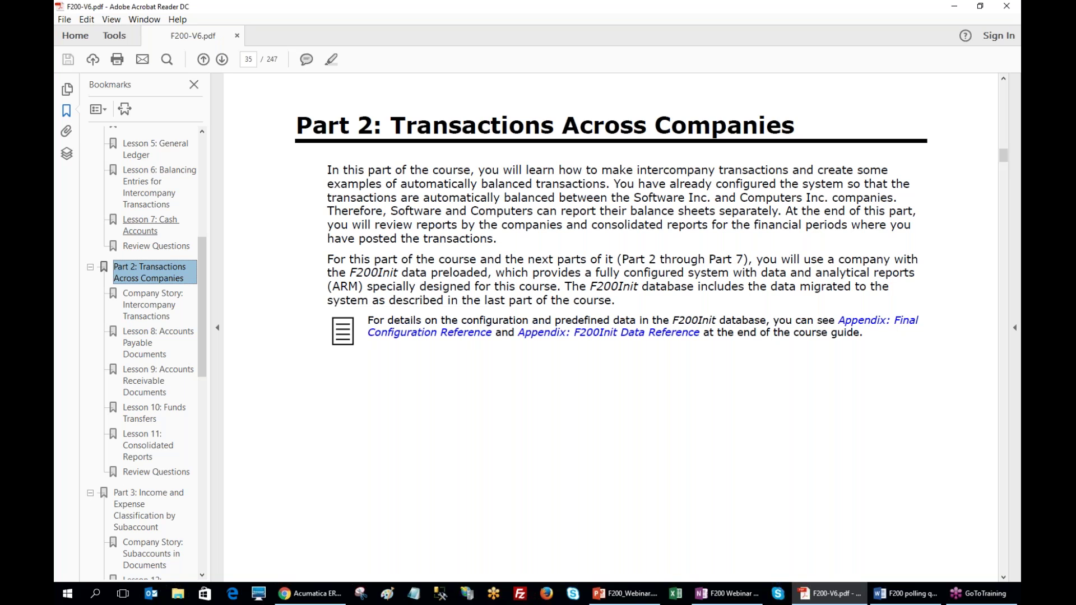
- Switch to Acumatica ERP in the browser, change the signed-in company to Company, and maximize the window
left_click(304, 596)
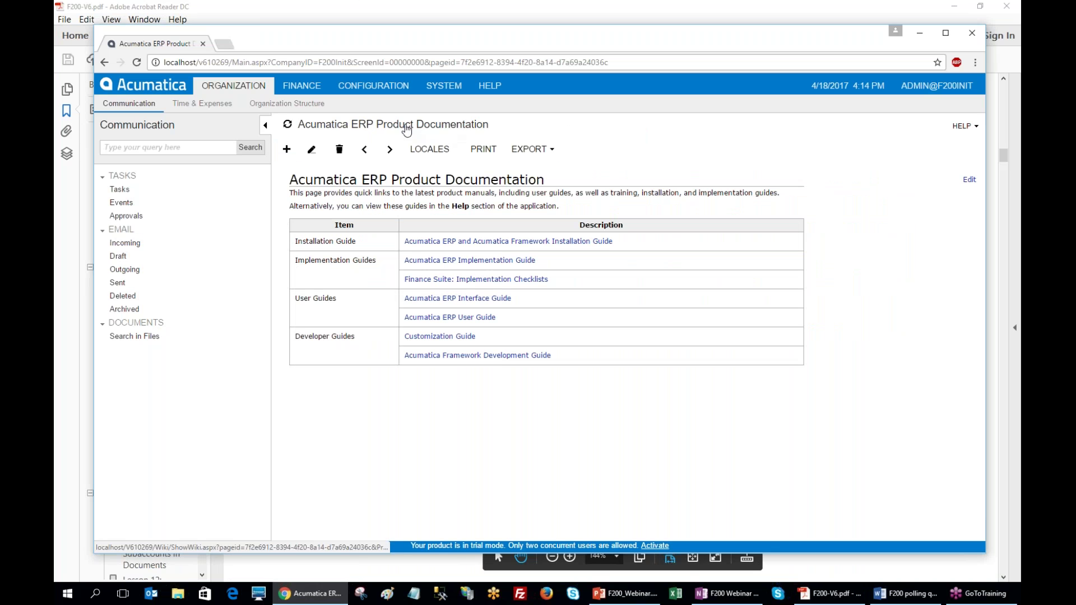
left_click(923, 90)
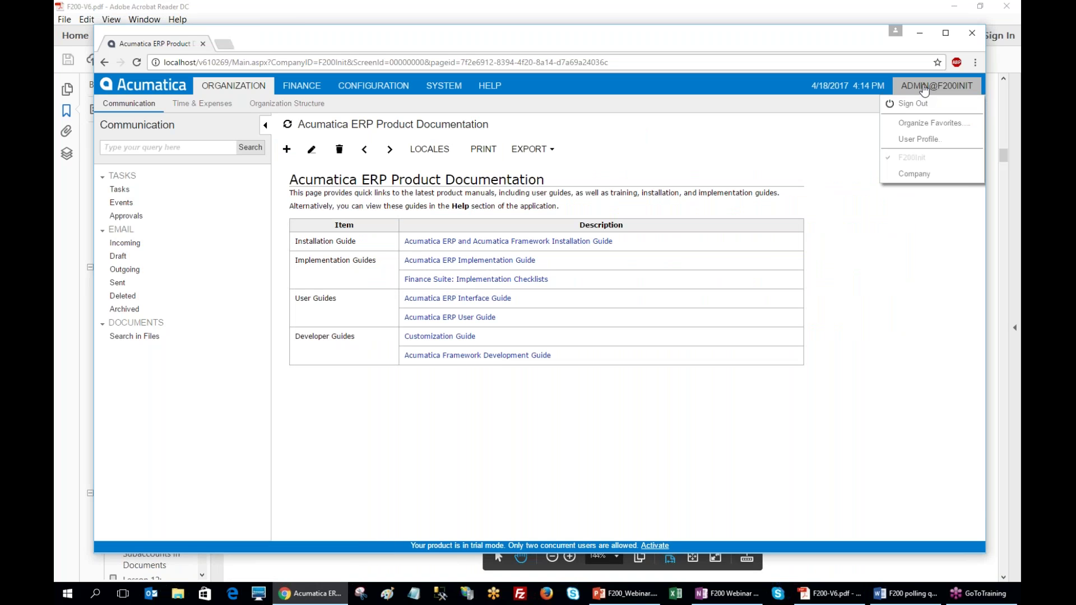
left_click(913, 174)
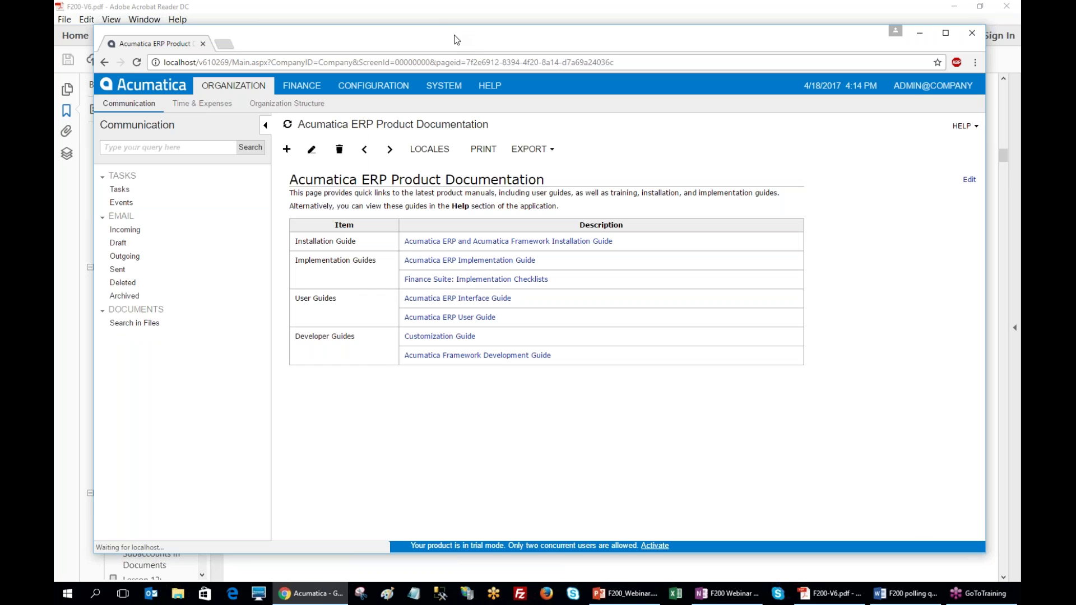
double_click(456, 39)
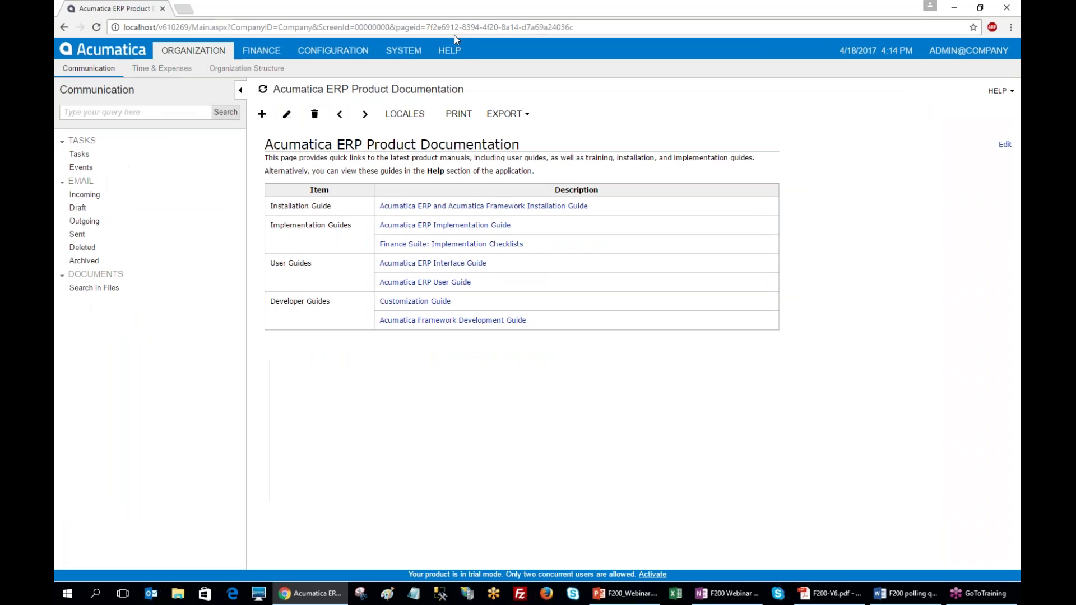
- View the inter-branch account mapping for originating branch SOFT, and check the General Ledger ledgers list
left_click(261, 51)
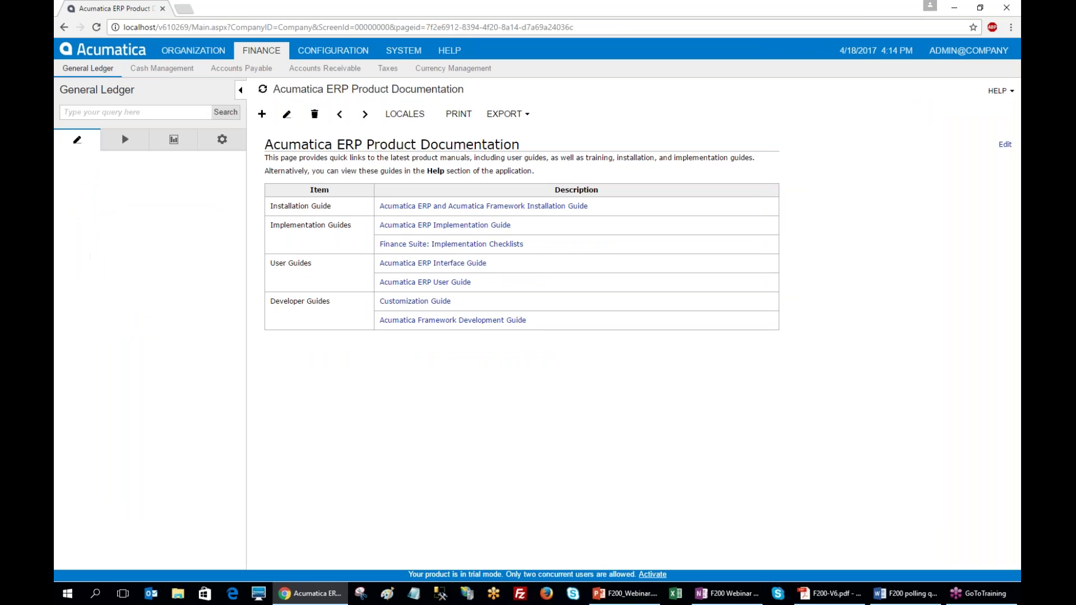
left_click(219, 139)
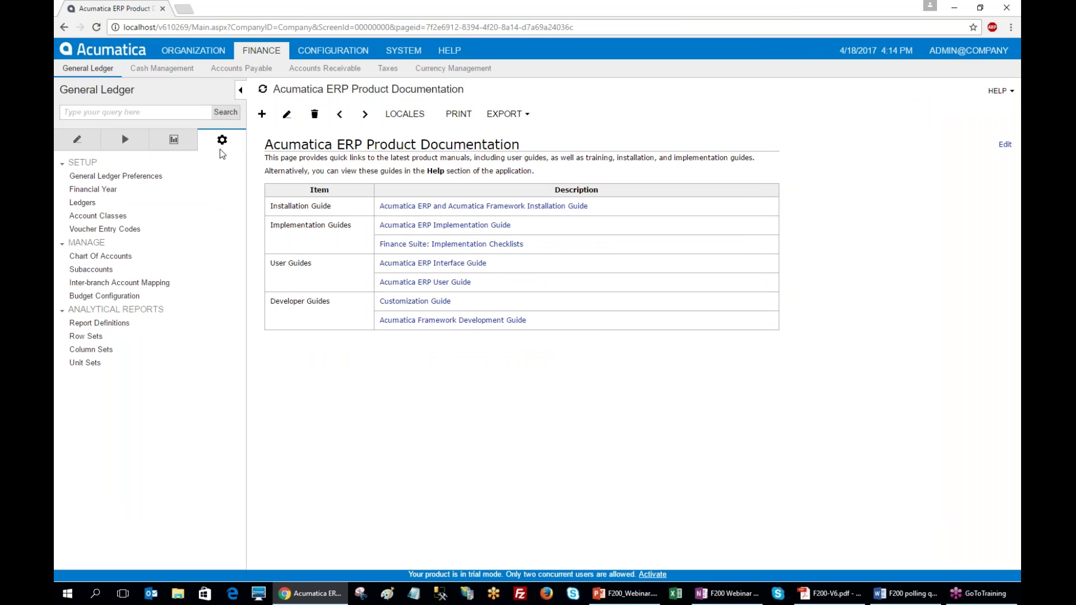
left_click(153, 283)
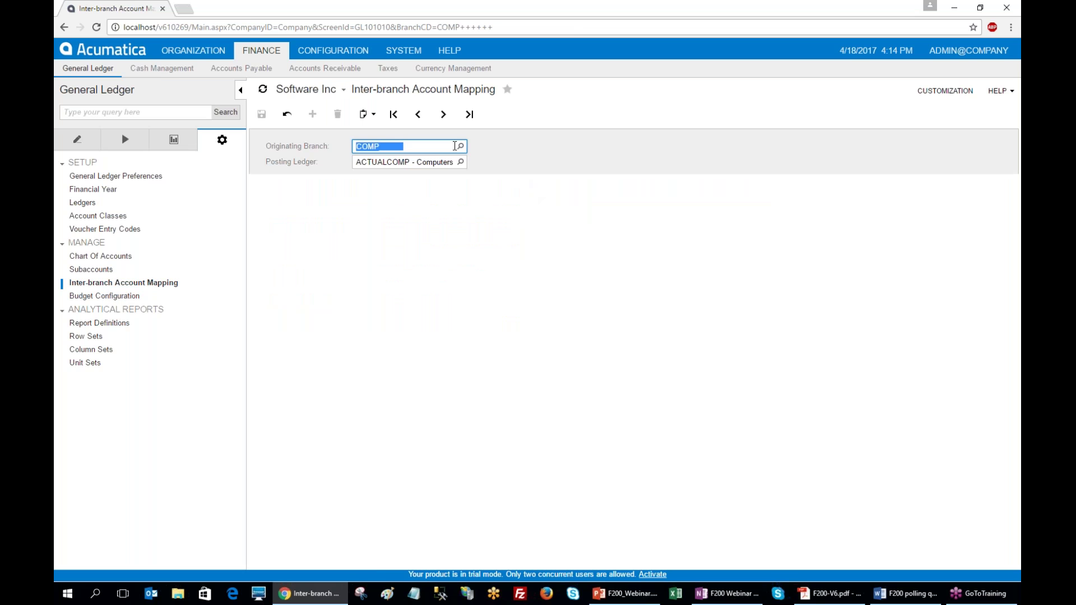
left_click(460, 146)
double_click(415, 250)
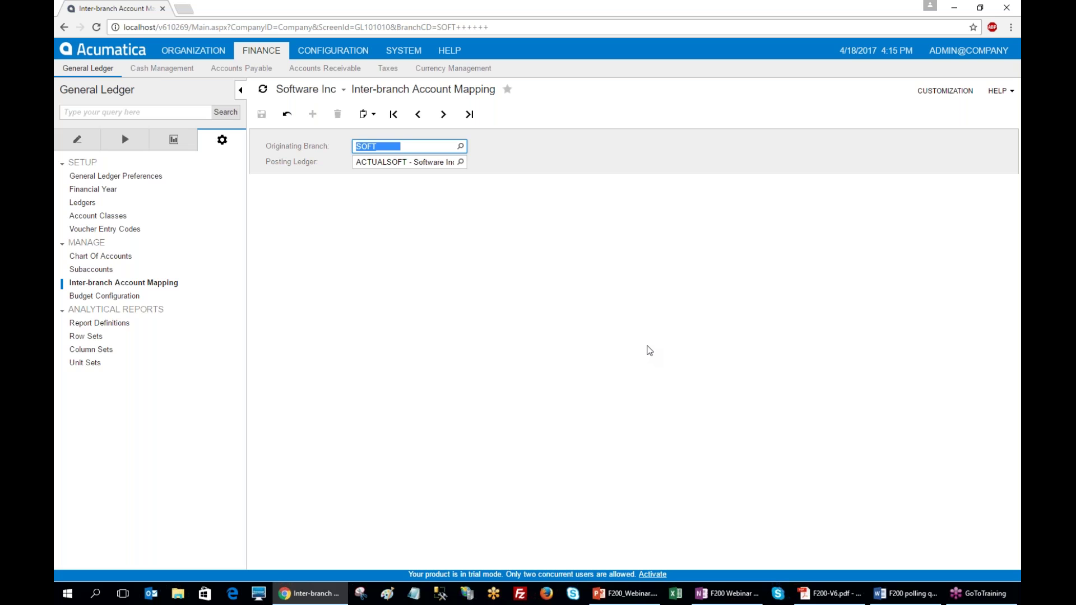
left_click(84, 203)
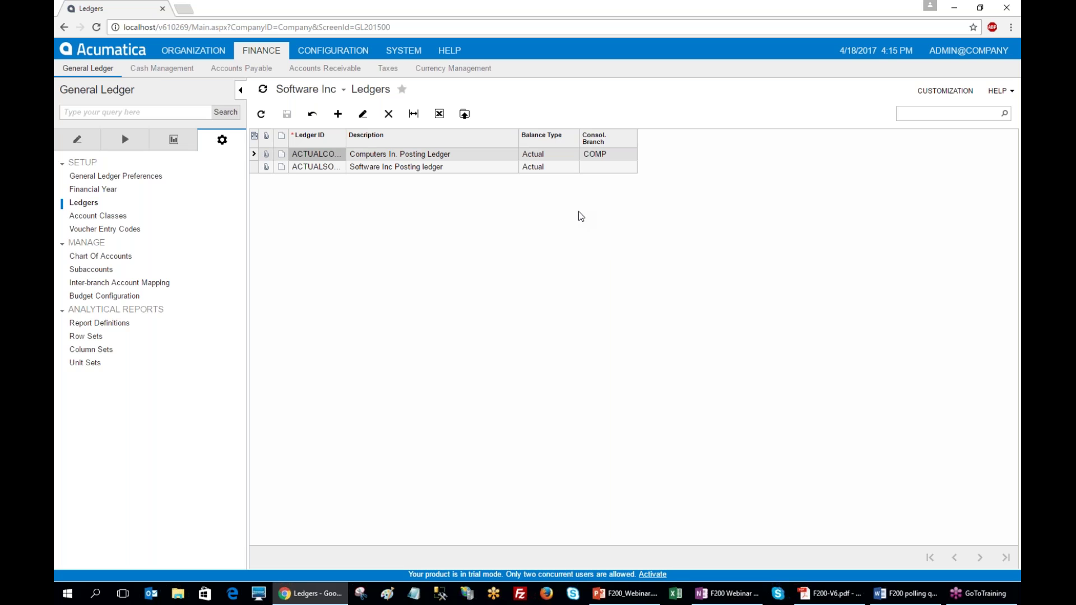
- Enable the Inter-Branch Transactions feature under Advanced Financials and apply the feature change
left_click(333, 50)
left_click(93, 155)
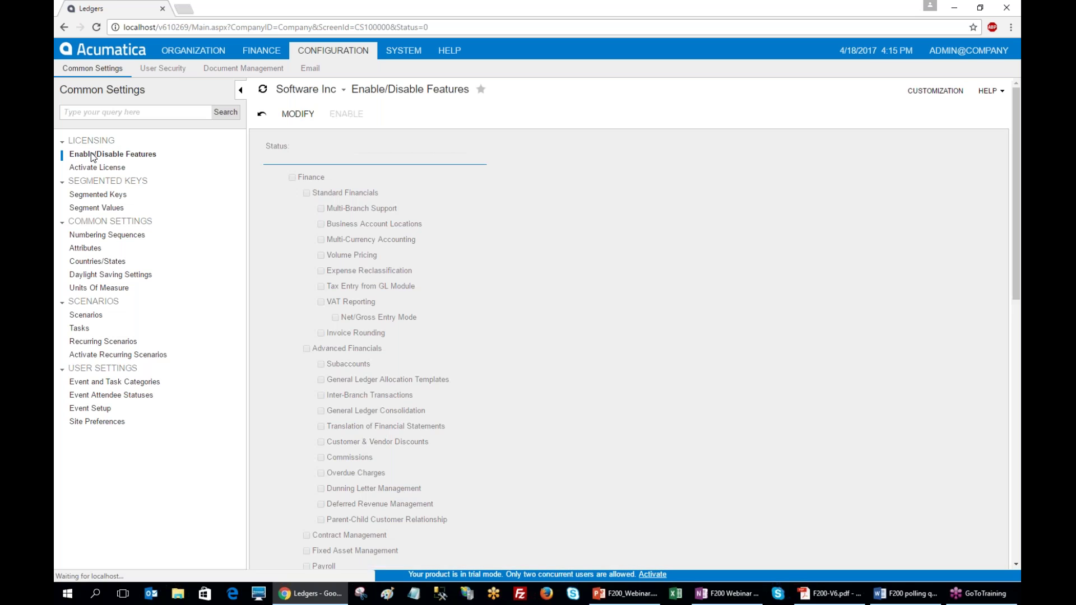
left_click(298, 114)
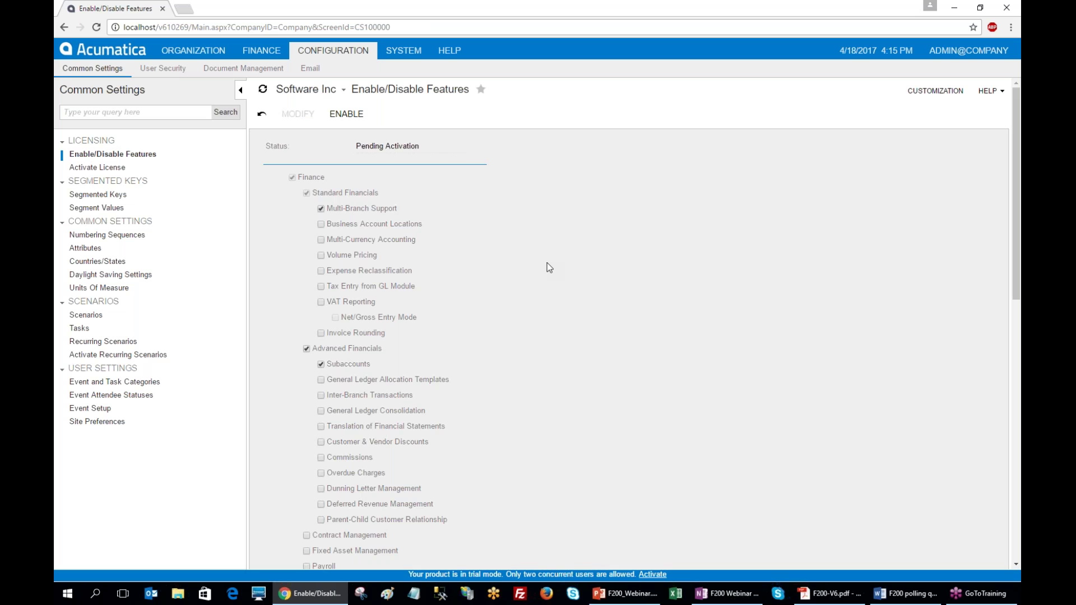
scroll(549, 267, "down", 2)
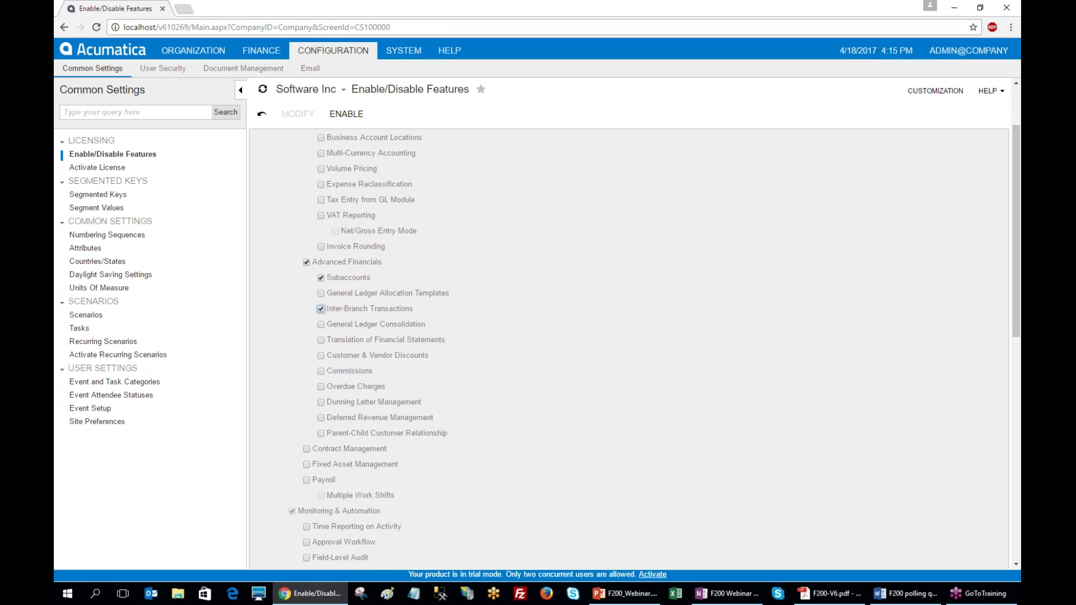
left_click(346, 114)
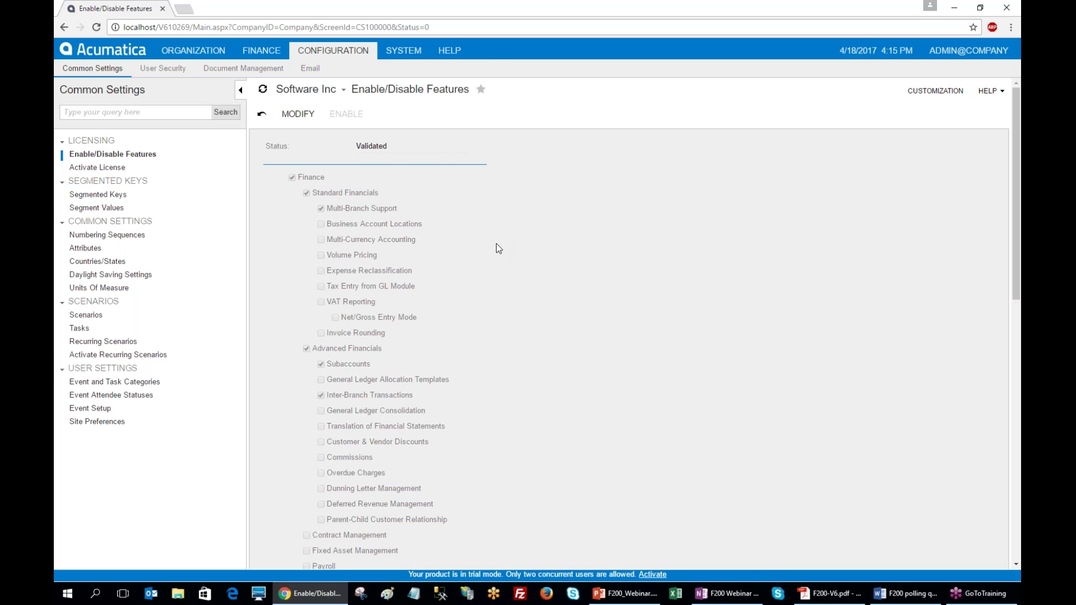
- Open Inter-branch Account Mapping for SOFT and examine the mapping fields for transactions in the originating and destination branches
left_click(261, 50)
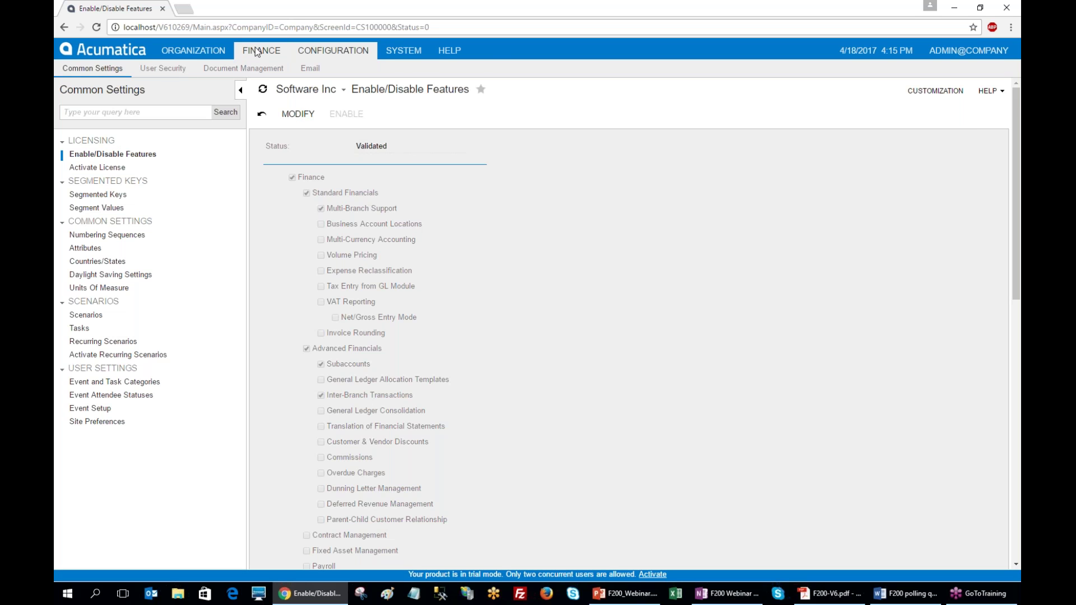
left_click(241, 140)
left_click(129, 283)
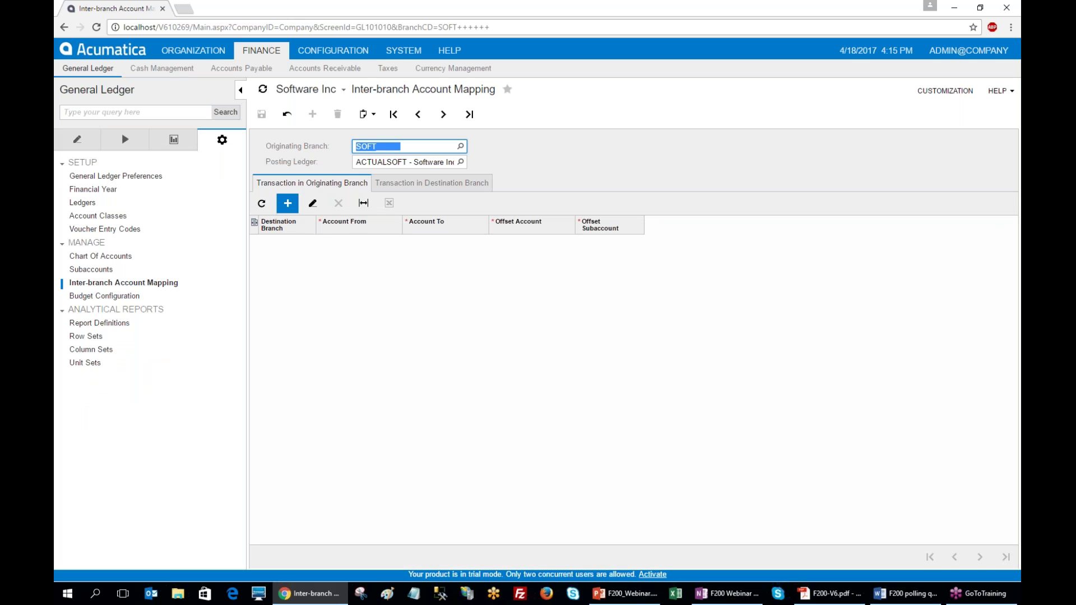
left_click(288, 203)
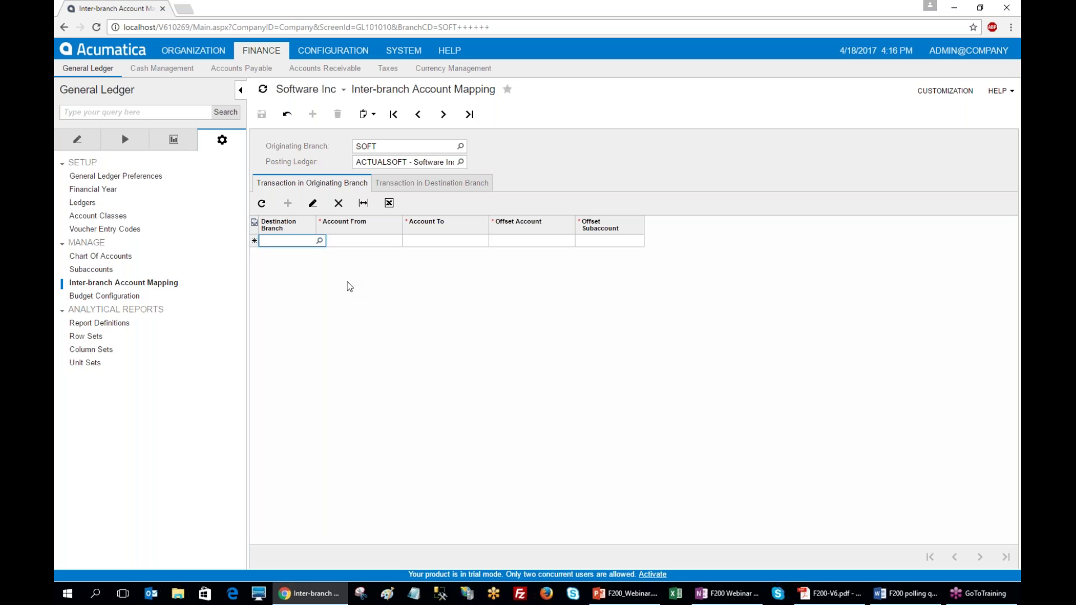
left_click(541, 242)
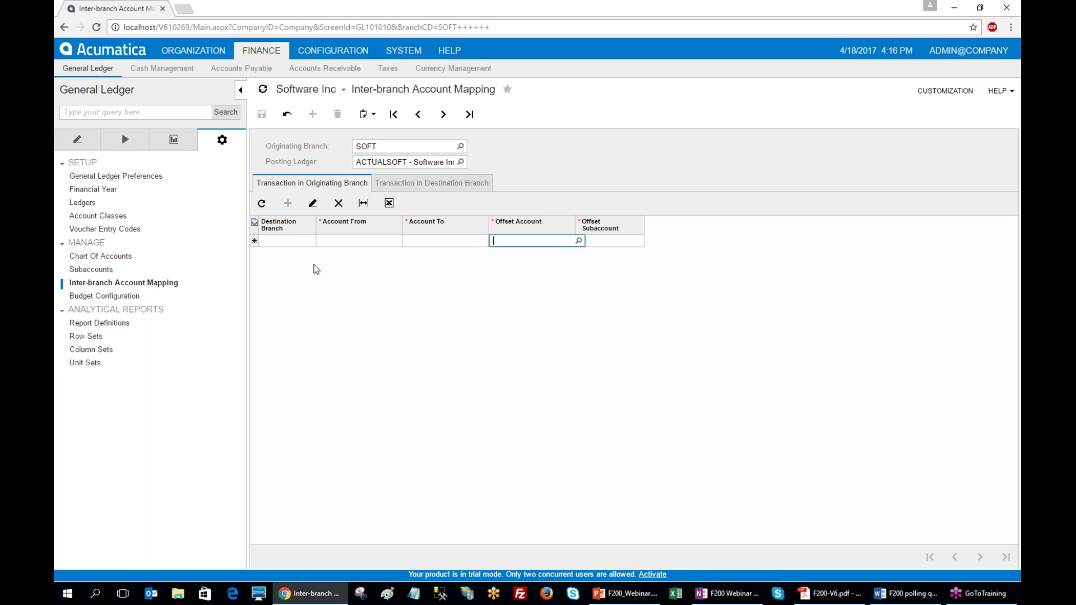
left_click(411, 189)
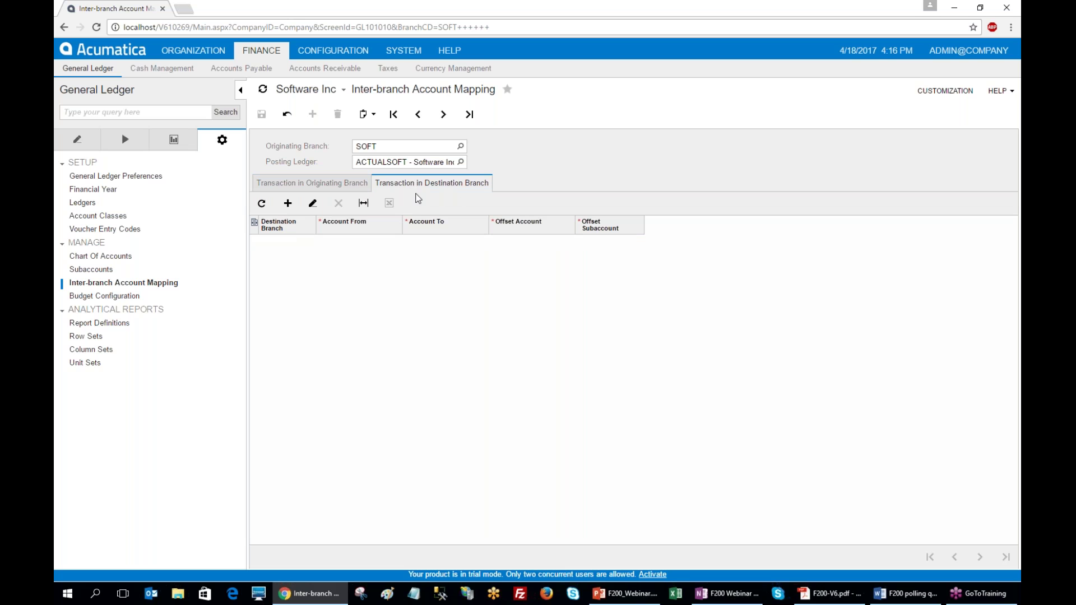
left_click(317, 187)
left_click(431, 188)
- Examine the consolidating branch and branch accounting settings of the Computers and Software posting ledgers
left_click(78, 203)
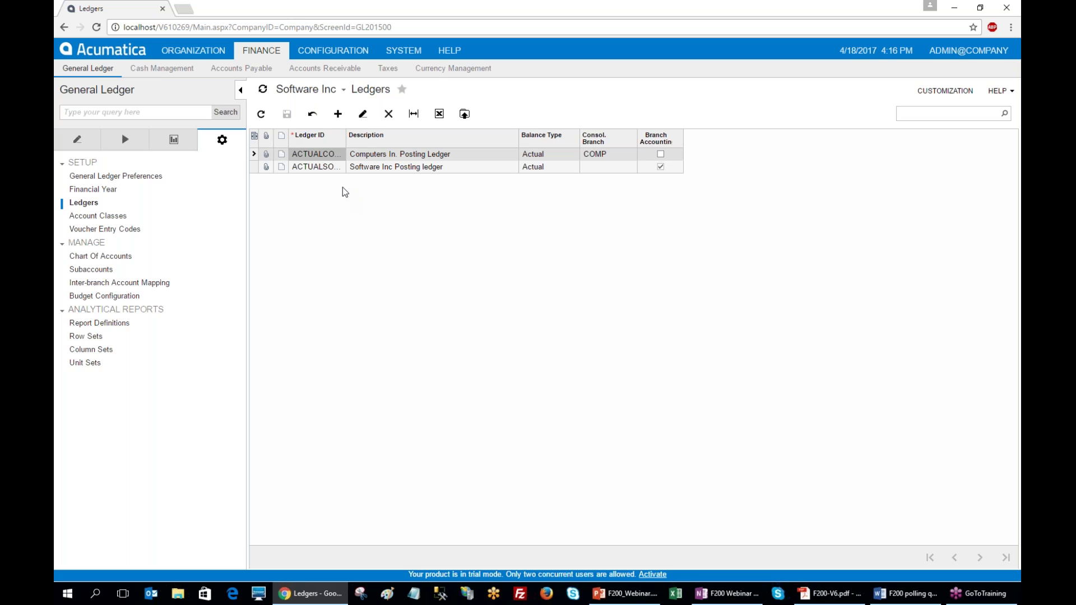
left_click(301, 167)
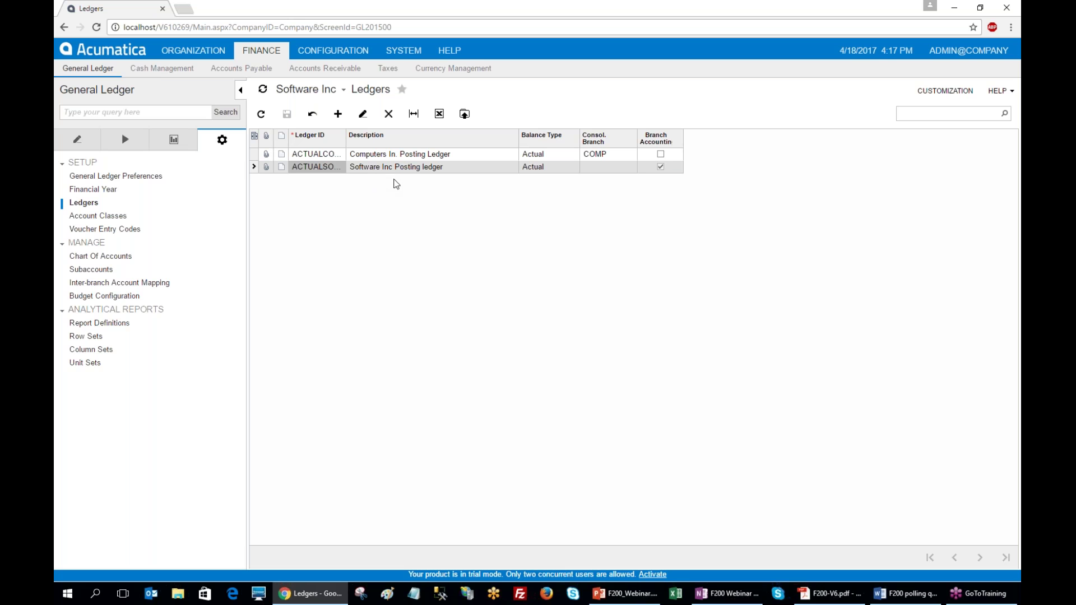
left_click(595, 168)
left_click(572, 201)
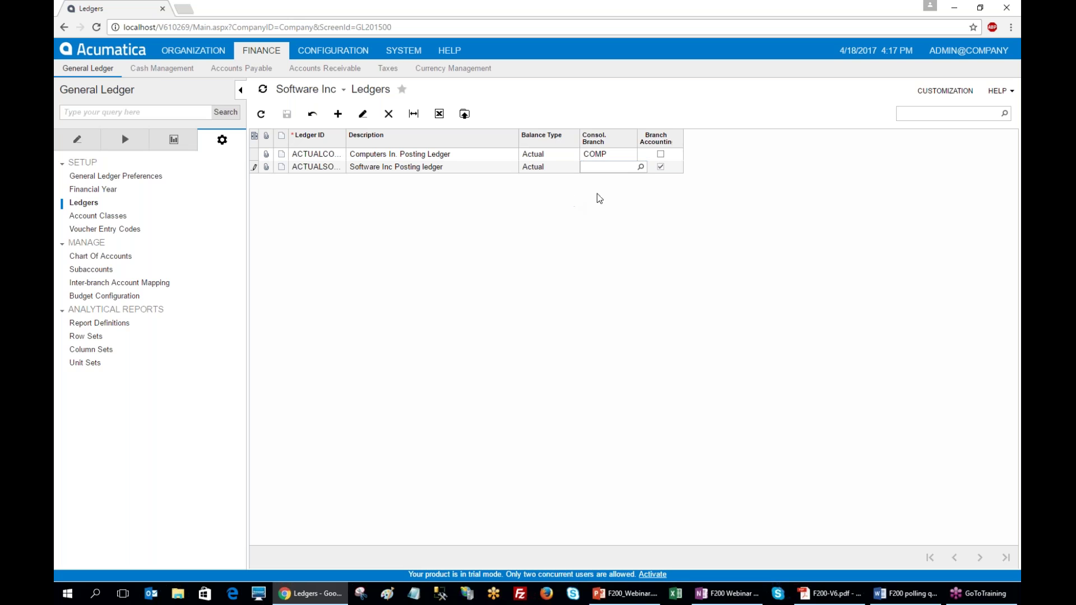
left_click(660, 167)
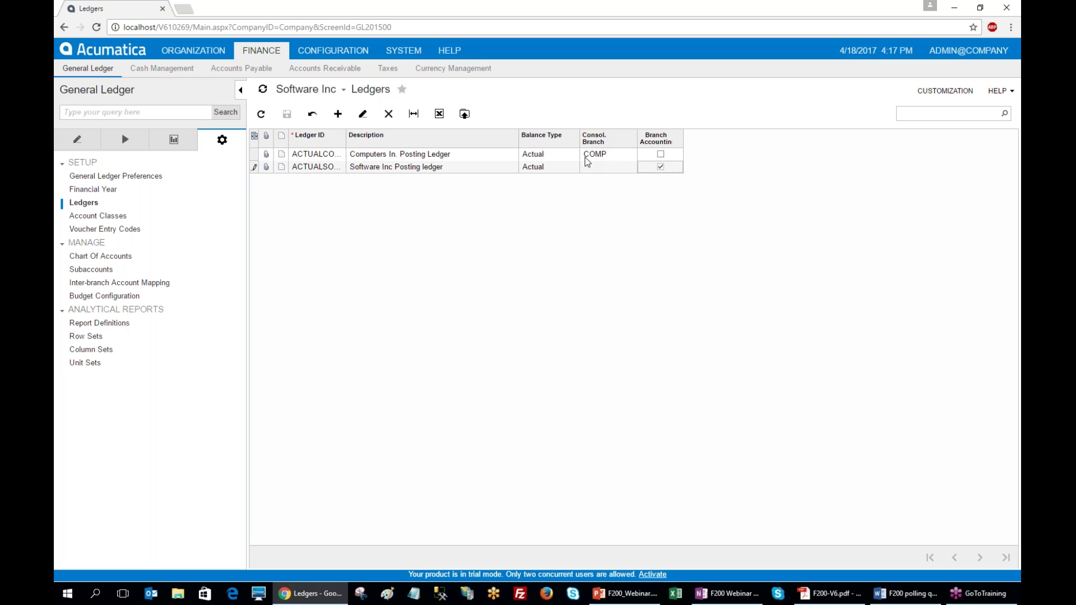
left_click(661, 154)
left_click(661, 155)
left_click(286, 114)
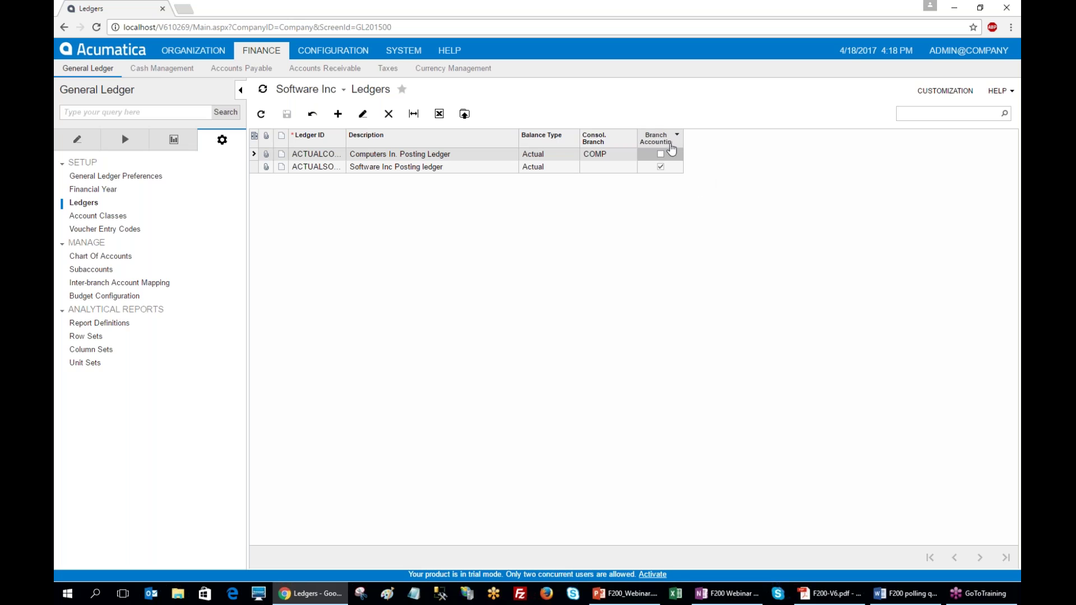
left_click(661, 167)
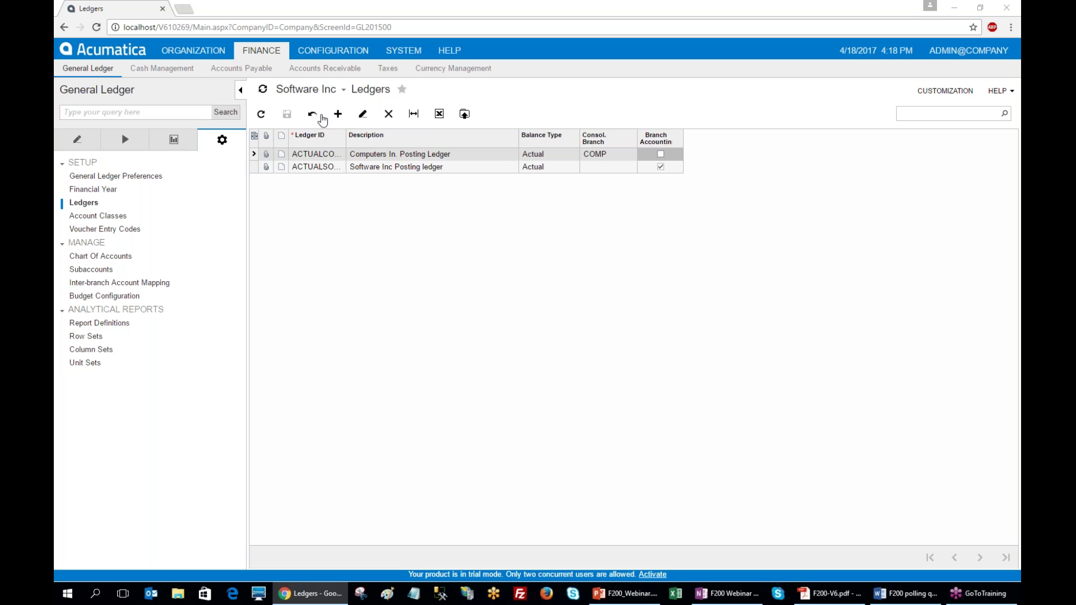
- Switch the active branch to Western office of computers in HQ and open the user profile
left_click(342, 92)
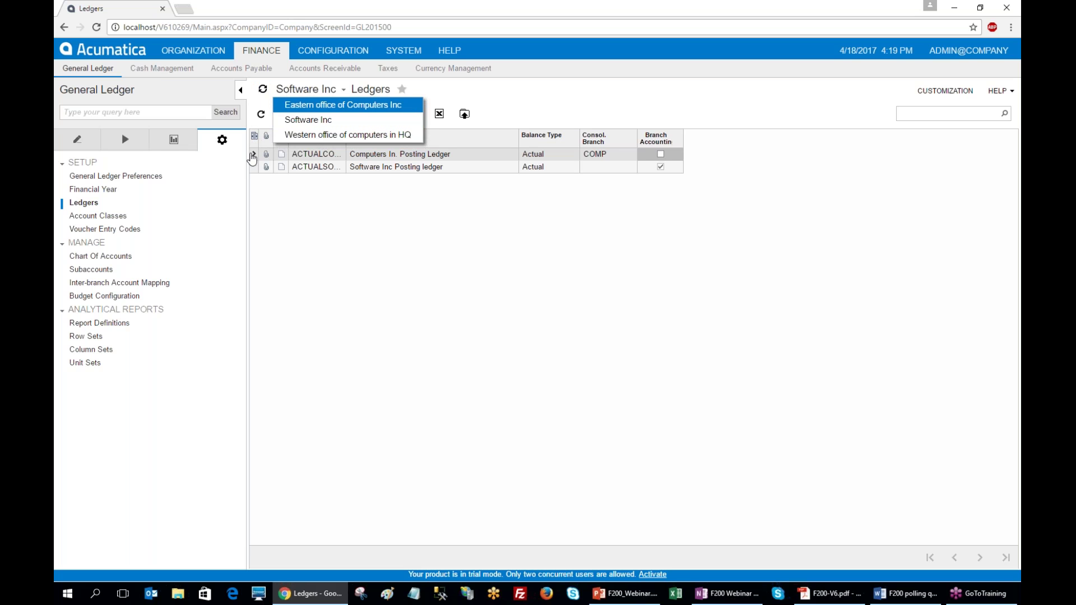
left_click(311, 136)
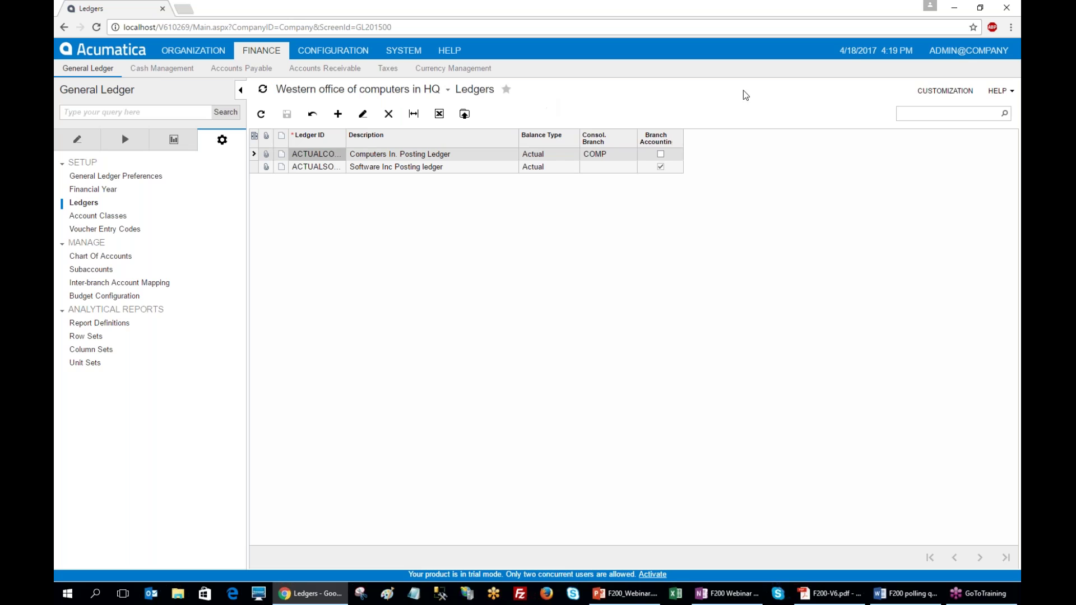
left_click(984, 56)
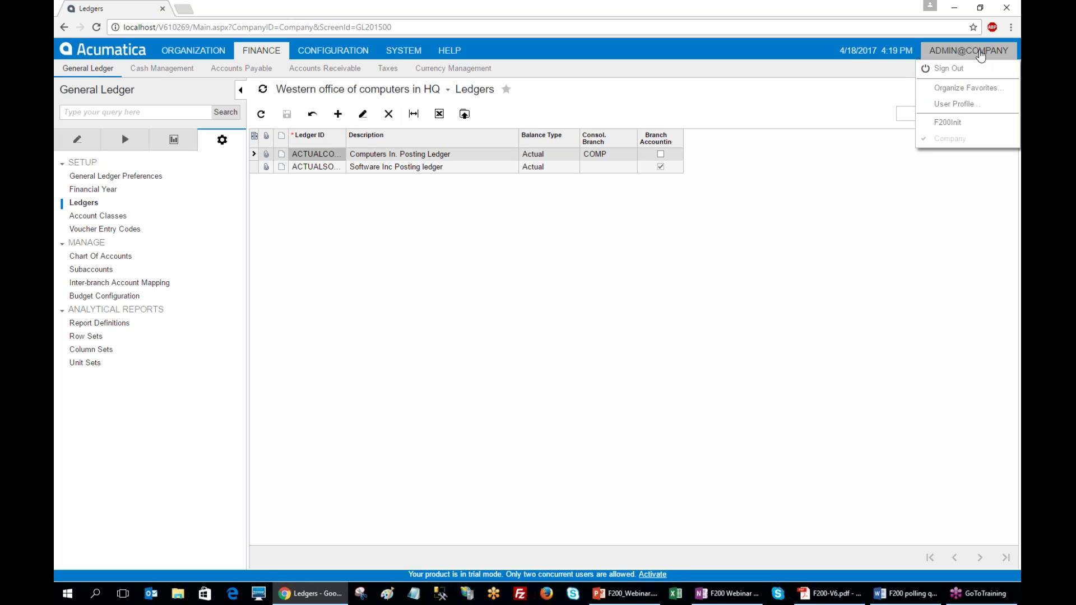
left_click(958, 104)
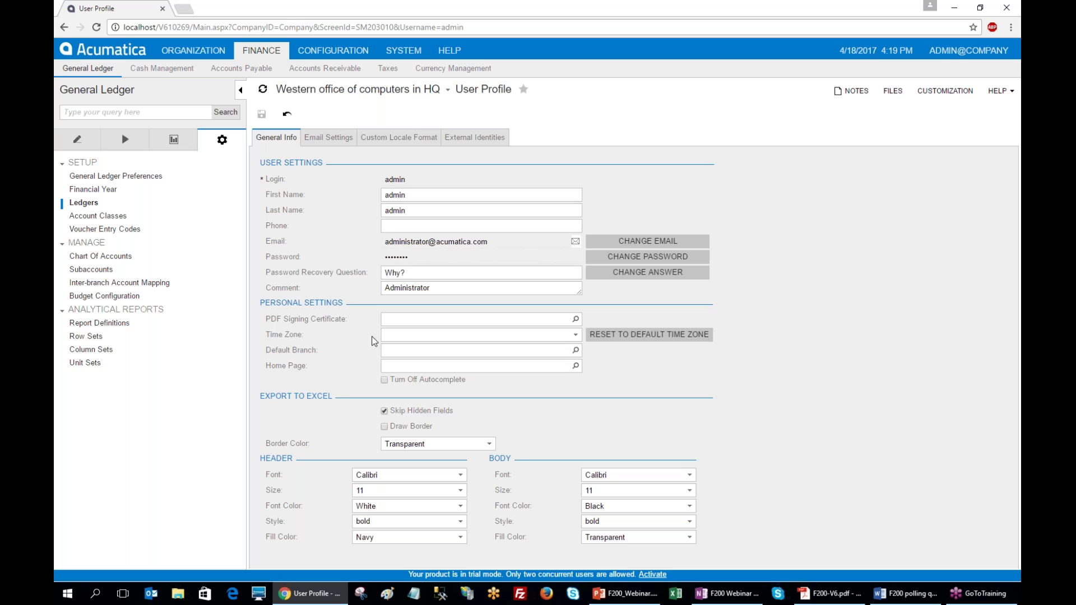
- Review the branches offered for the profile's default branch and in the active branch list without changing either
left_click(437, 350)
left_click(575, 350)
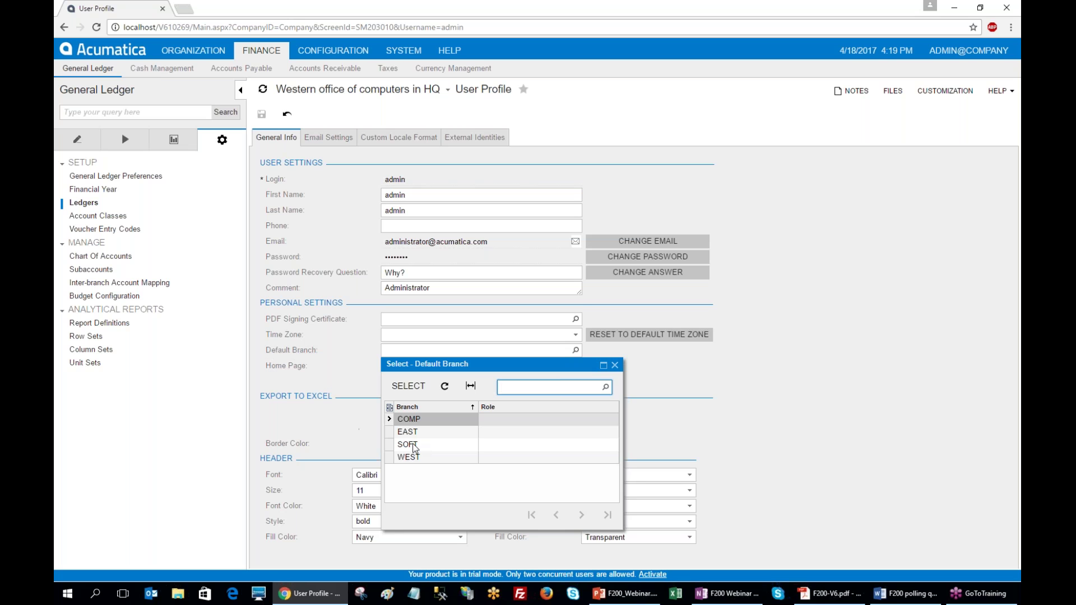
left_click(317, 370)
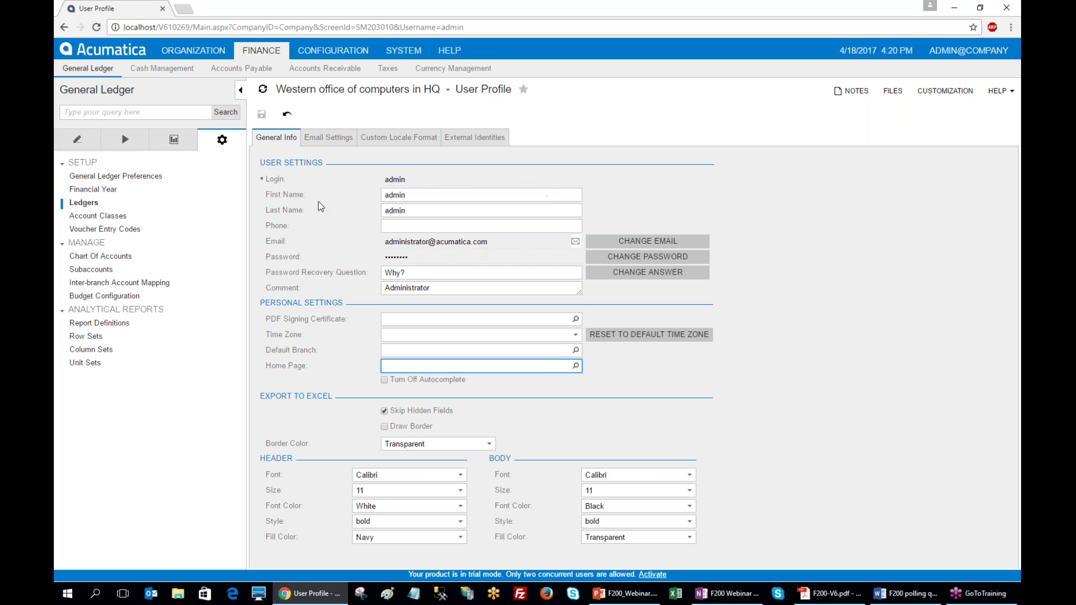
left_click(447, 91)
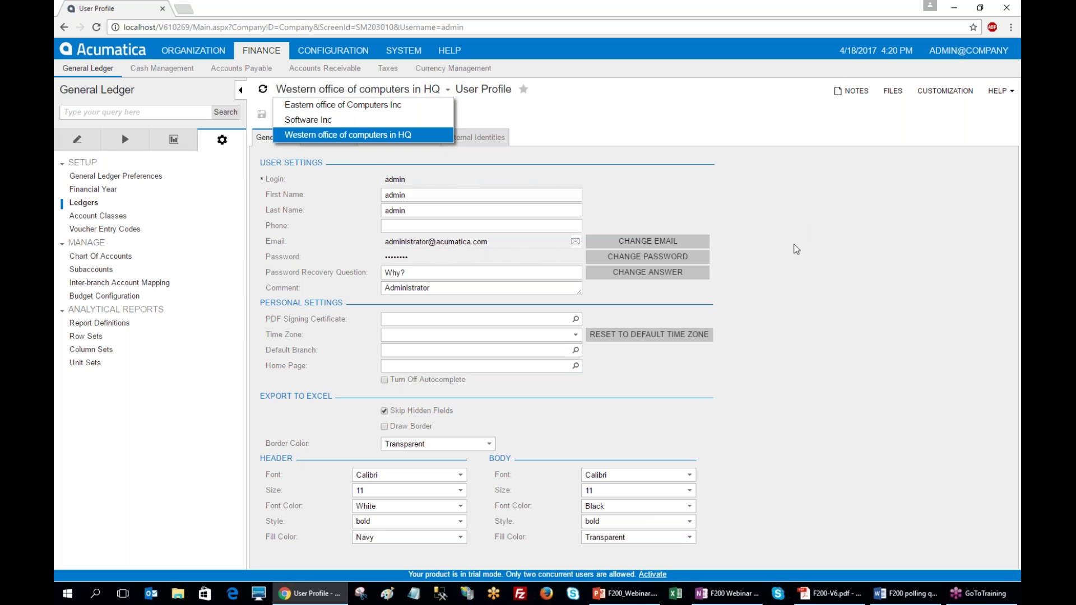
left_click(847, 182)
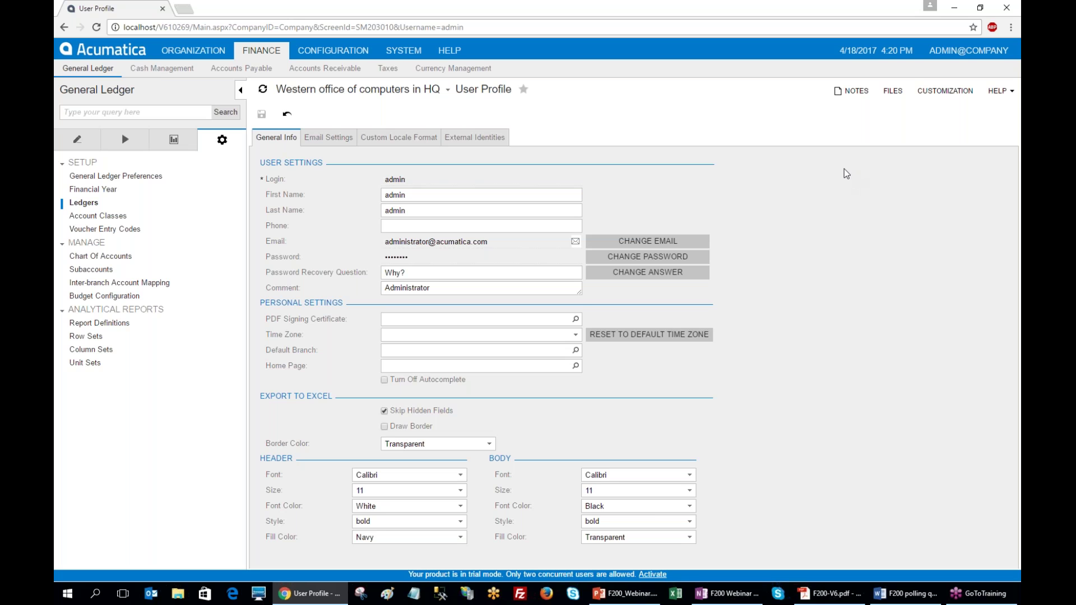
- Change the signed-in company to F200Init and open its Finance area
left_click(968, 51)
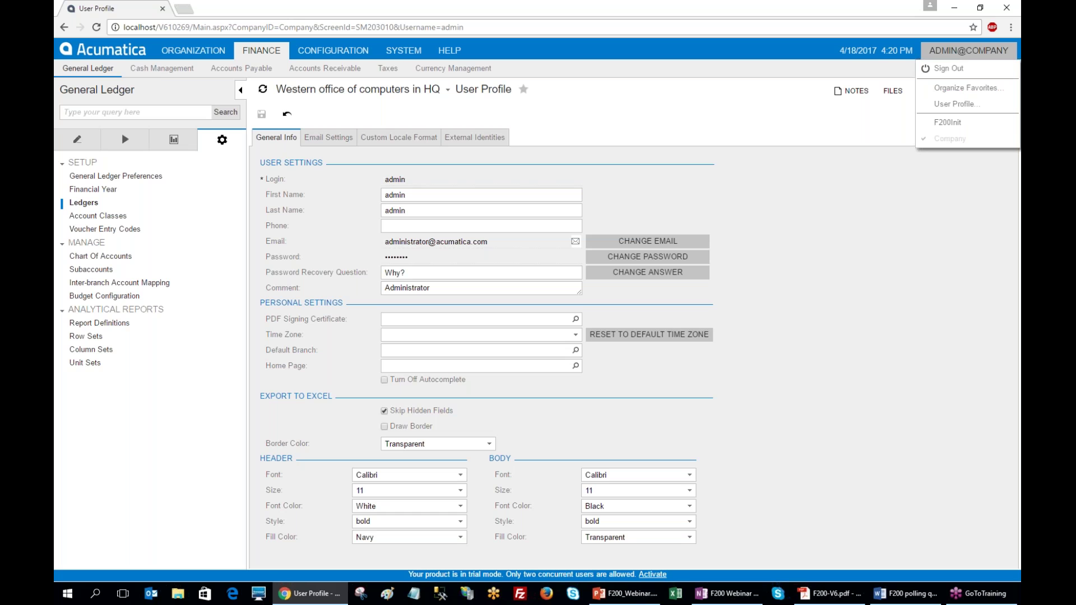
left_click(950, 128)
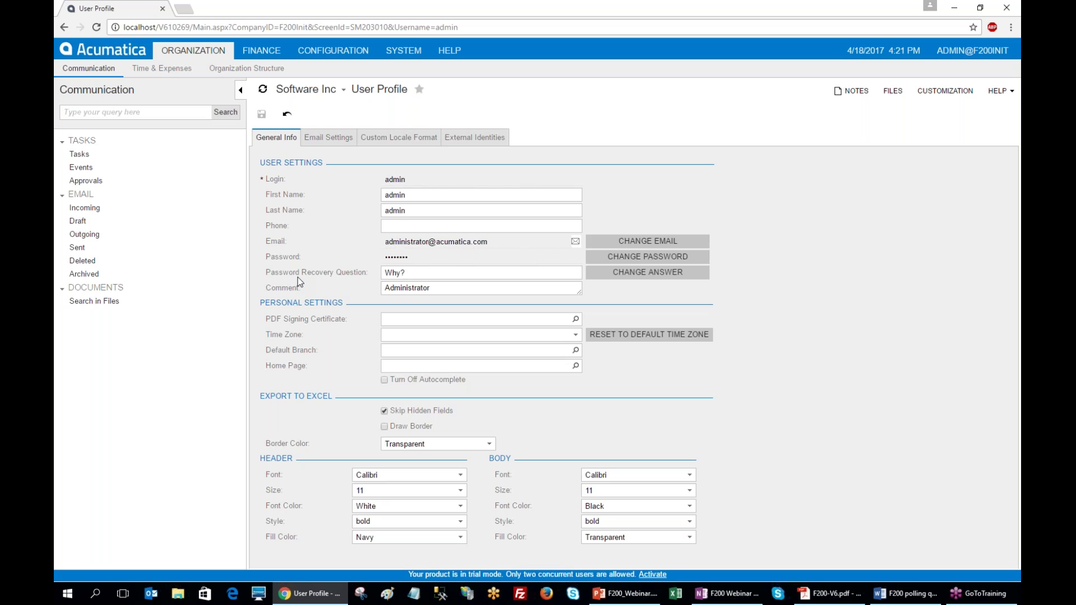
left_click(261, 51)
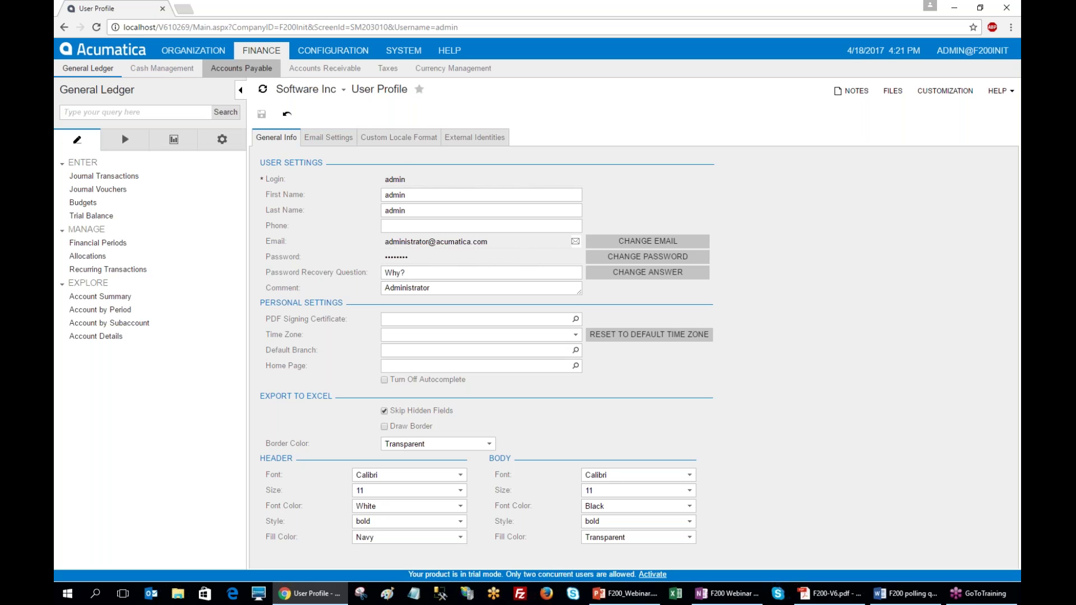
- Open the Enable/Disable Features form and review which finance features are enabled for the company
left_click(333, 50)
left_click(93, 157)
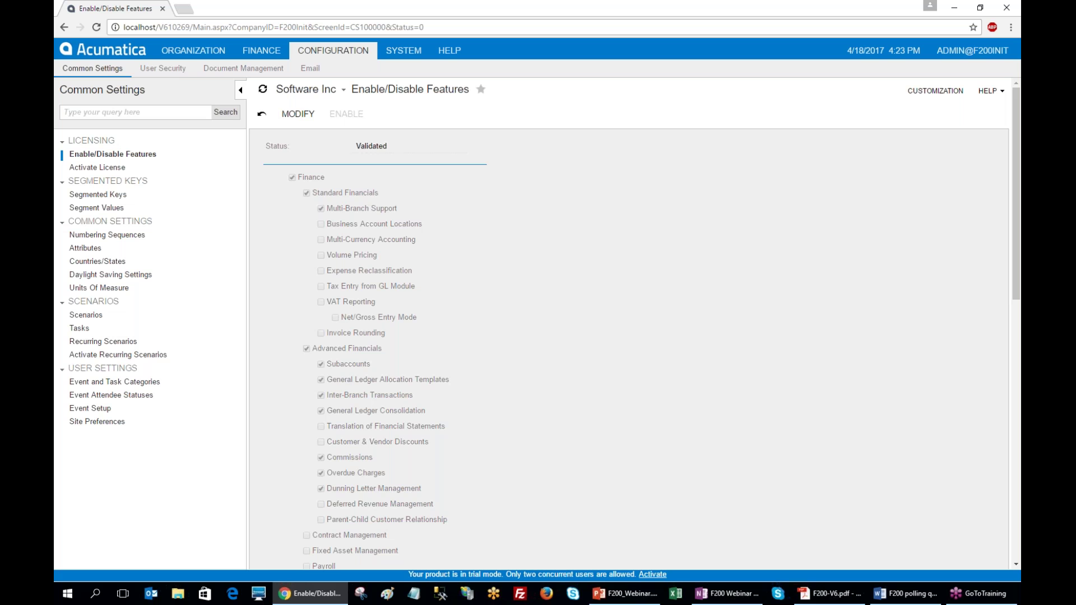
key("alt+Tab")
key("alt+Tab")
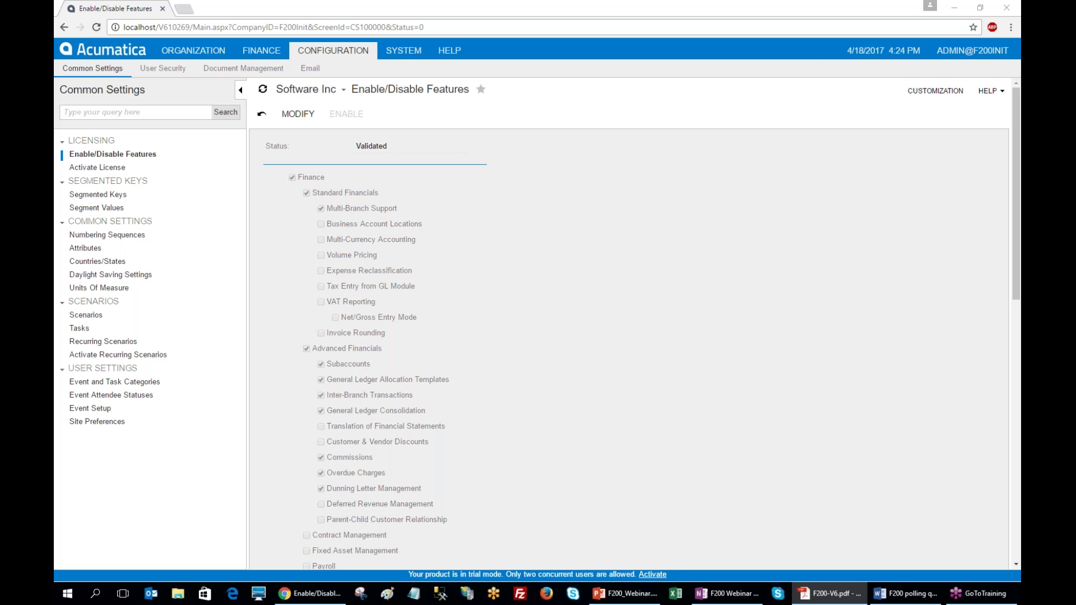
- Set the business date to 1/1/2014
left_click(905, 52)
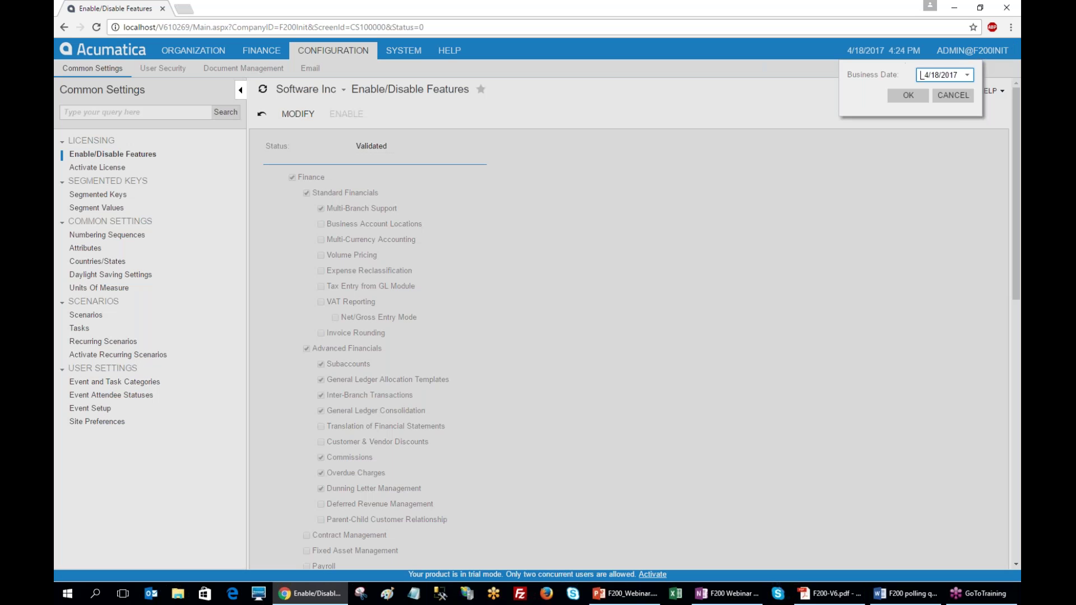
left_click(967, 74)
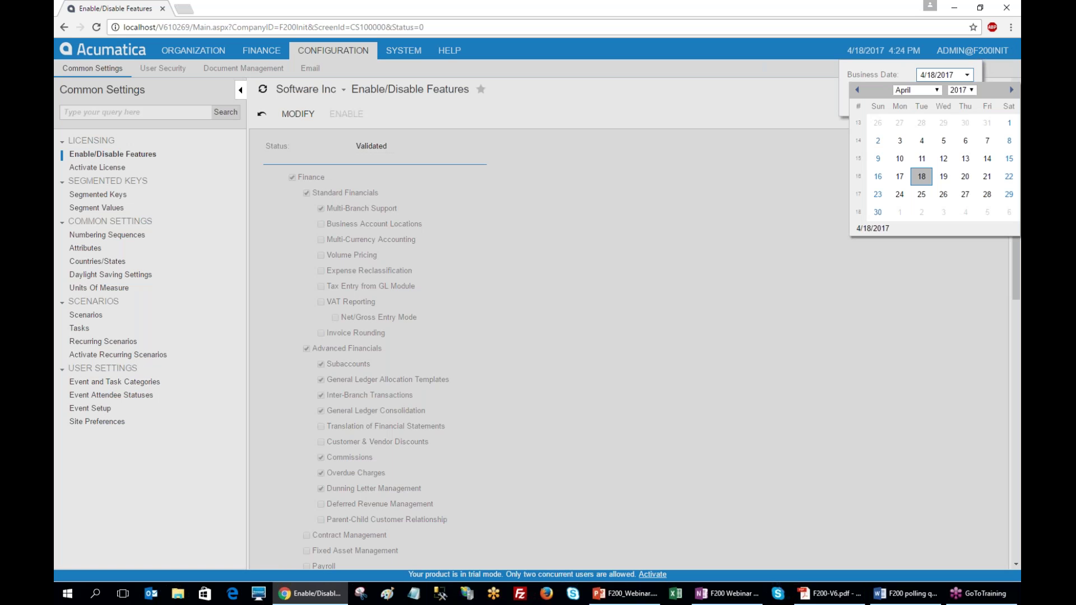
left_click(912, 92)
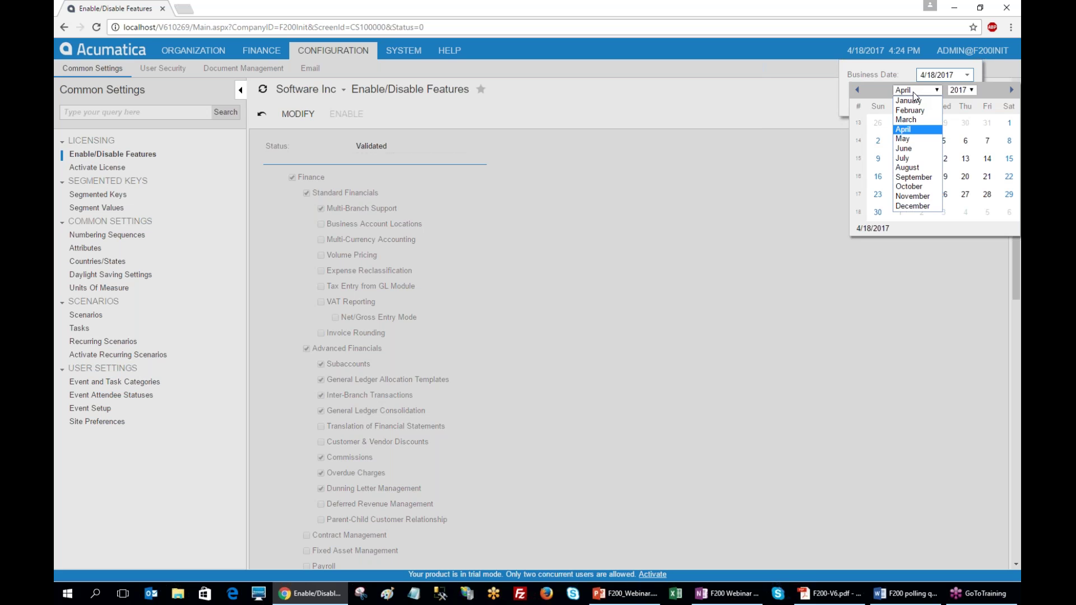
left_click(1003, 127)
left_click(1003, 128)
left_click(966, 74)
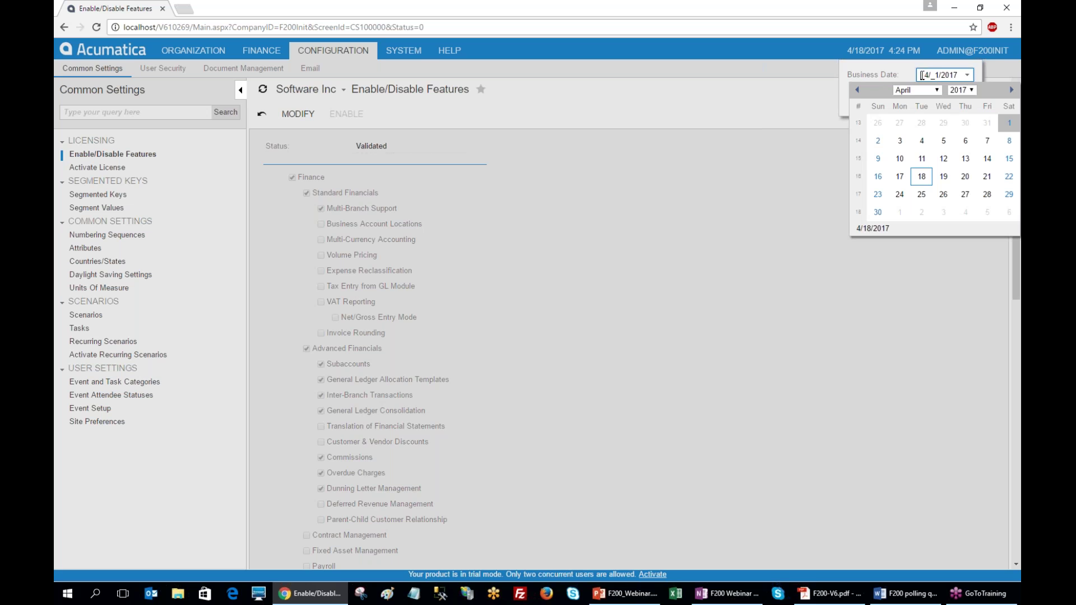
type("0101")
key("Tab")
left_click(993, 75)
left_click(911, 101)
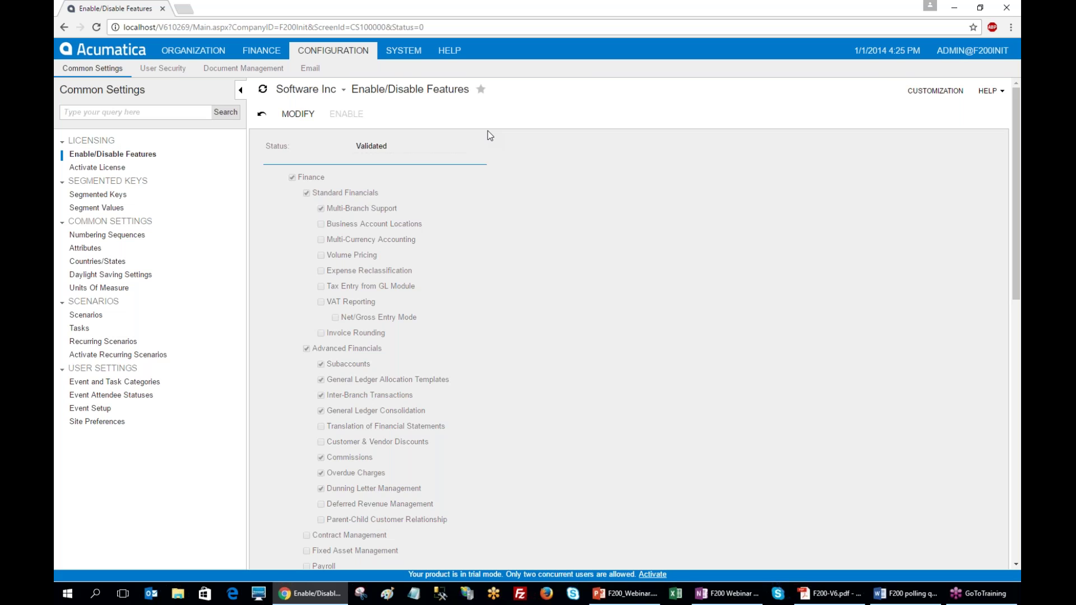
- Open the Accounts Payable Bills and Adjustments form and switch the active branch to Western office of Computers Inc, headquarters
key("alt+Tab")
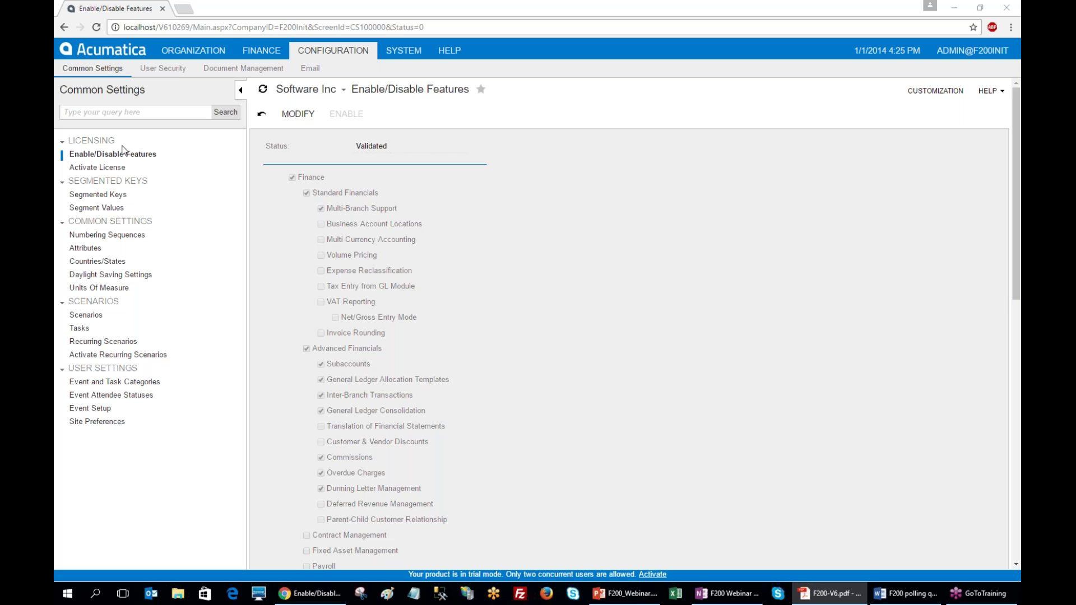
left_click(258, 50)
left_click(106, 176)
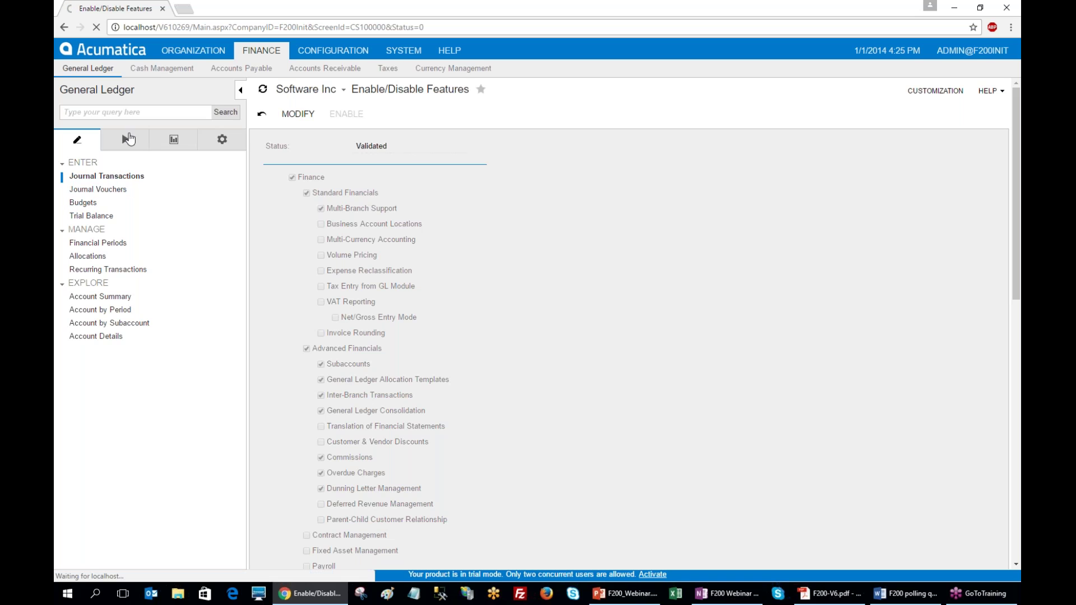
left_click(241, 68)
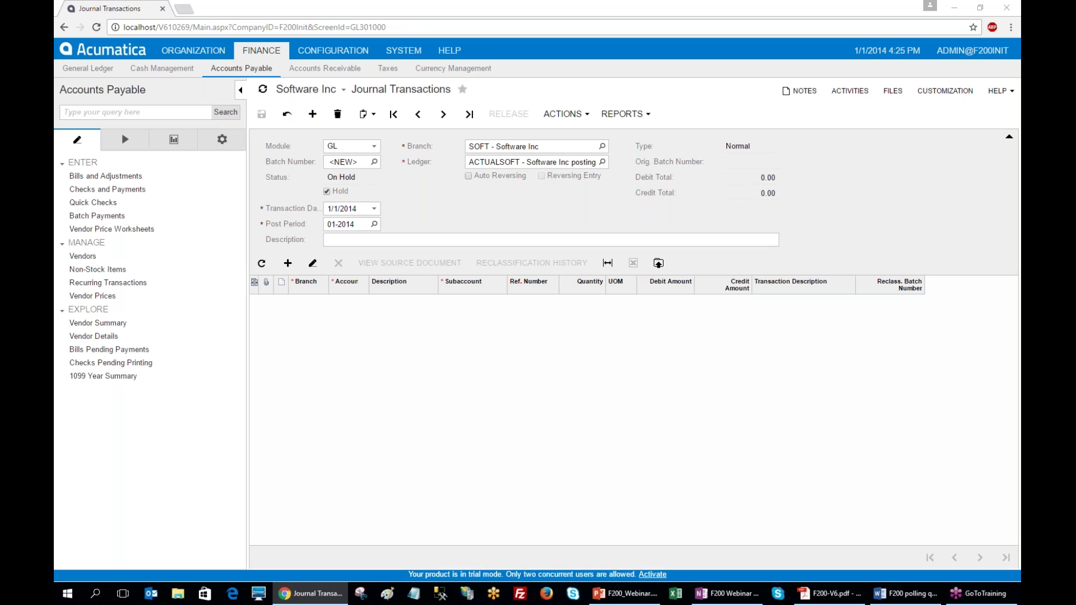
left_click(74, 178)
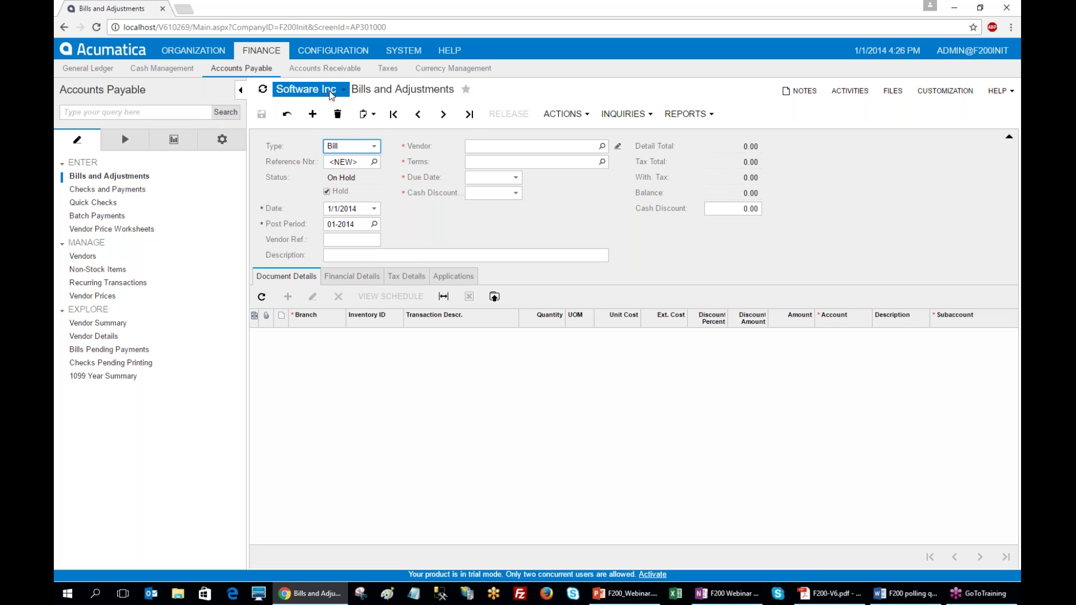
left_click(330, 92)
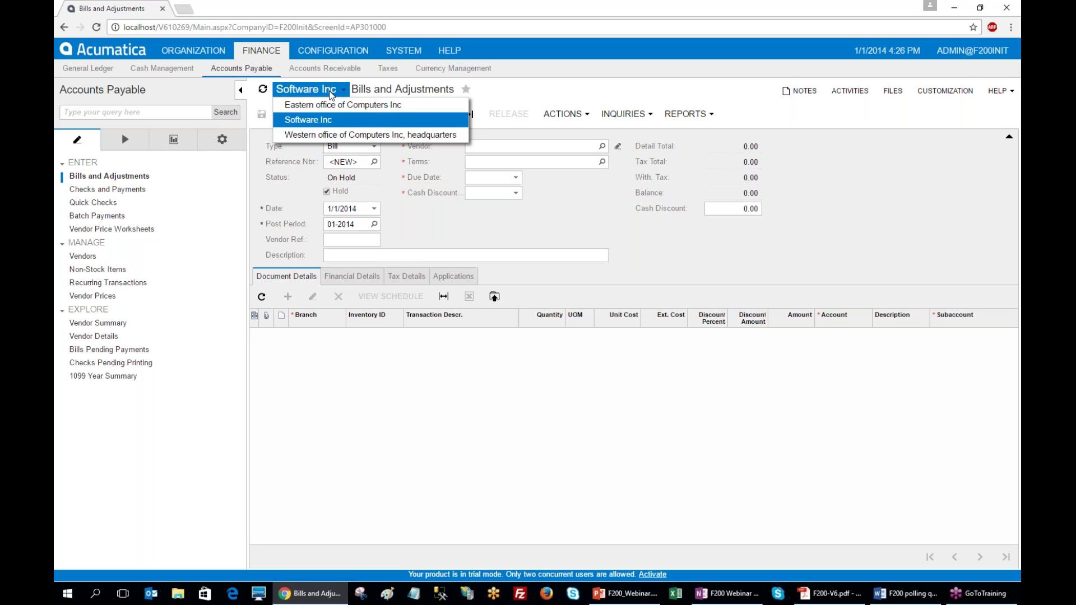
left_click(307, 136)
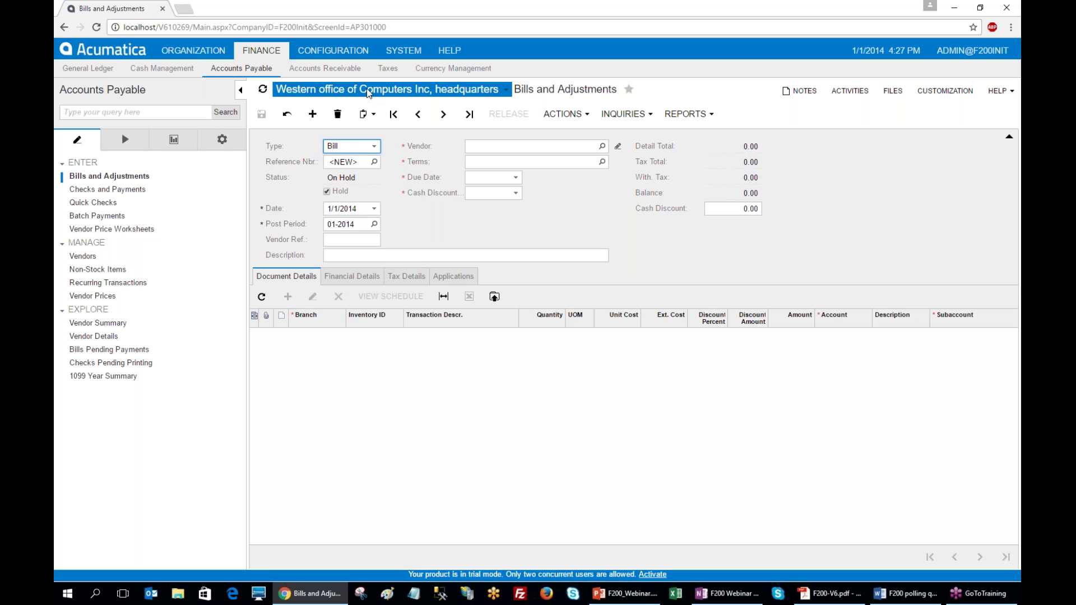
- Review the originating branch in the new bill's financial details and the branches offered for it, without changing it
left_click(343, 278)
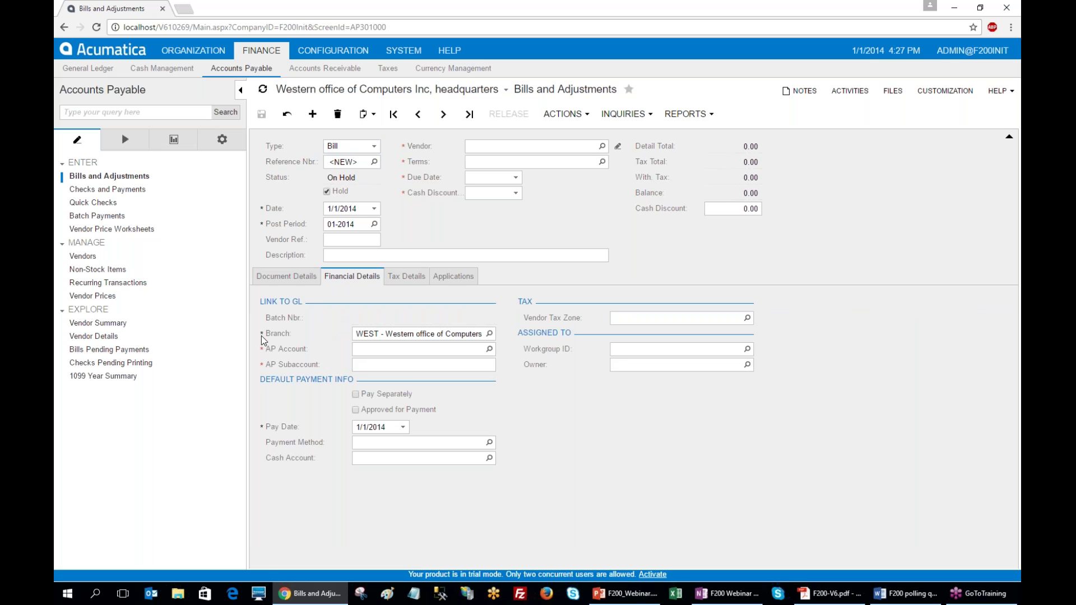
left_click(368, 336)
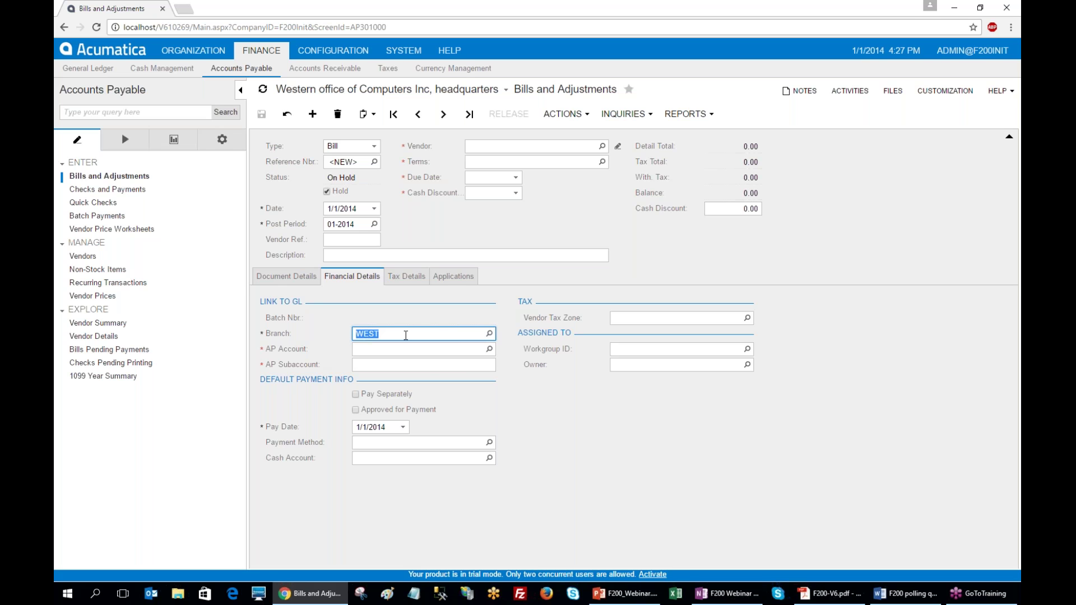
left_click(489, 334)
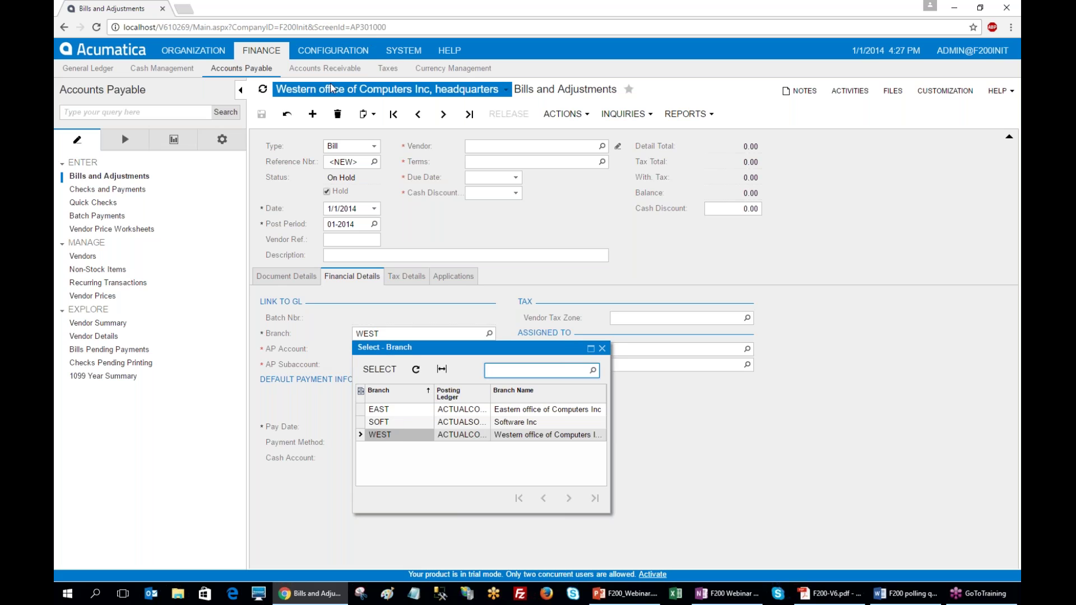
left_click(303, 327)
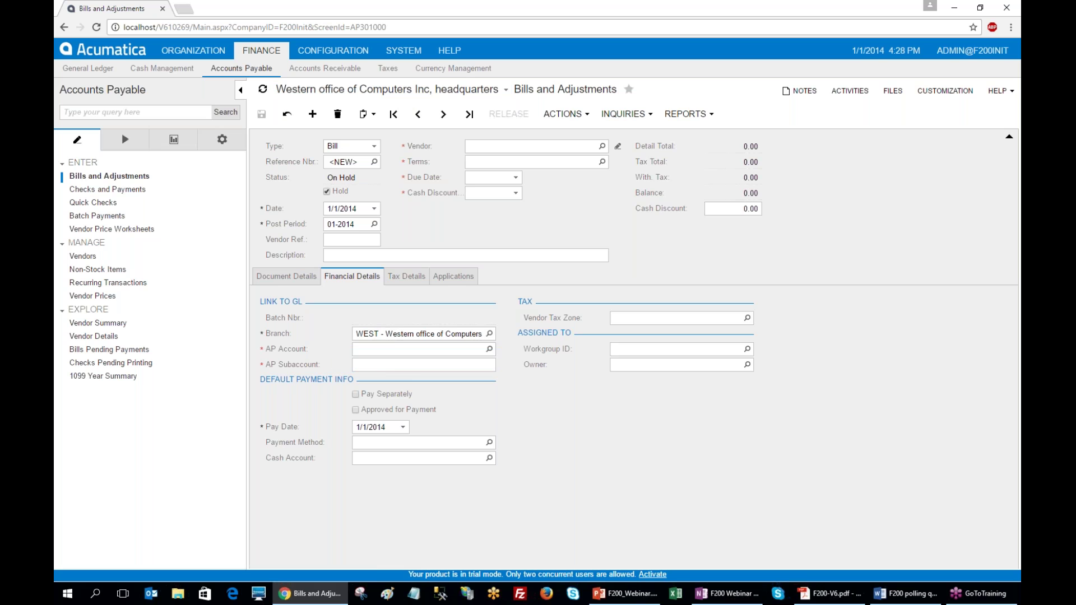
left_click(489, 334)
left_click(457, 334)
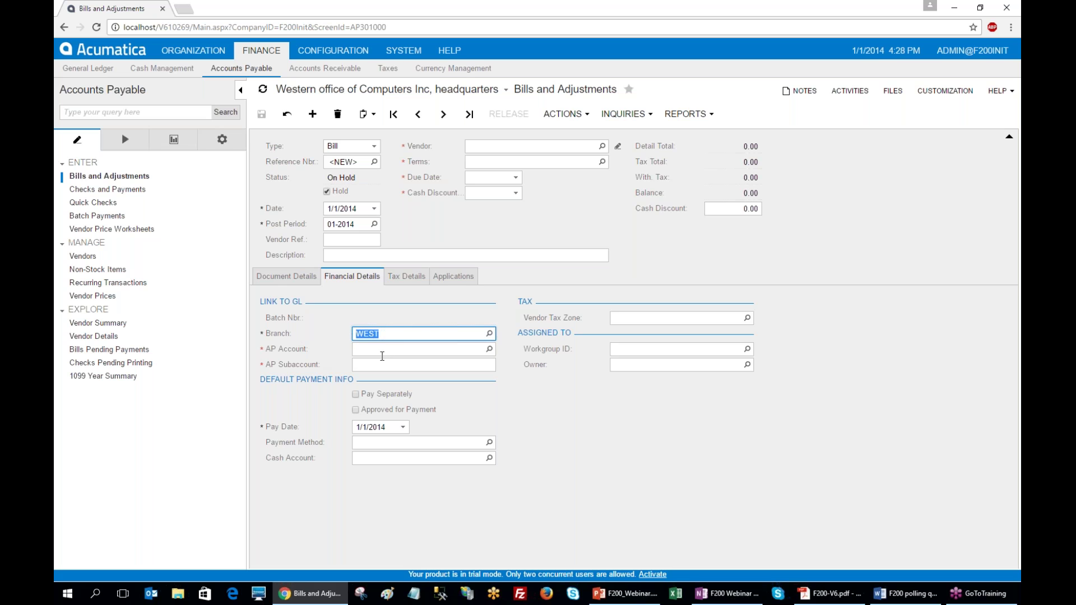
left_click(285, 276)
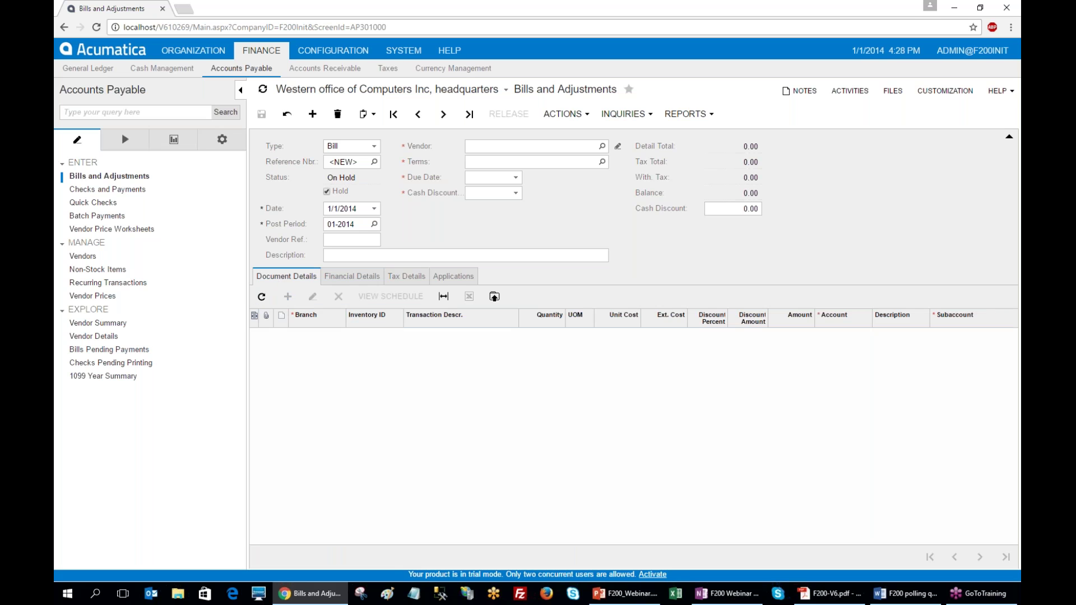
- Select Airgas, Inc. as the vendor of the new bill
key("alt+Tab")
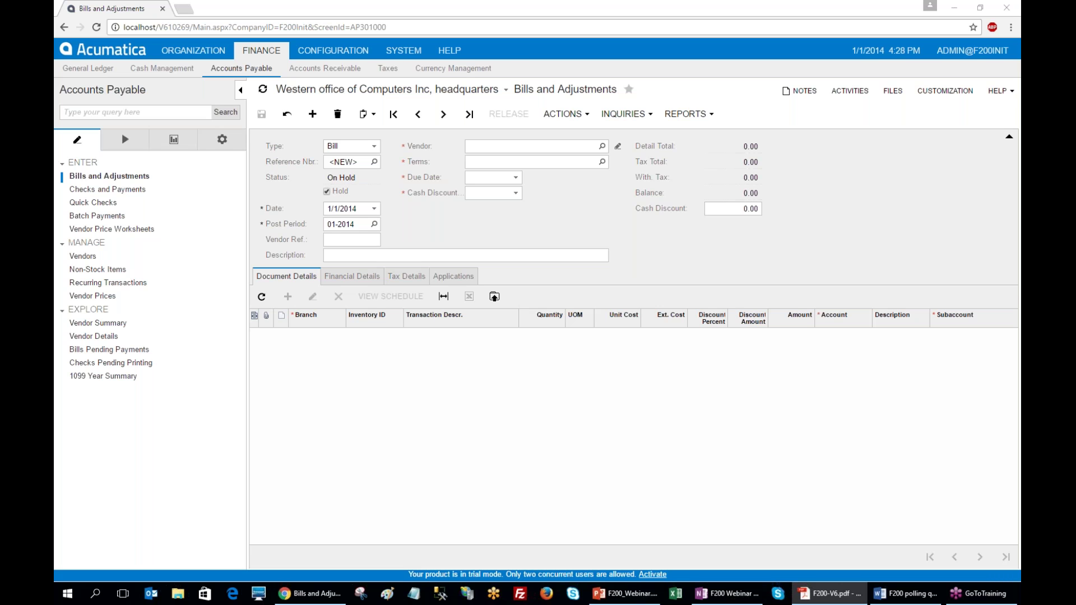
left_click(487, 147)
type("airgas")
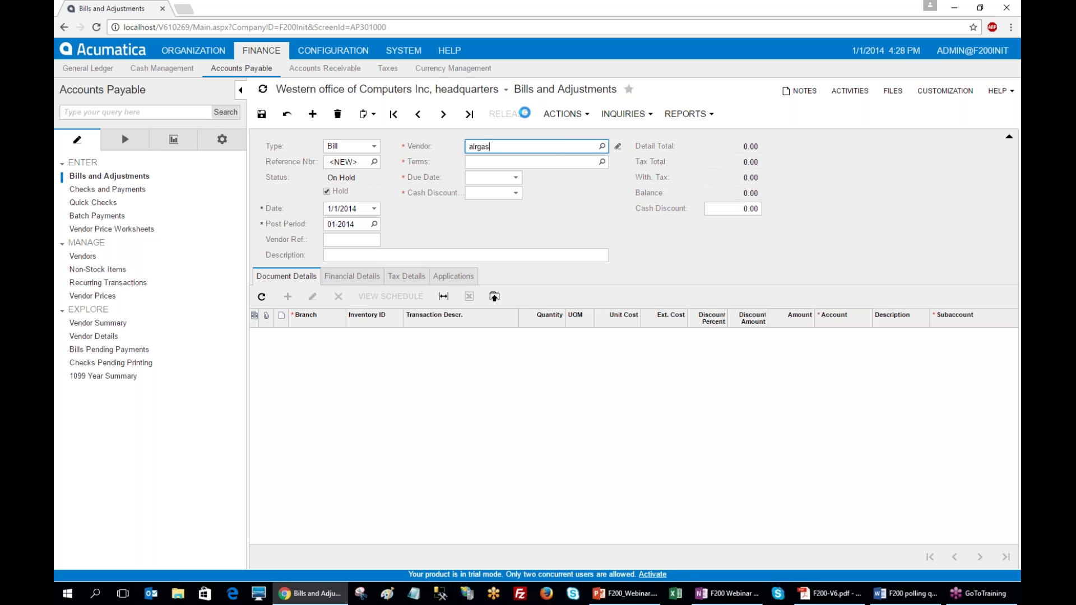
left_click(523, 163)
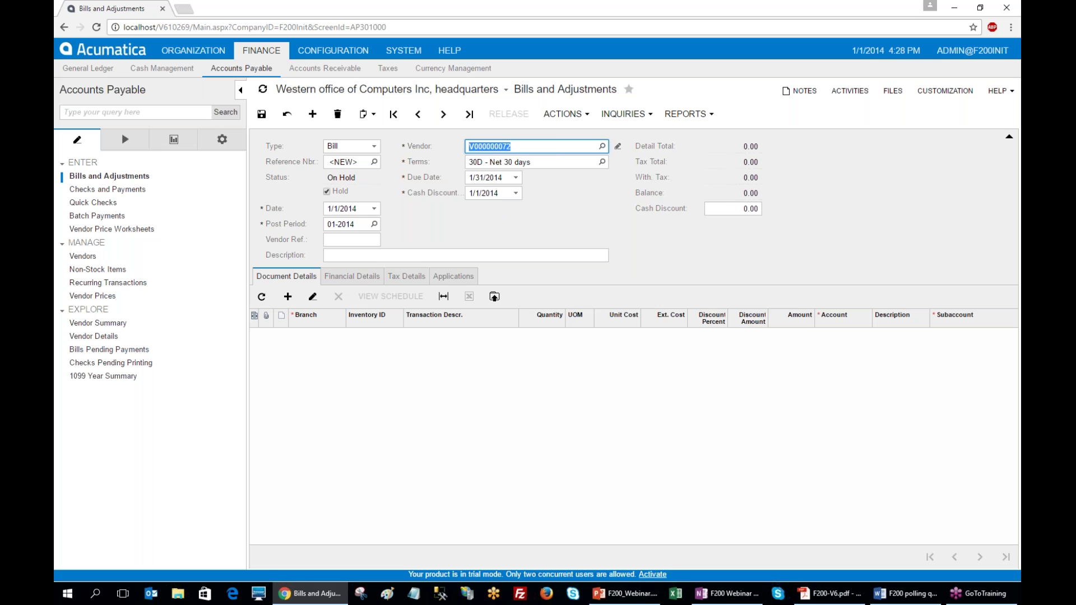
key("Tab")
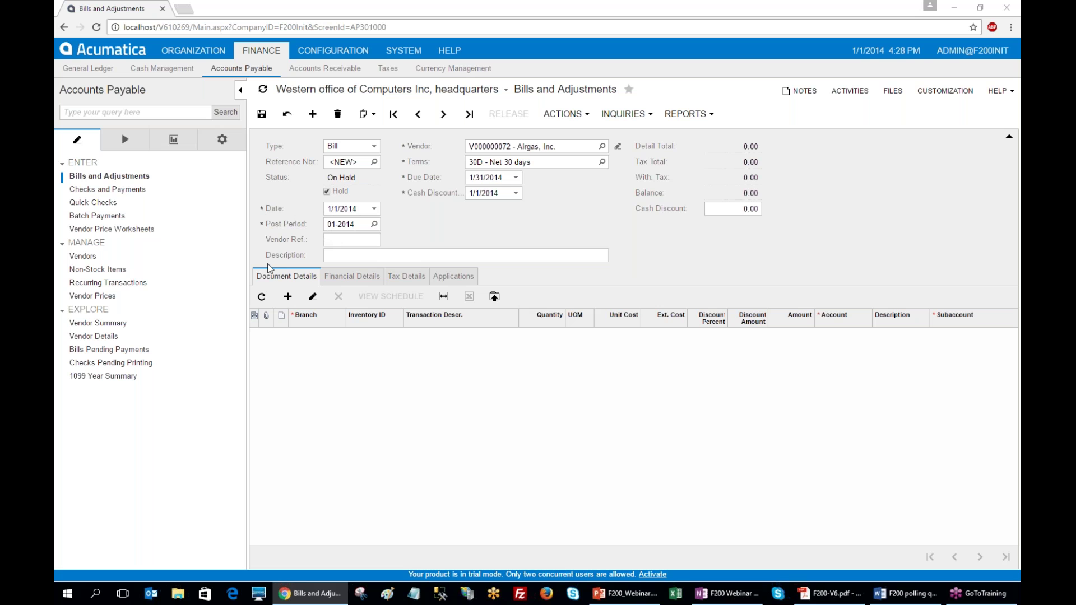
- Set the bill's date to 1/10/2014
key("alt+Tab")
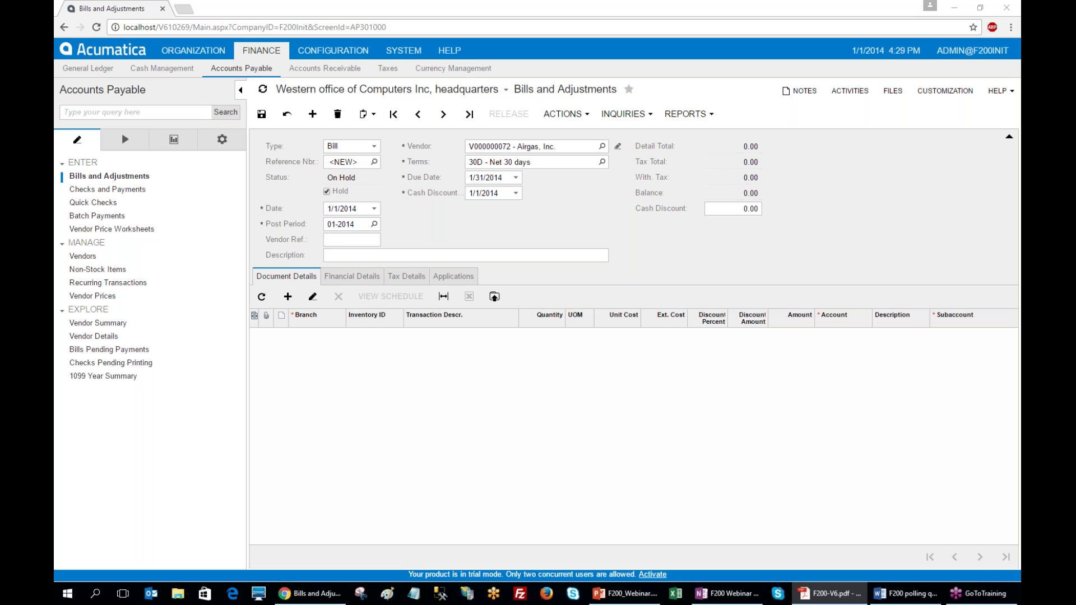
left_click(324, 209)
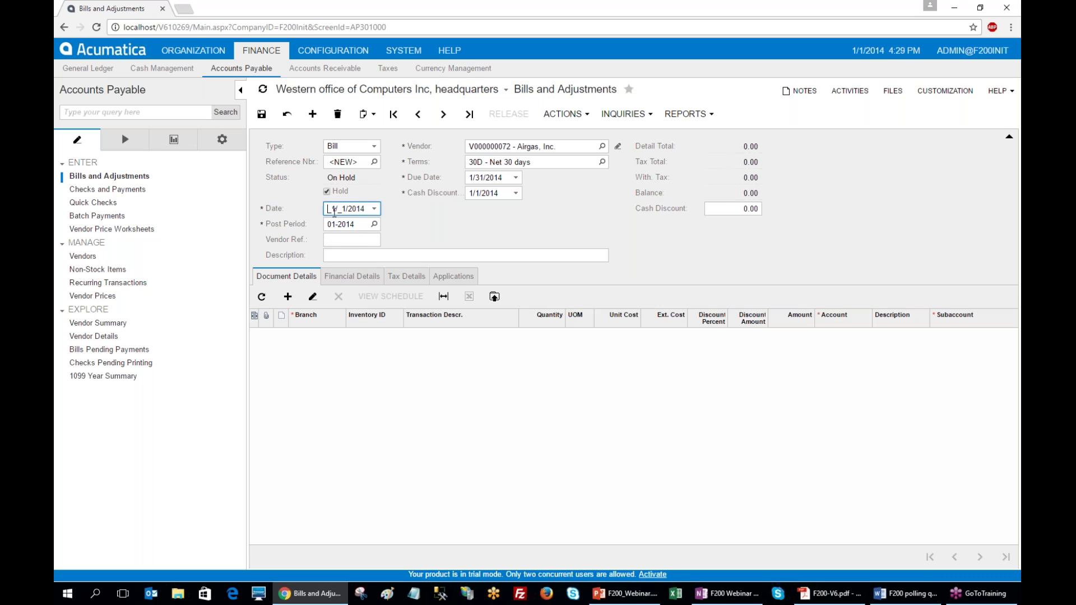
type("010")
key("Home")
type("0110")
key("Tab")
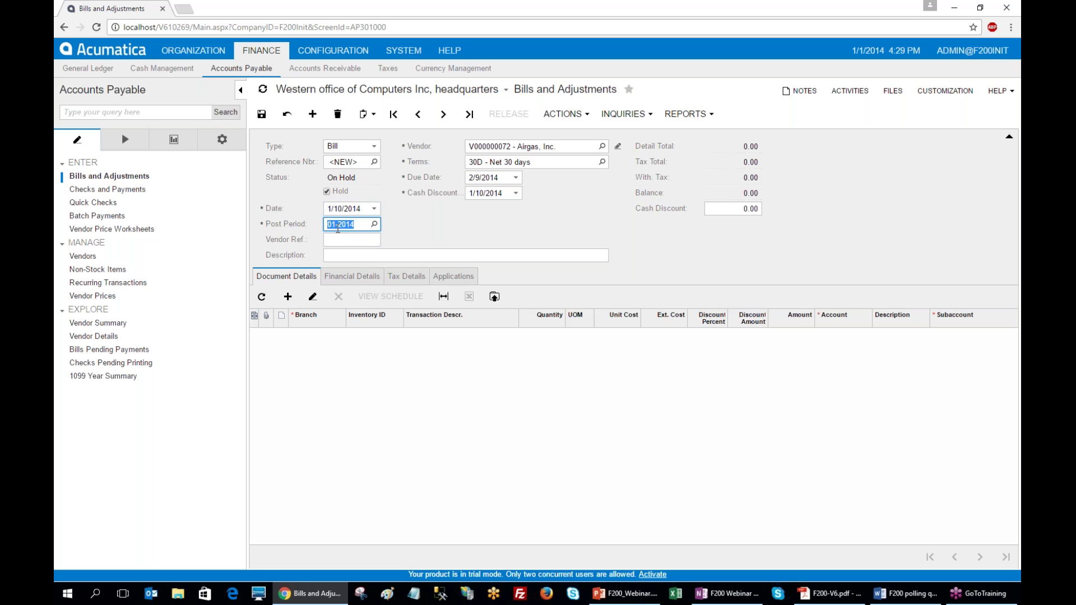
- Enter "Air Conditioner servicing" as the bill's description
left_click(357, 260)
type("Ai")
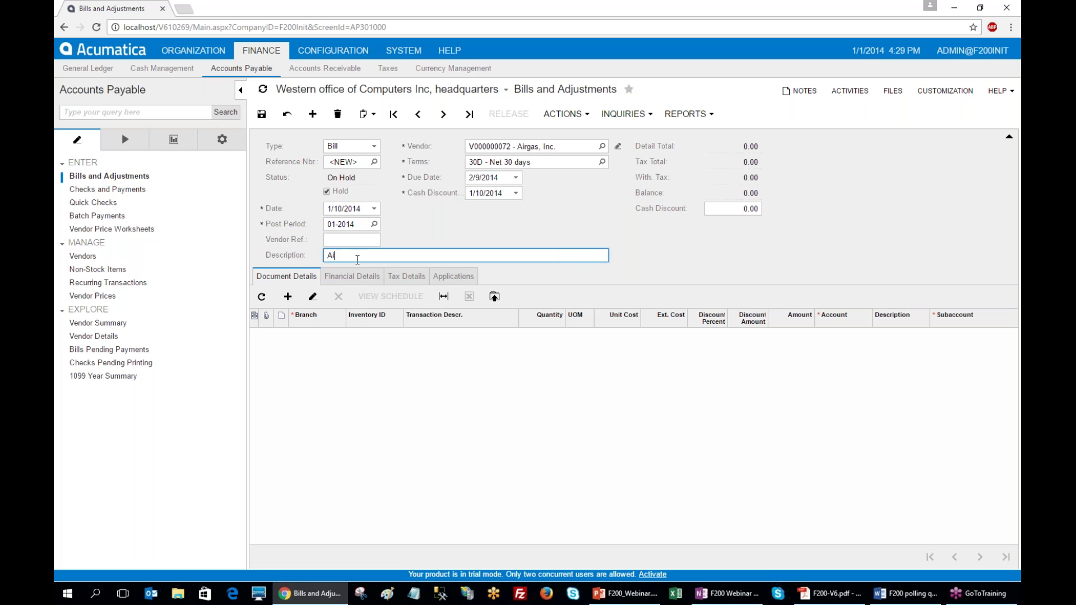
type("r Conditioning ")
type("Se")
type("rivic")
key("BackSpace")
key("BackSpace")
key("BackSpace")
key("BackSpace")
key("BackSpace")
key("BackSpace")
key("BackSpace")
key("BackSpace")
type("er servicing")
- Compare the default branch of a new bill line with the branch in the bill's financial details
left_click(287, 296)
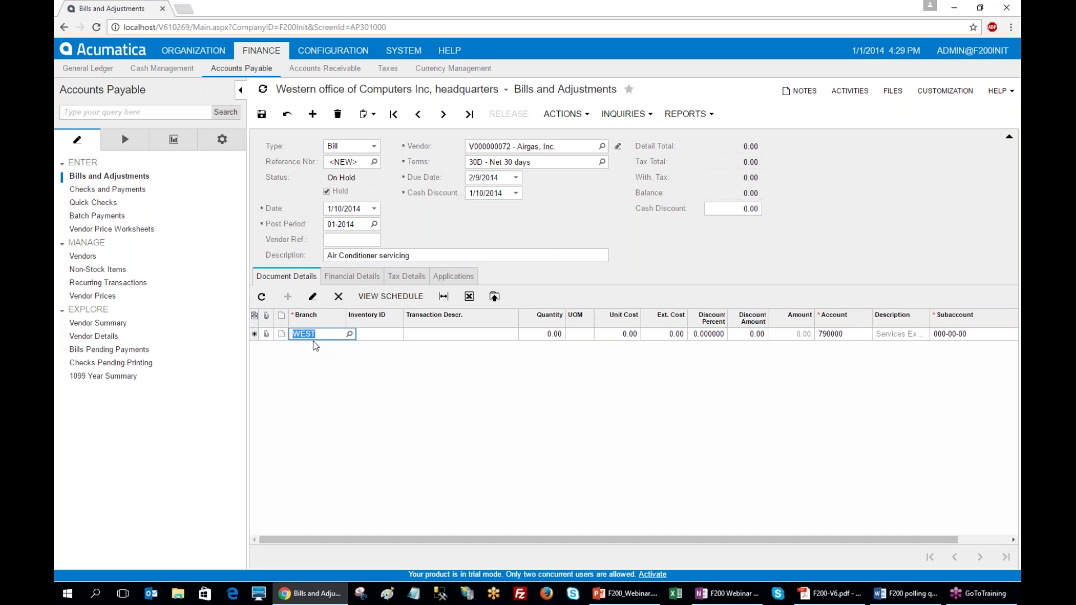
left_click(352, 276)
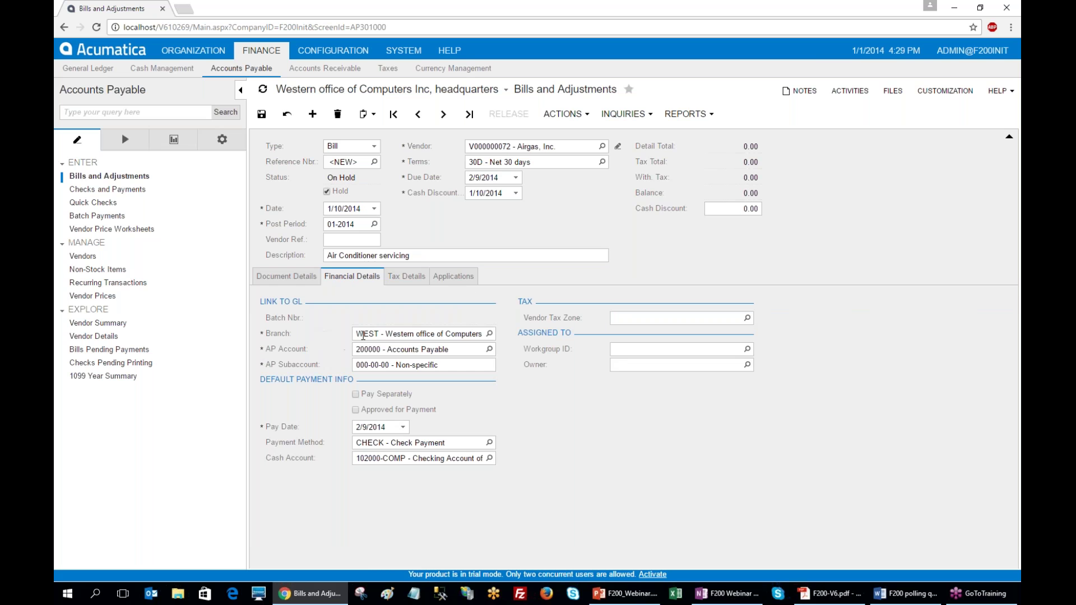
left_click(297, 277)
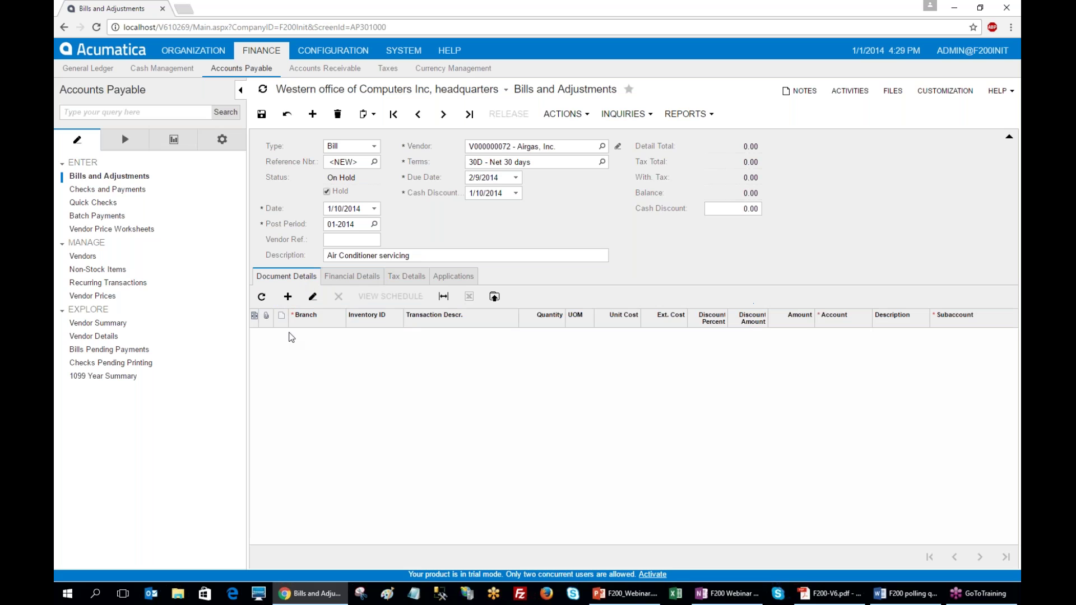
left_click(288, 296)
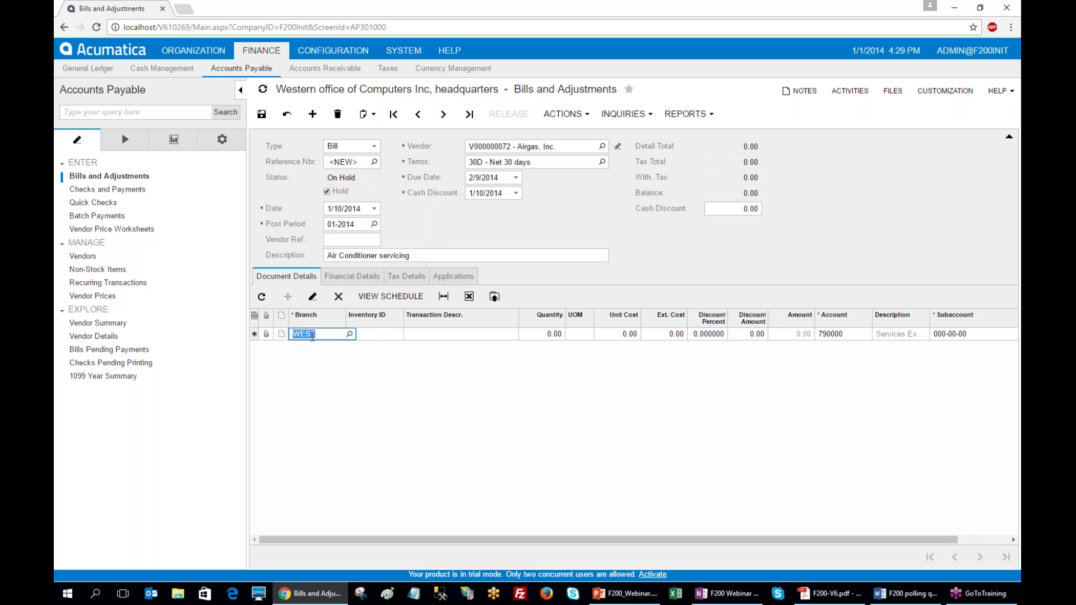
left_click(352, 279)
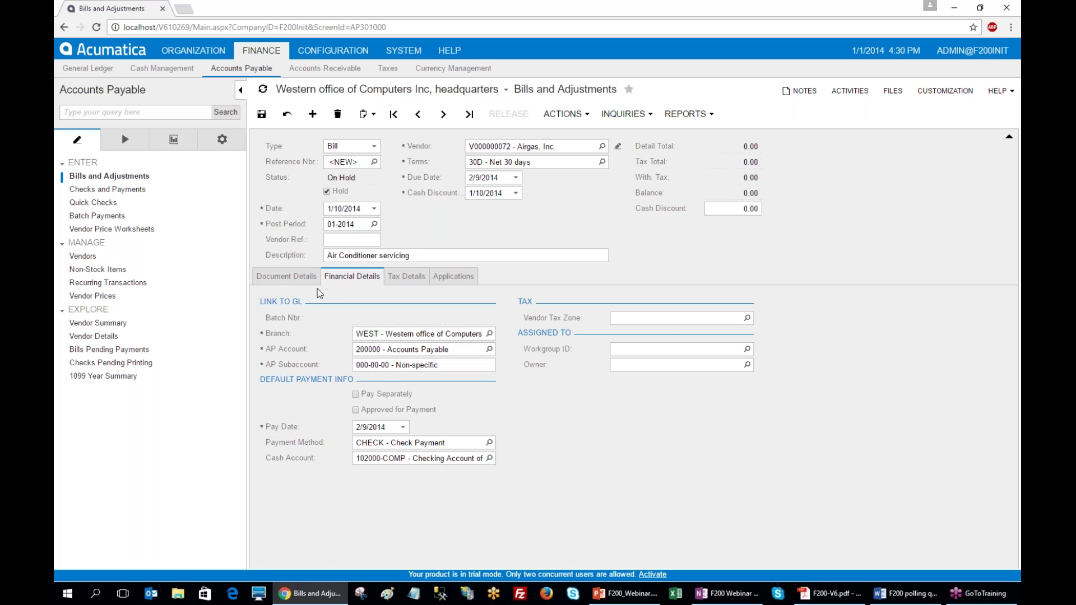
left_click(279, 278)
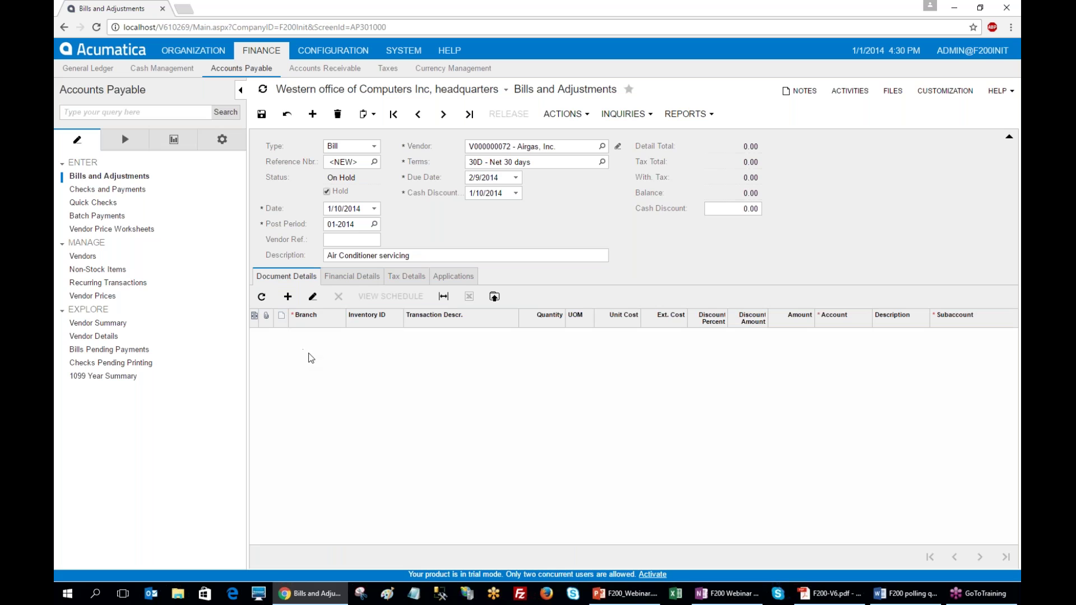
- Add a bill line for branch WEST with an extended cost of 100 and expense account 758000
left_click(287, 296)
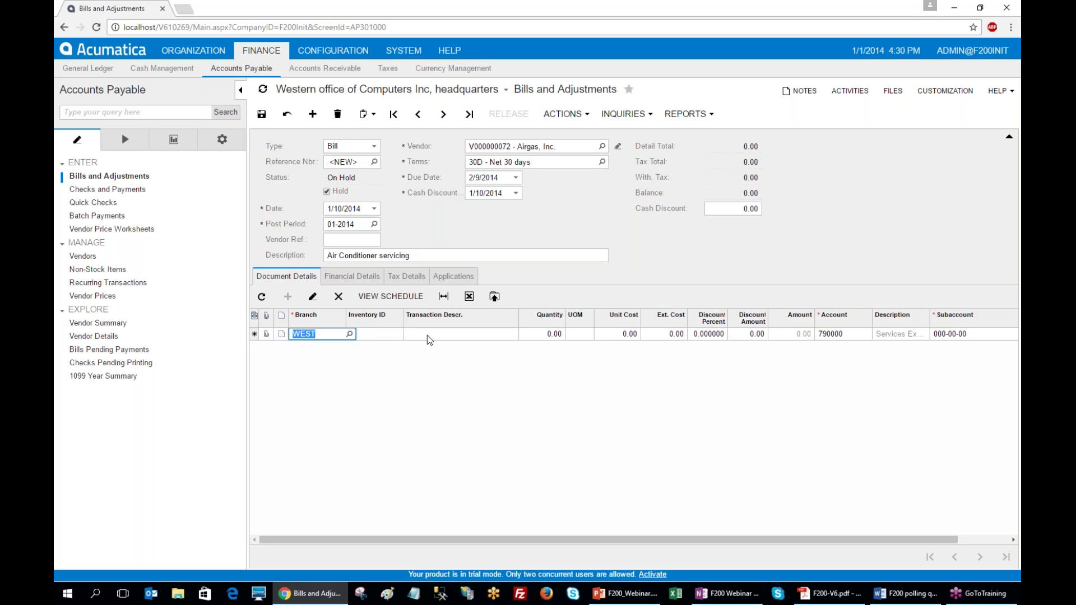
left_click(649, 335)
type("100")
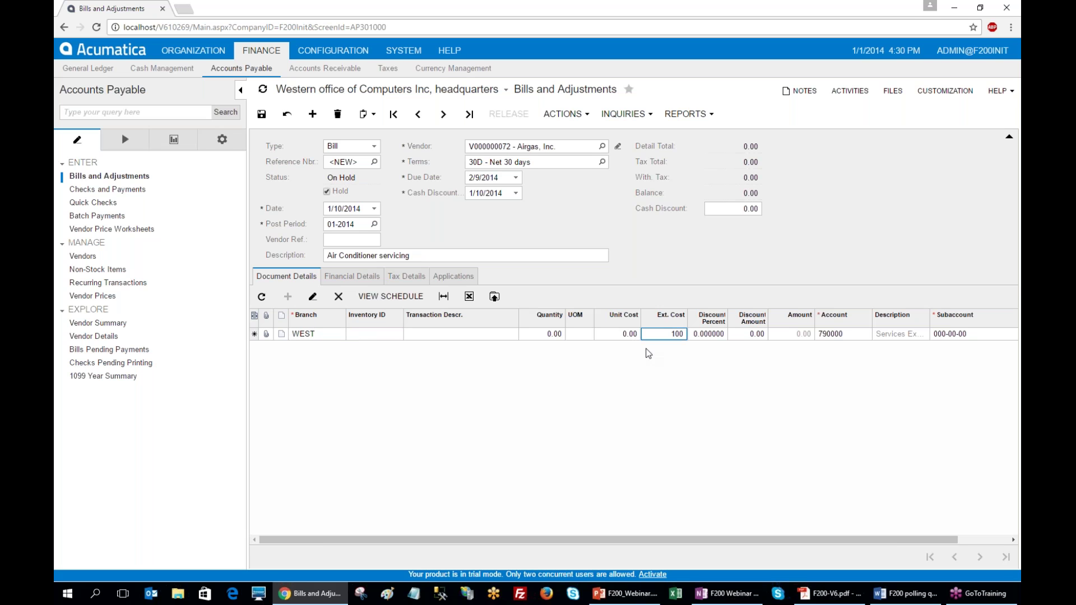
left_click(840, 335)
type("758000")
key("Tab")
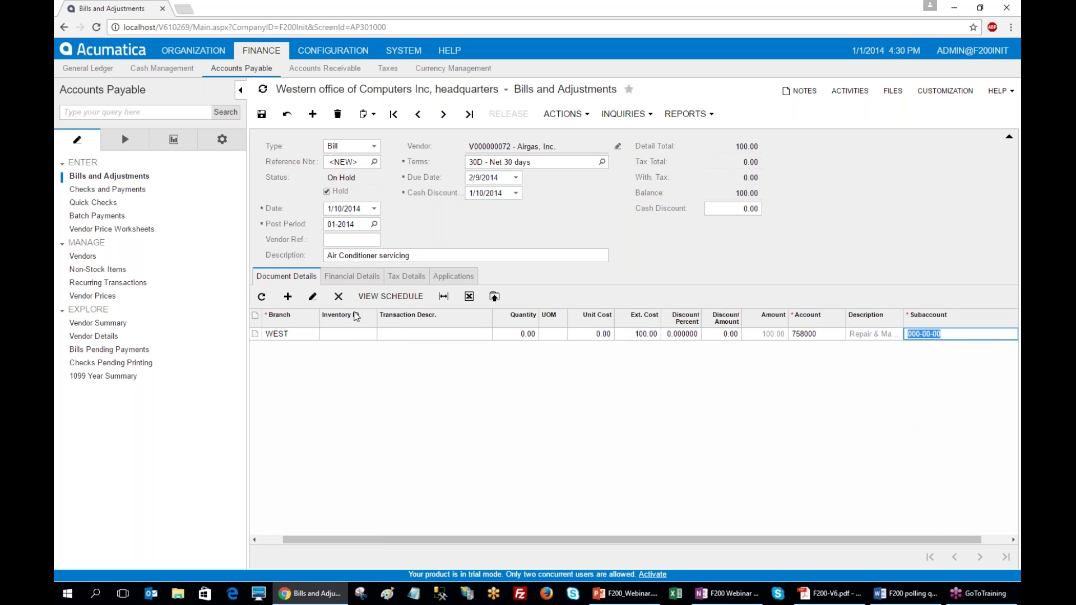
- Add a second bill line for branch EAST with an extended cost of 200 and expense account 758000
left_click(287, 296)
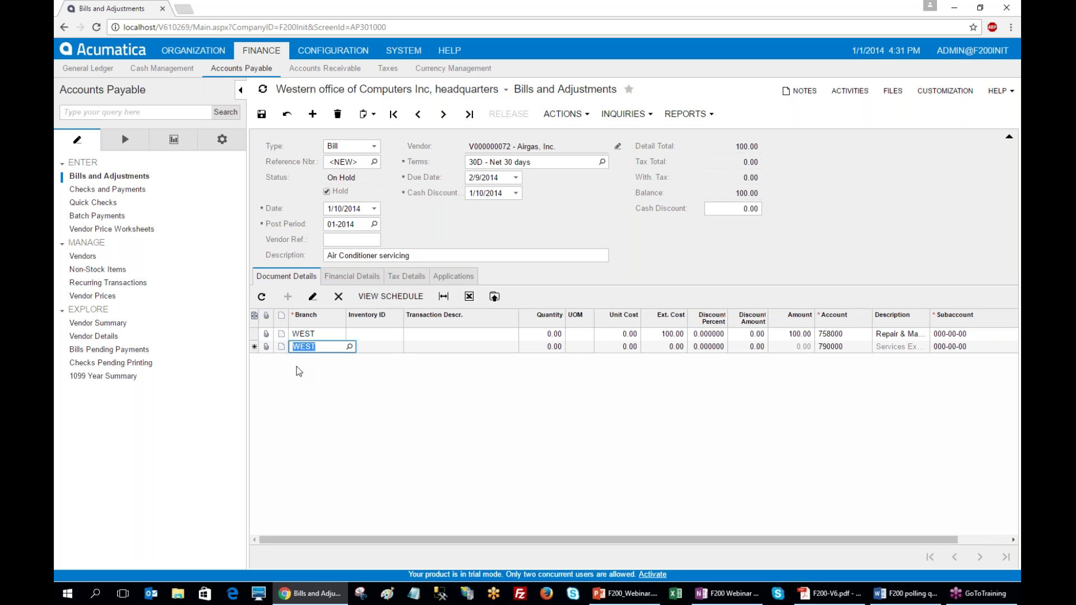
type("east")
key("Tab")
key("alt+Tab")
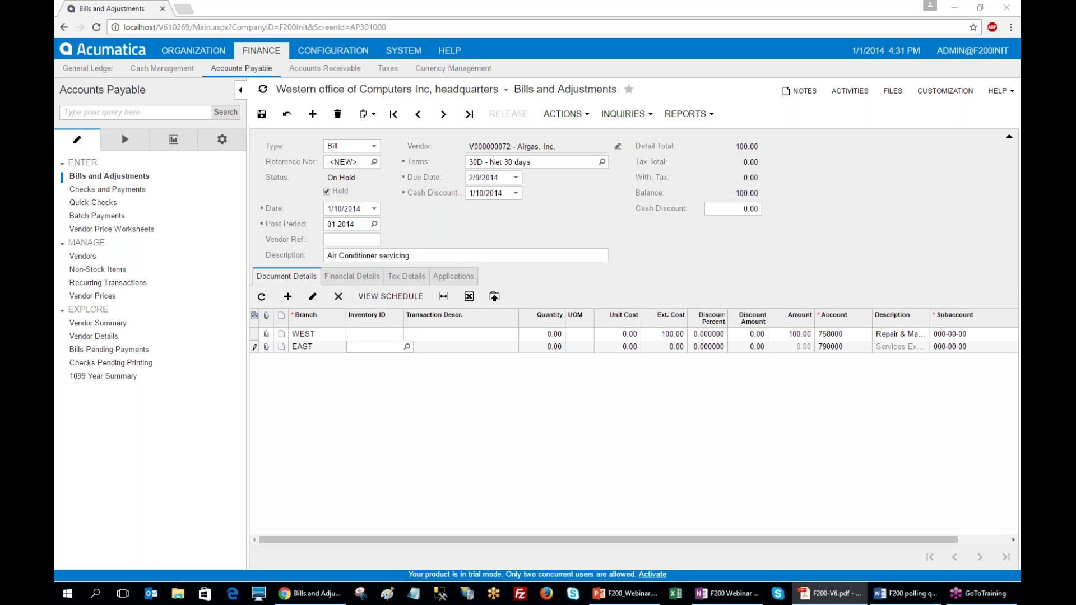
left_click(665, 347)
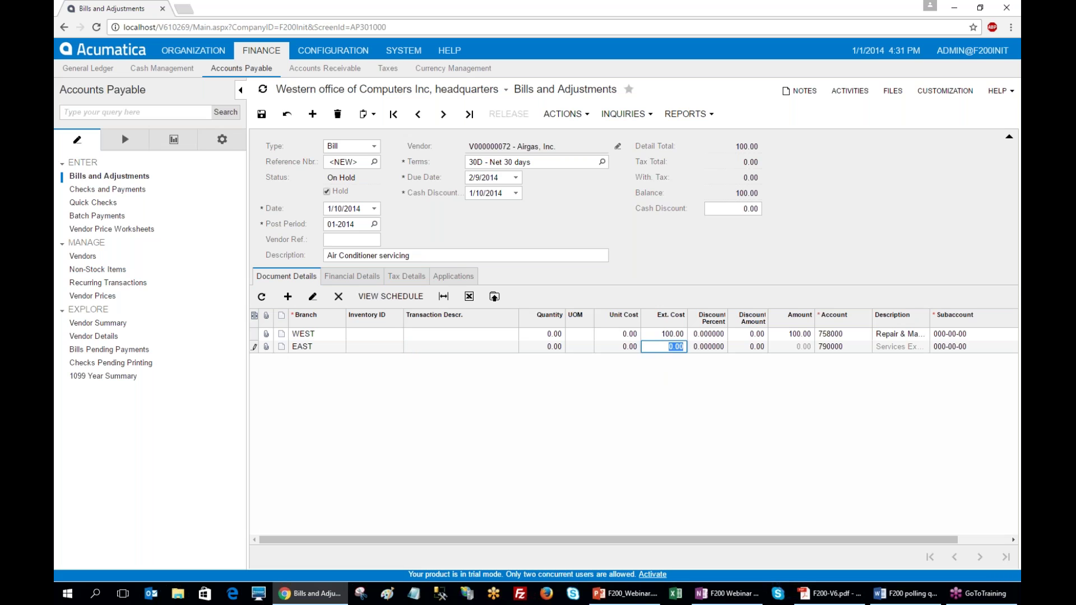
type("200")
left_click(843, 347)
type("758000")
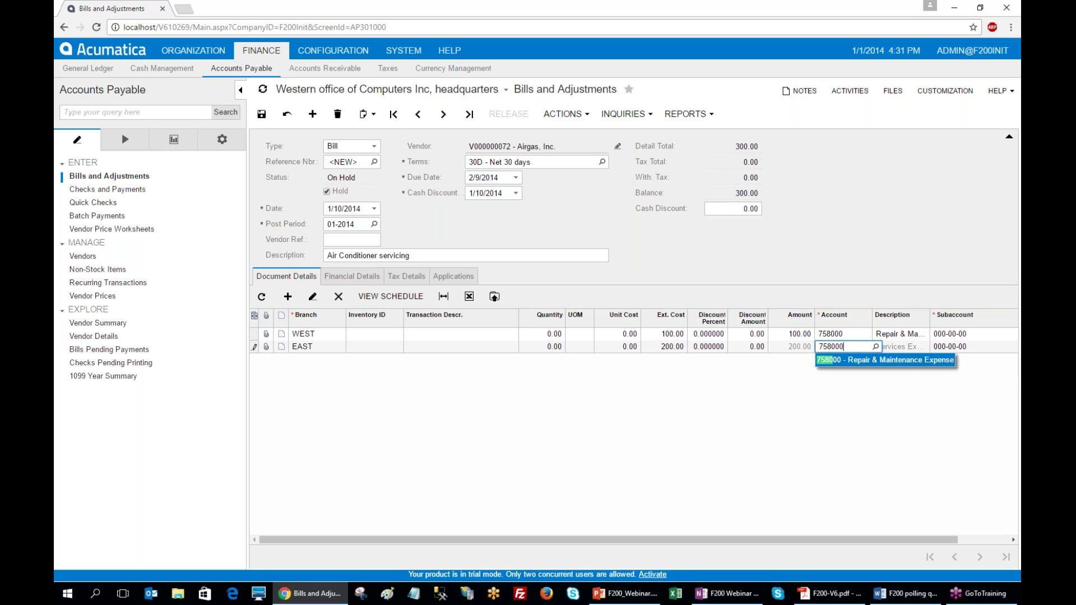
key("Tab")
key("Tab")
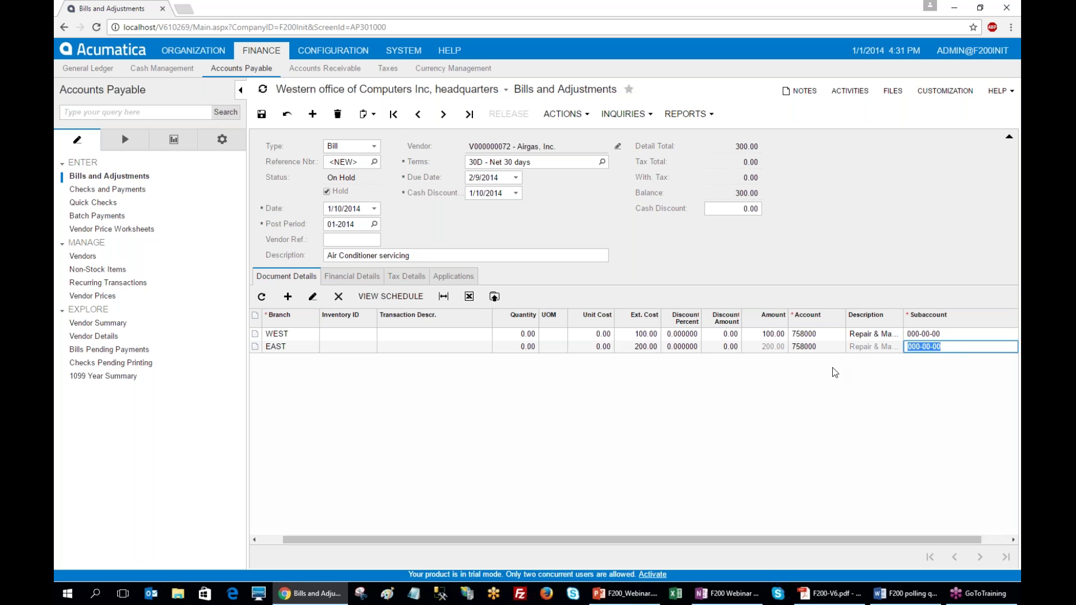
- Save the Airgas bill, take it off hold and release it
left_click(261, 114)
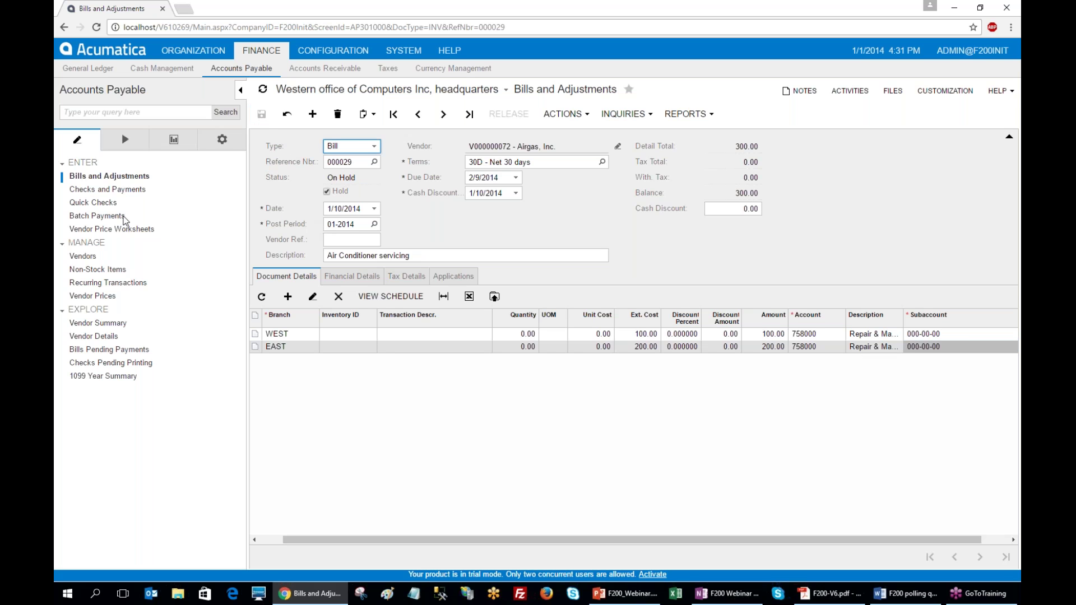
key("alt+Tab")
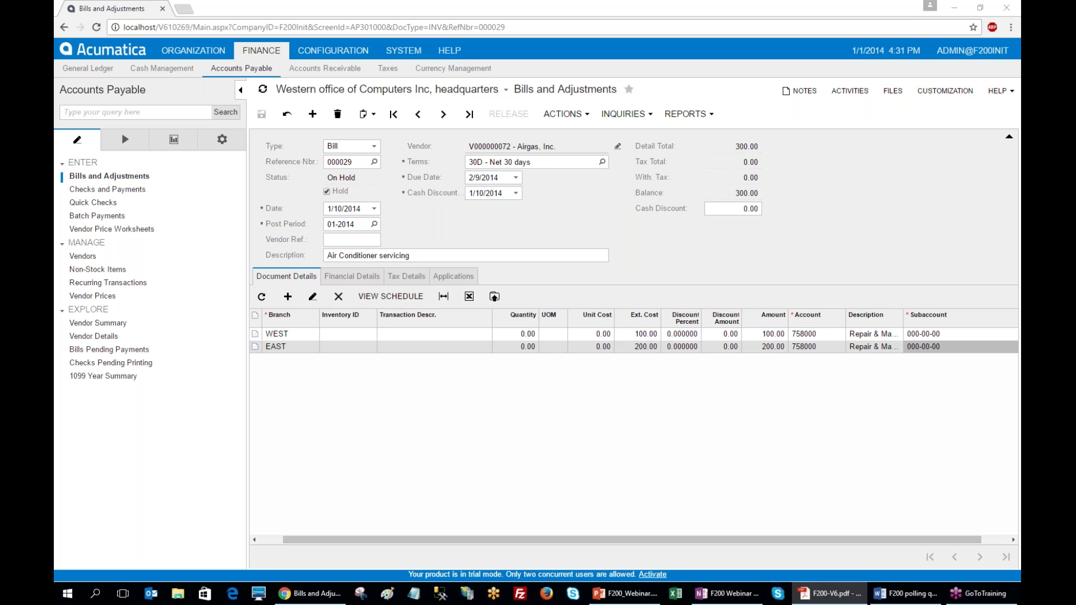
left_click(327, 191)
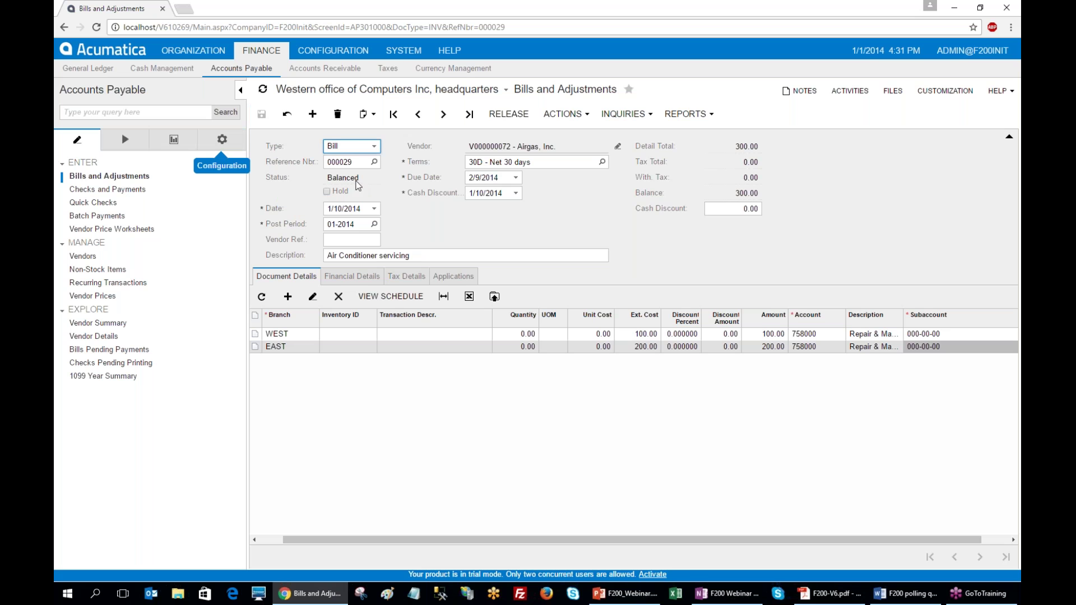
left_click(507, 115)
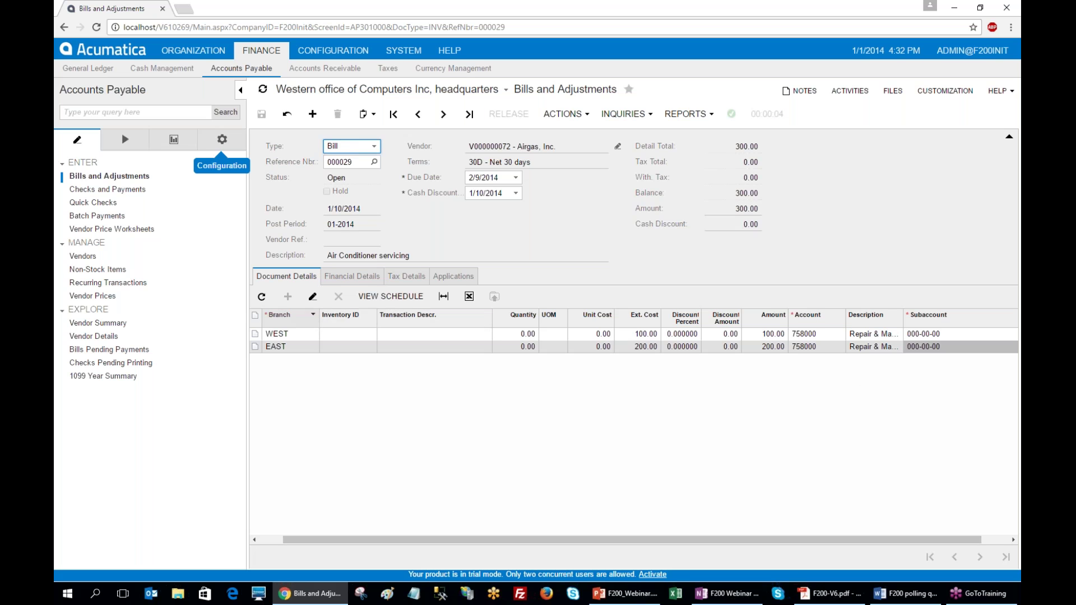
- Examine the branches, accounts and amounts in the bill's linked GL batch, and return to the bill's document lines
left_click(352, 276)
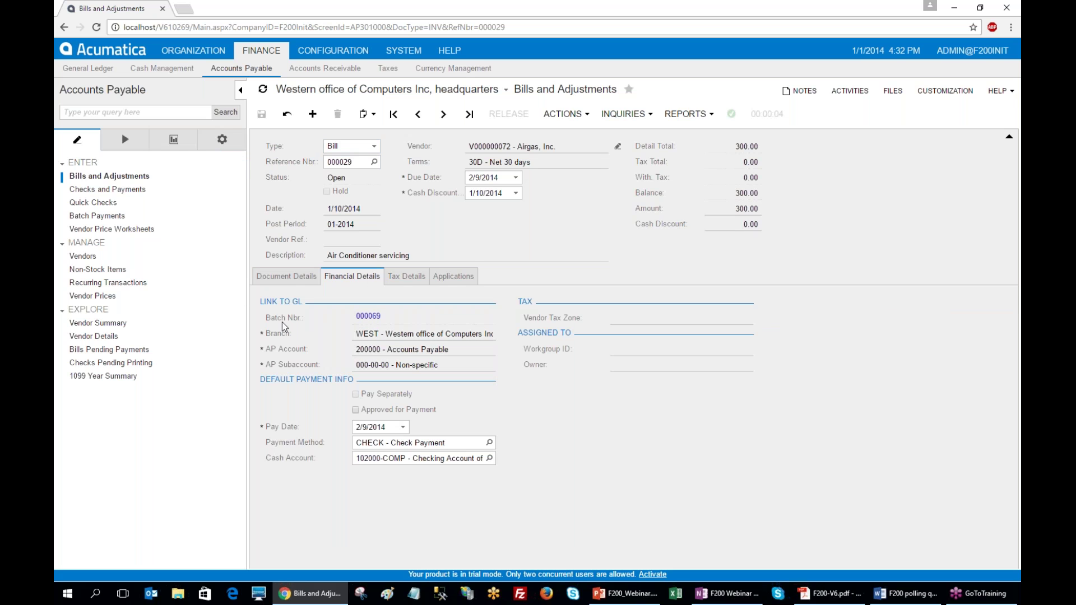
left_click(368, 316)
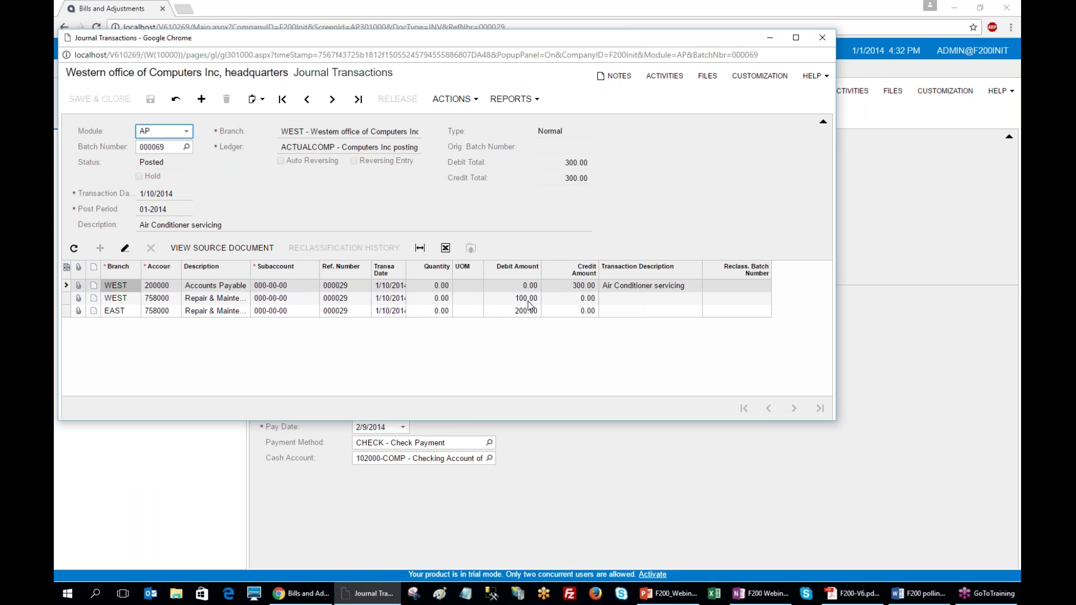
left_click(520, 318)
left_click(518, 314)
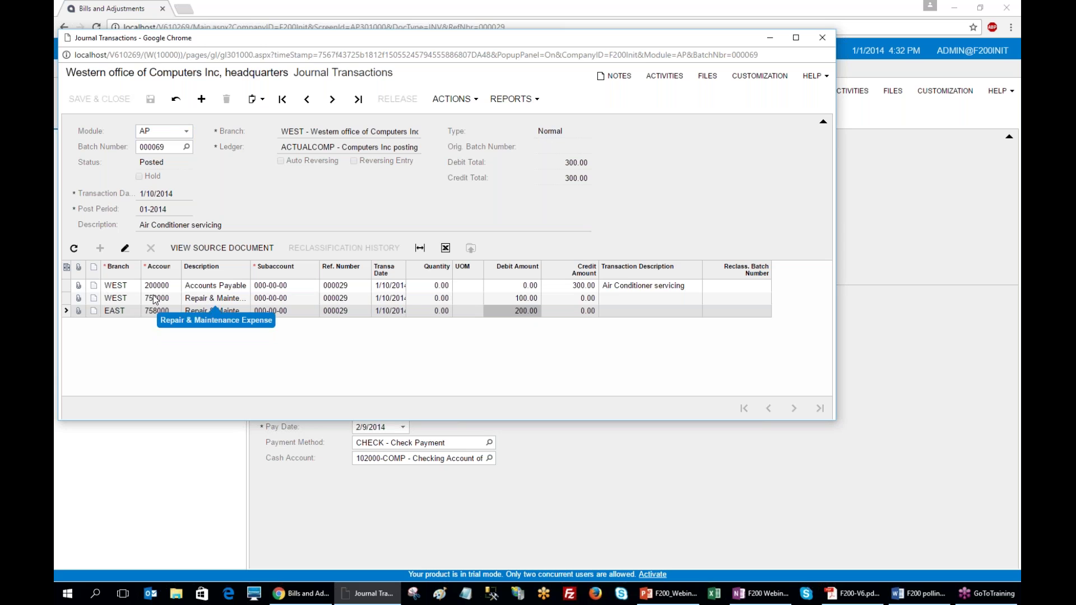
key("alt+Tab")
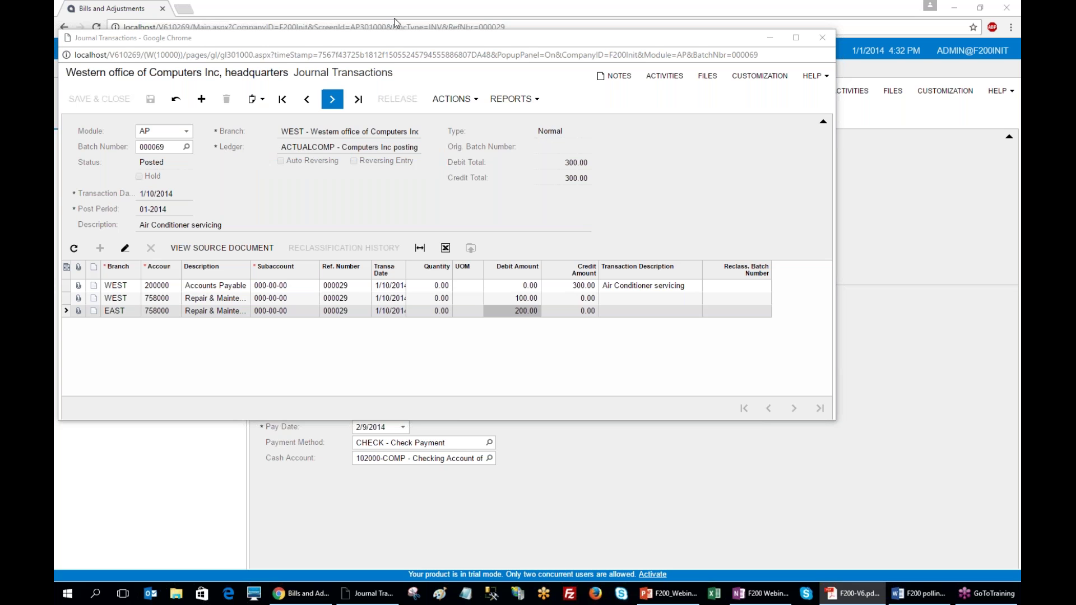
left_click_drag(380, 45, 443, 369)
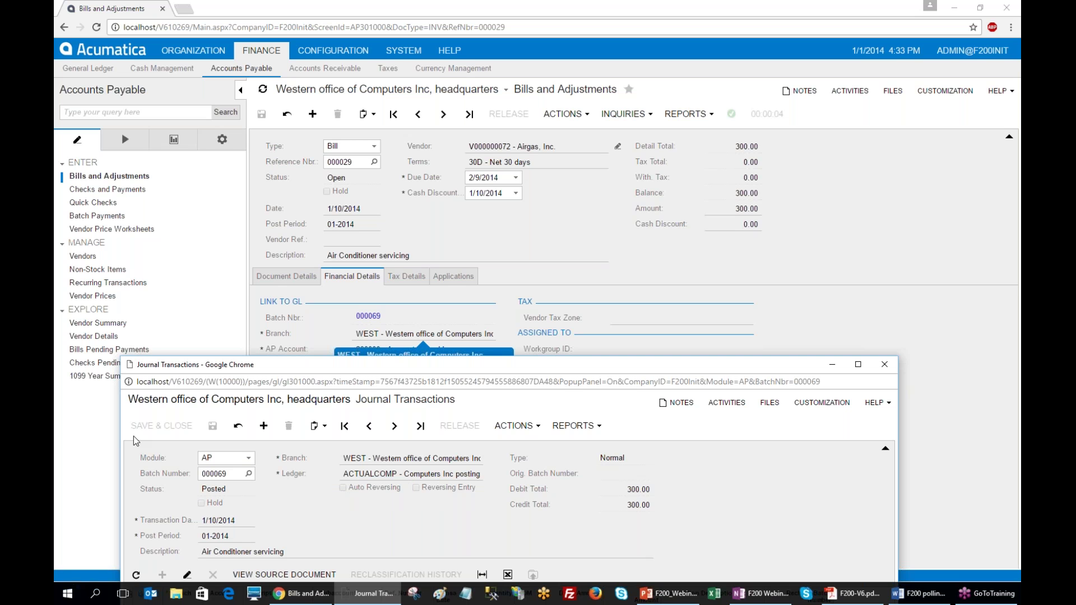
key("alt+Tab")
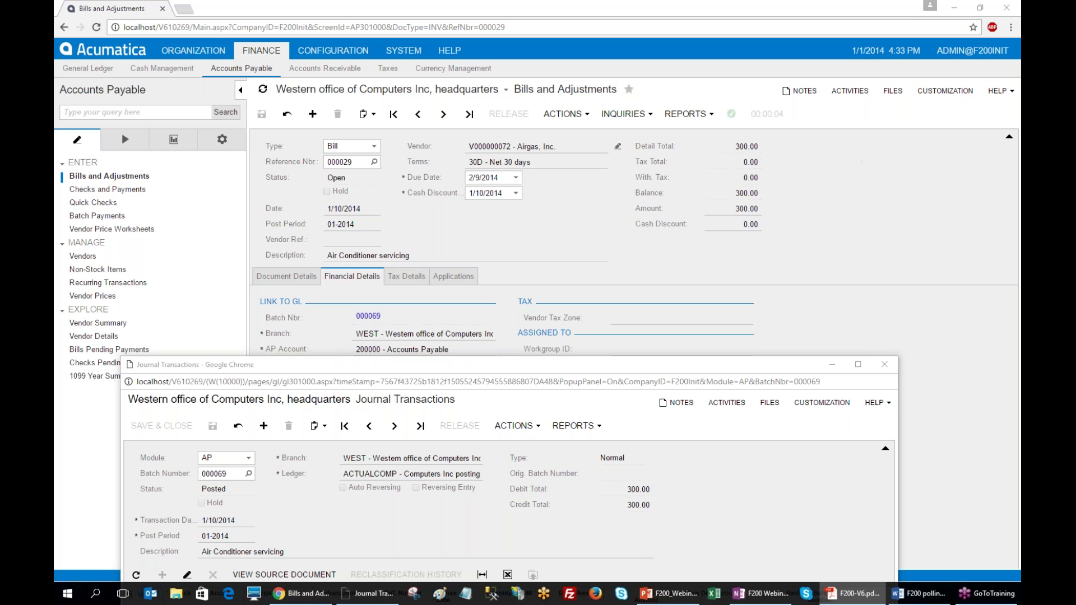
left_click(893, 364)
left_click(283, 280)
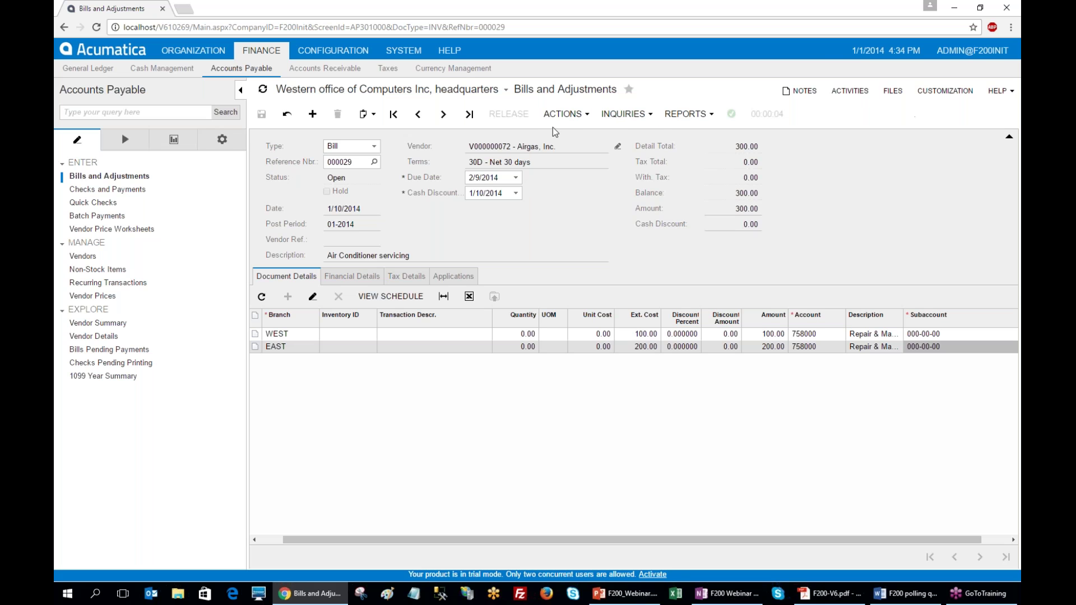
- Create a check payment for the released Airgas bill with Pay Bill/Apply Adjustment
left_click(583, 117)
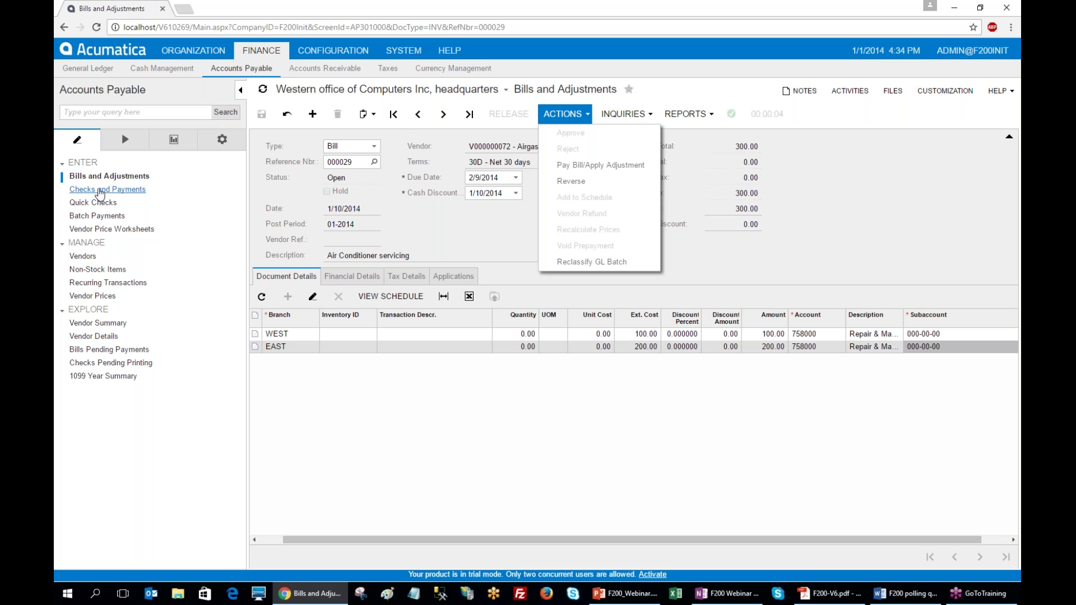
left_click(125, 139)
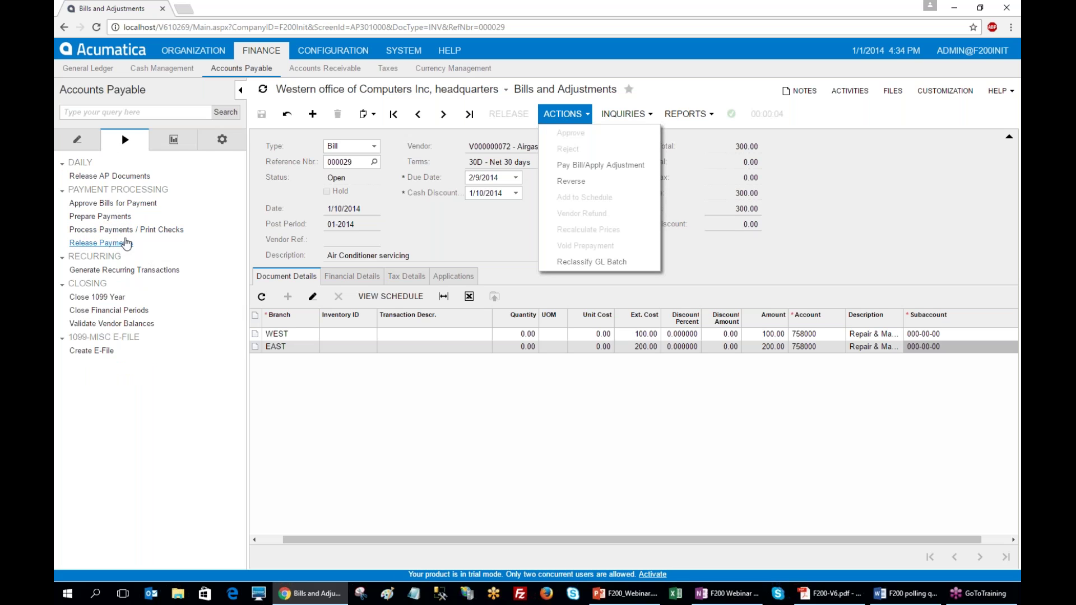
left_click(77, 139)
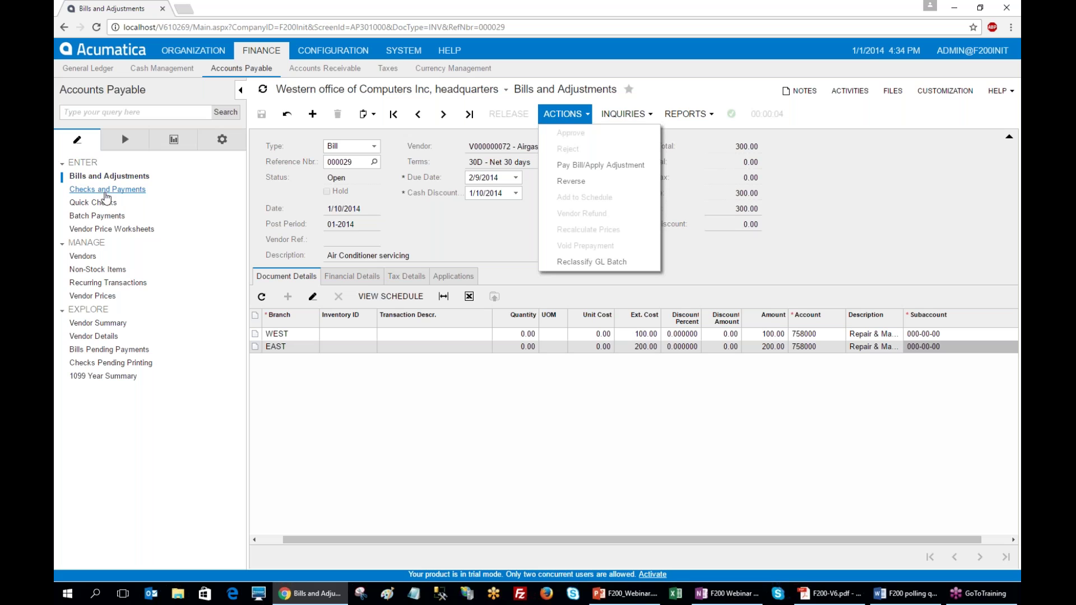
left_click(563, 114)
left_click(565, 165)
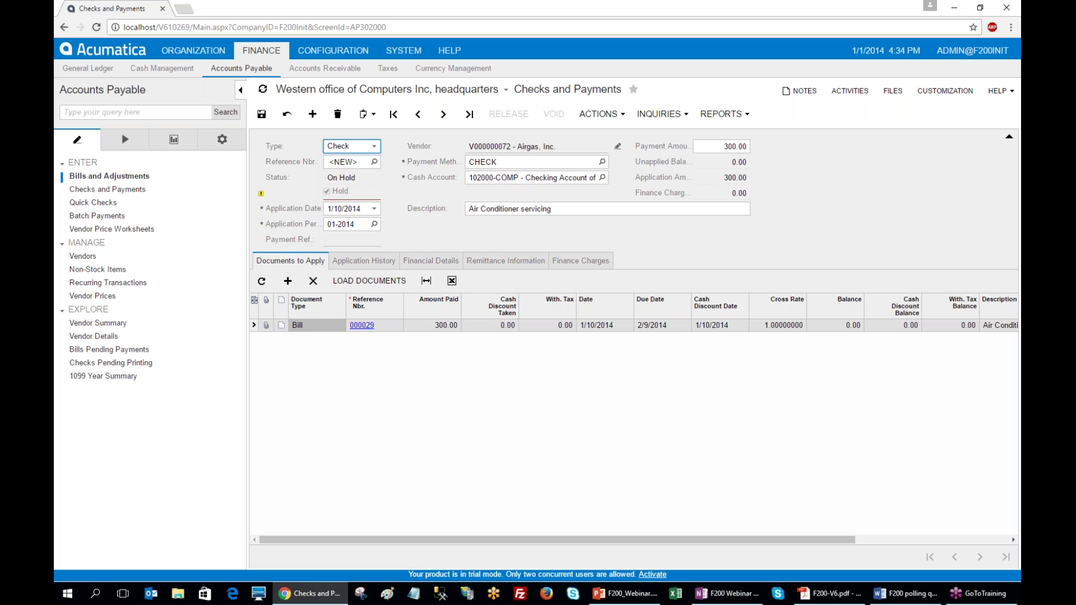
- Check which branch is assigned in the new payment's financial details
key("alt+Tab")
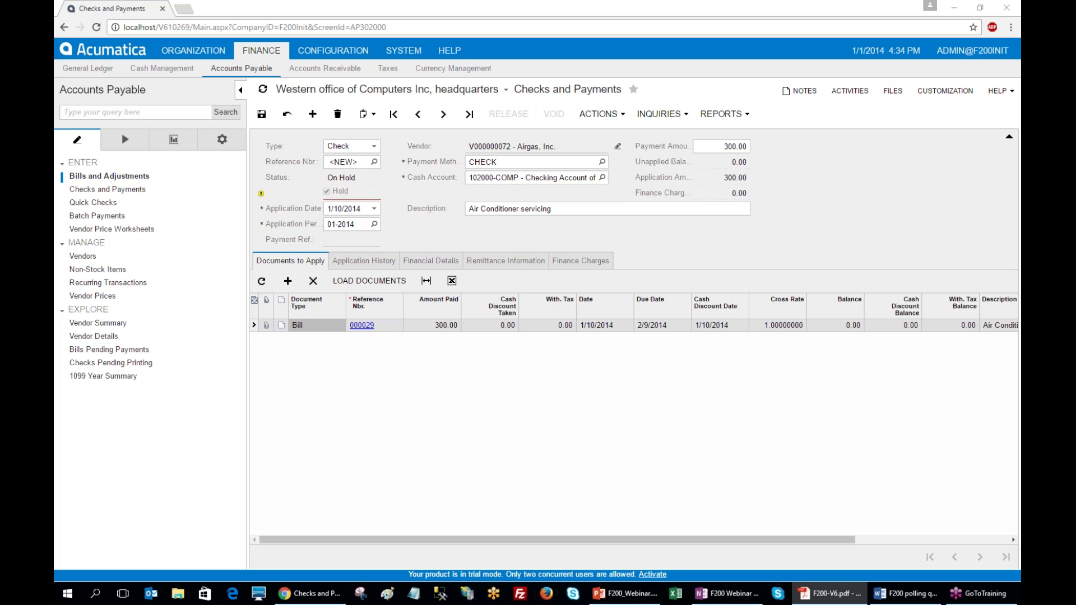
left_click(406, 264)
left_click(368, 319)
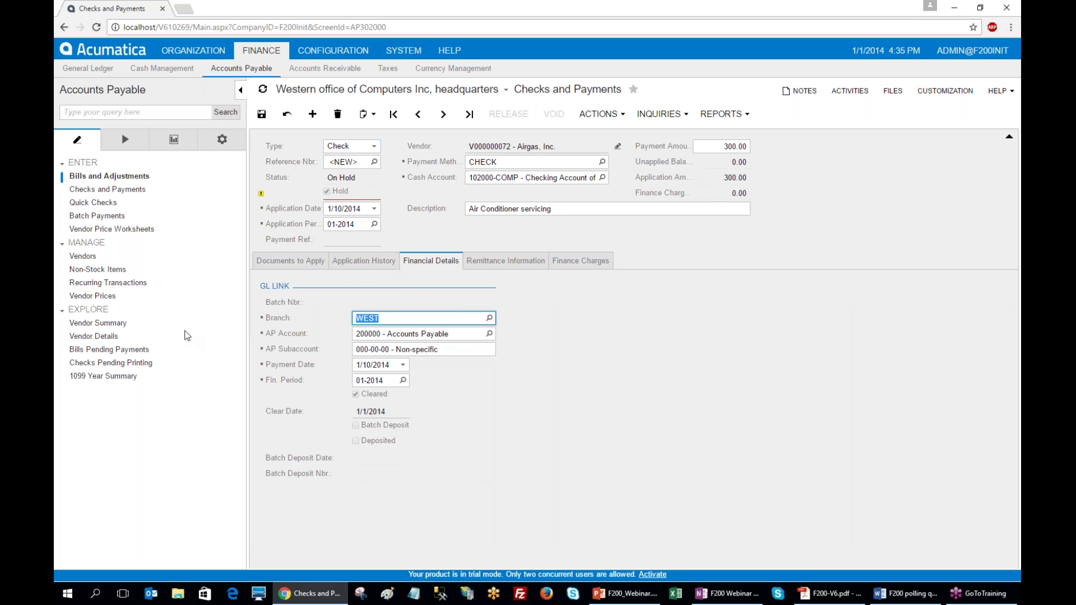
- Set the payment's application date to 1/20/2014 and save the check with the bill in its documents to apply
left_click(334, 209)
type("20")
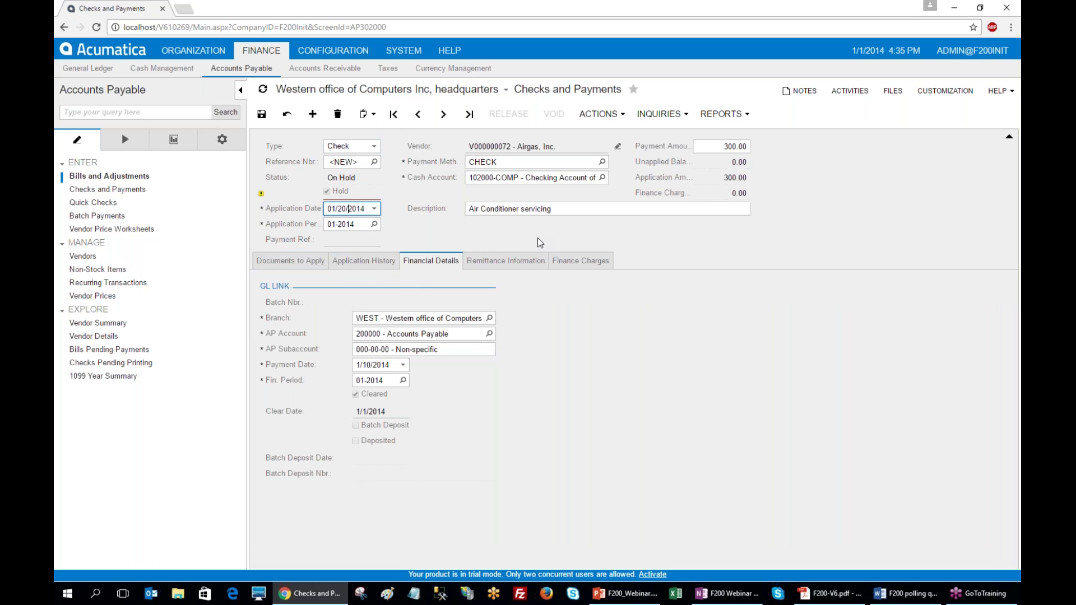
key("Tab")
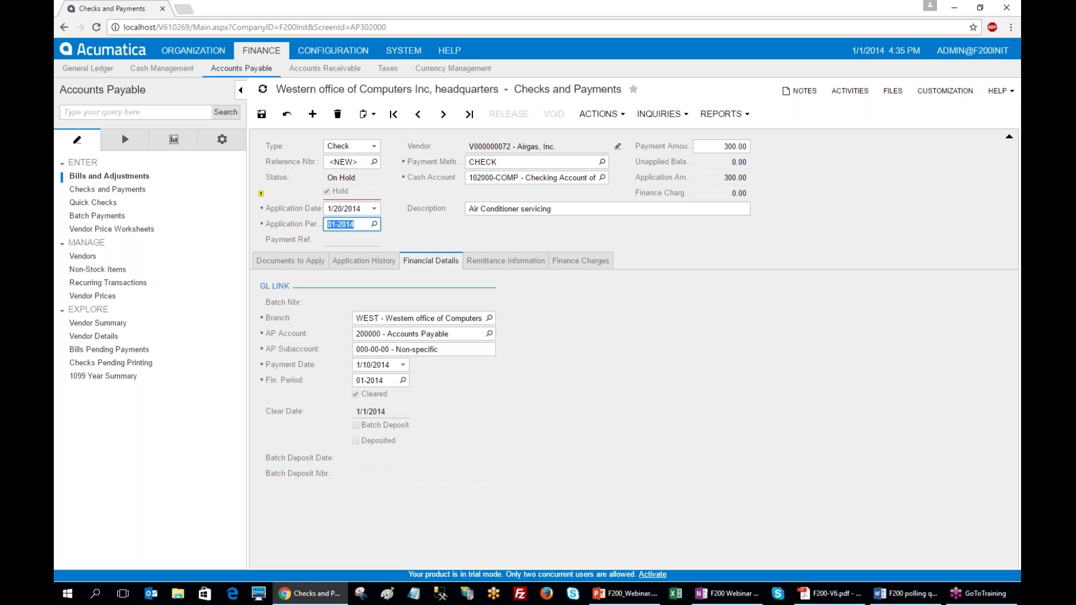
left_click(290, 261)
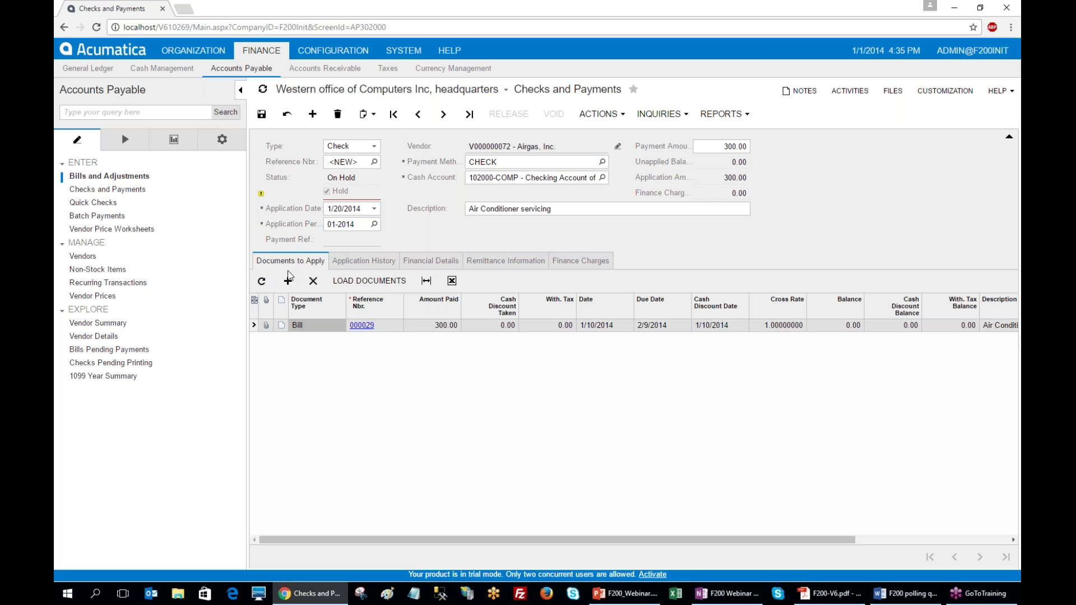
key("alt+Tab")
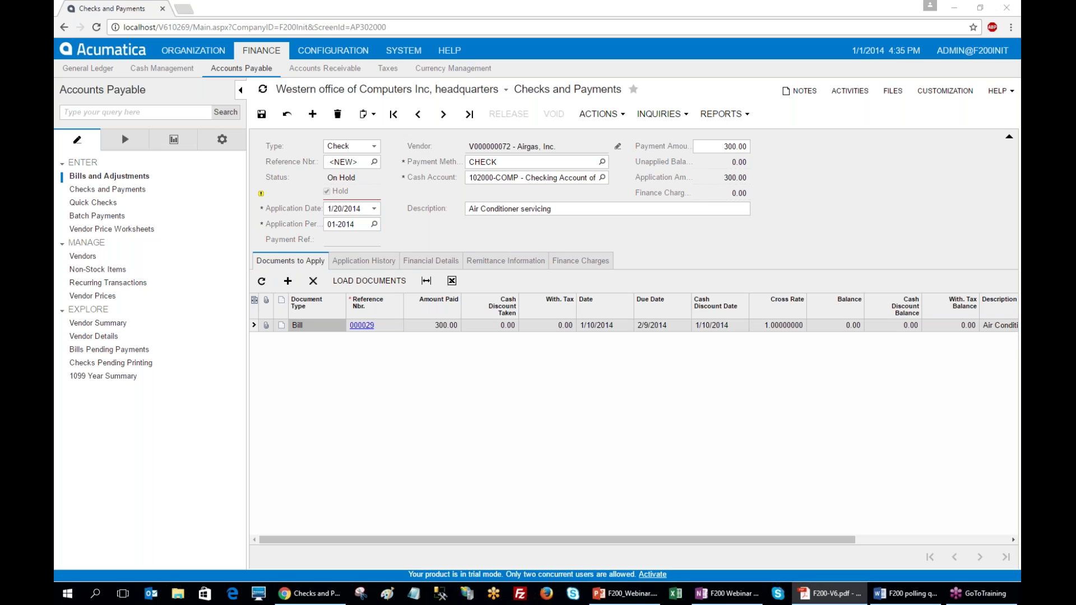
key("alt+Tab")
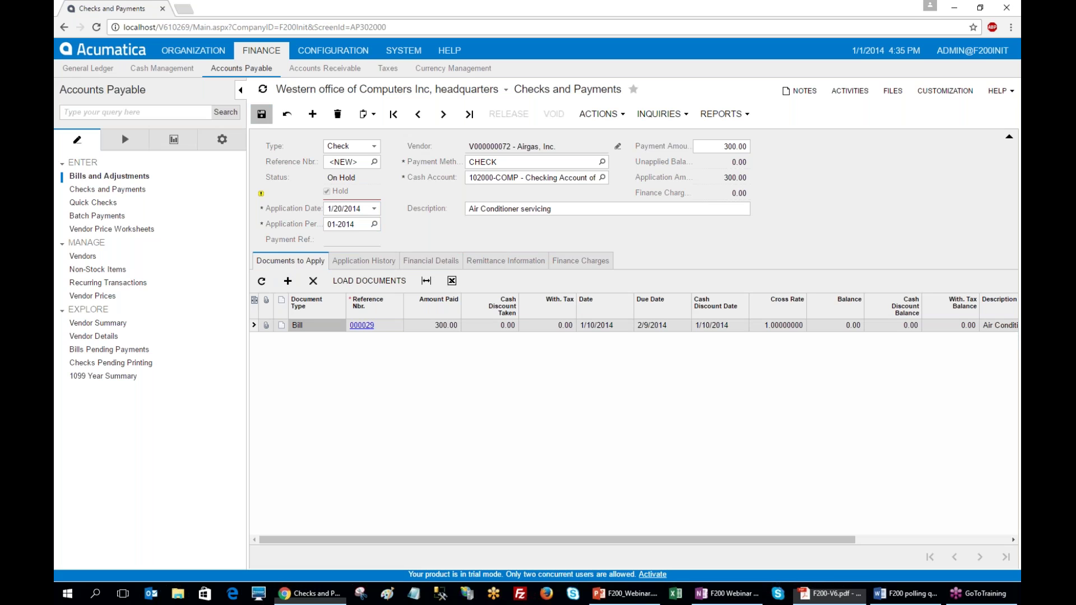
left_click(261, 115)
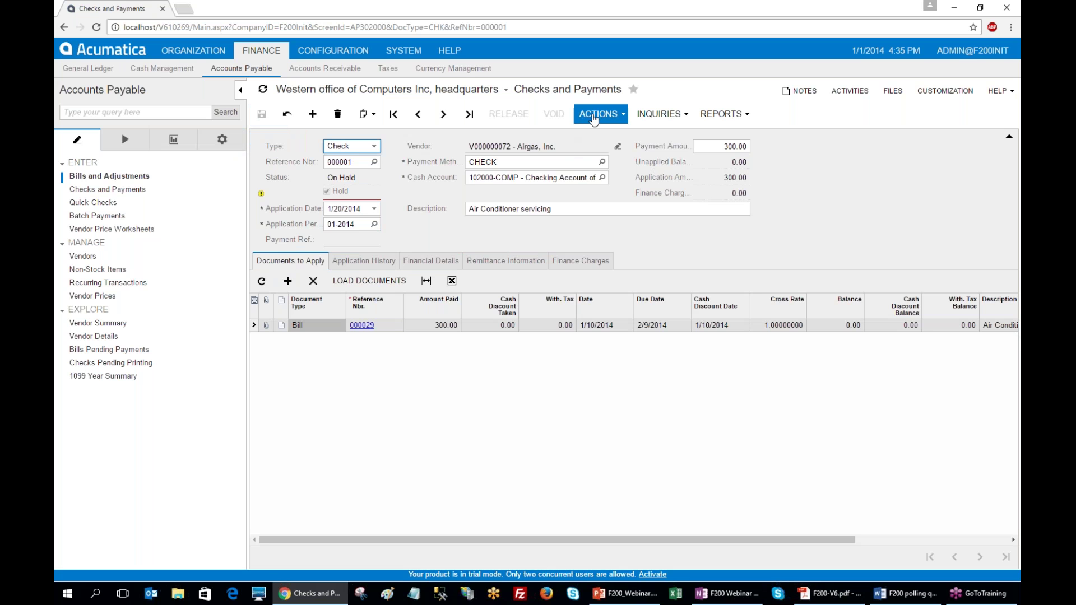
- Process the saved Airgas payment to print its check, and review the Check Form with Remittance
left_click(609, 120)
left_click(594, 133)
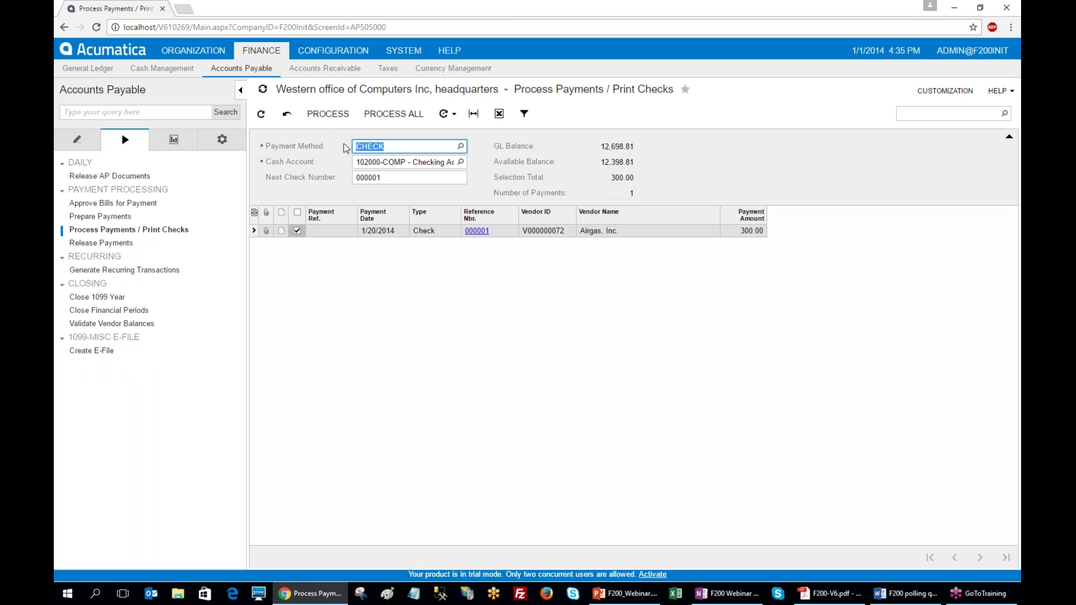
left_click(327, 114)
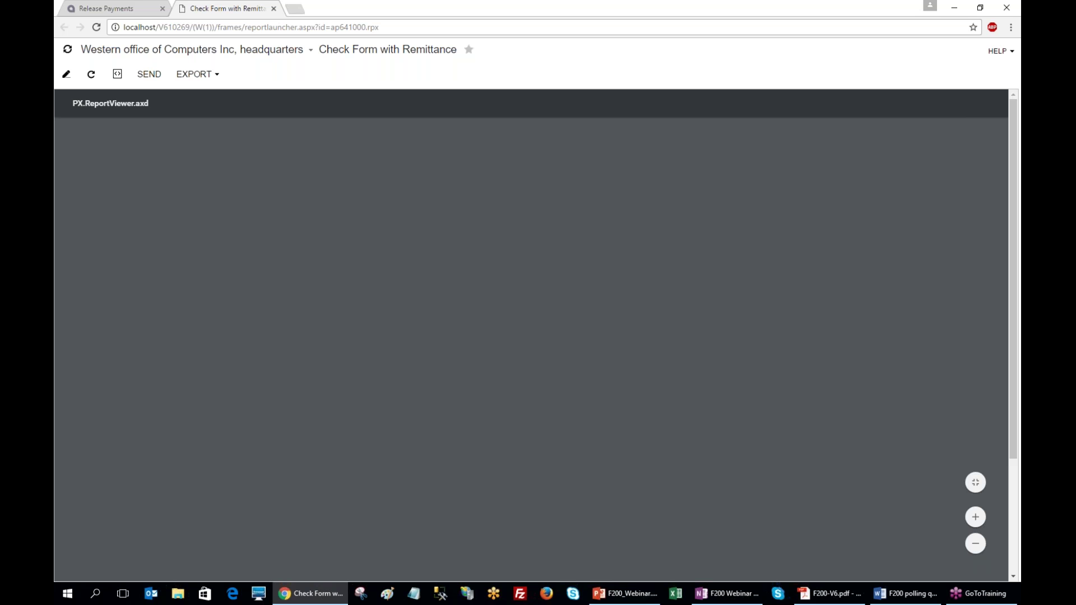
scroll(531, 347, "down", 3)
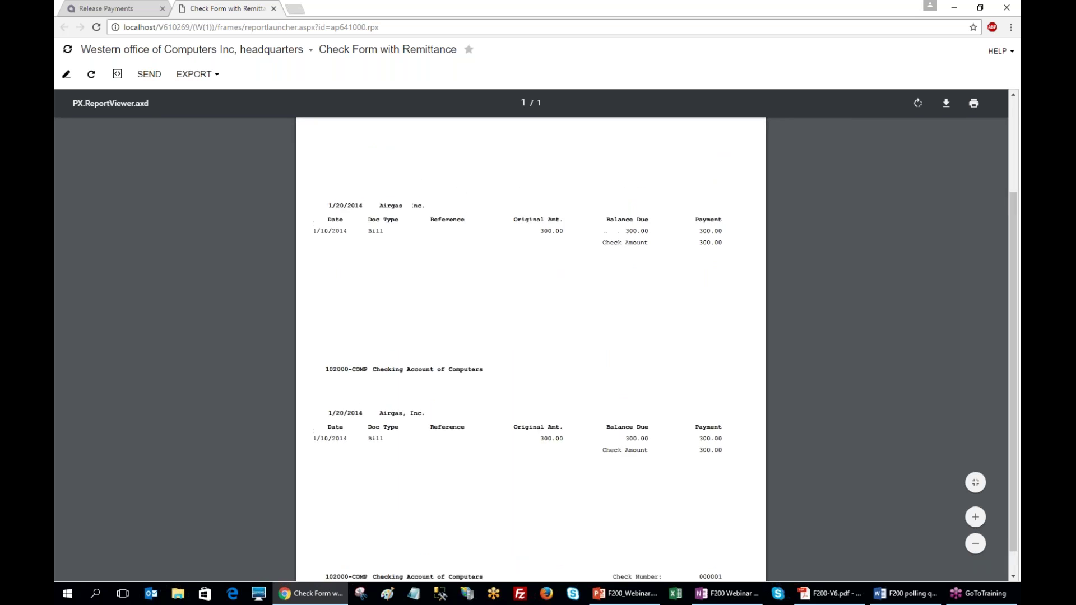
scroll(530, 347, "up", 3)
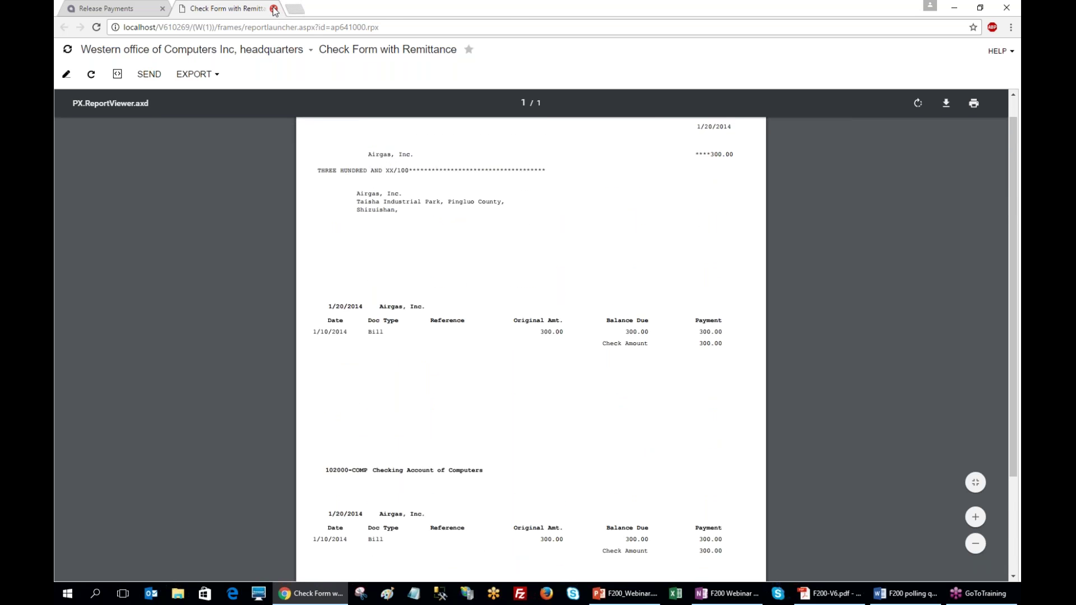
- Close the check report, release the printed Airgas check, and open the released payment in an enlarged window
left_click(274, 9)
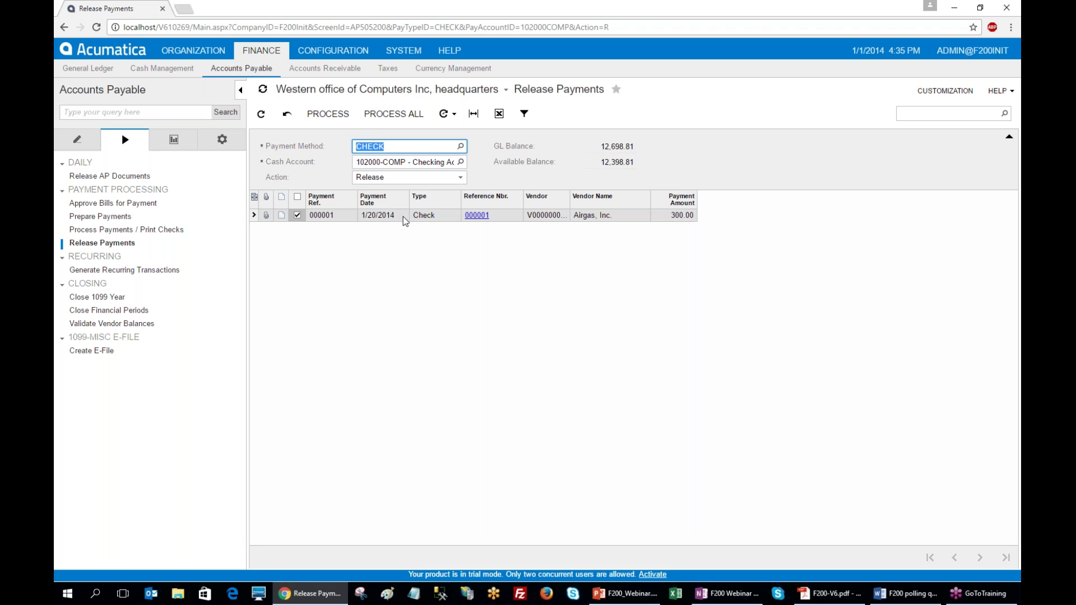
left_click(327, 114)
left_click(484, 216)
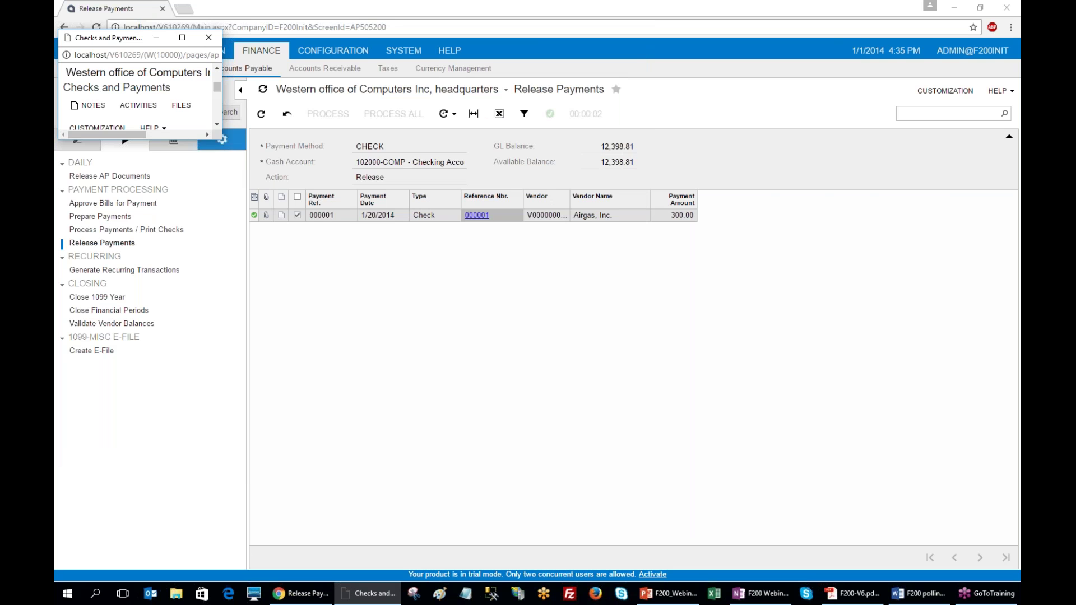
left_click_drag(221, 139, 930, 525)
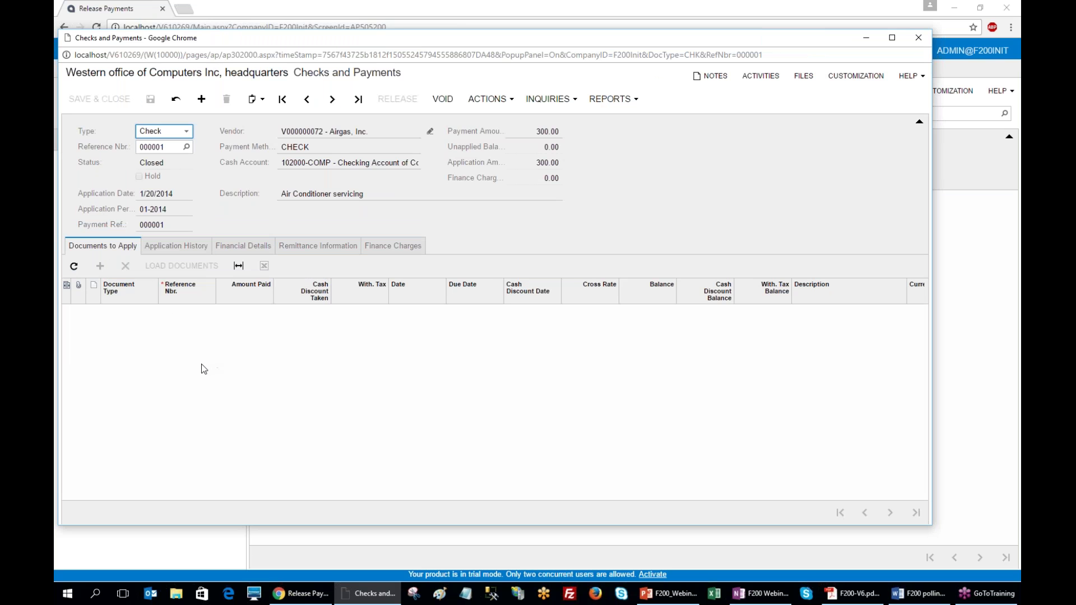
- Review the released payment's application history and financial details, and inspect the checking and accounts payable entries in its GL batch
left_click(175, 246)
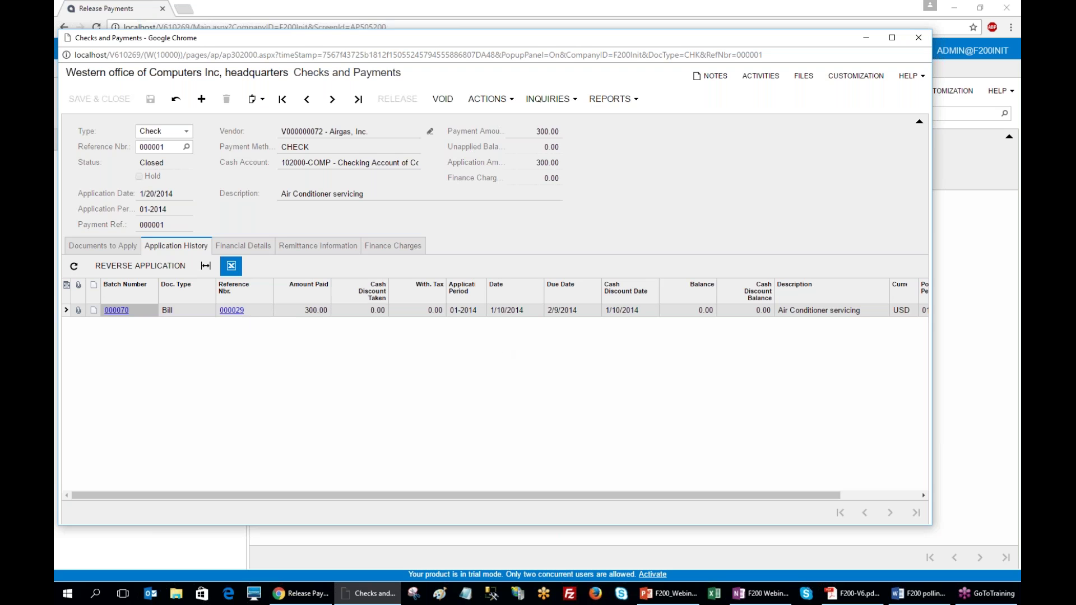
left_click(237, 249)
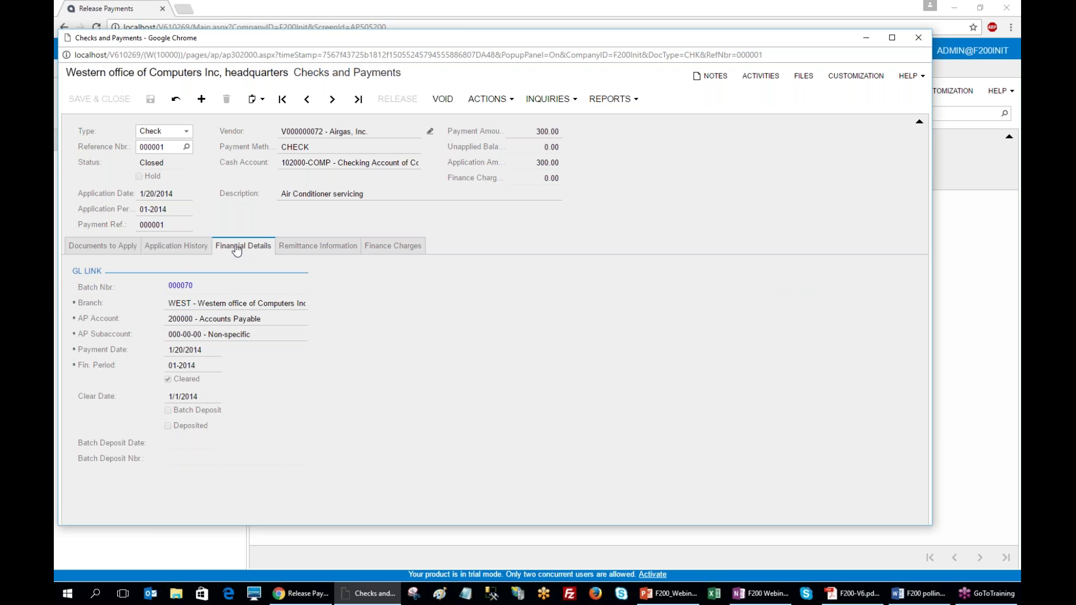
left_click(181, 287)
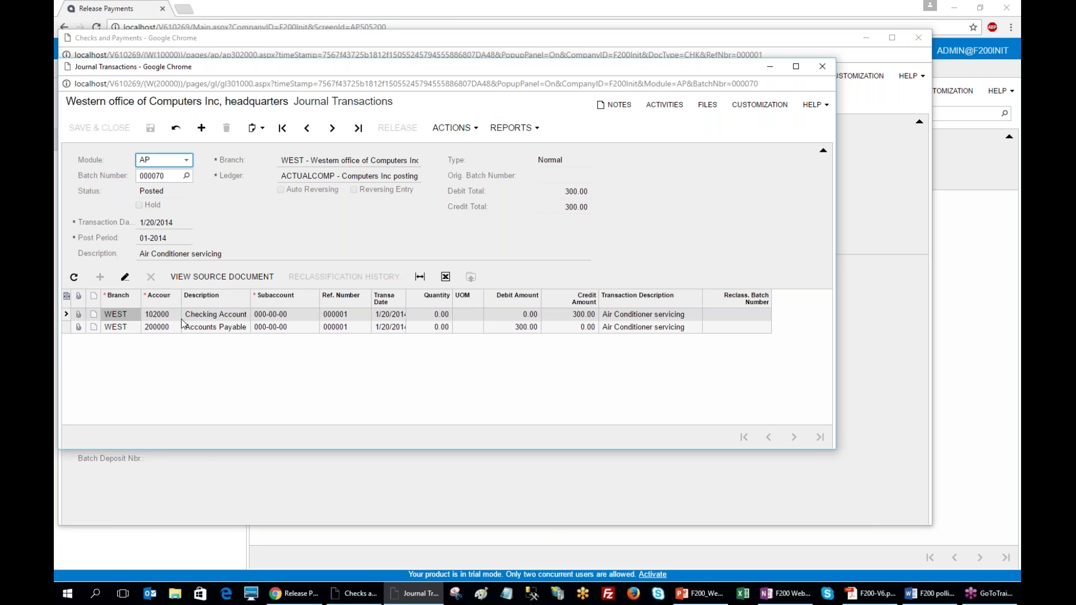
left_click(217, 317)
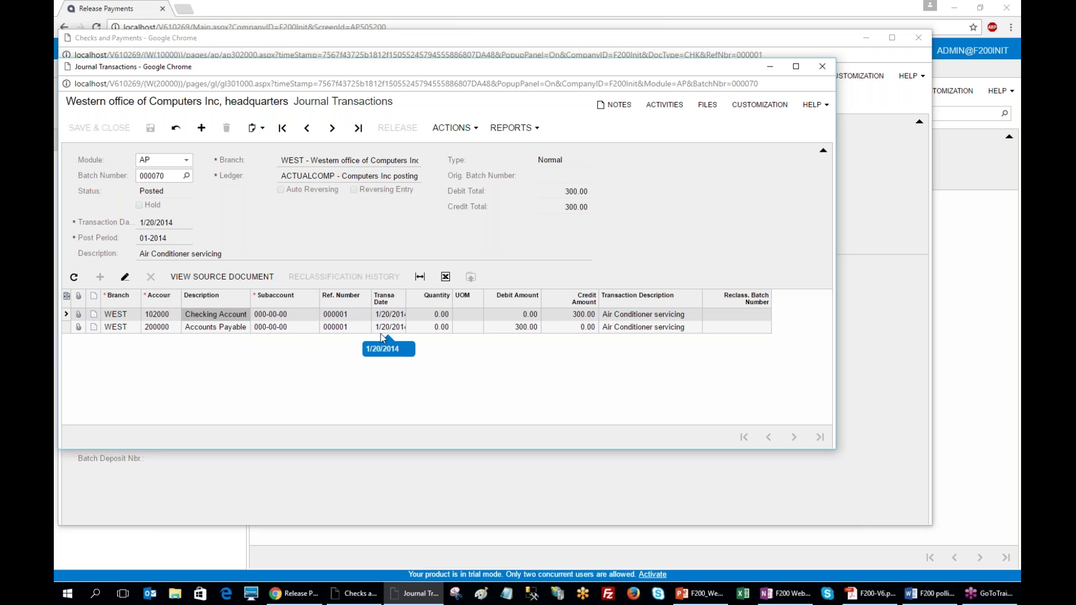
left_click(113, 328)
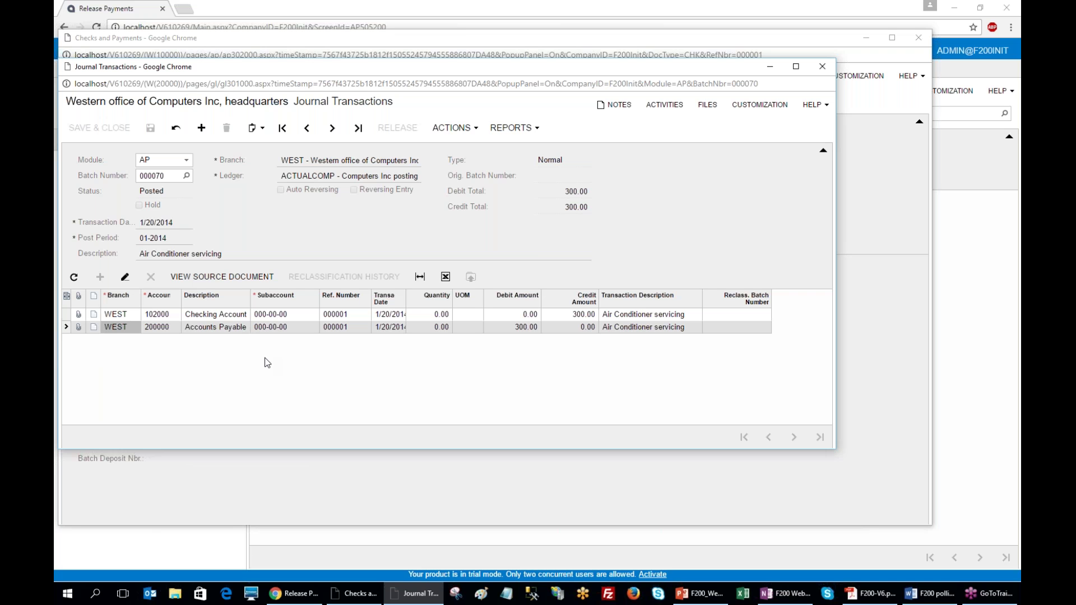
left_click(222, 277)
- Switch to F200-V6.pdf and read the exercise on making an AP bill transaction across companies
key("alt+Tab")
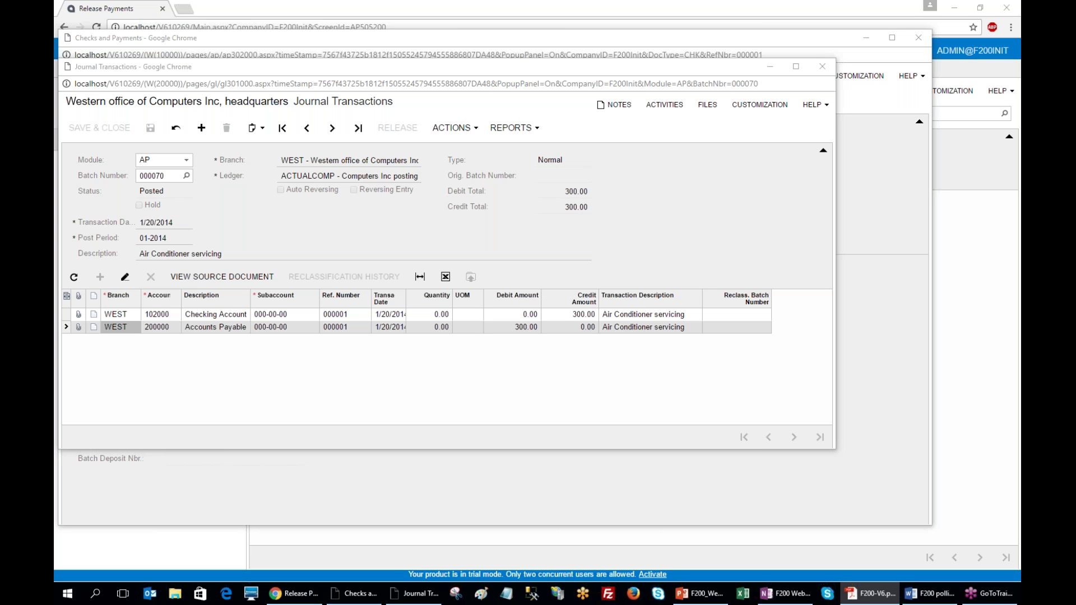
left_click_drag(74, 15, 341, 21)
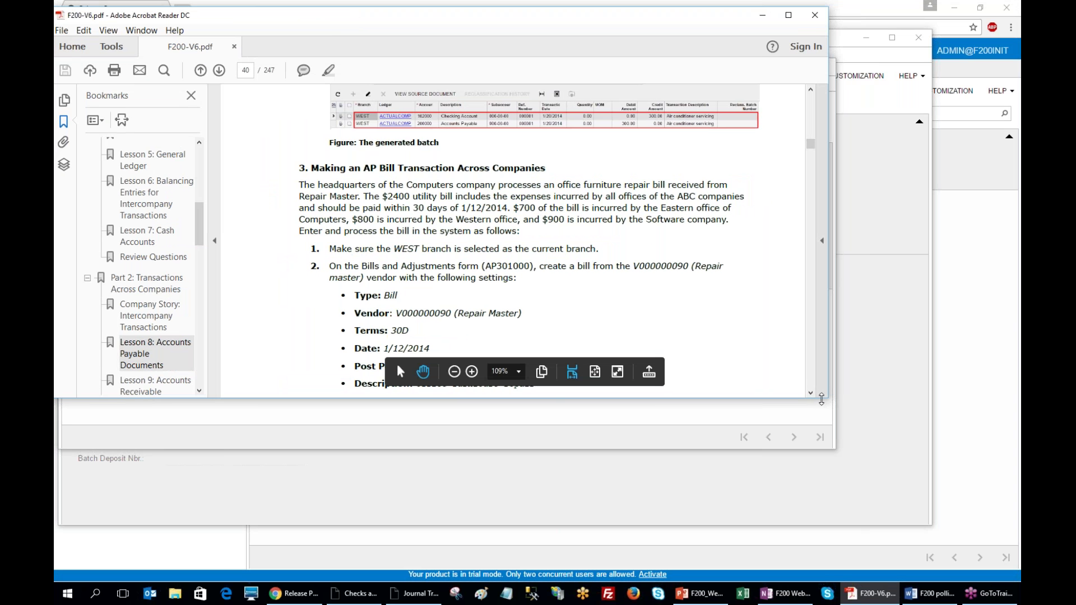
left_click_drag(828, 397, 886, 499)
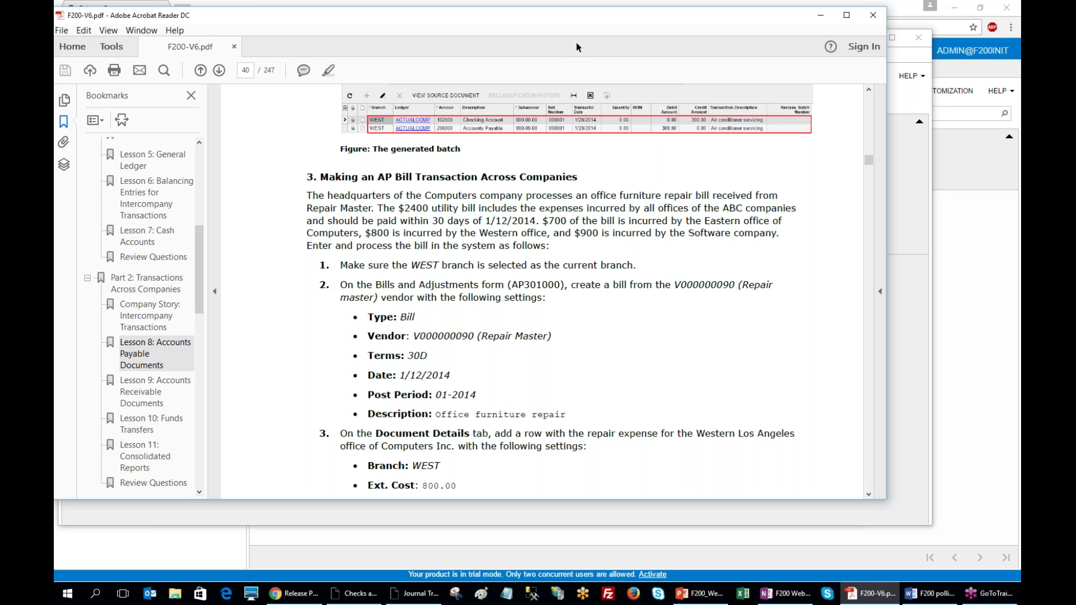
left_click(820, 16)
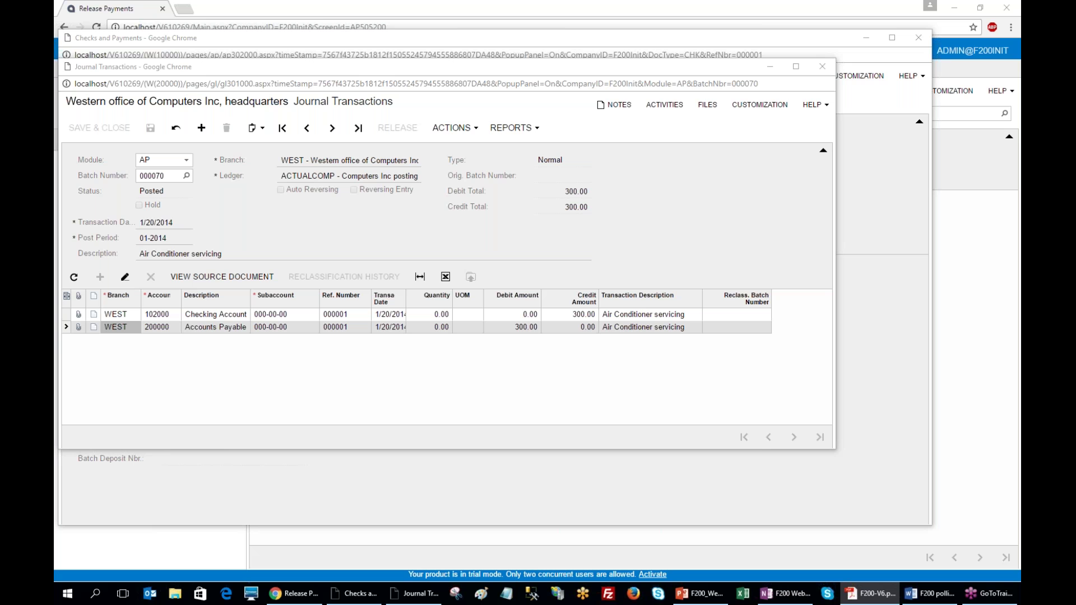
- Close the journal and payment windows and start a new AP bill for the vendor Repair master
left_click(822, 66)
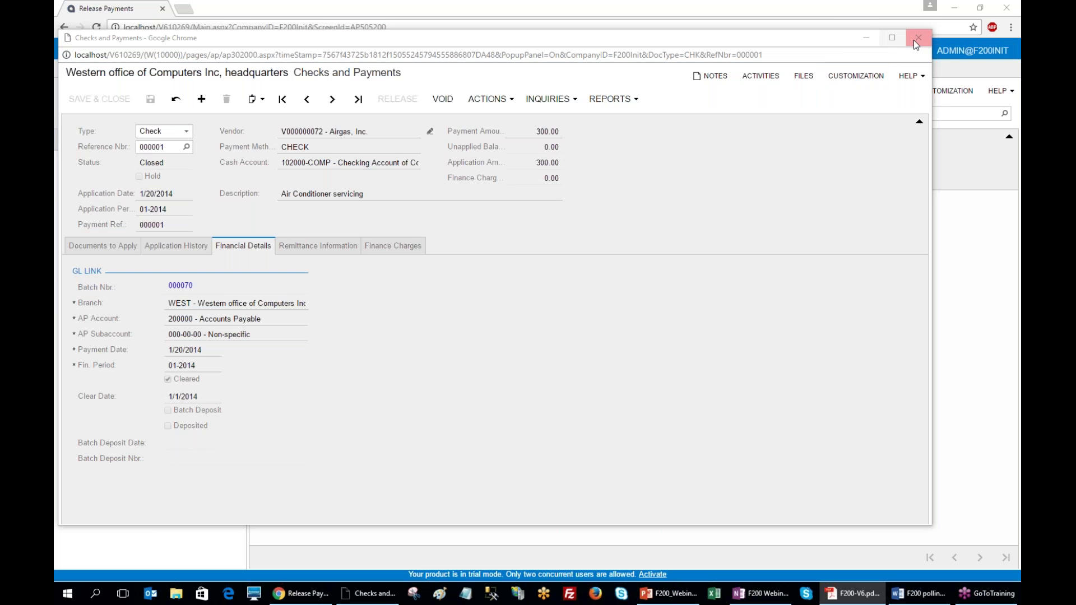
left_click(915, 38)
left_click(97, 147)
left_click(106, 177)
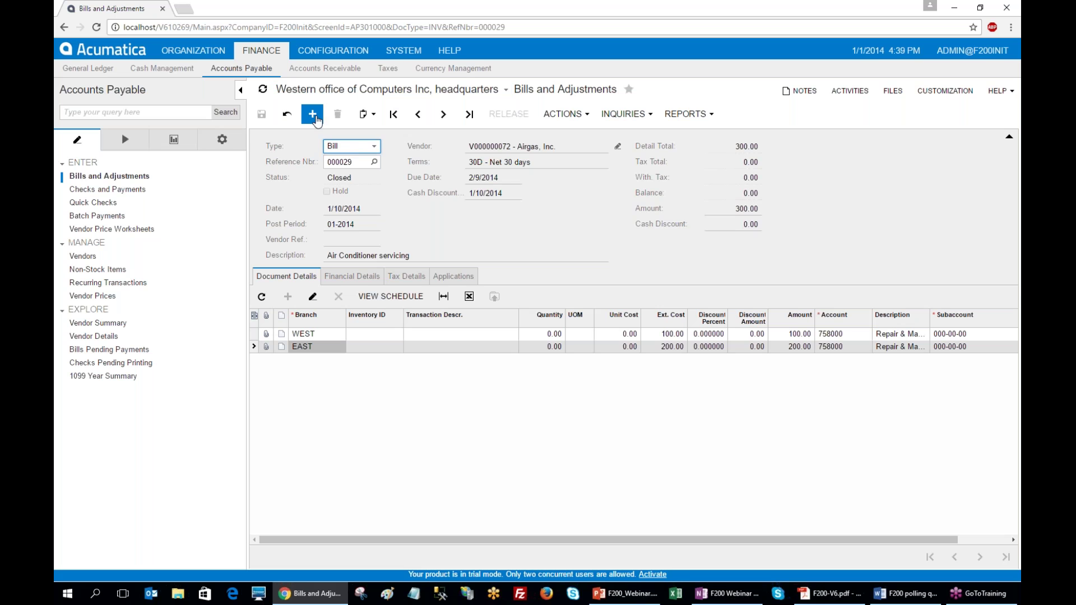
left_click(313, 114)
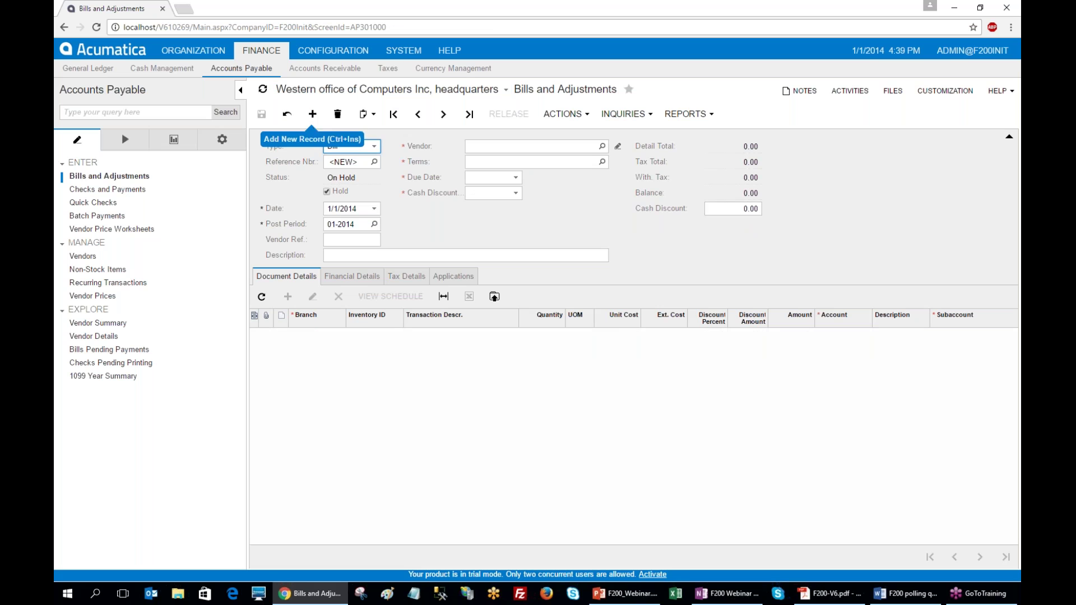
left_click(516, 150)
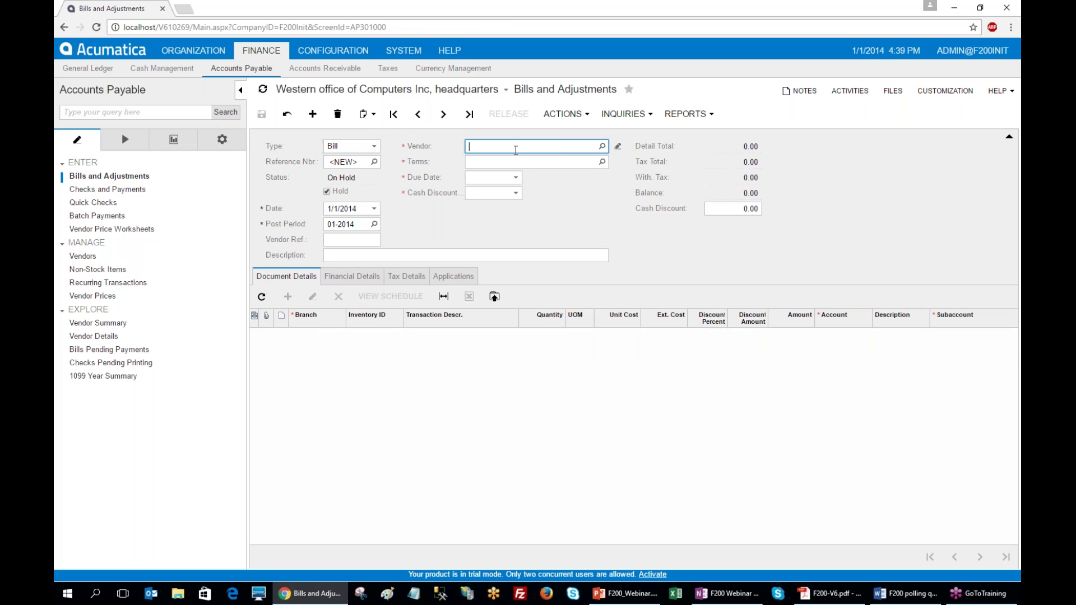
type("repair")
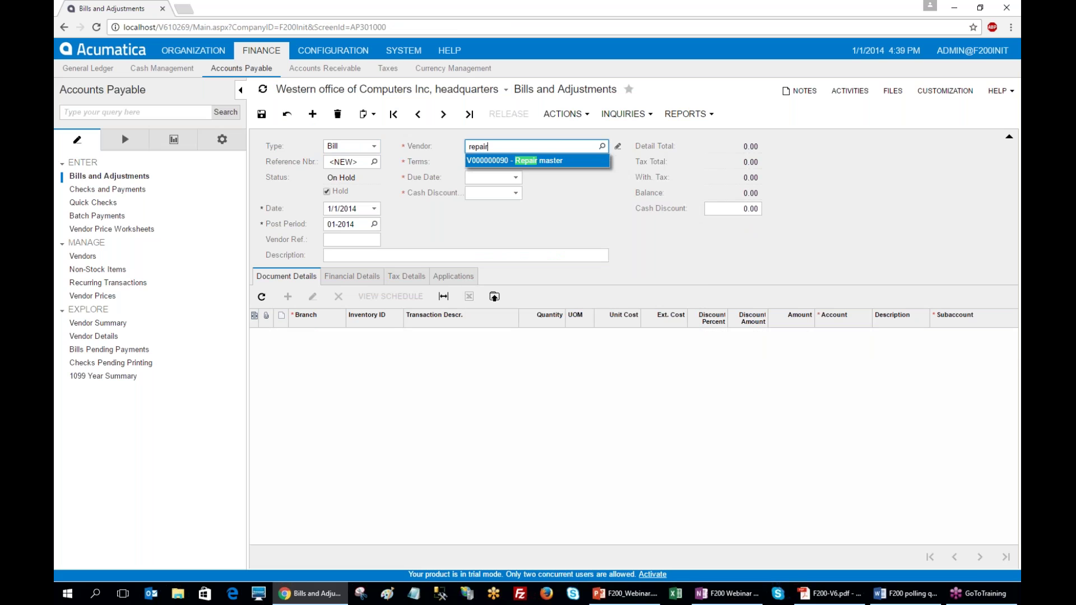
key("Tab")
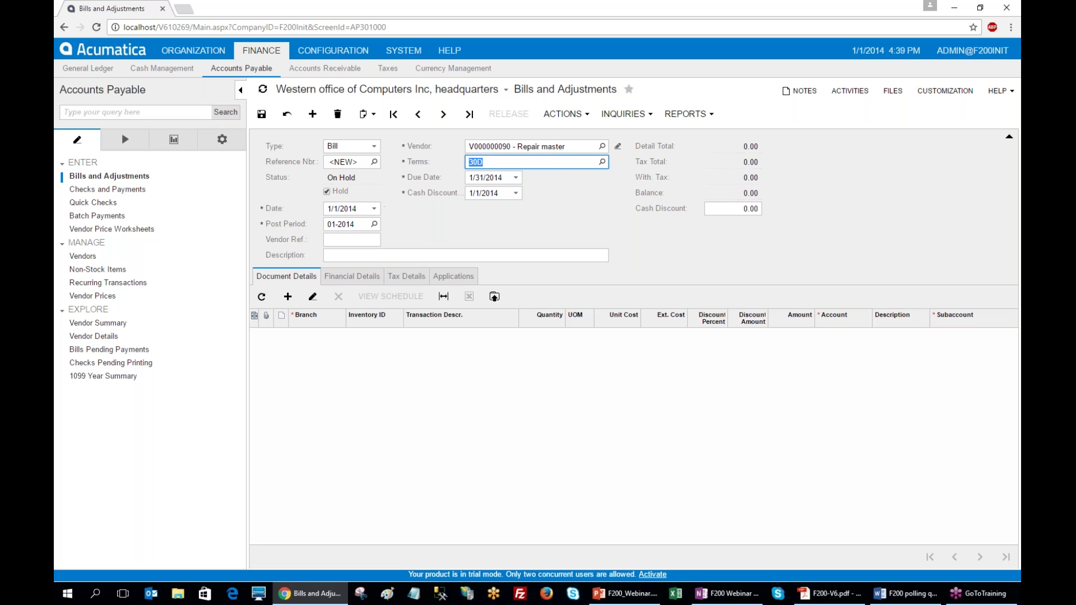
- Date the bill 1/12/2014, describe it as "office furniture repair", and check its financial details
left_click(329, 208)
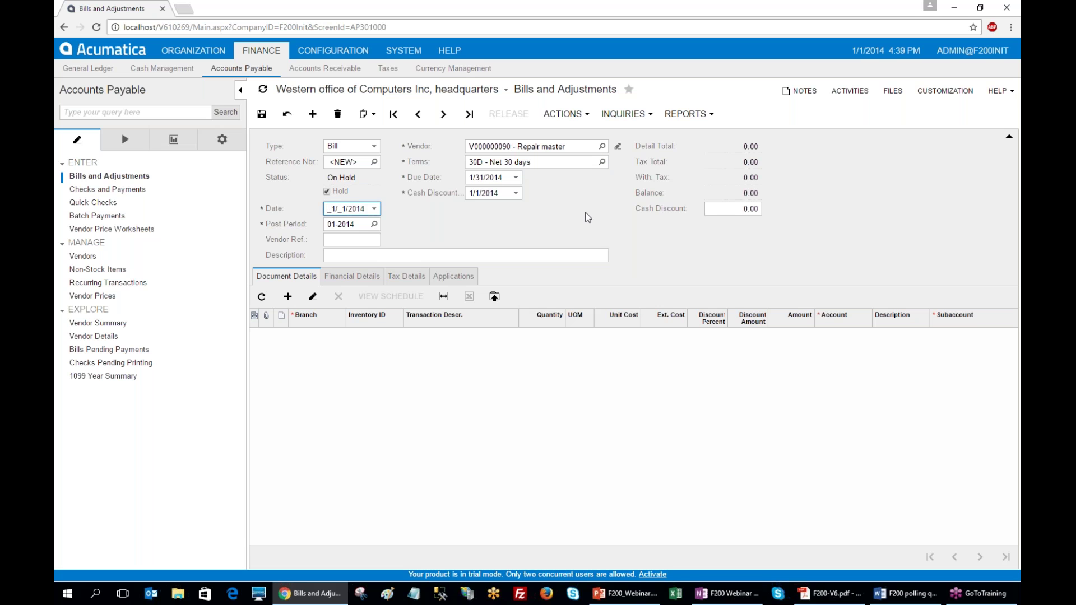
type("01/12")
key("Tab")
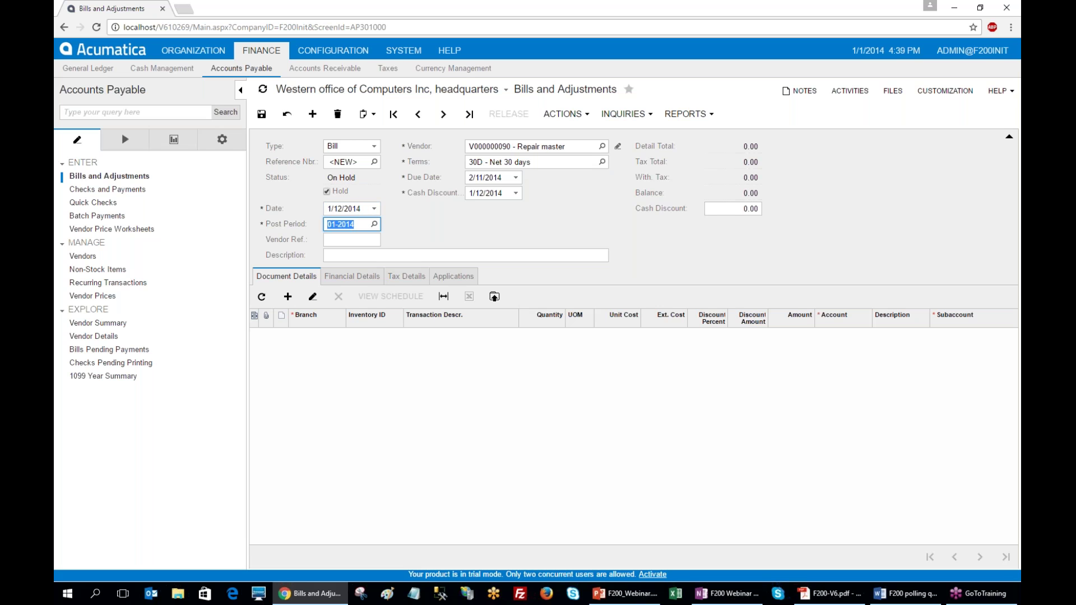
left_click(418, 255)
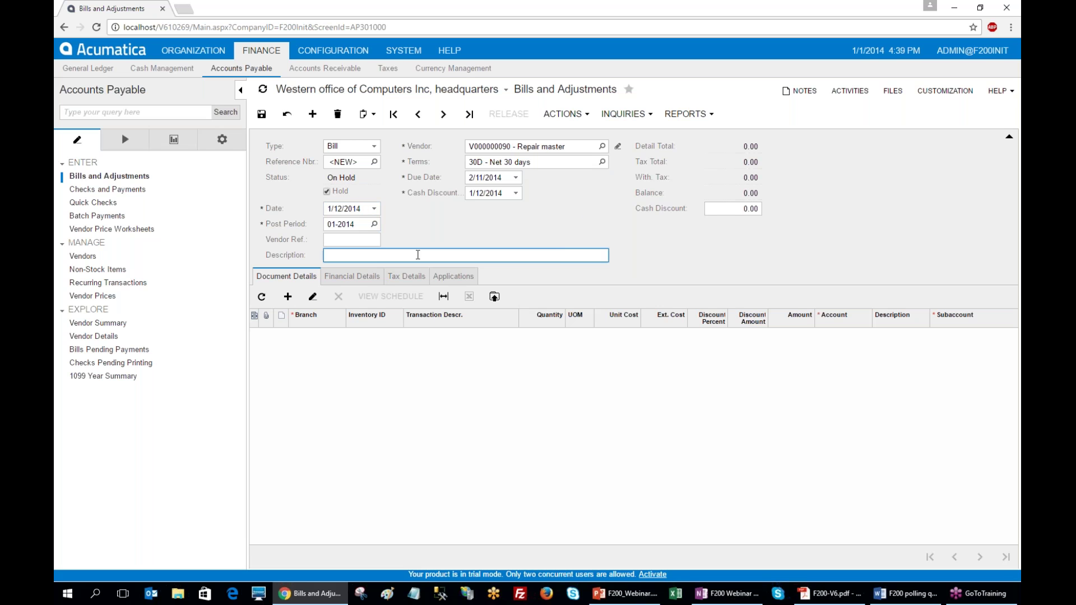
type("office furniture repair")
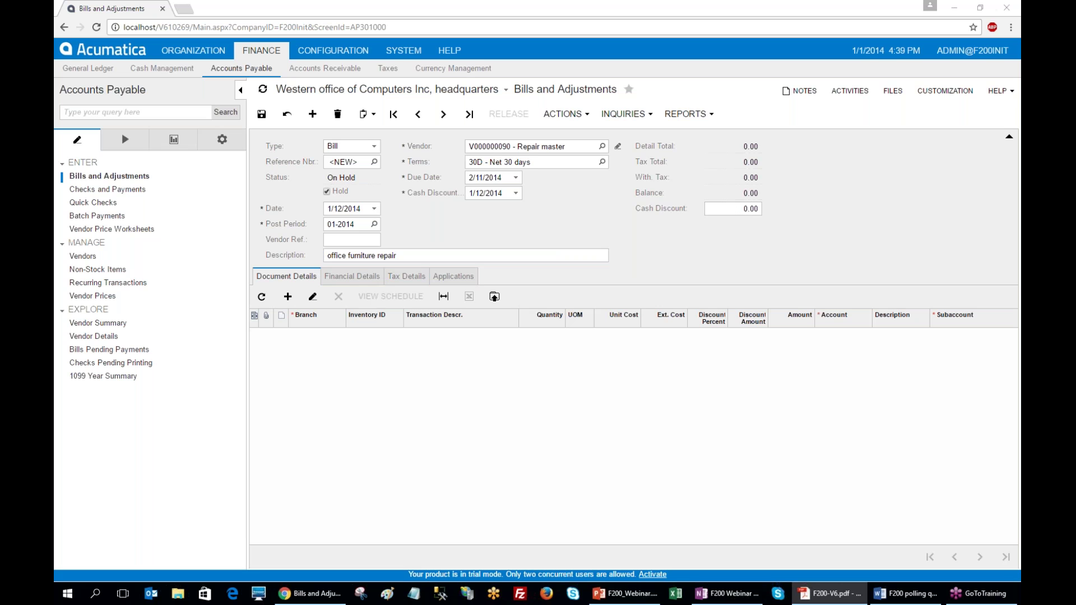
left_click(351, 276)
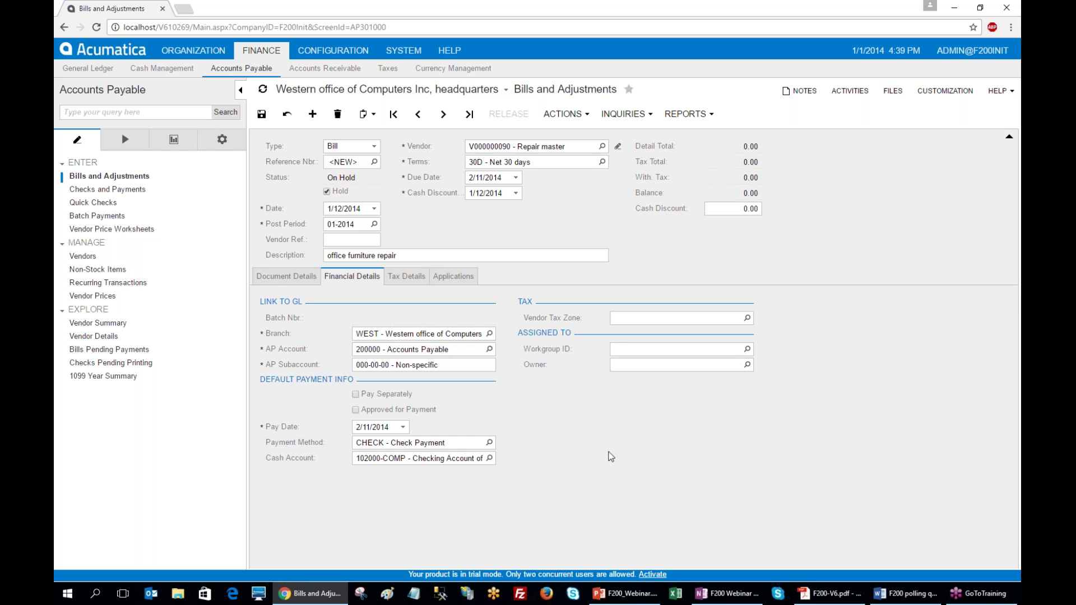
left_click(262, 281)
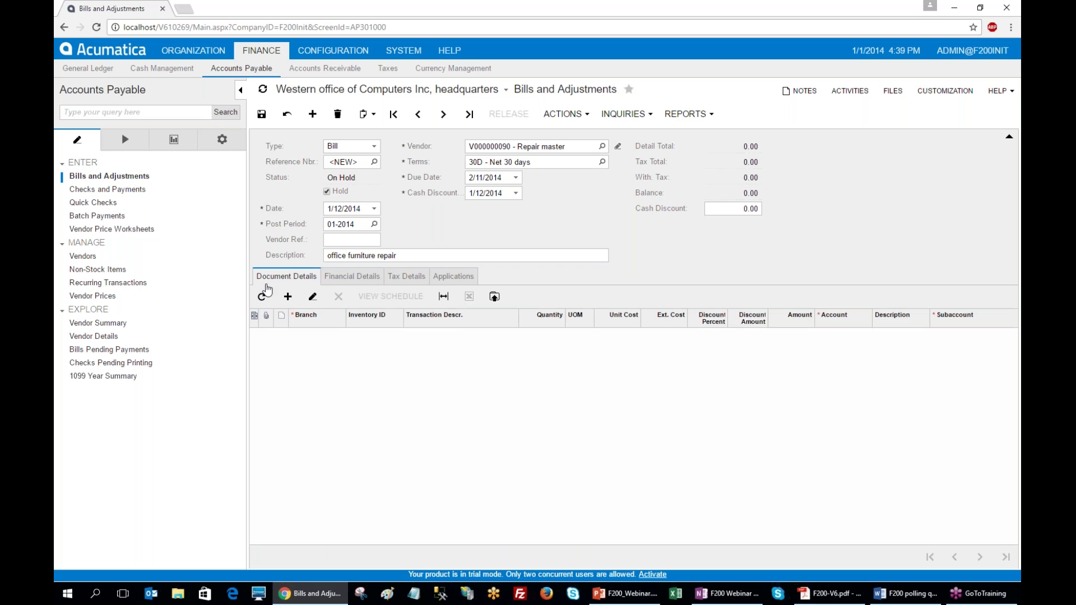
- Add a document line for the WEST branch with an extended cost of 800.00
left_click(288, 297)
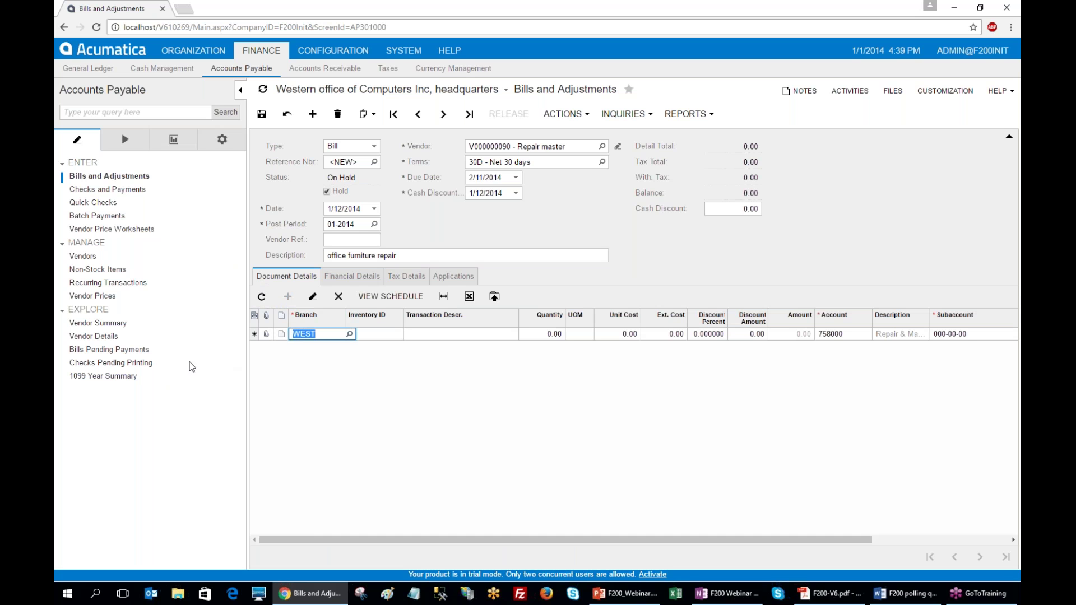
left_click(669, 335)
type("8")
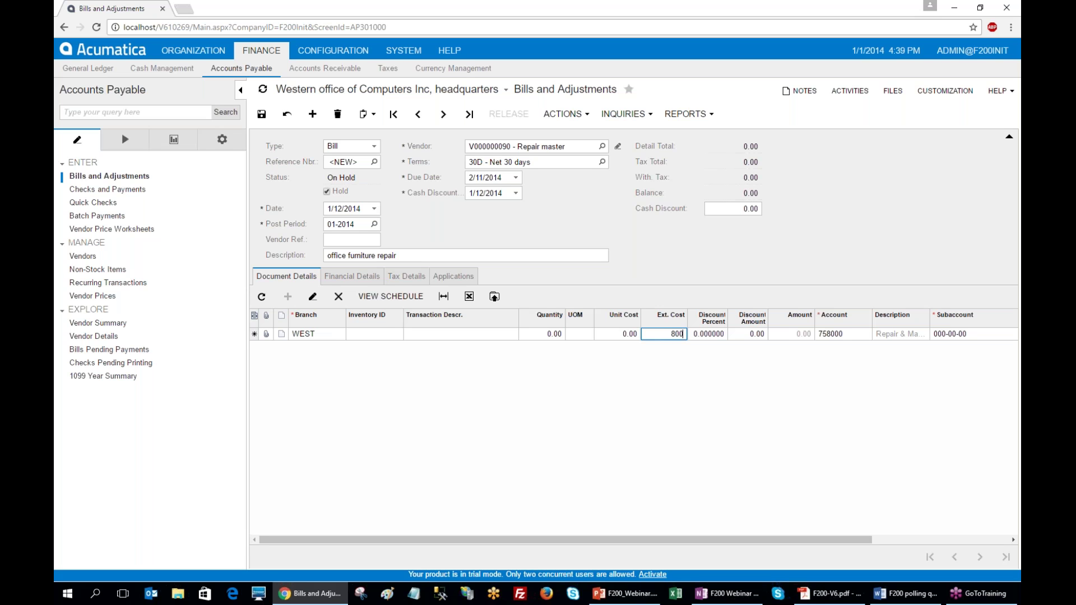
type("00")
key("Tab")
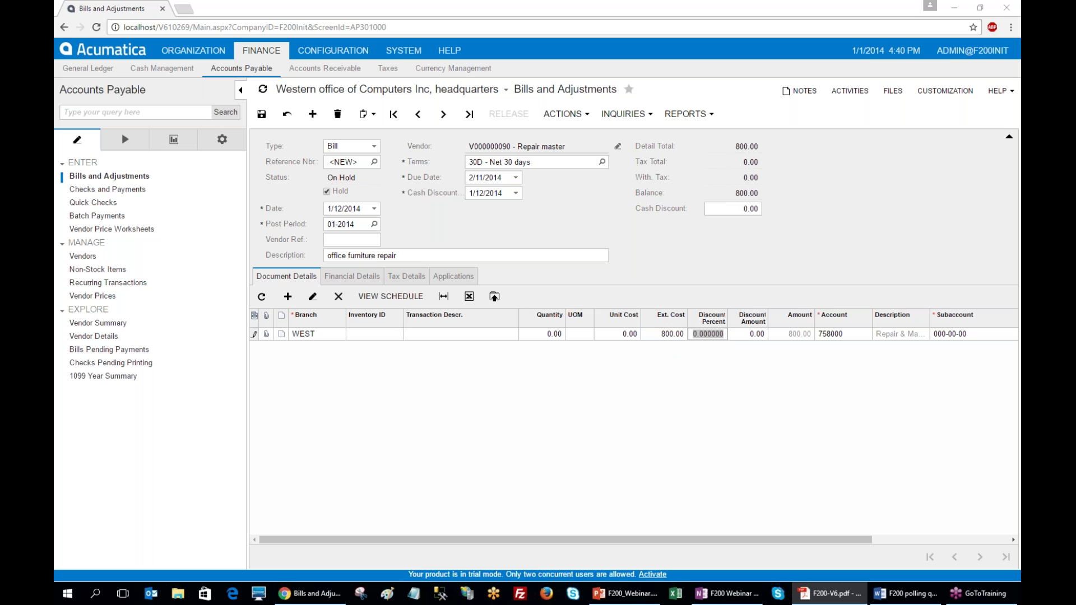
- Add a second bill line for the EAST branch with an extended cost of 700.00
left_click(287, 296)
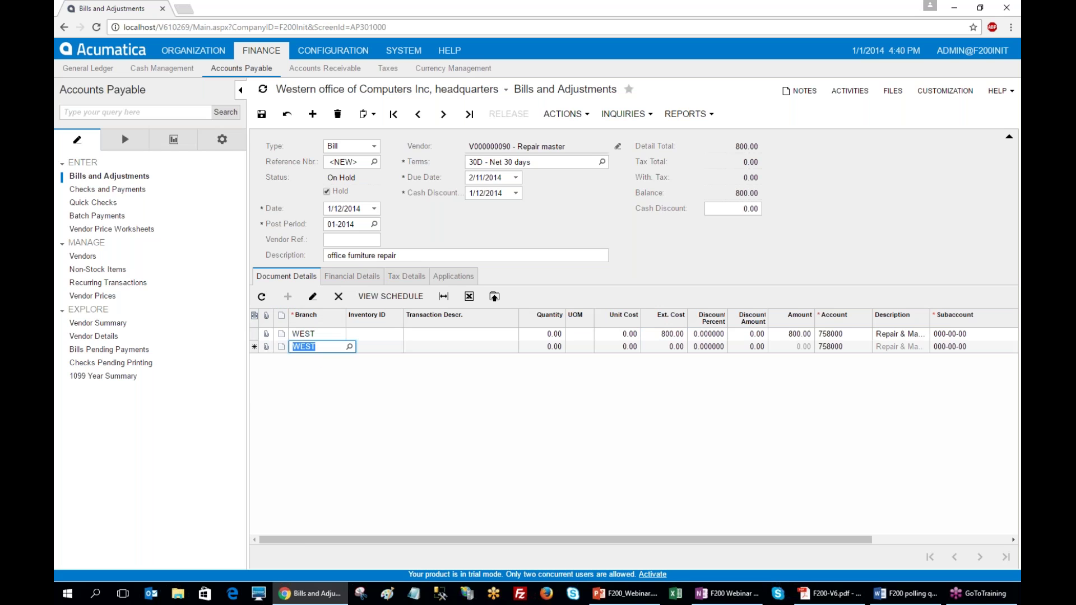
type("ea")
key("Tab")
key("Tab")
key("Tab")
key("Tab")
key("Tab")
key("Tab")
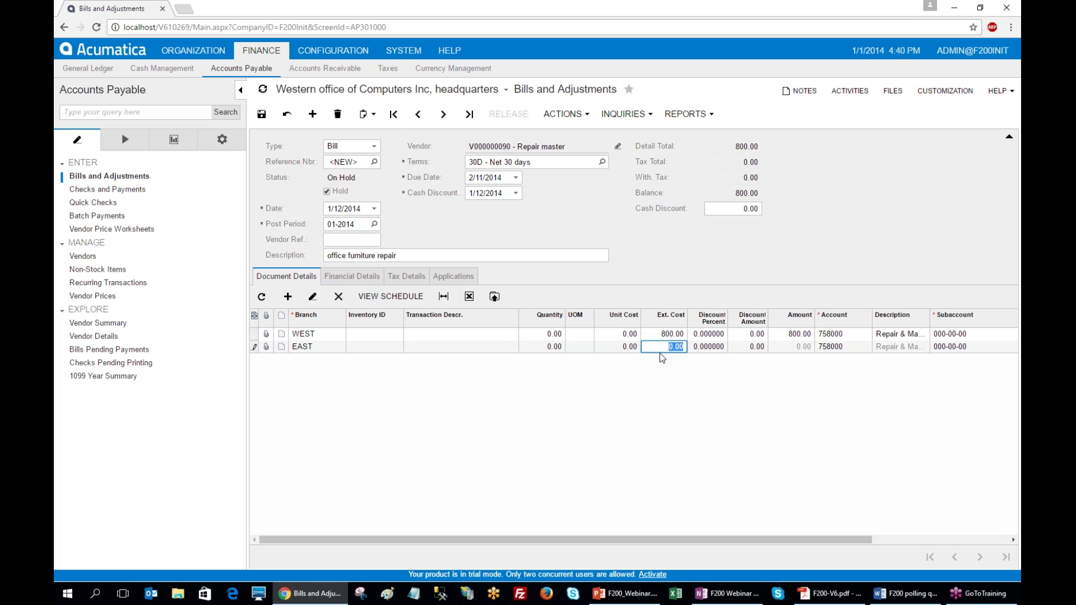
type("700")
- Add a third bill line for the SOFT branch with an extended cost of 900.00
key("Down")
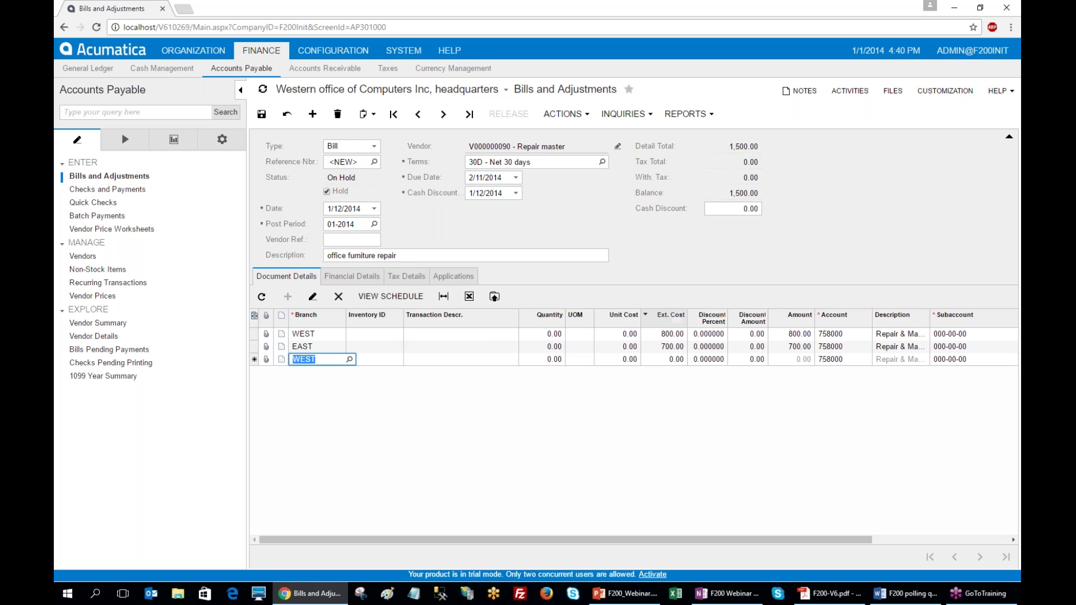
type("soft")
key("Tab")
key("alt+Tab")
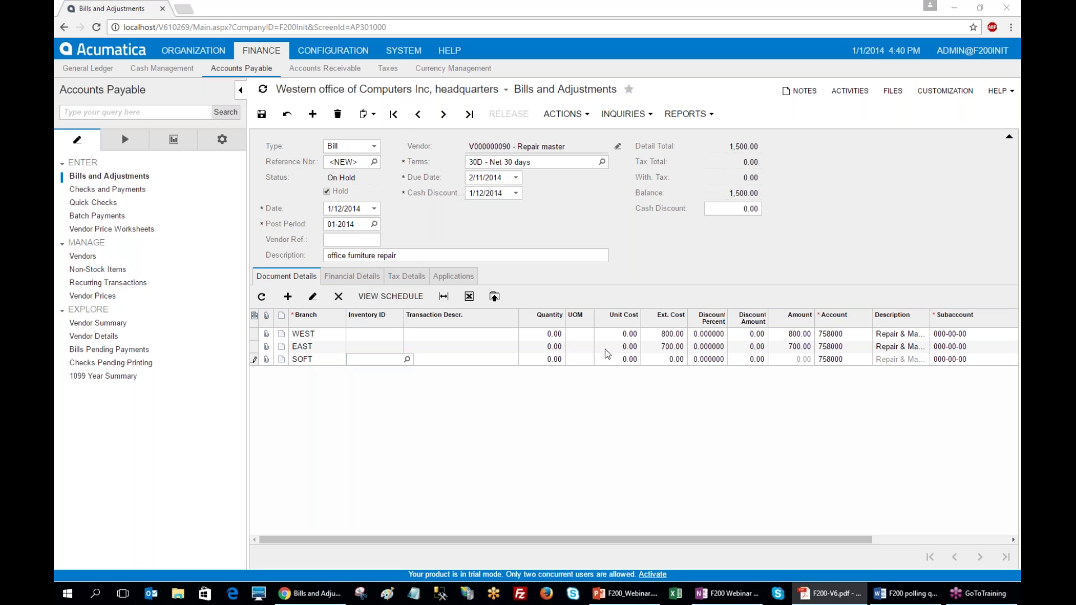
left_click(666, 359)
type("90")
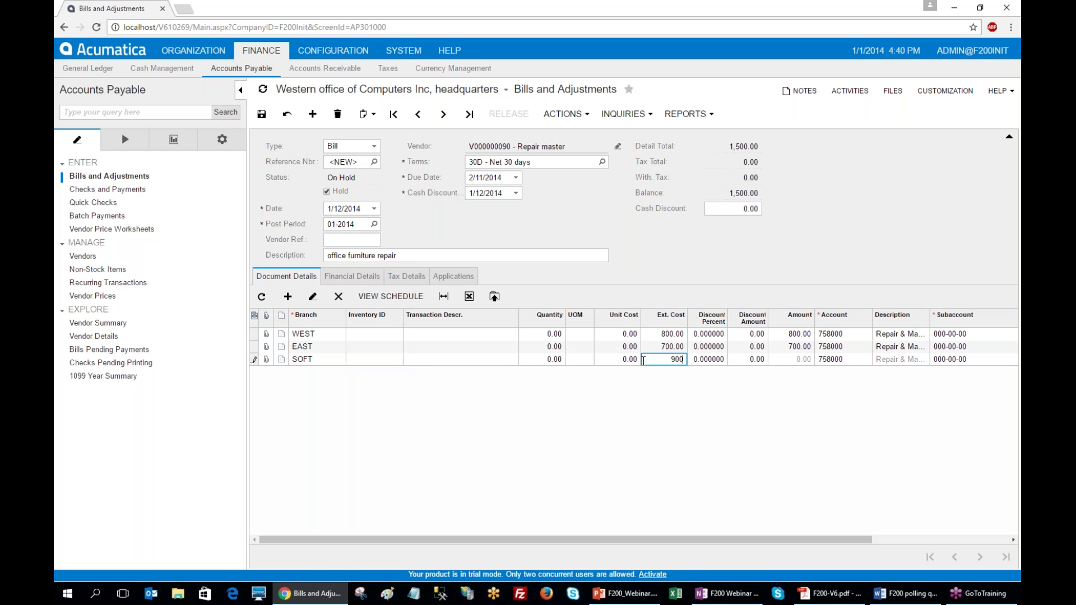
key("Tab")
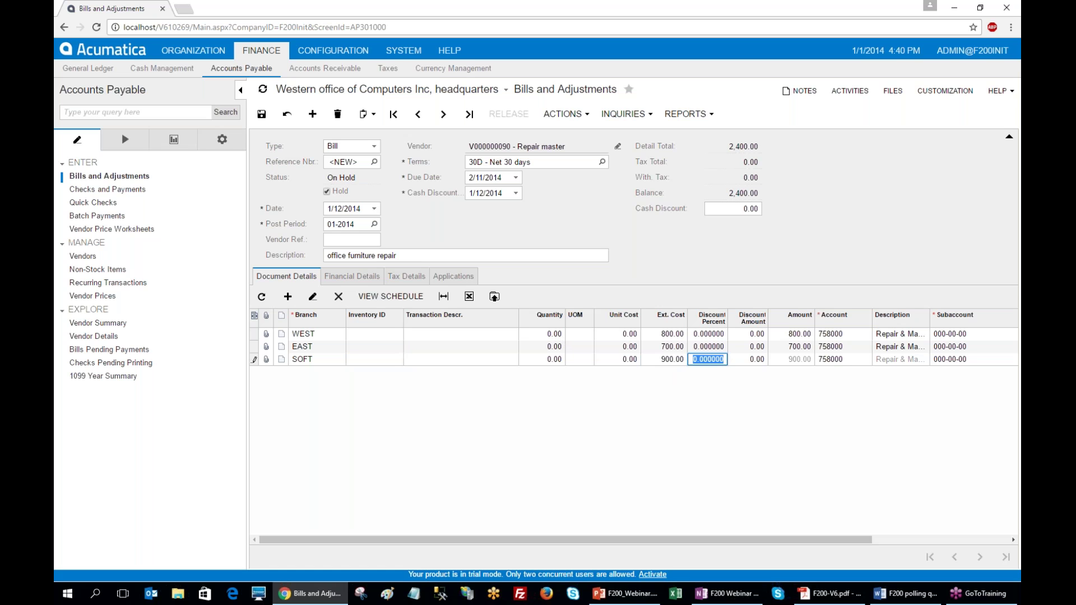
- Save the Repair master bill and check the originating branch in its financial details
key("ctrl+s")
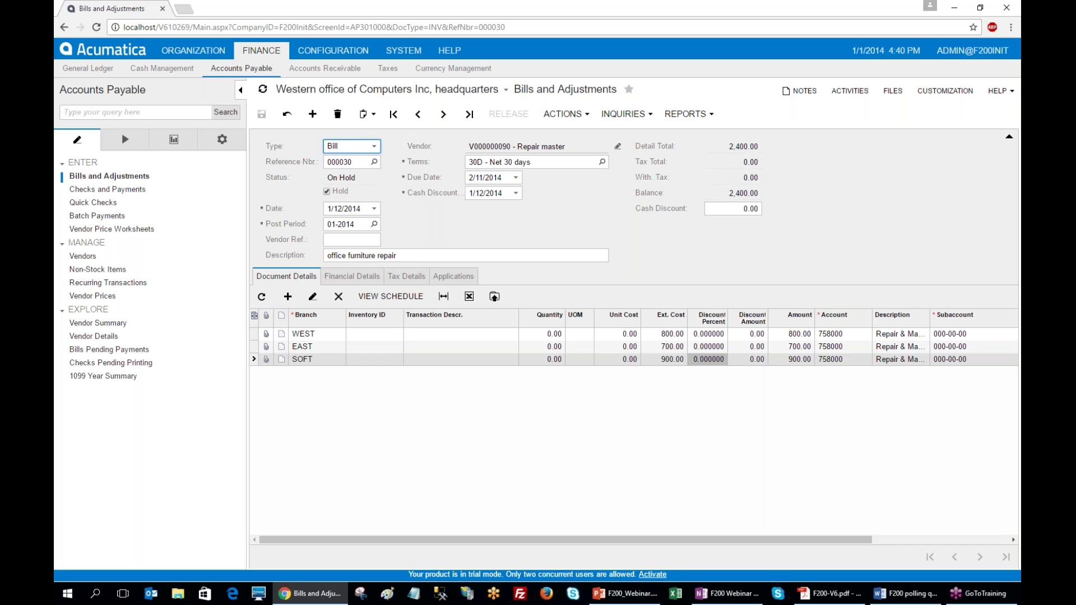
left_click(349, 277)
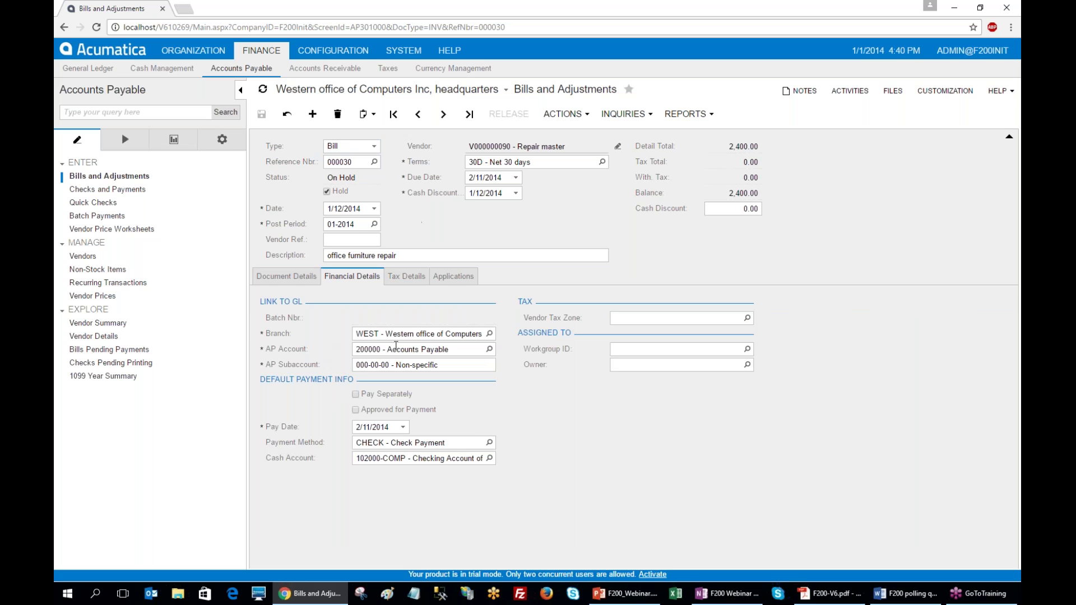
- Recheck the Repair master bill's branch lines, take the bill off hold and release it
left_click(286, 276)
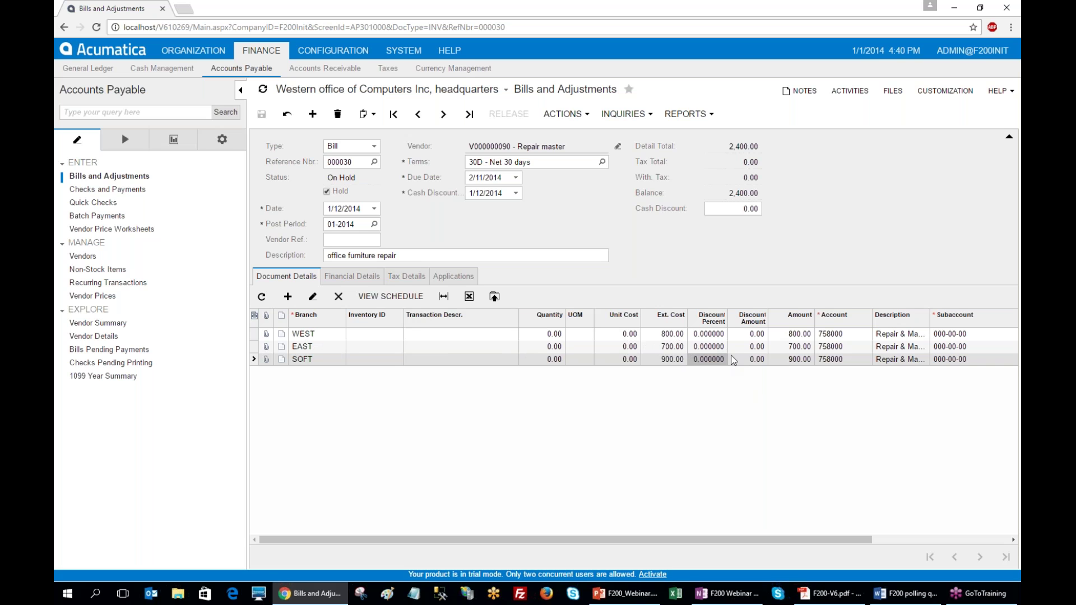
left_click(309, 363)
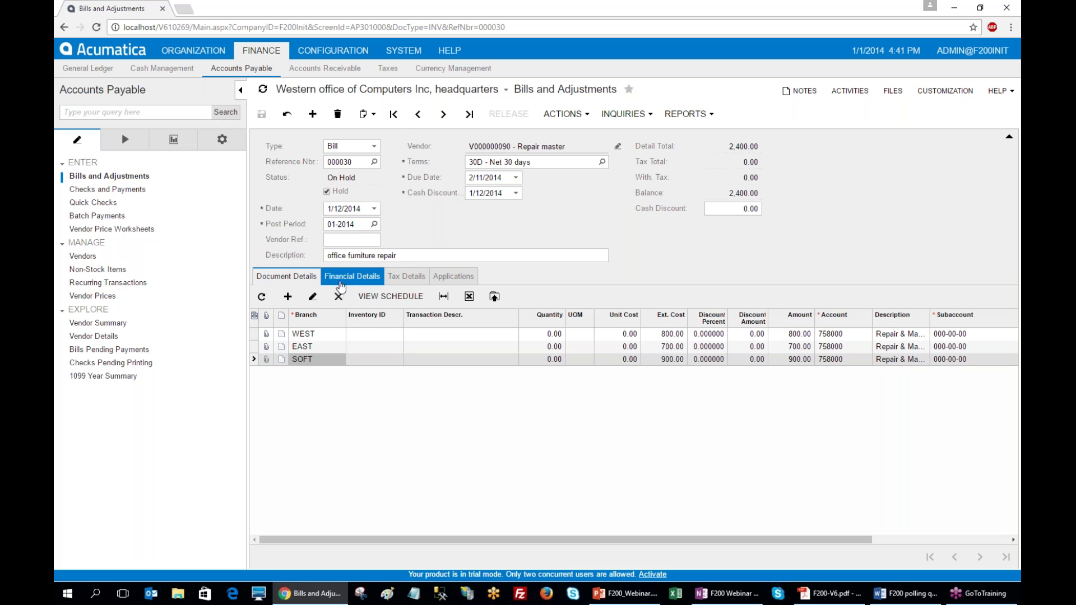
left_click(339, 280)
left_click(286, 276)
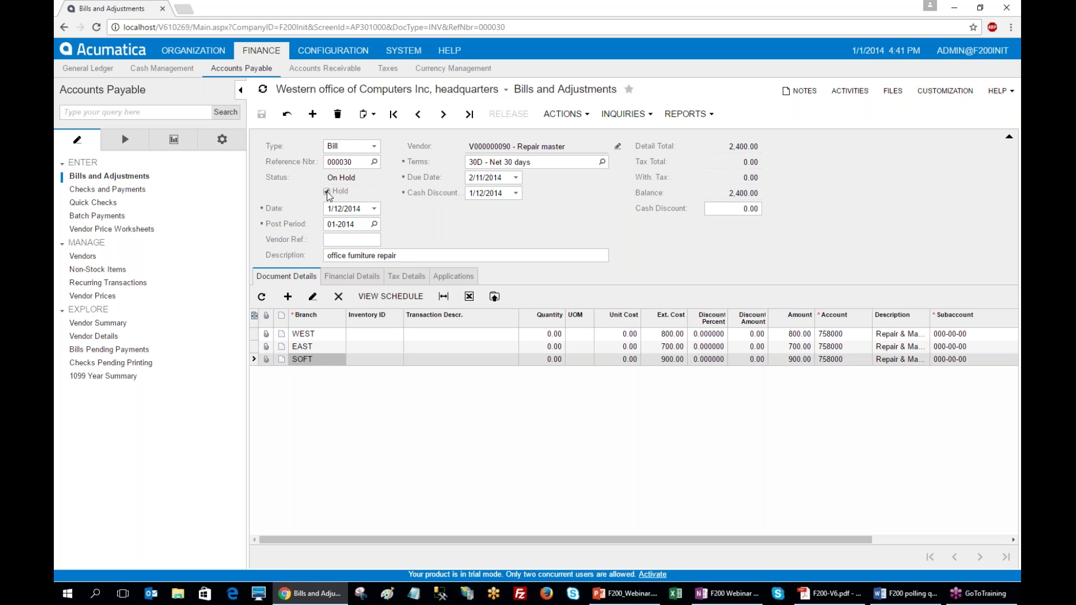
key("alt+Tab")
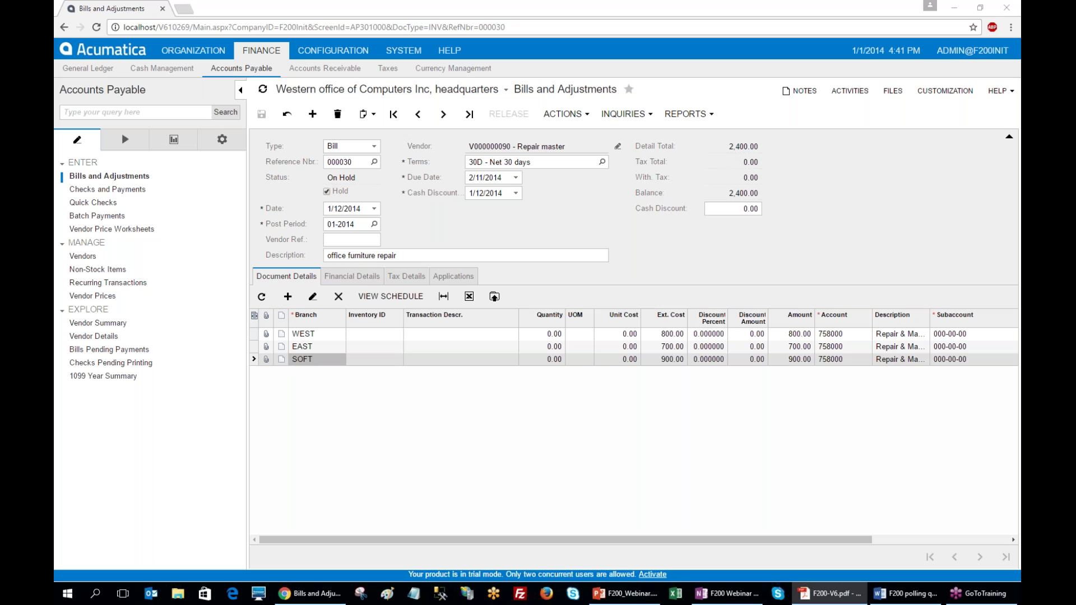
left_click(327, 192)
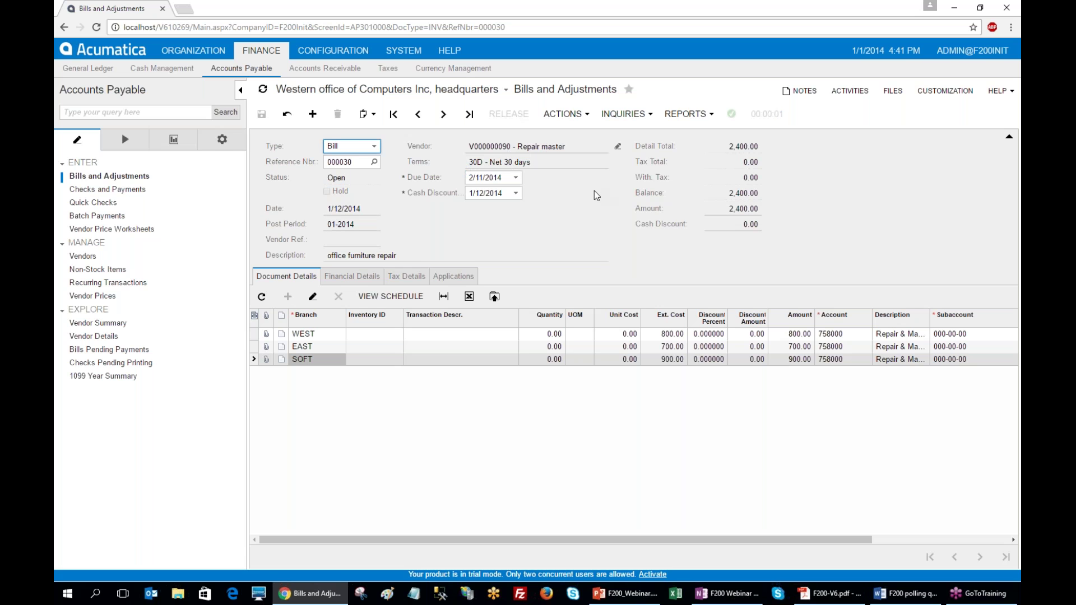
- Open the GL batch linked in the released bill's financial details and enlarge its window
left_click(352, 277)
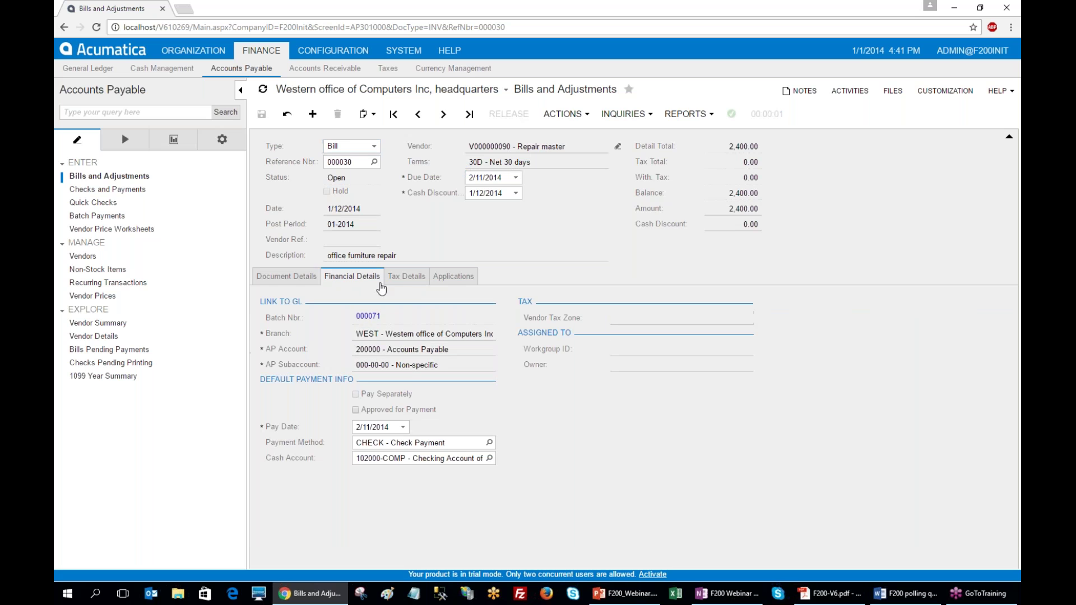
left_click(368, 317)
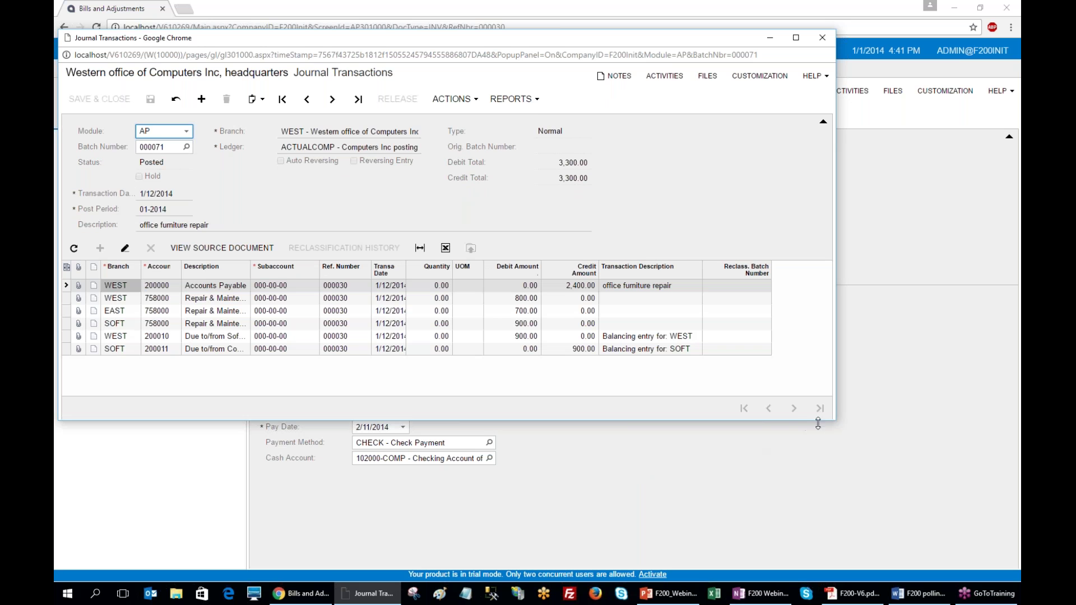
left_click_drag(846, 449, 937, 507)
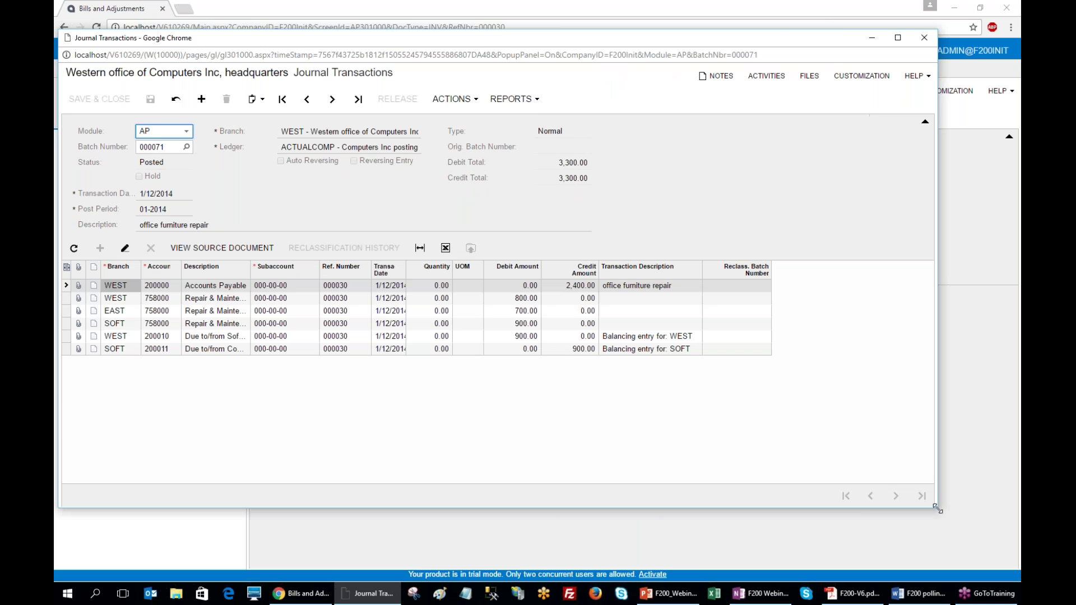
- Examine the batch's Accounts Payable credit and the repair expense debits for WEST and EAST
left_click(190, 340)
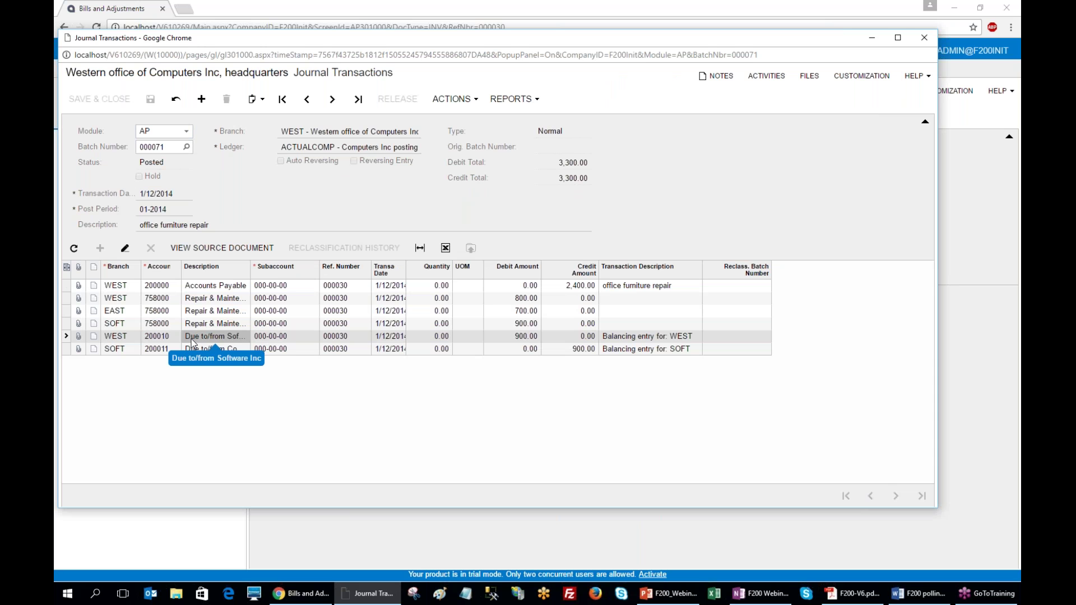
left_click(118, 326)
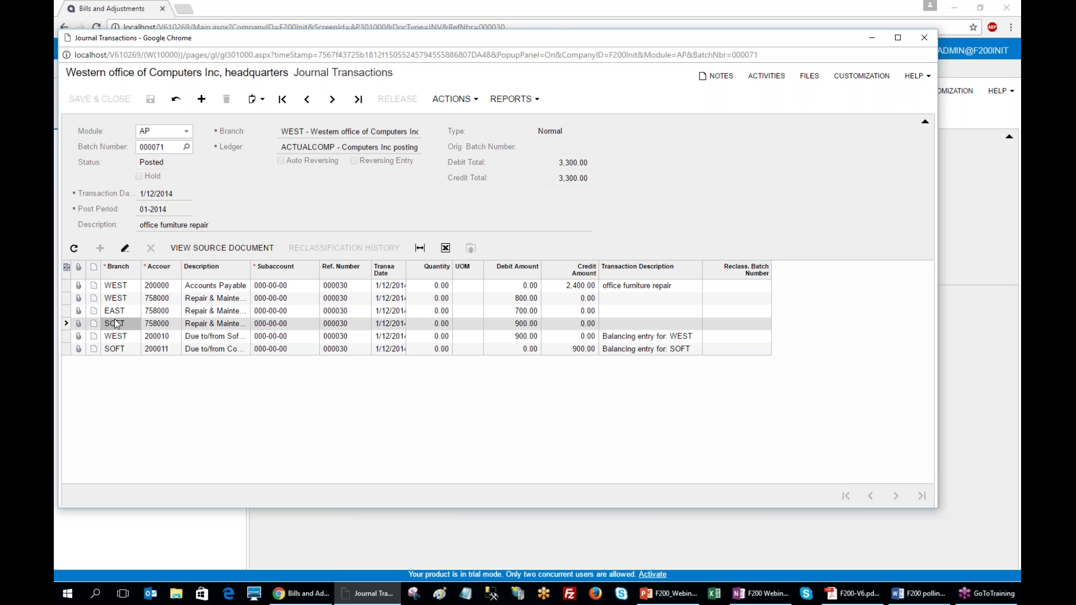
left_click(123, 287)
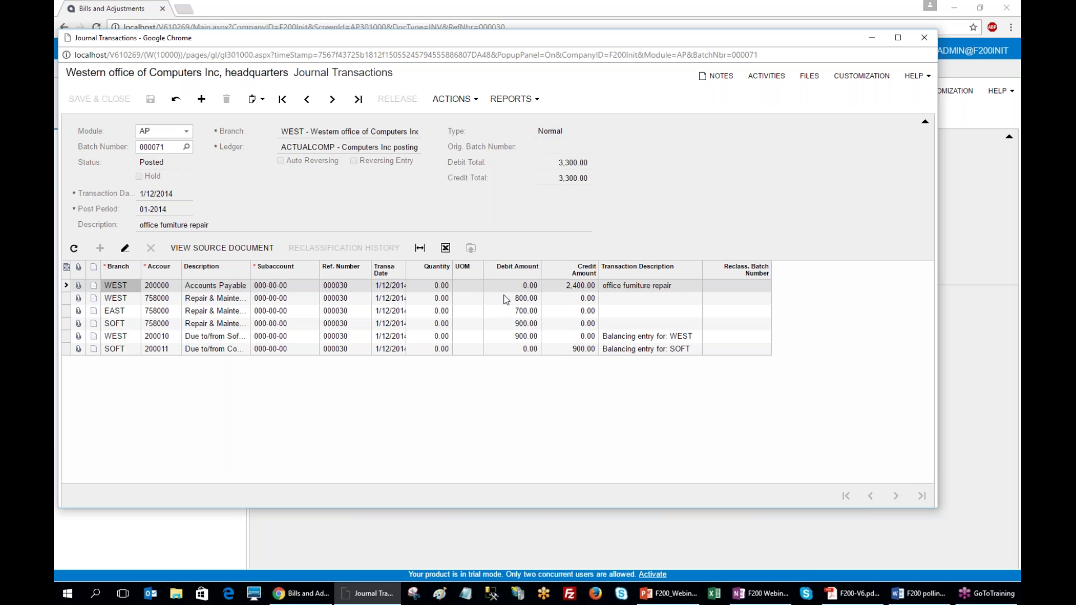
left_click(118, 301)
left_click(515, 303)
left_click(120, 312)
left_click(531, 312)
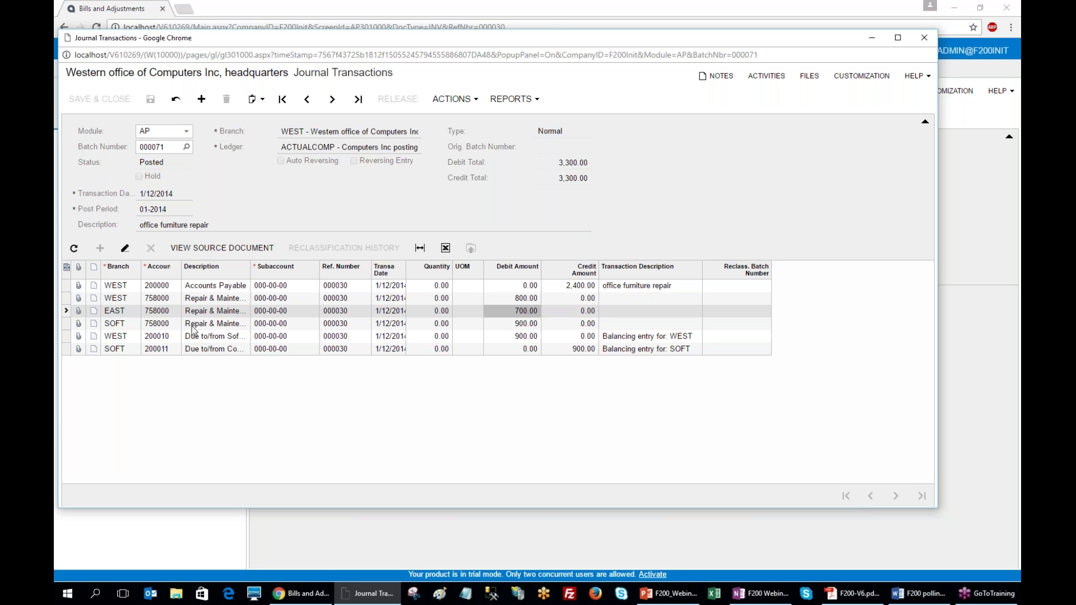
- Compare the SOFT repair expense line with the due to/from balancing entry for WEST in the batch
left_click(119, 325)
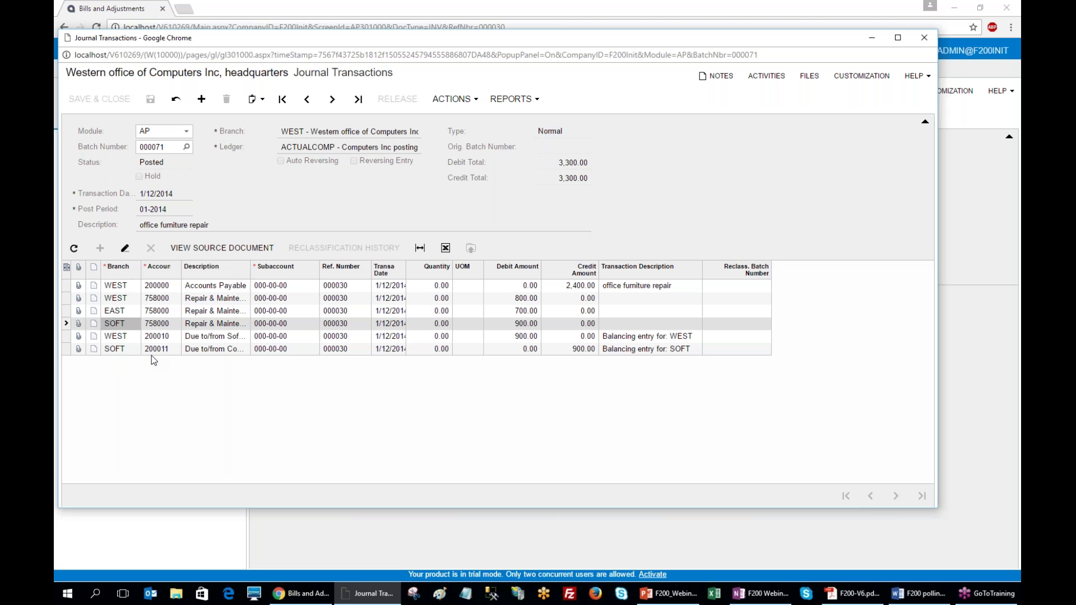
left_click(112, 338)
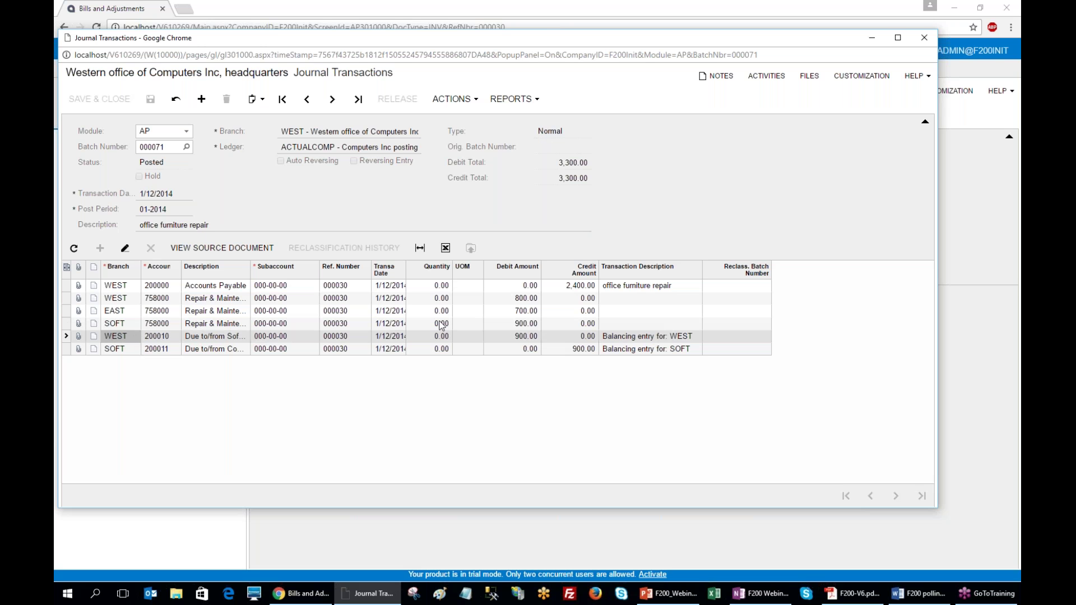
left_click(521, 327)
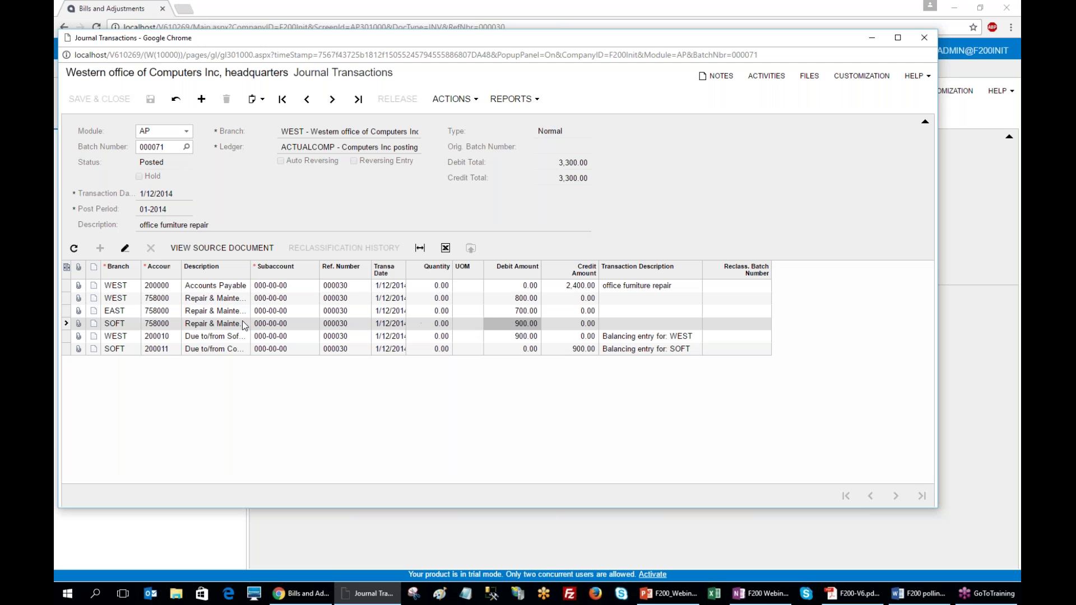
left_click(526, 338)
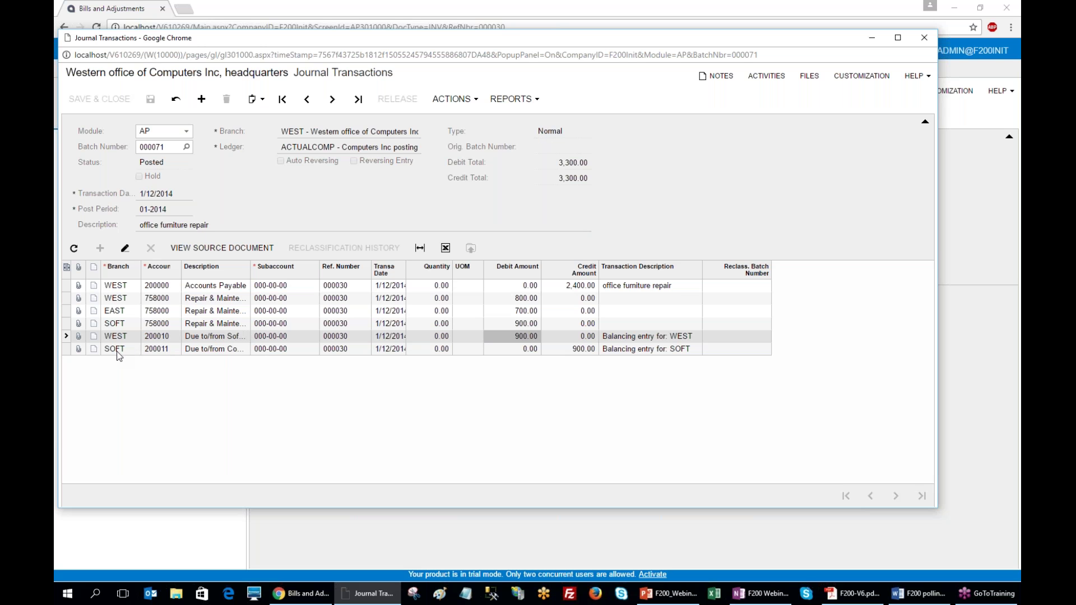
left_click(121, 326)
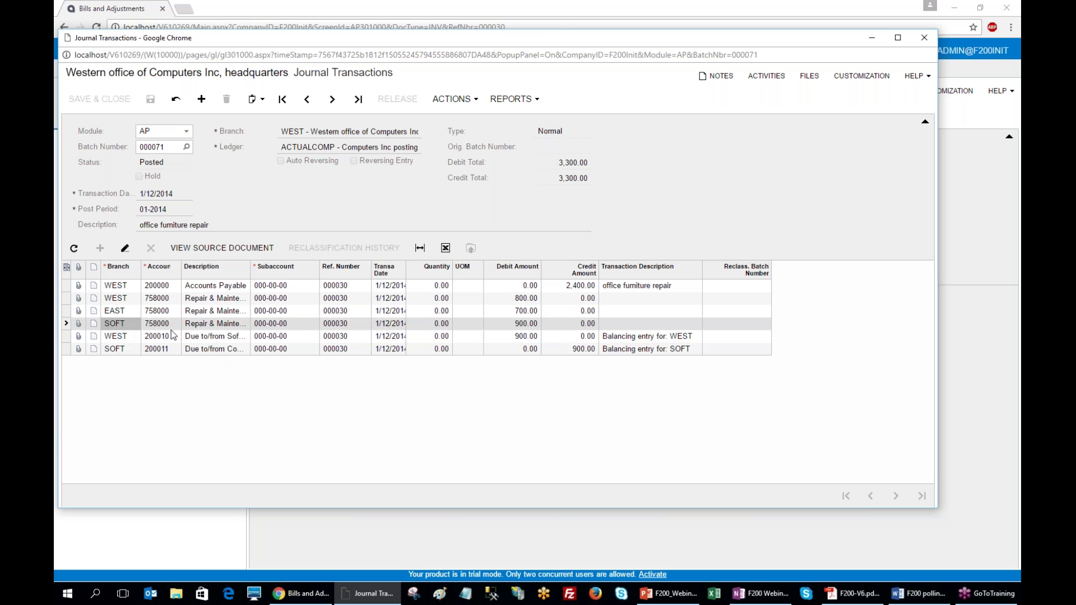
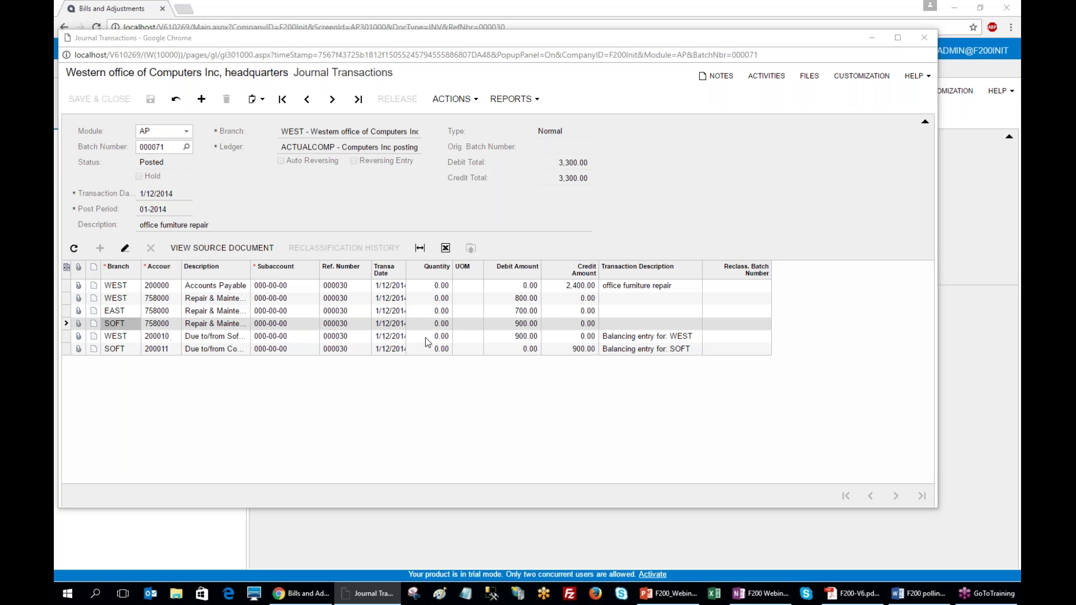
left_click(532, 341)
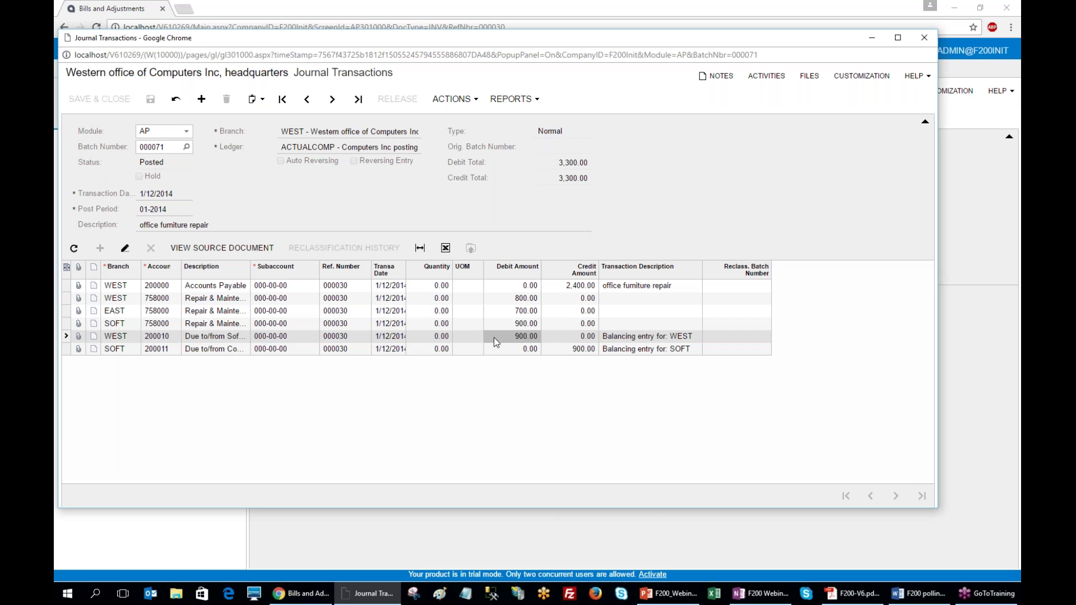
- Open the General Ledger's Inter-branch Account Mapping for originating branch WEST
left_click(308, 596)
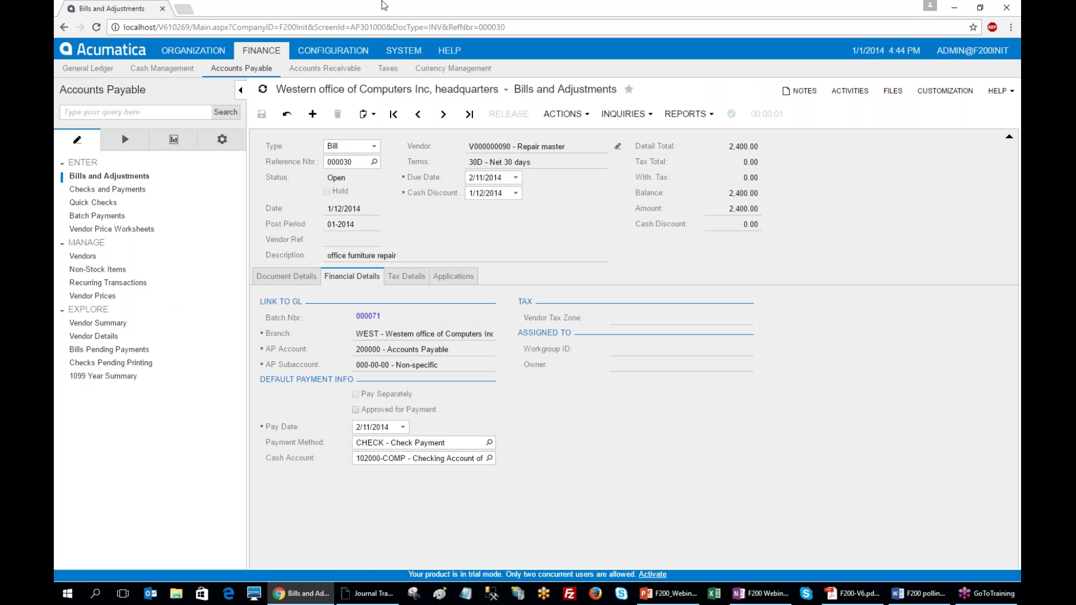
left_click(88, 68)
left_click(222, 140)
left_click(120, 295)
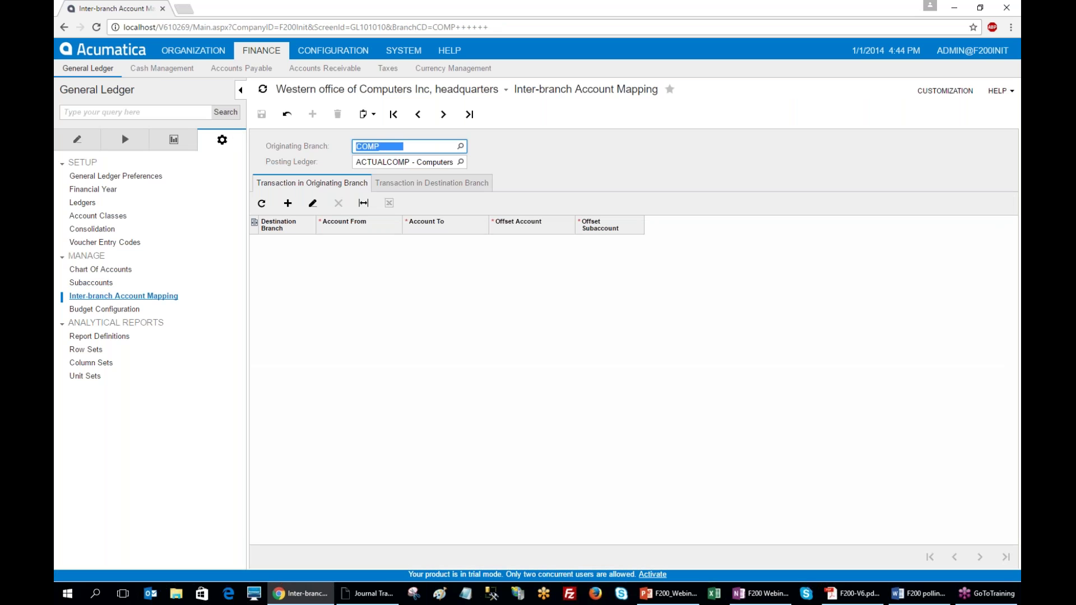
left_click(460, 147)
double_click(379, 262)
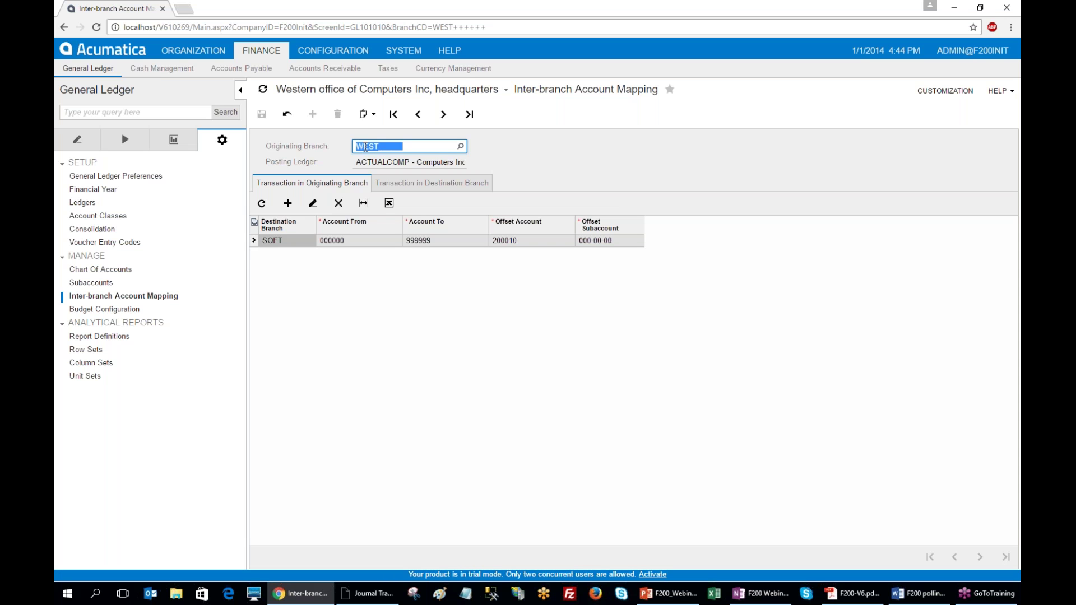
- Compare the WEST balancing line in the journal batch with the originating-branch offset account in the mapping
left_click(357, 596)
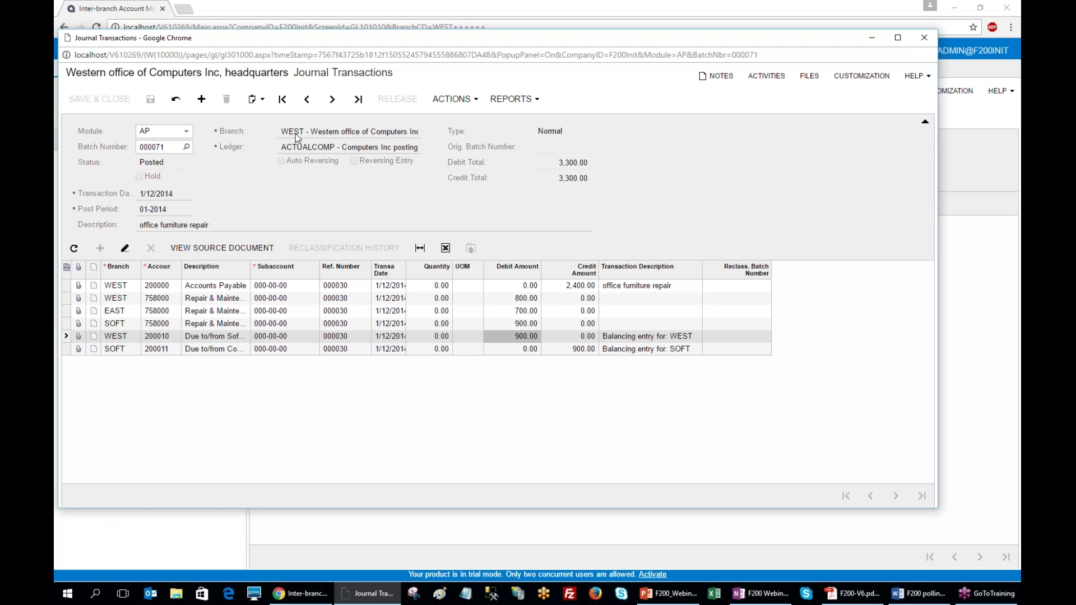
left_click(872, 38)
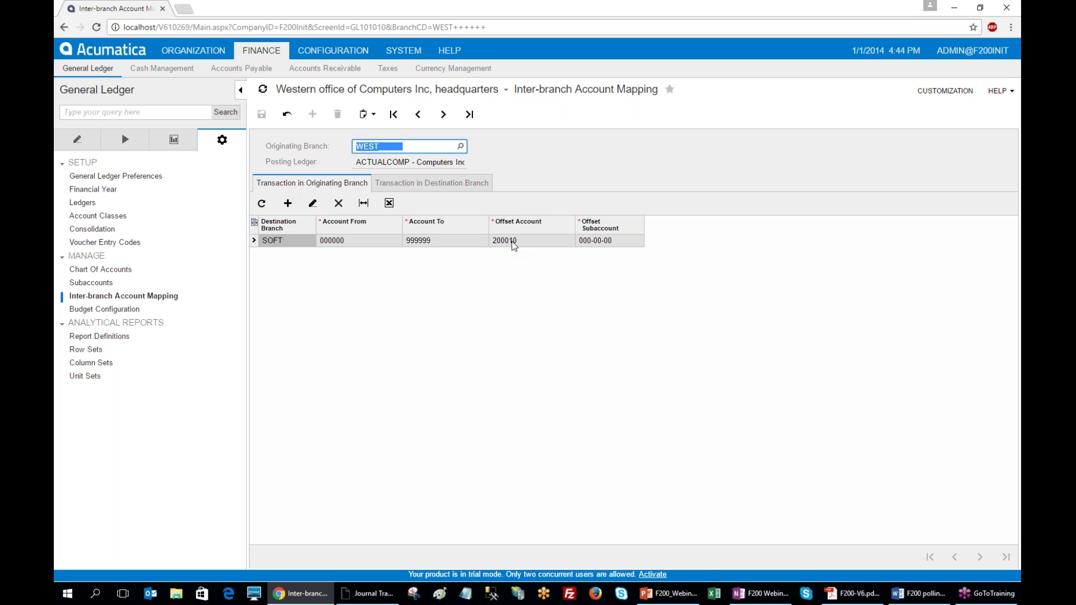
left_click(367, 593)
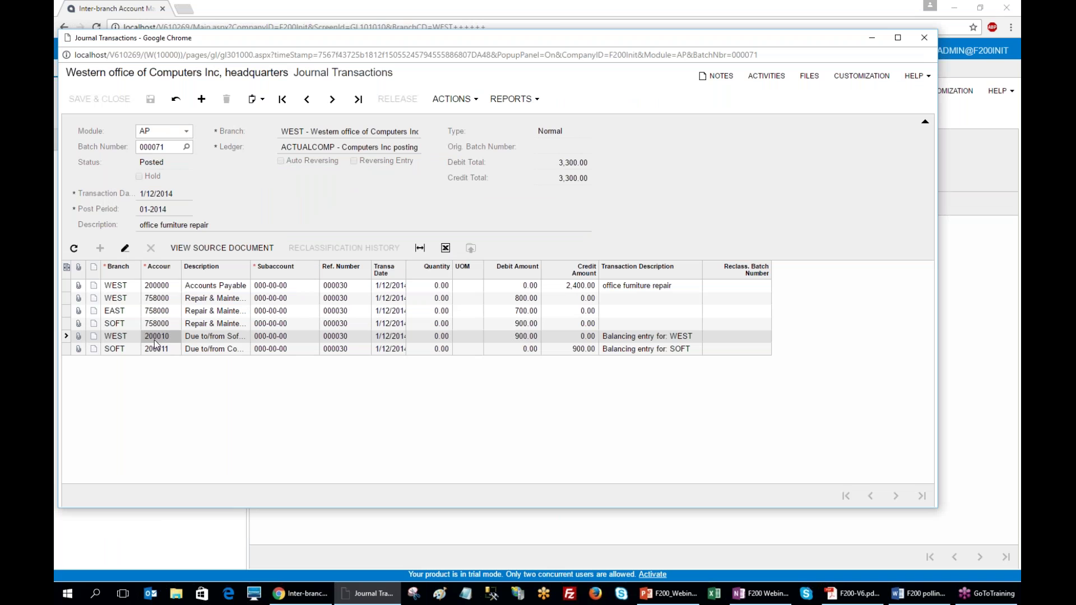
left_click(121, 340)
key("Tab")
key("Tab")
key("Tab")
key("Tab")
key("Tab")
key("Tab")
key("Tab")
key("Tab")
key("Tab")
key("shift+Tab")
key("shift+Tab")
key("shift+Tab")
key("shift+Tab")
key("shift+Tab")
key("shift+Tab")
key("shift+Tab")
key("shift+Tab")
- Place the journal batch window below the WEST mapping row and check the SOFT repair expense debit
left_click_drag(353, 42, 416, 279)
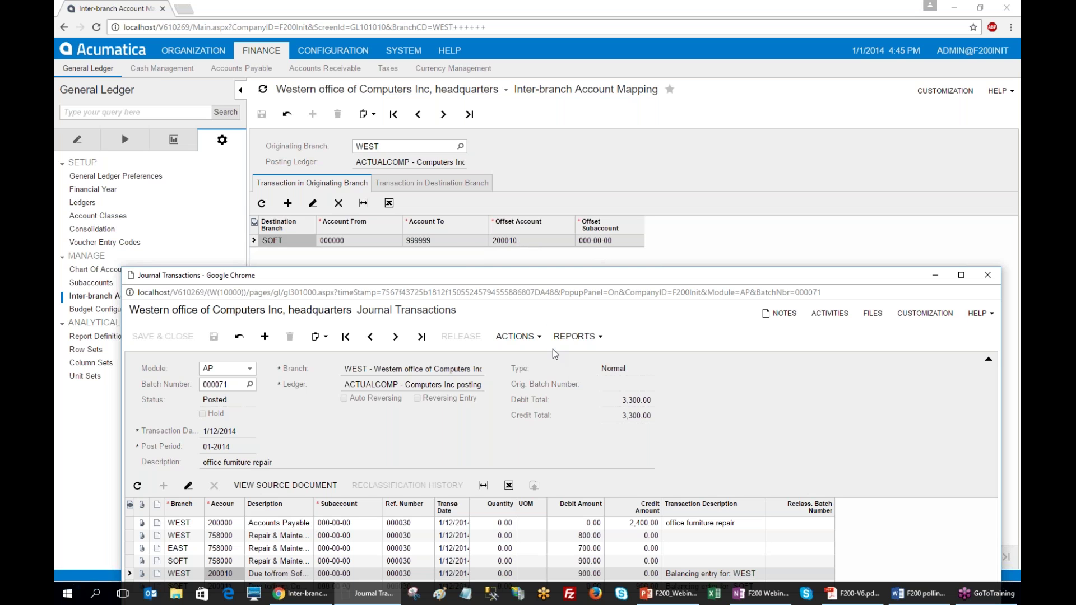
left_click(566, 337)
left_click(592, 562)
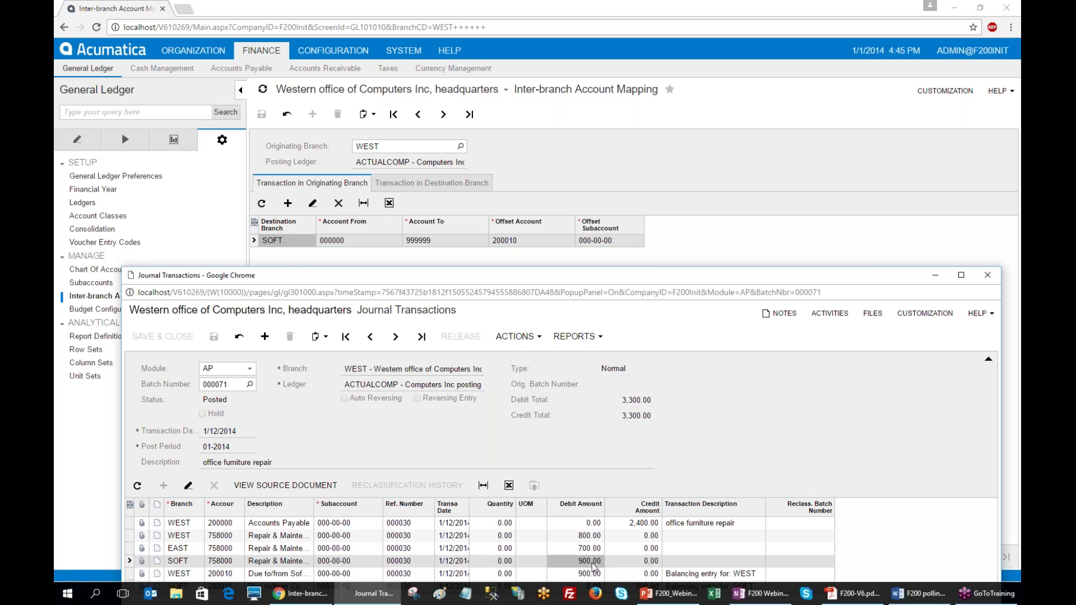
- Compare the destination-branch offset account mapped for SOFT with the SOFT balancing entry in the journal batch
left_click(431, 183)
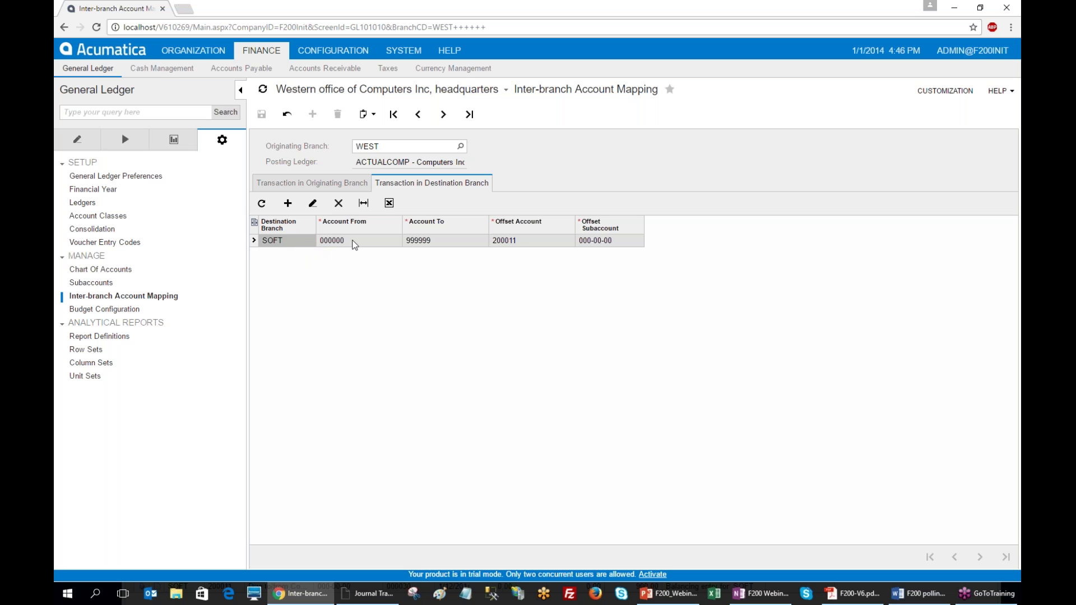
left_click(515, 241)
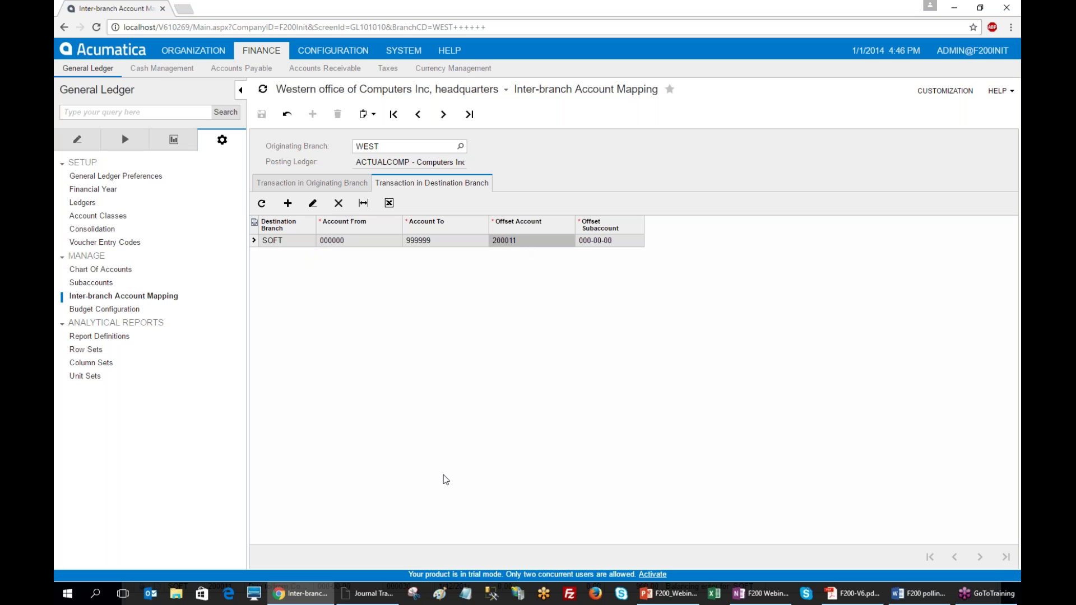
left_click(374, 595)
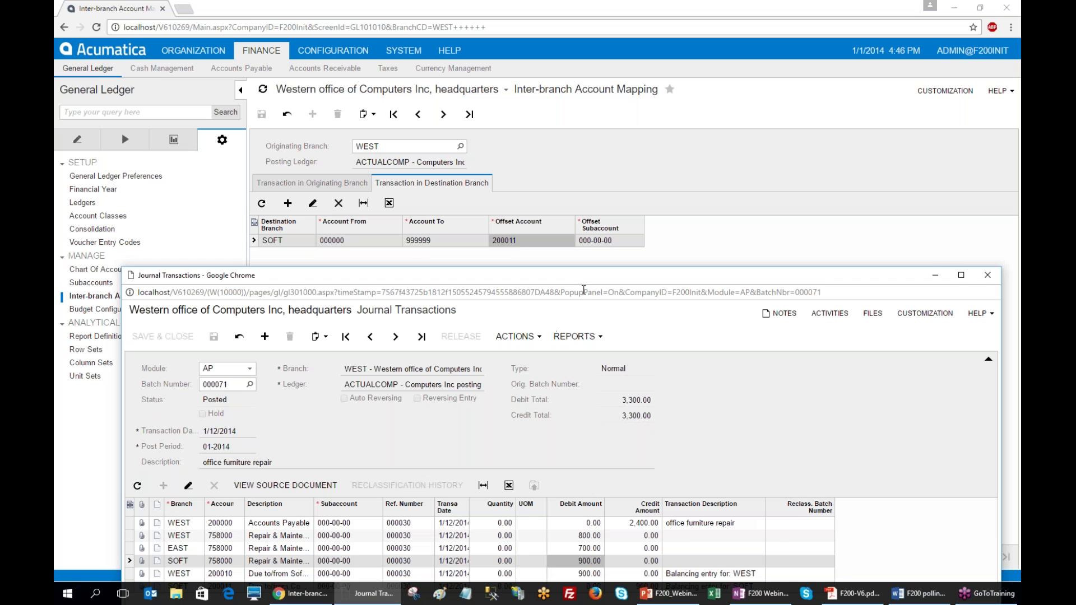
left_click_drag(735, 194, 772, 257)
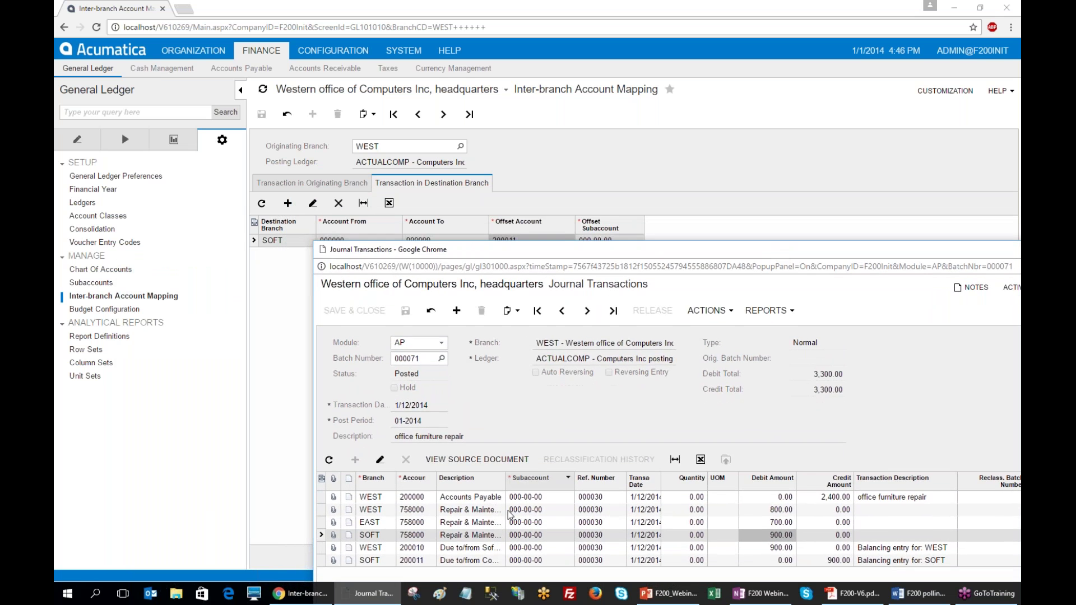
left_click(377, 562)
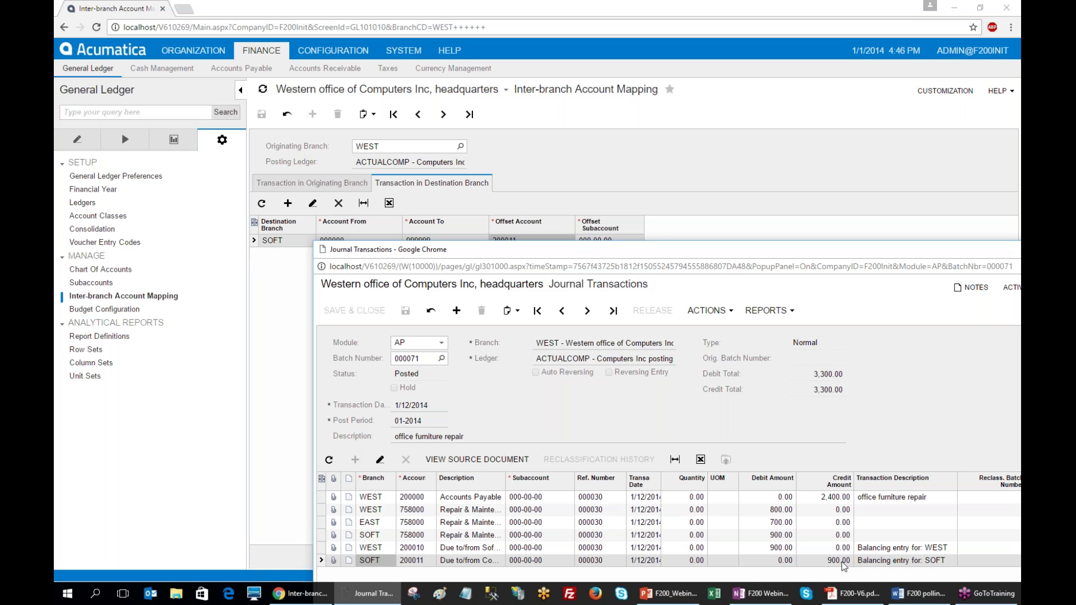
- Review the originating and destination offset accounts of the WEST–SOFT mapping once more, and return to the journal batch
left_click(308, 189)
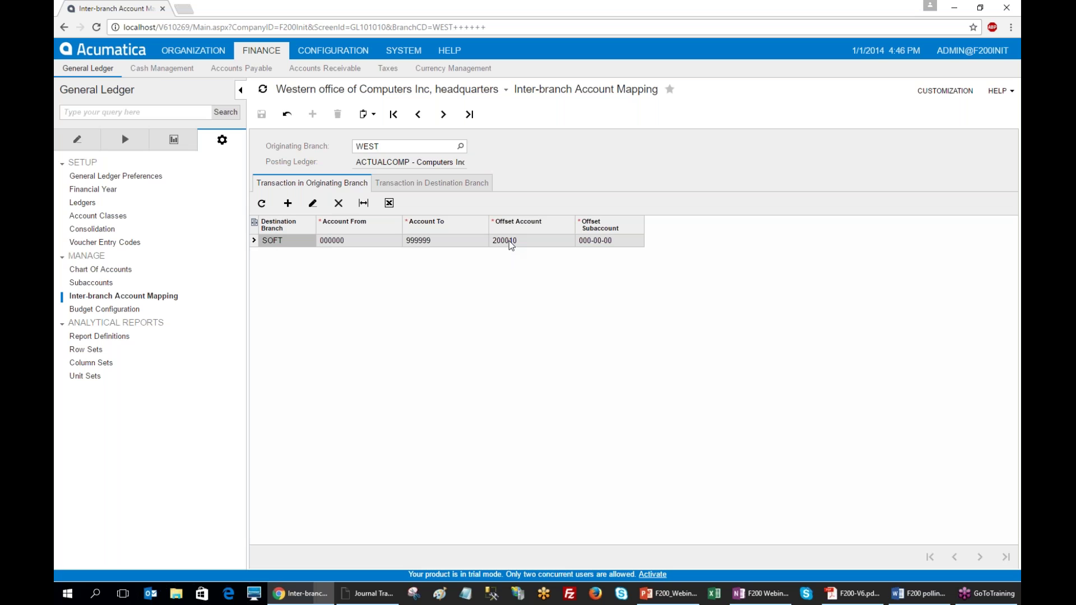
left_click(415, 187)
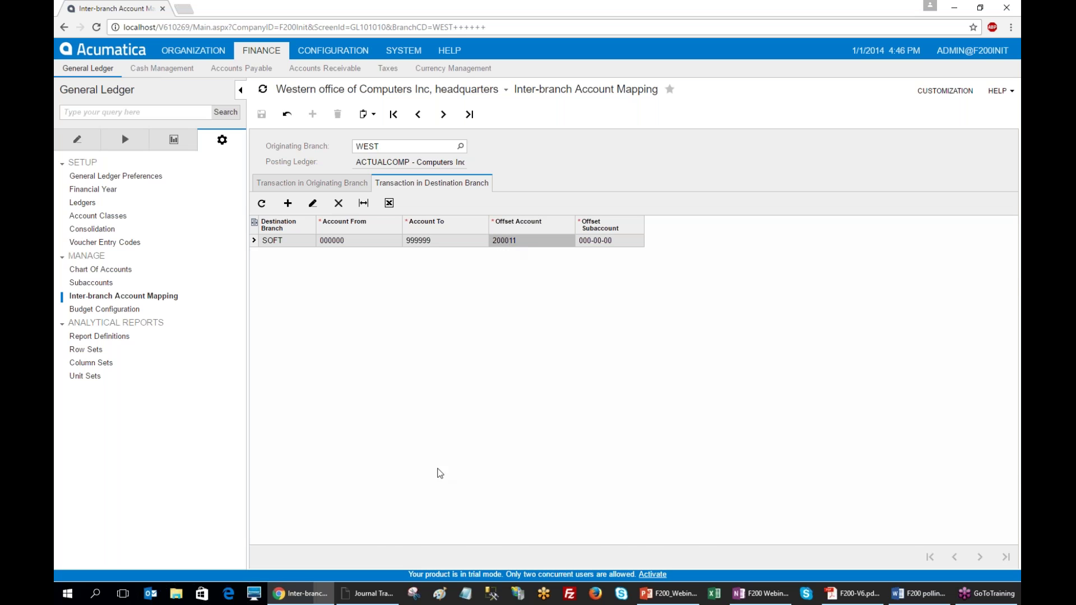
left_click(367, 593)
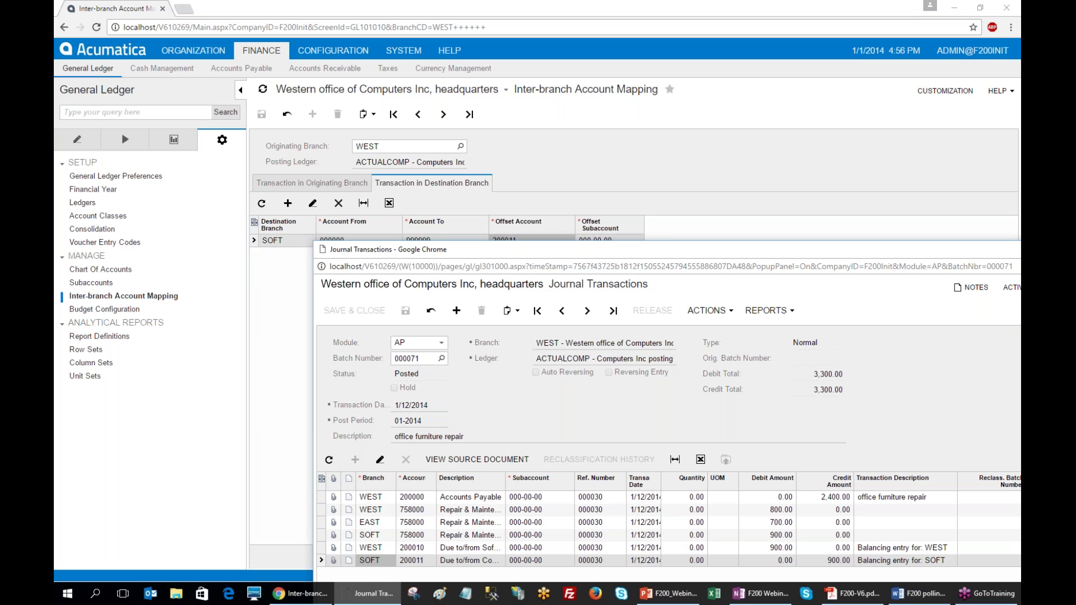
- Consult the F200-V6.pdf guide's instructions for making an AP payment transaction across companies
key("alt+Tab")
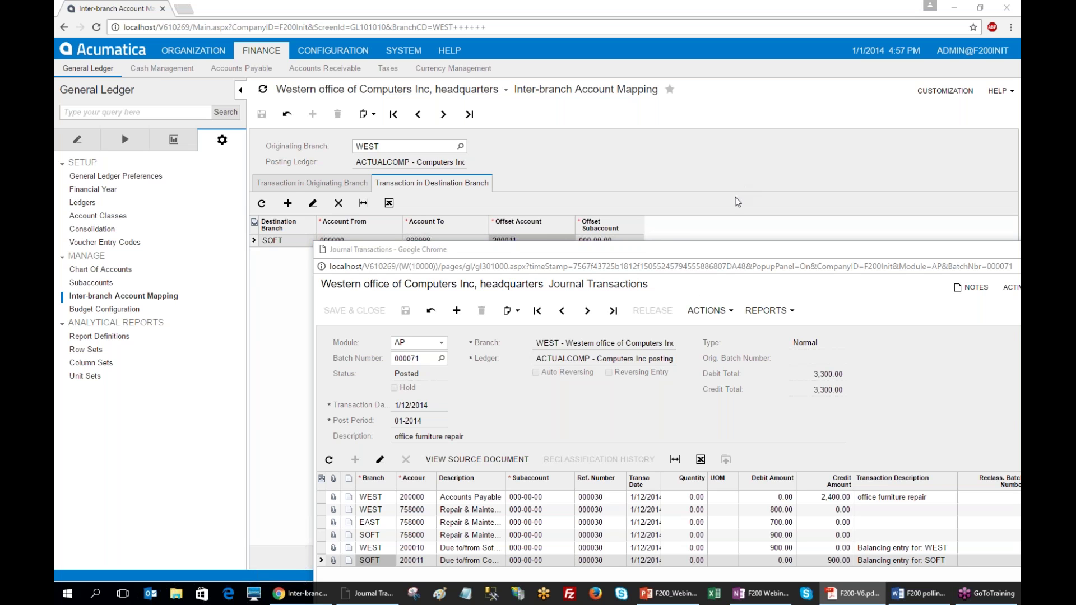
left_click_drag(717, 249, 677, 150)
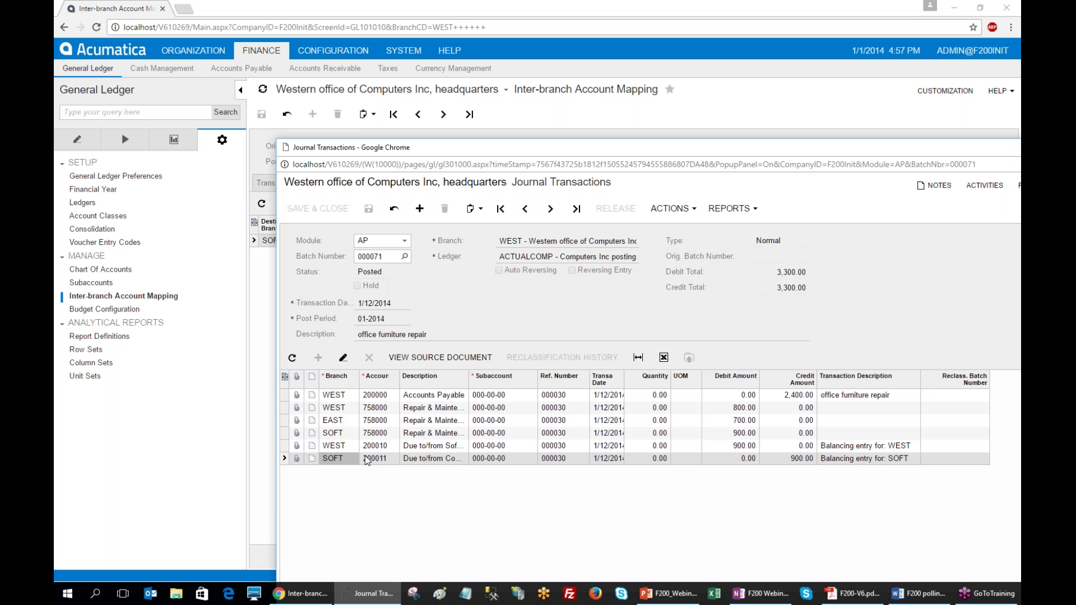
key("alt+Tab")
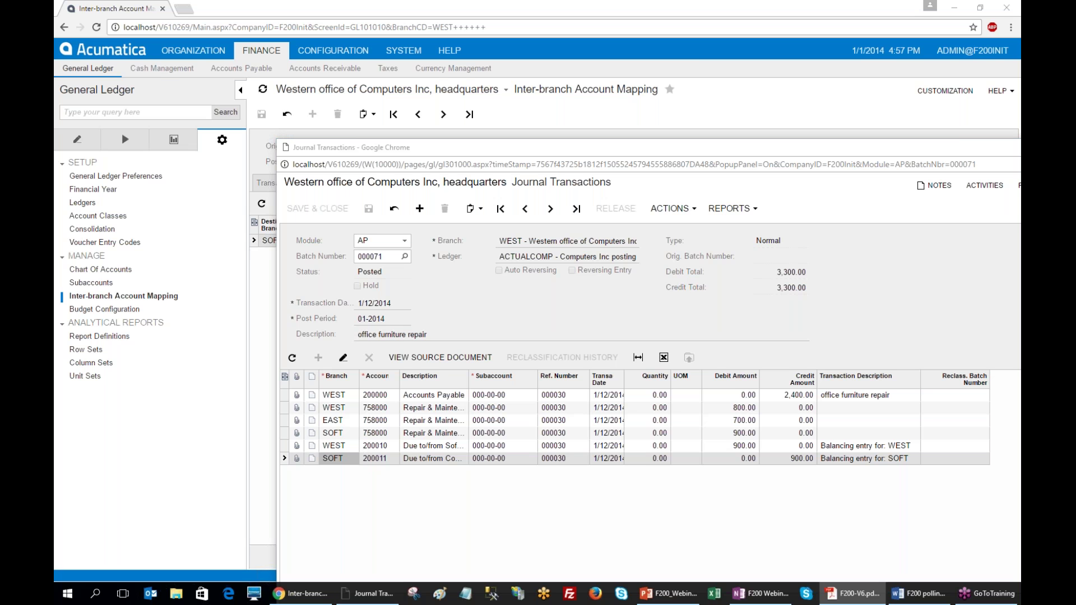
left_click_drag(55, 92, 531, 48)
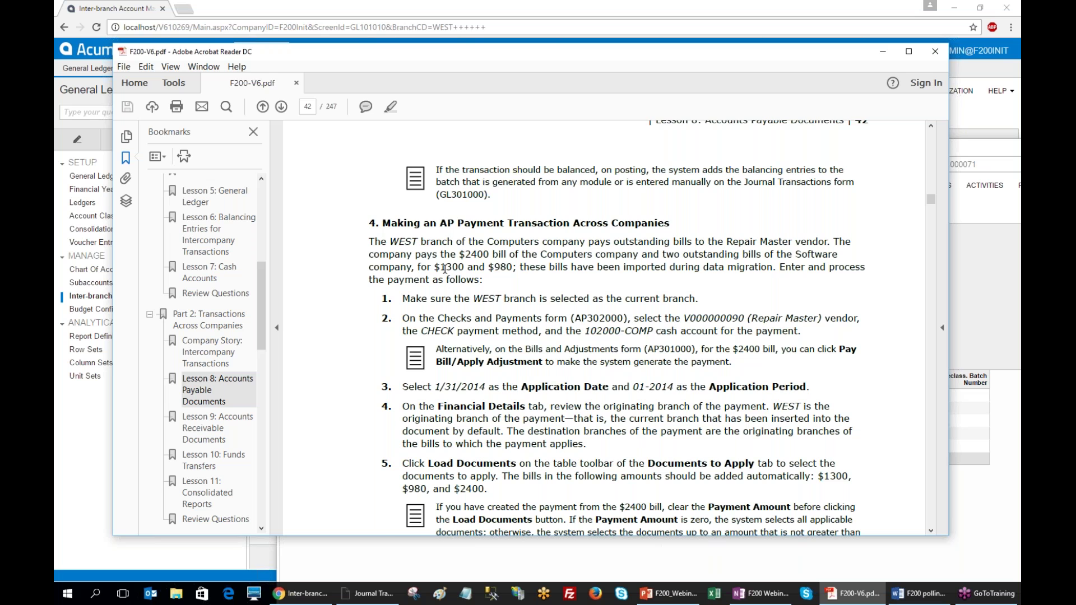
scroll(445, 269, "down", 1)
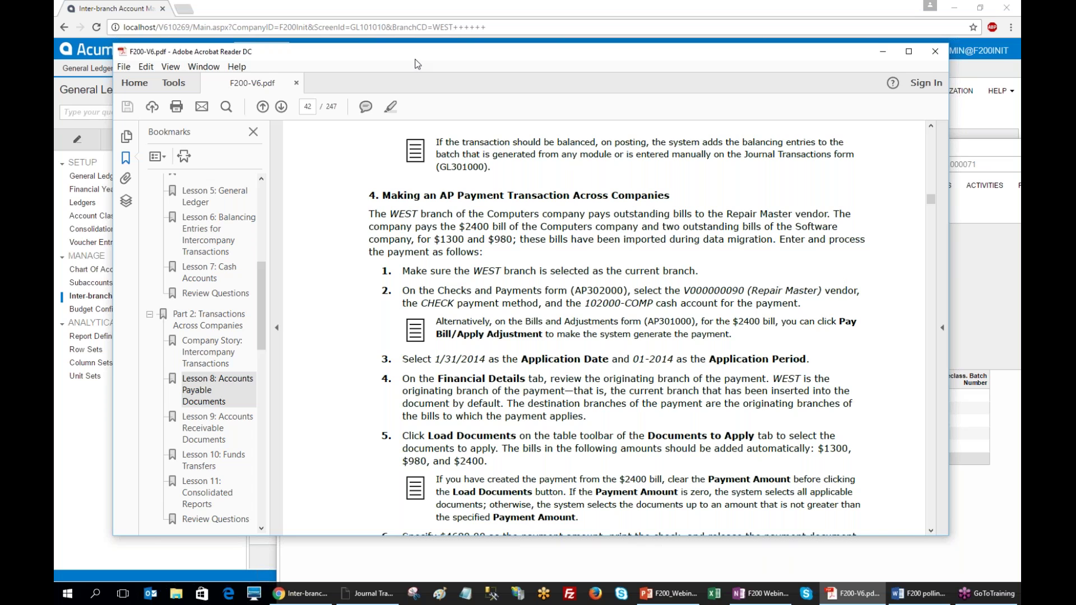
key("super+Down")
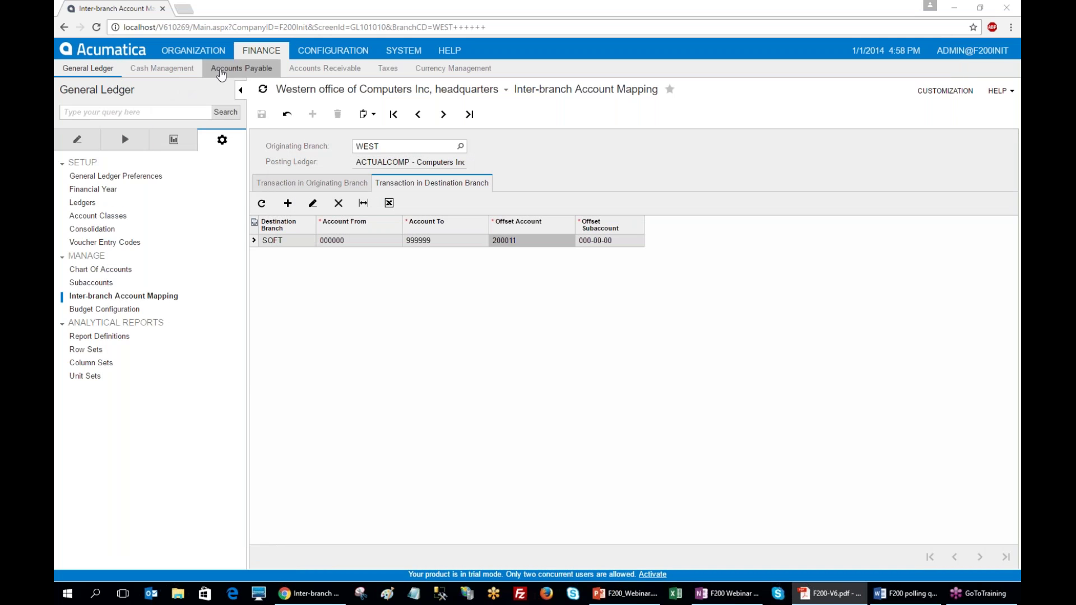
- Start a new check in Accounts Payable for the Repair master vendor with the application date 1/31/2014
left_click(241, 69)
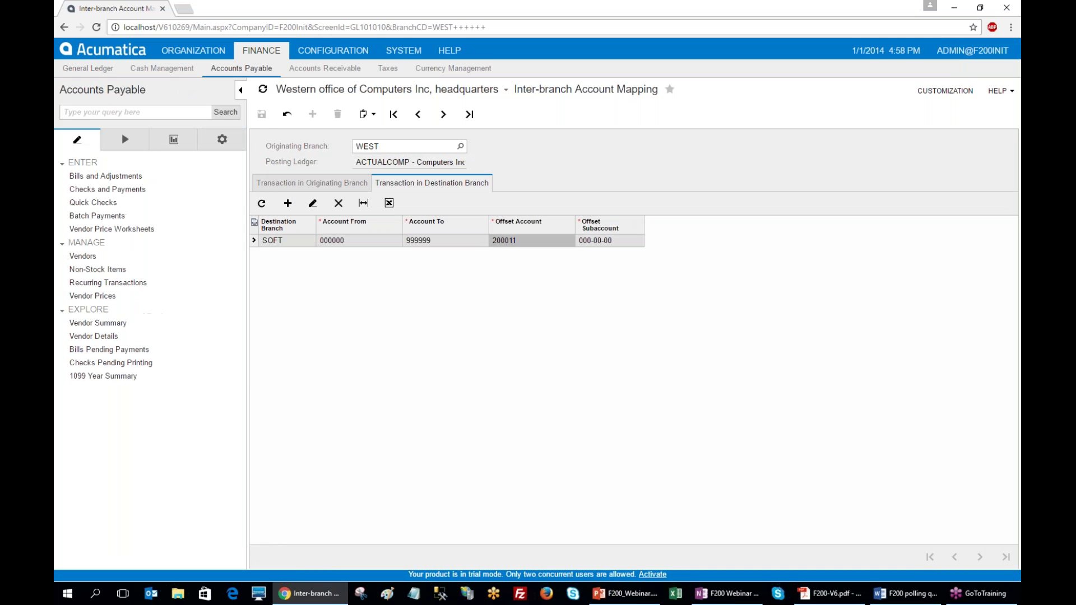
left_click(106, 189)
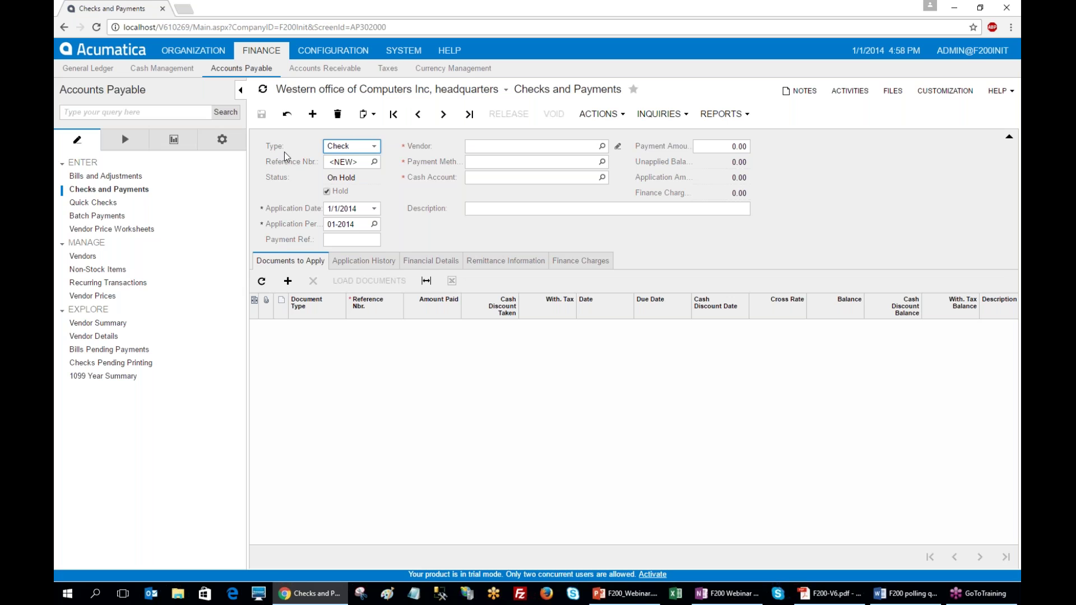
left_click(326, 209)
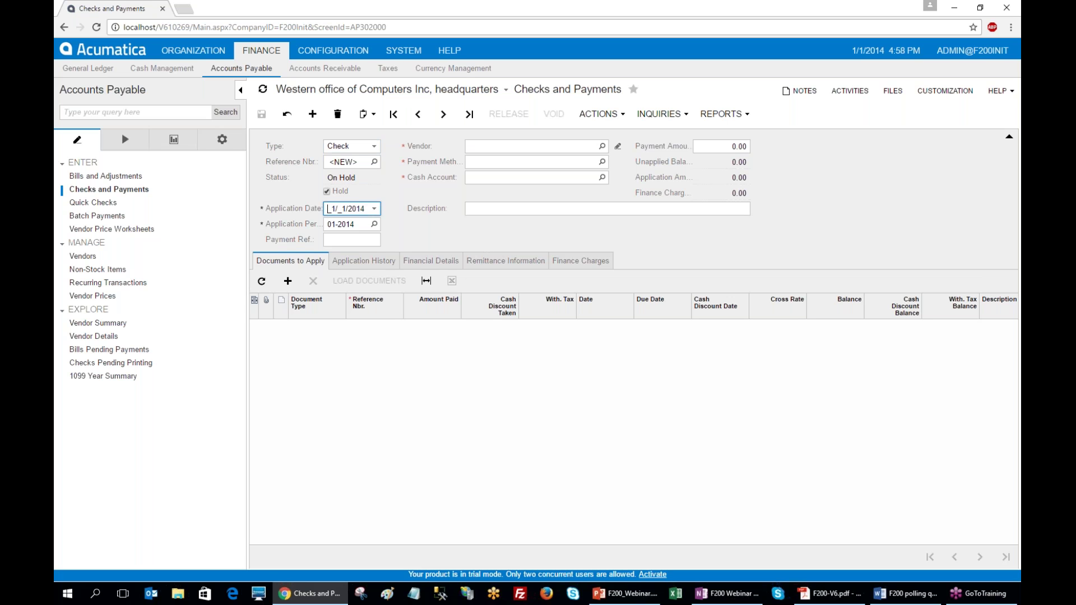
left_click(500, 147)
type("repair")
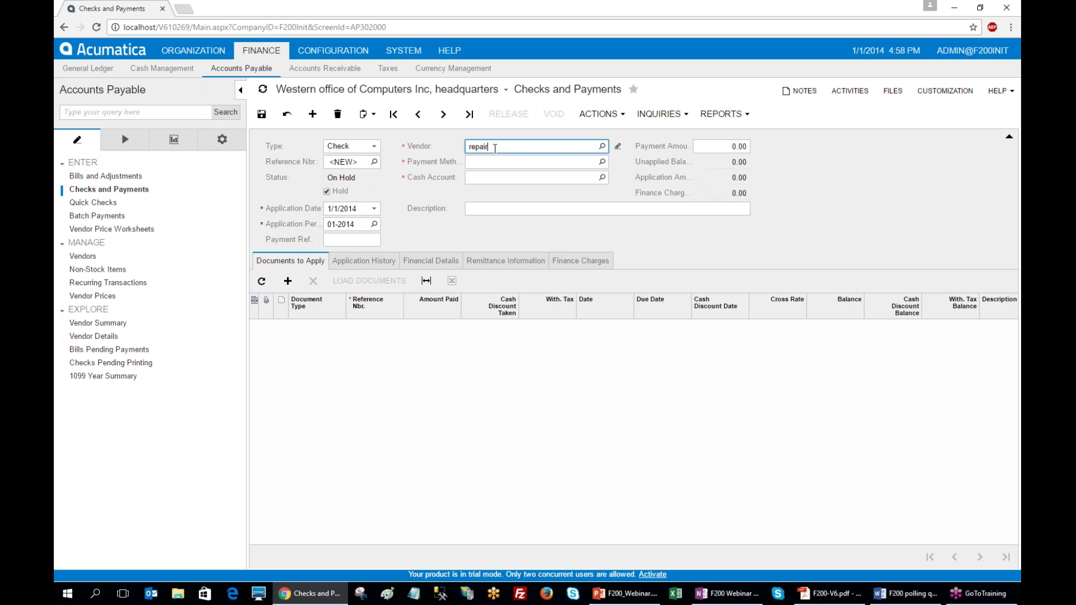
key("Tab")
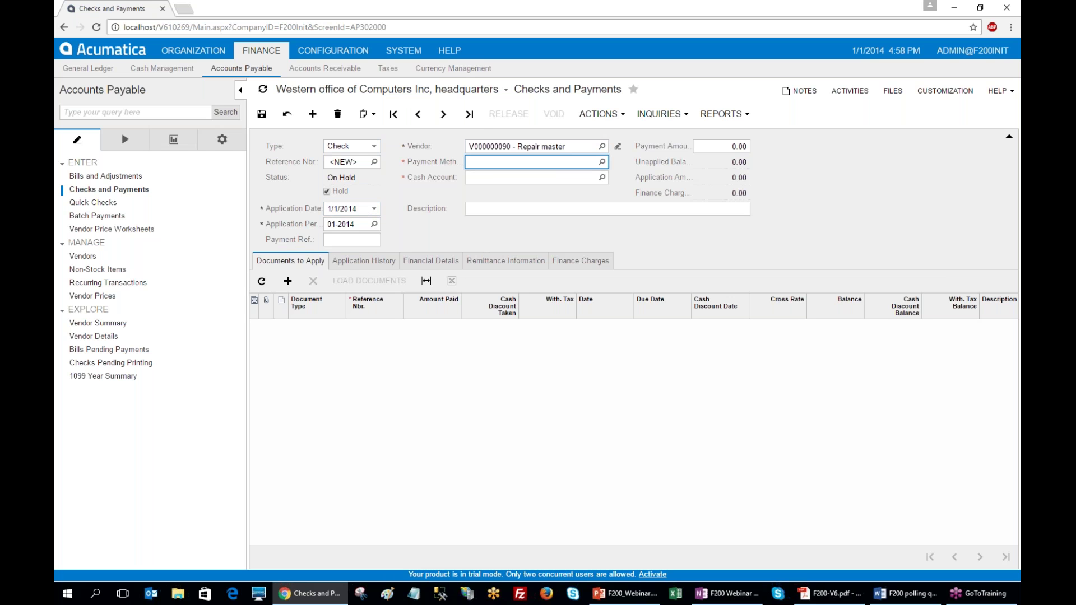
left_click(366, 209)
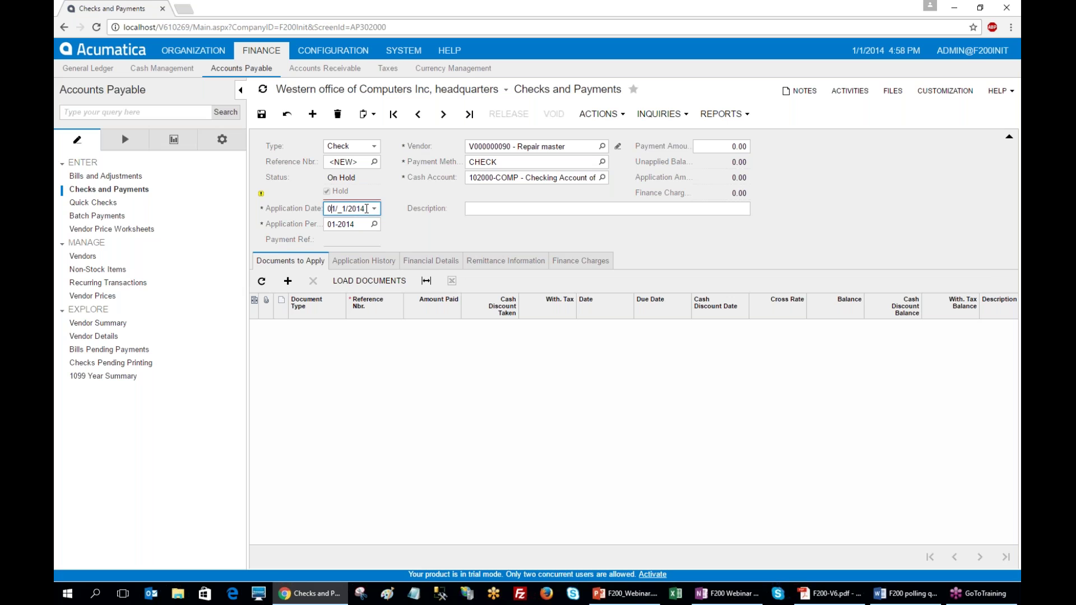
key("Tab")
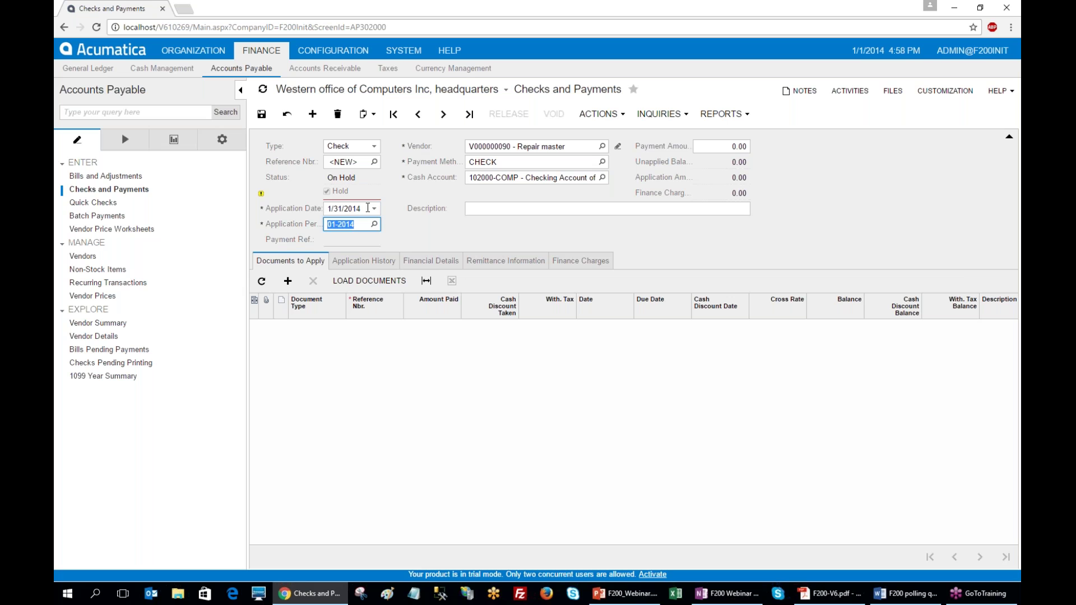
- Load the vendor's outstanding bills into the check's documents to apply and check the 2,400.00 and 980.00 amounts
key("alt+Tab")
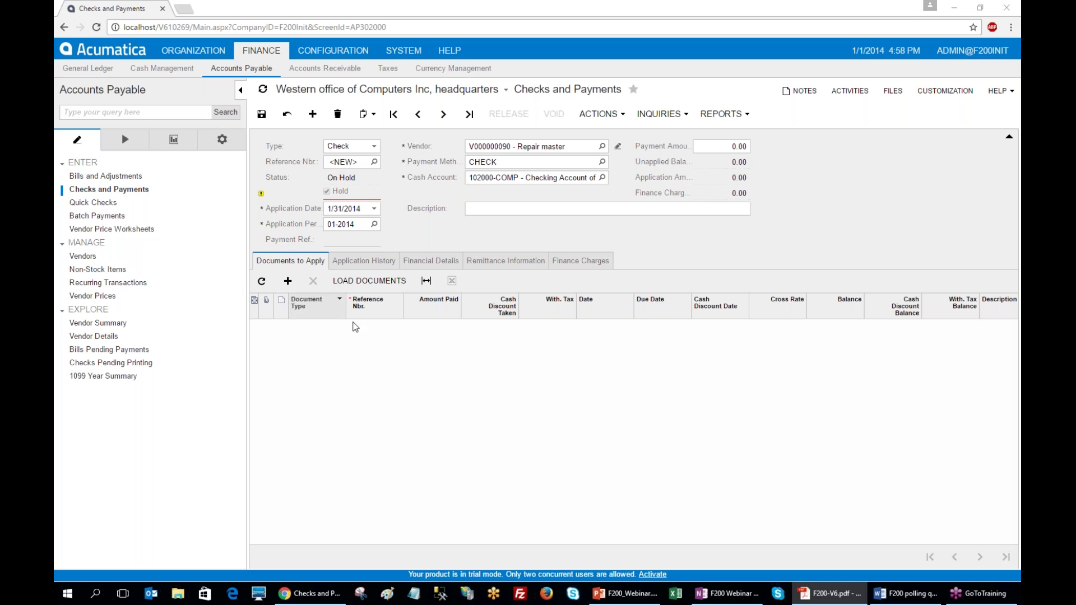
left_click(332, 282)
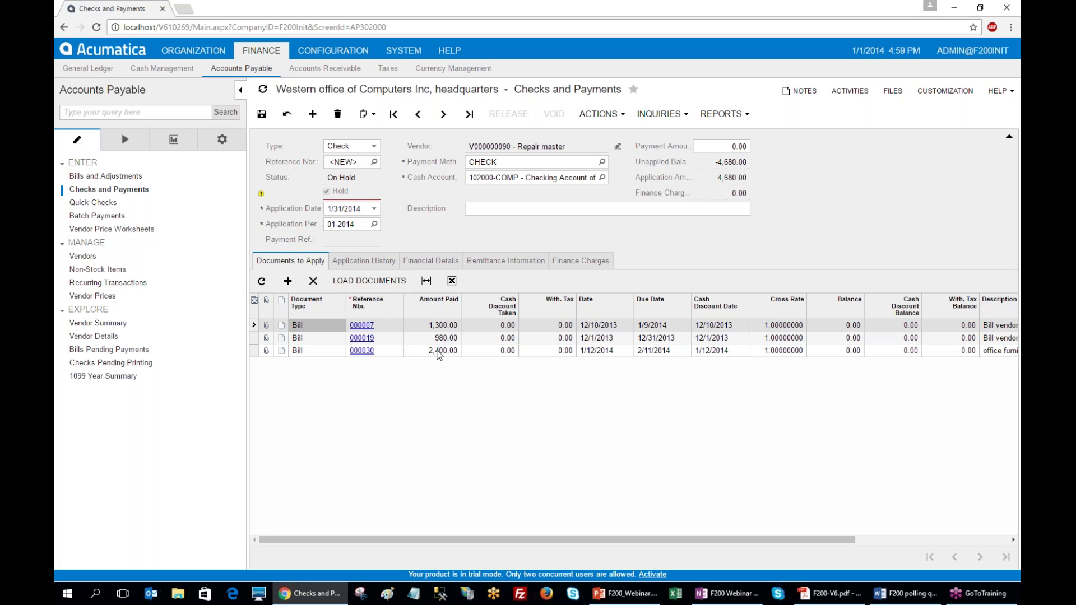
left_click(440, 352)
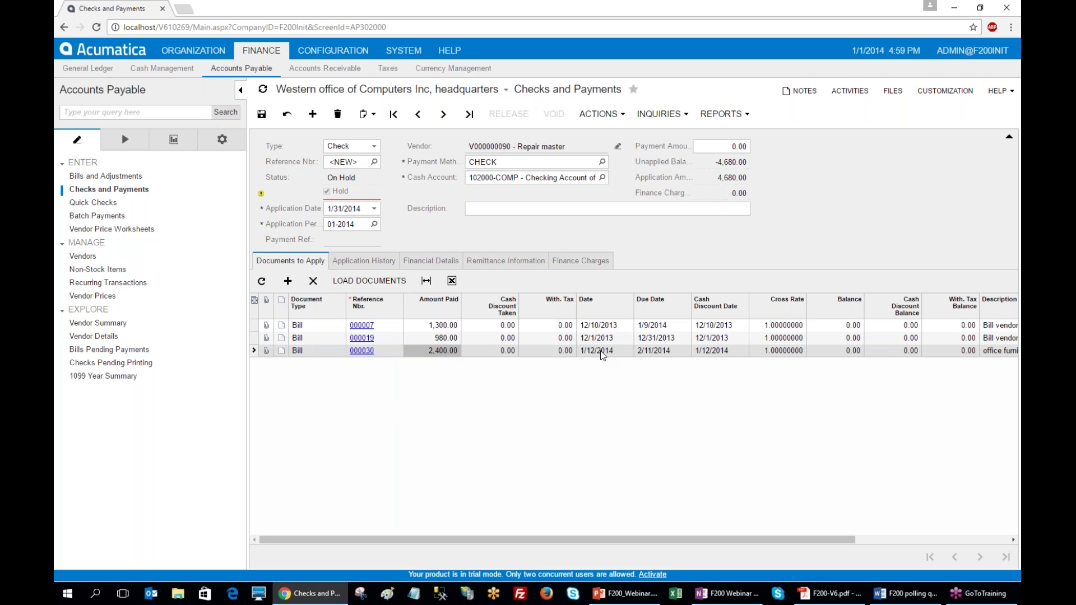
left_click(443, 339)
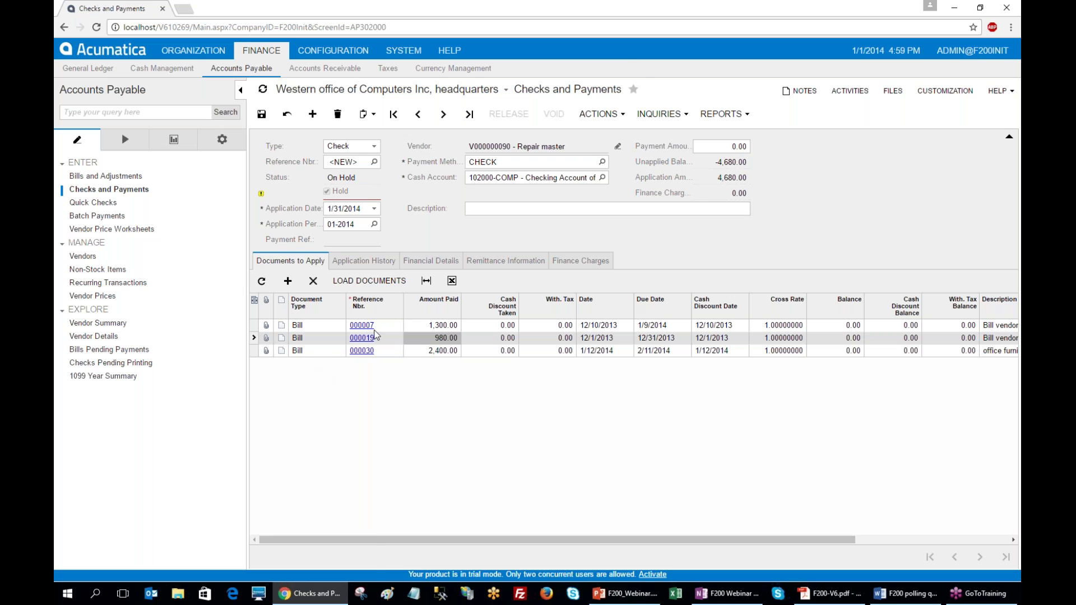
- Inspect the originating branch in the financial details of the 980.00 bill, and close the bill
left_click(361, 338)
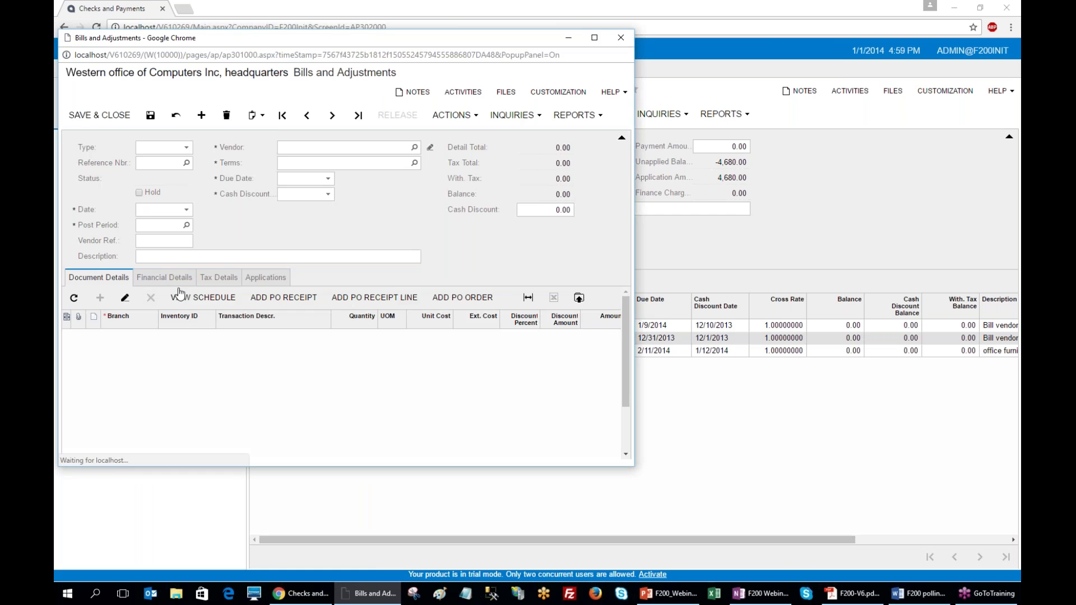
left_click(159, 260)
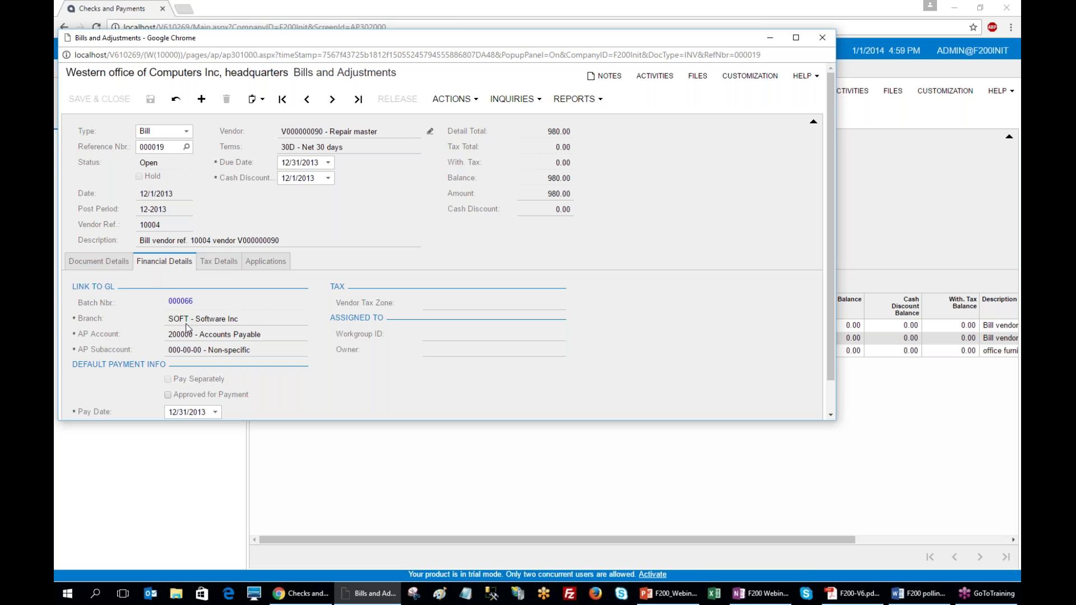
left_click(821, 38)
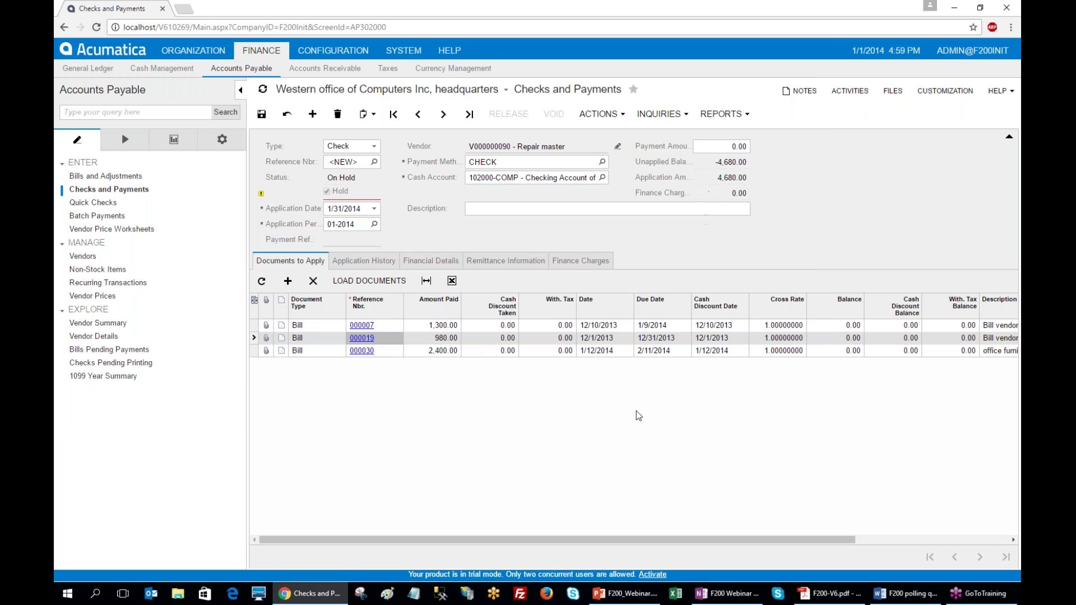
- Set the check's payment amount to 4,680.00 and save the payment
left_click(738, 147)
type("4,6")
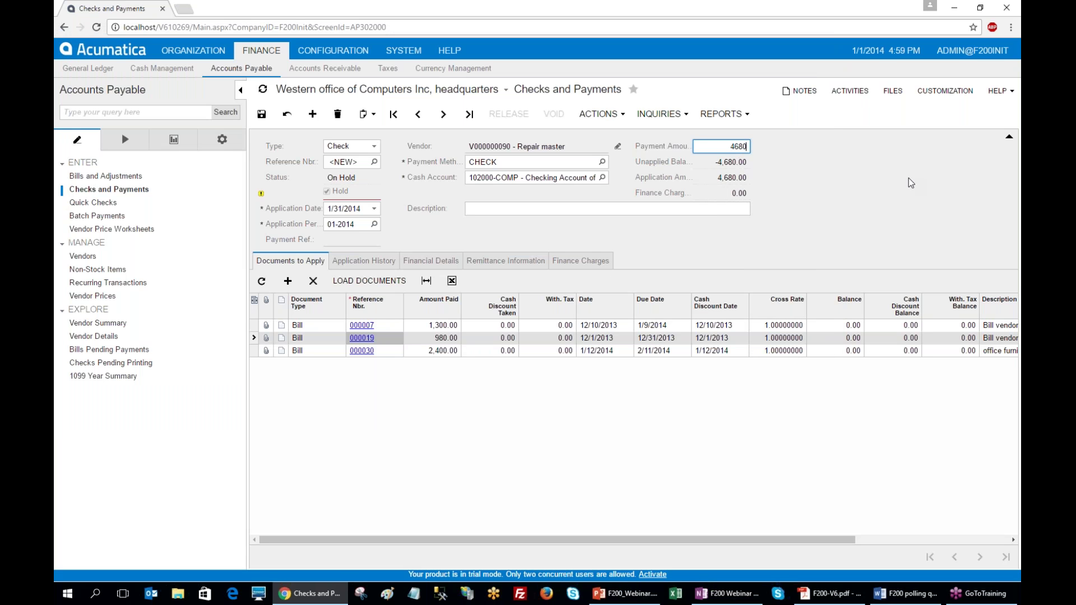
type("80")
left_click(911, 183)
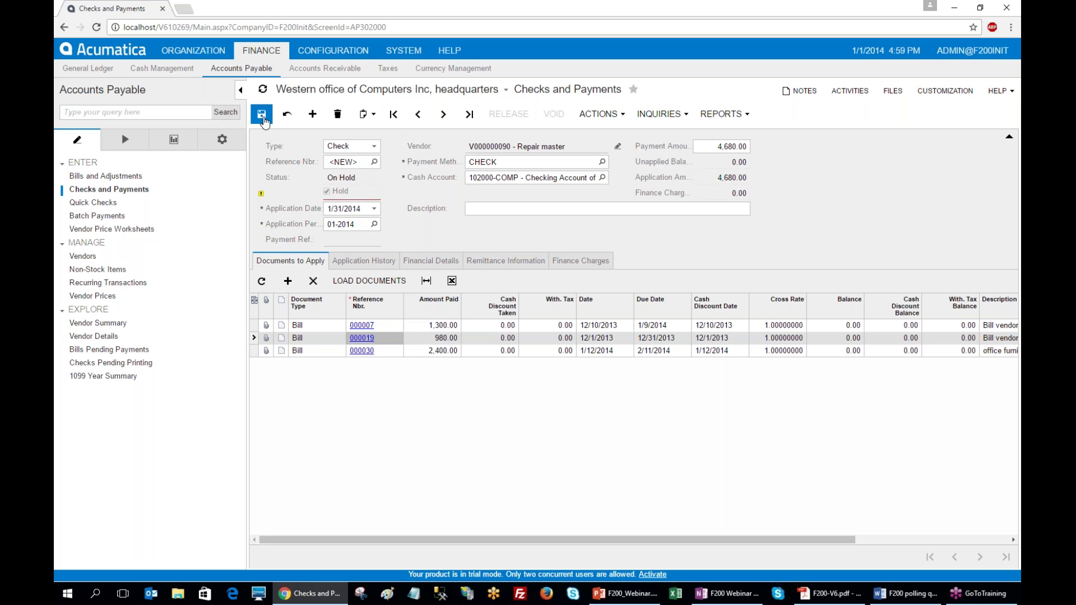
left_click(261, 114)
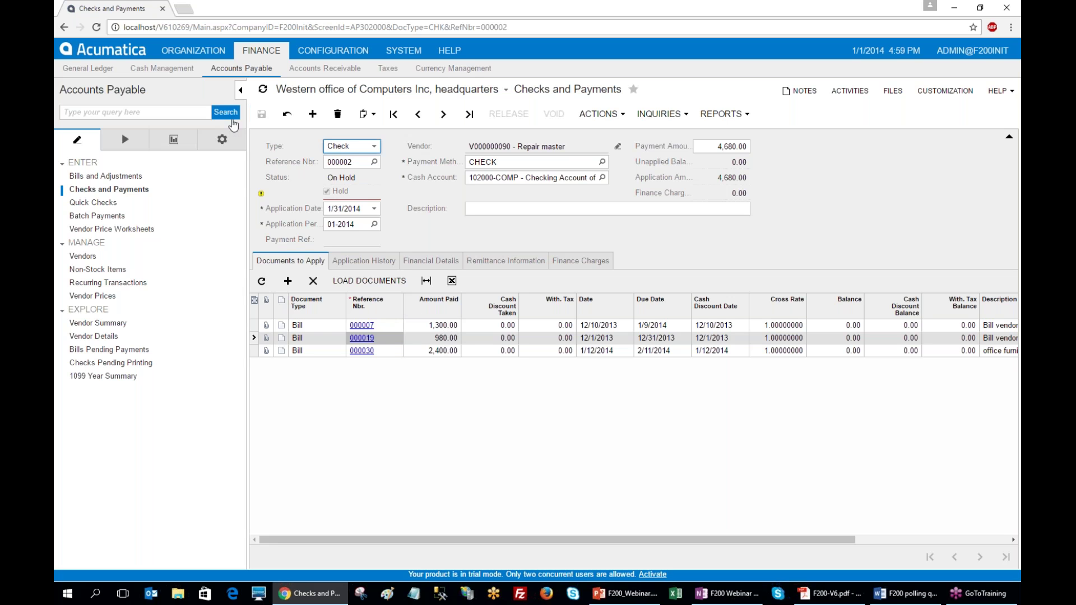
- Print the check for the saved payment, close the check form report, and release the payment
key("alt+Tab")
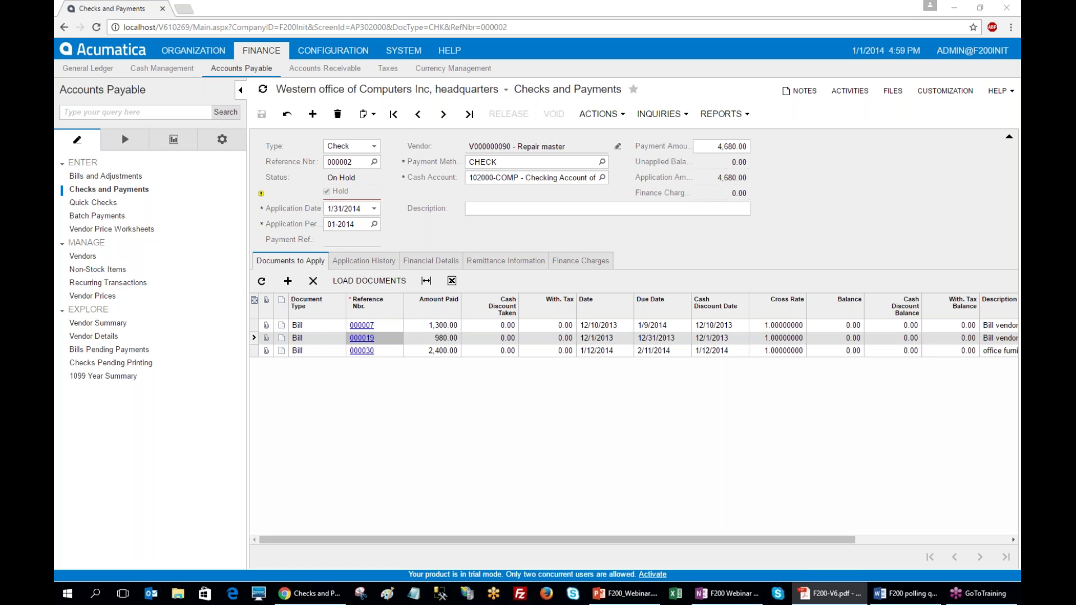
left_click(622, 116)
left_click(611, 133)
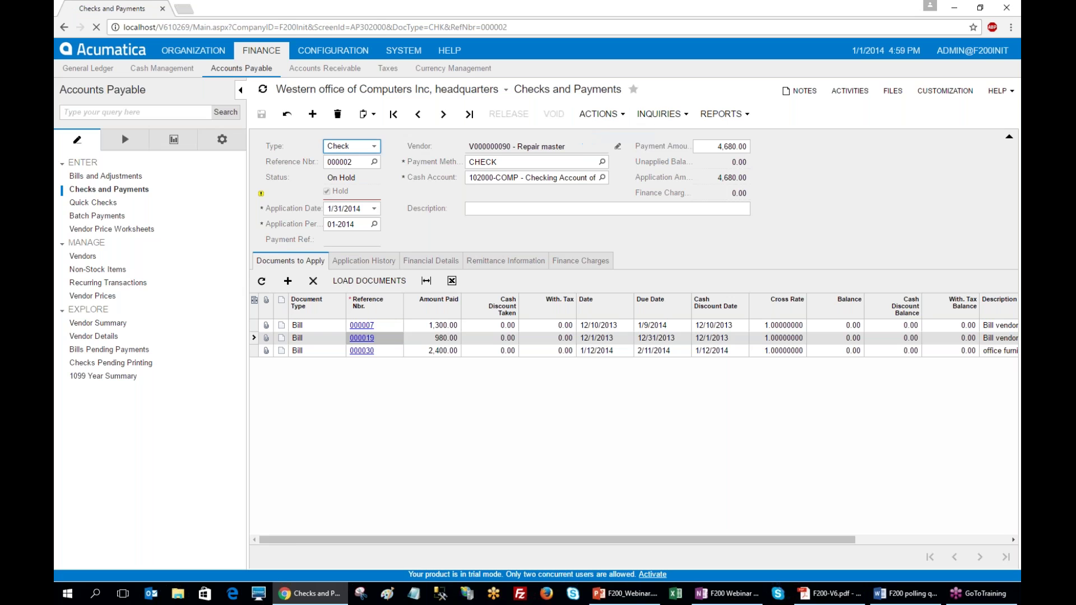
left_click(324, 115)
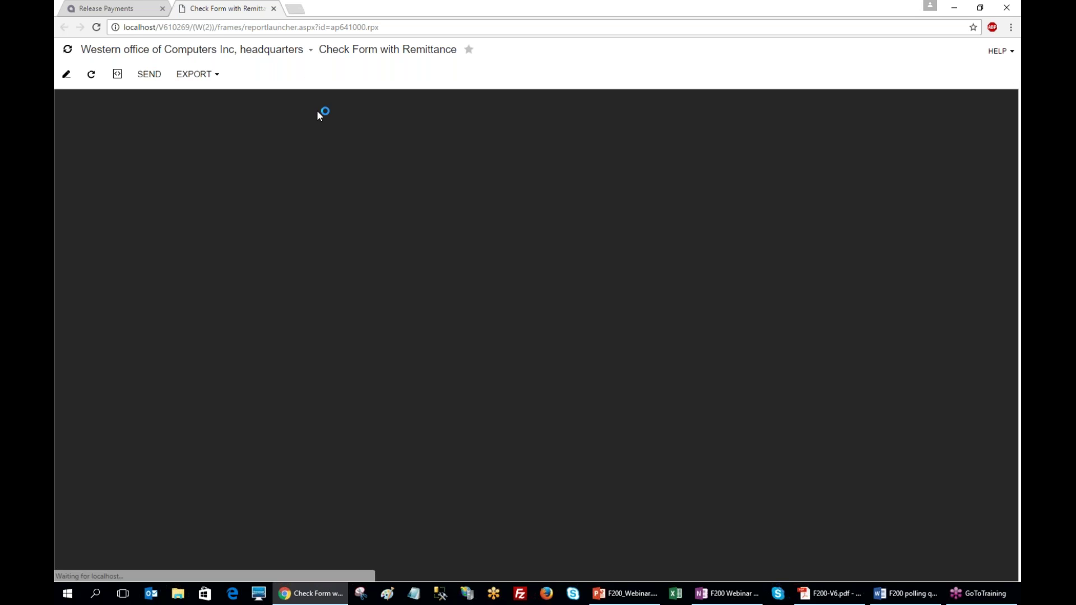
key("ctrl+w")
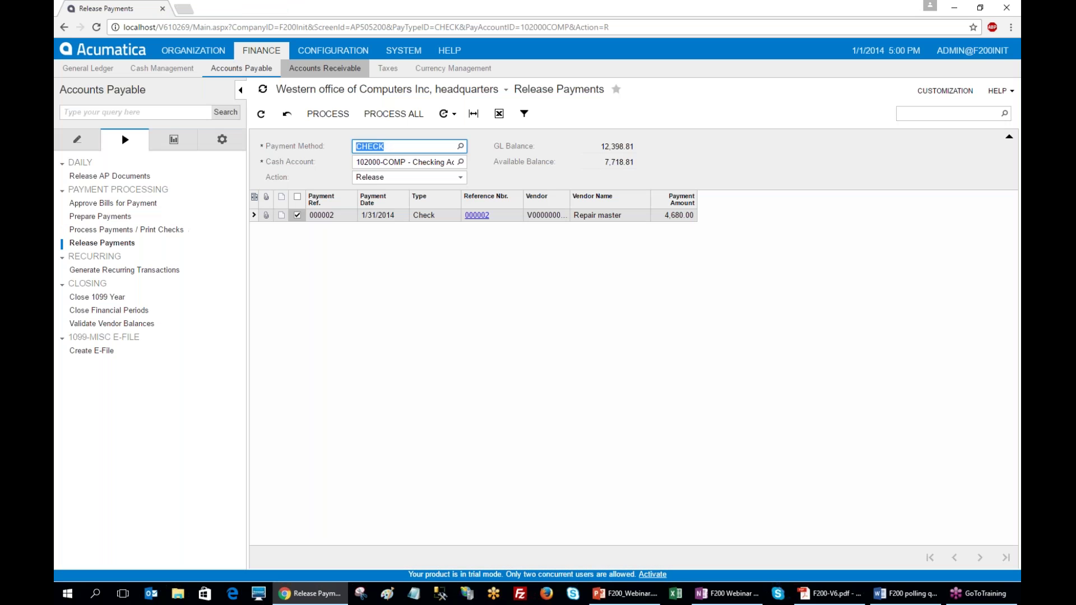
left_click(326, 114)
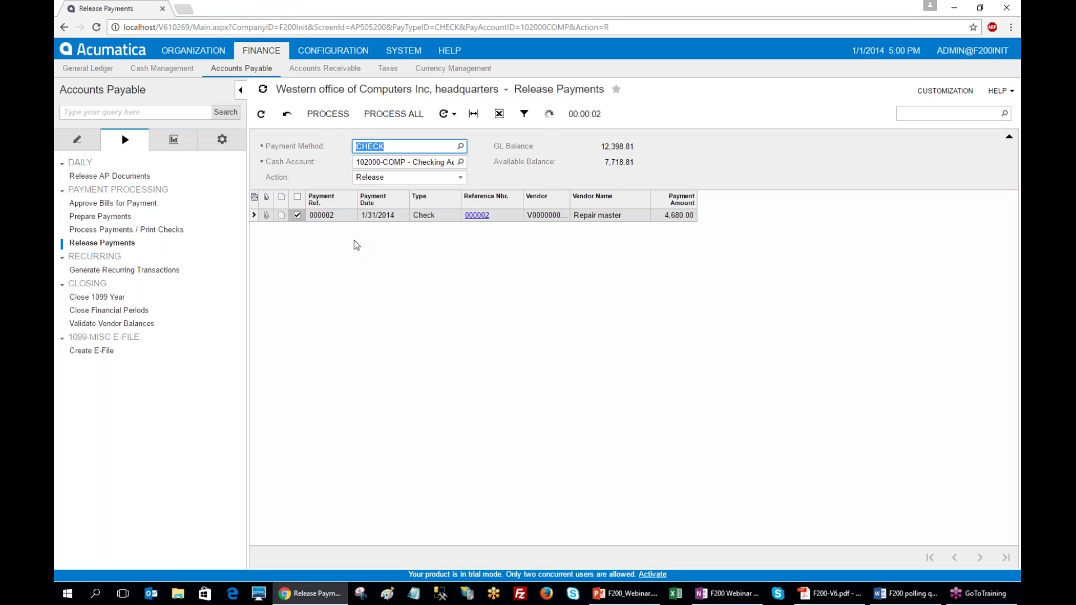
- Open the released check's financial details and the general ledger batch linked to it
left_click(477, 215)
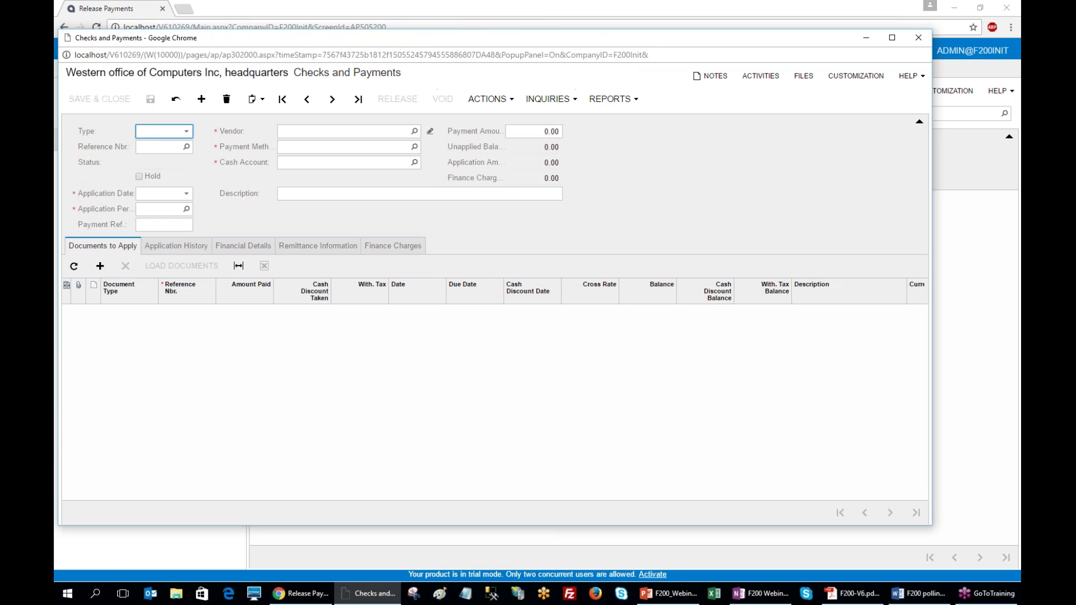
left_click(216, 248)
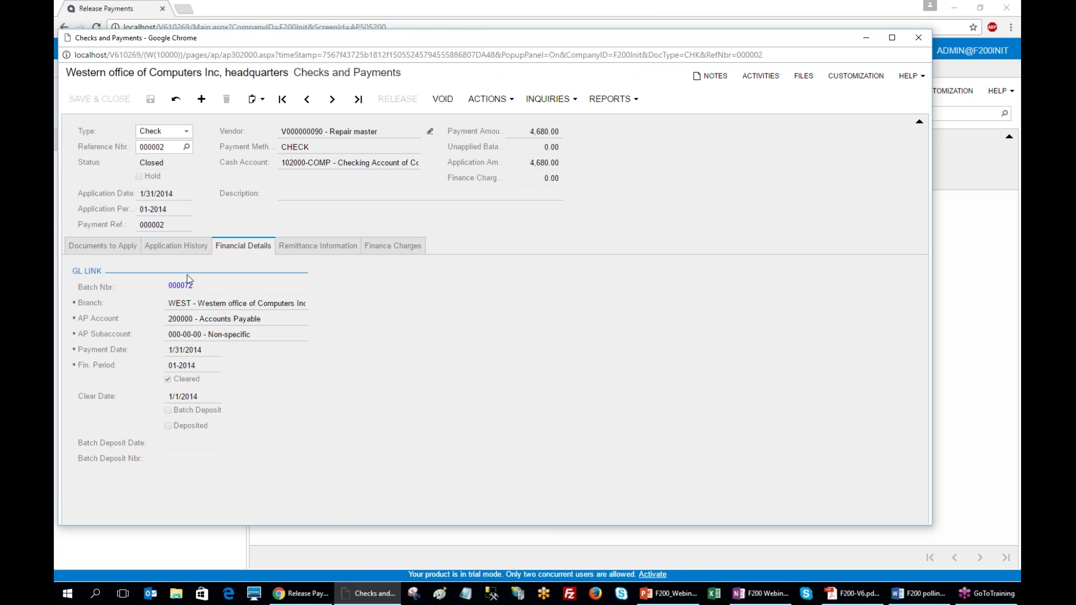
left_click(181, 285)
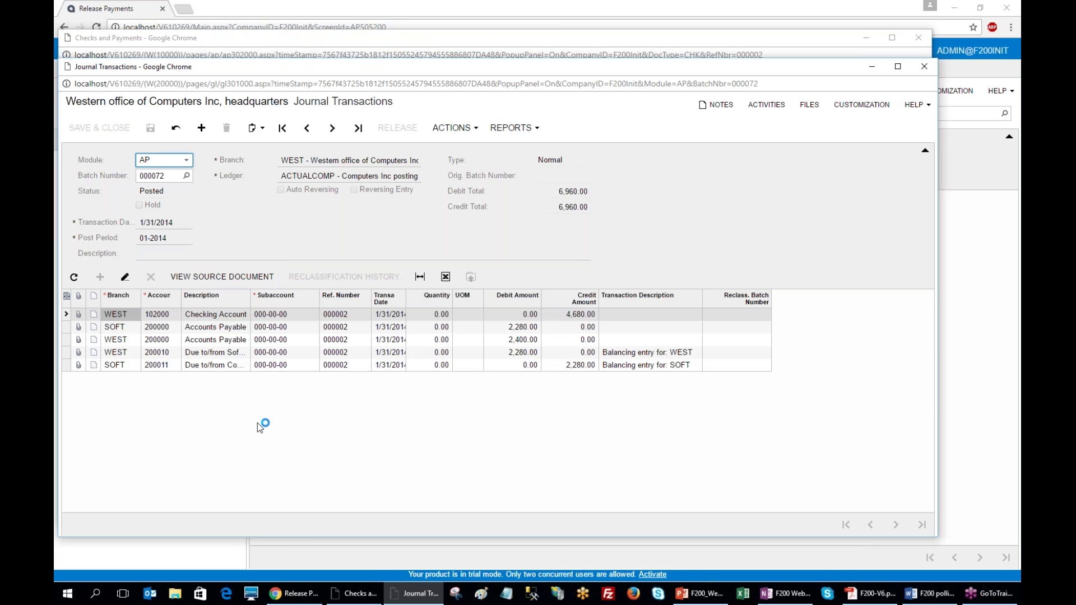
- Compare the WEST balancing entry with the SOFT accounts payable debit in the payment's journal batch, and close the batch
left_click(150, 354)
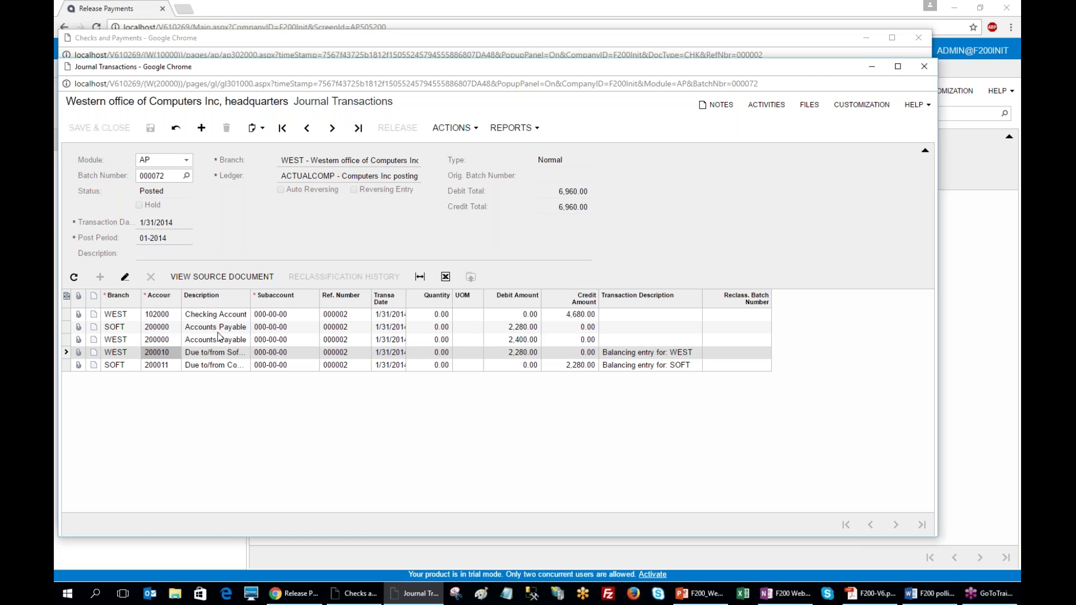
left_click(510, 329)
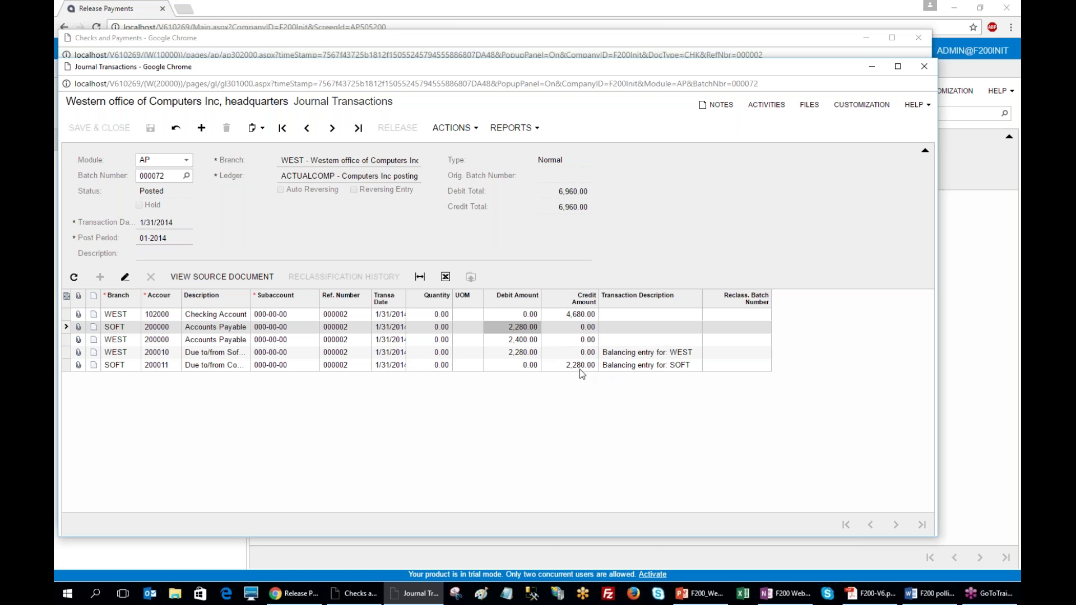
left_click(871, 593)
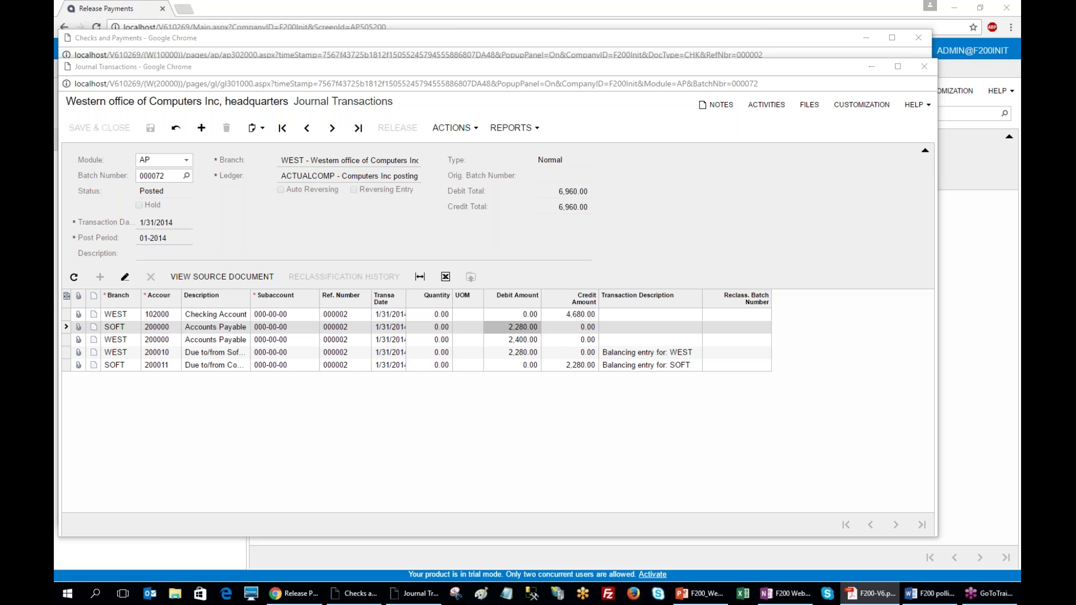
left_click(919, 69)
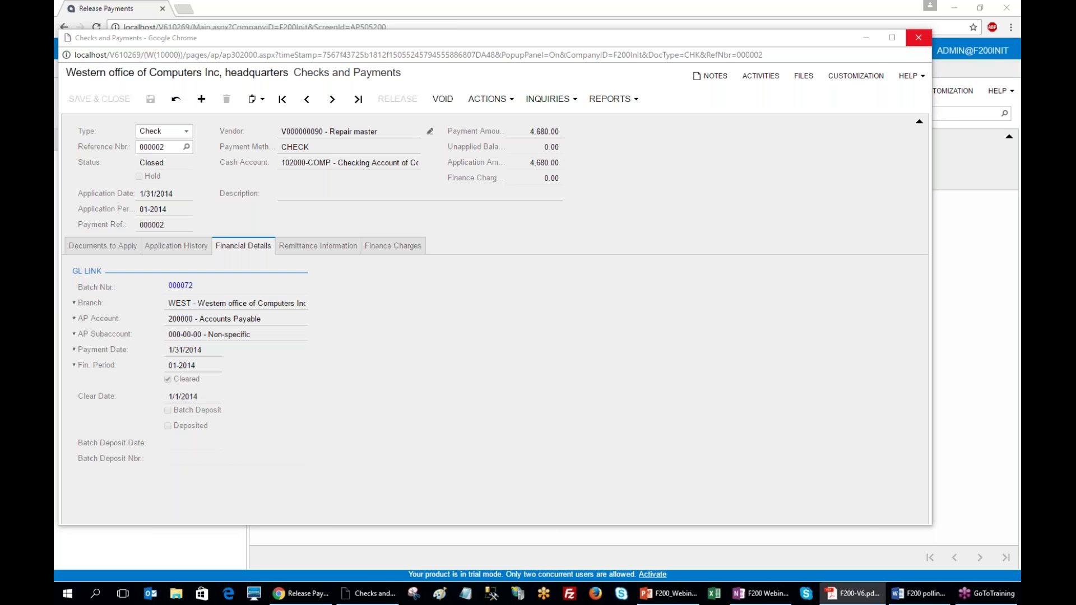
- Close the check window and start a new accounts receivable invoice for customer YY Studio
left_click(918, 37)
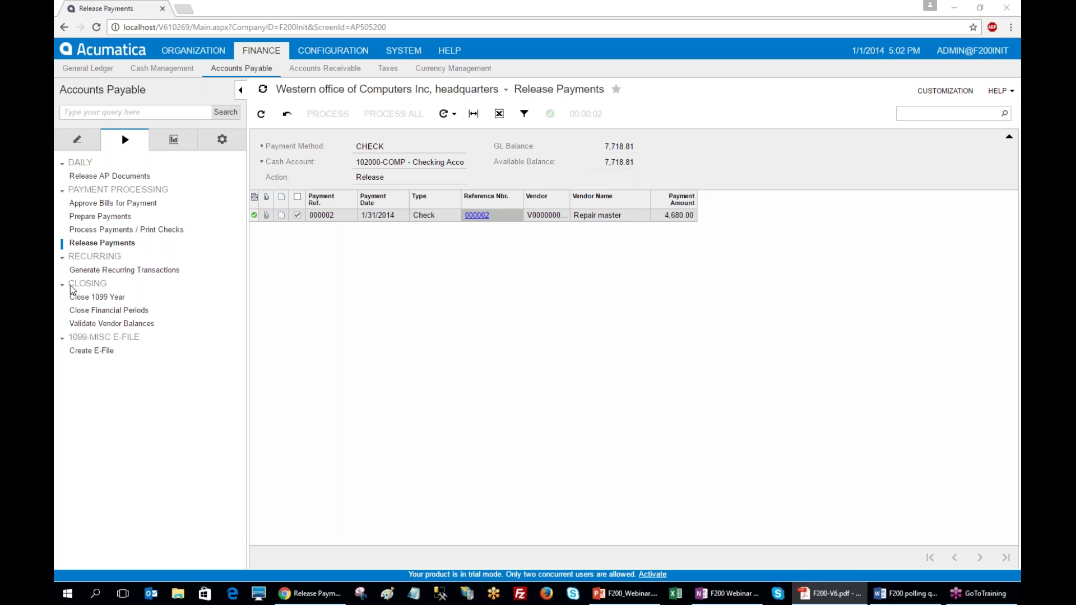
left_click(78, 142)
left_click(325, 68)
left_click(97, 178)
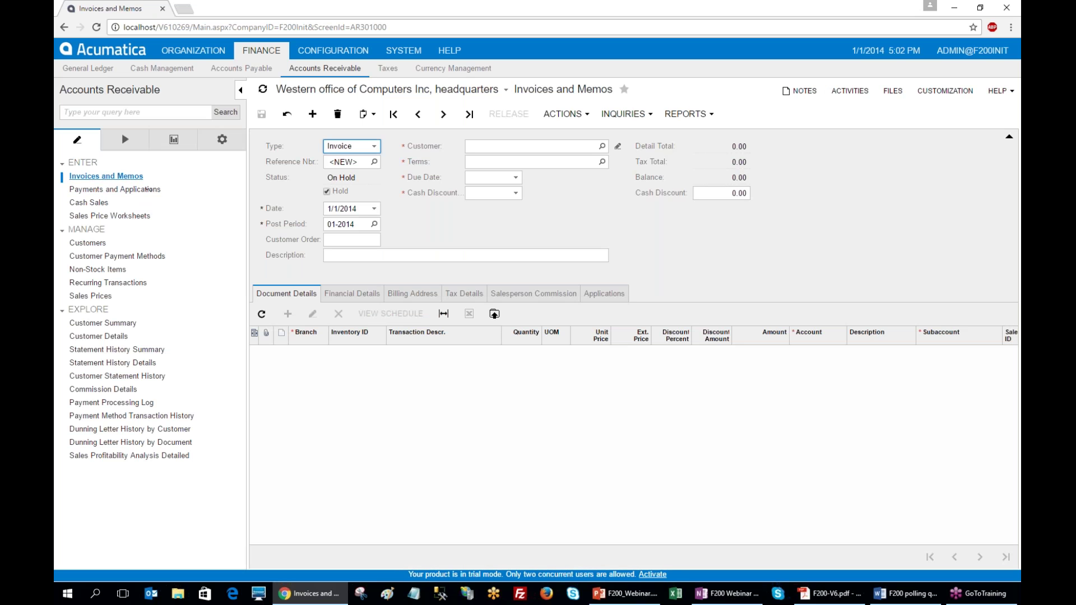
left_click(492, 145)
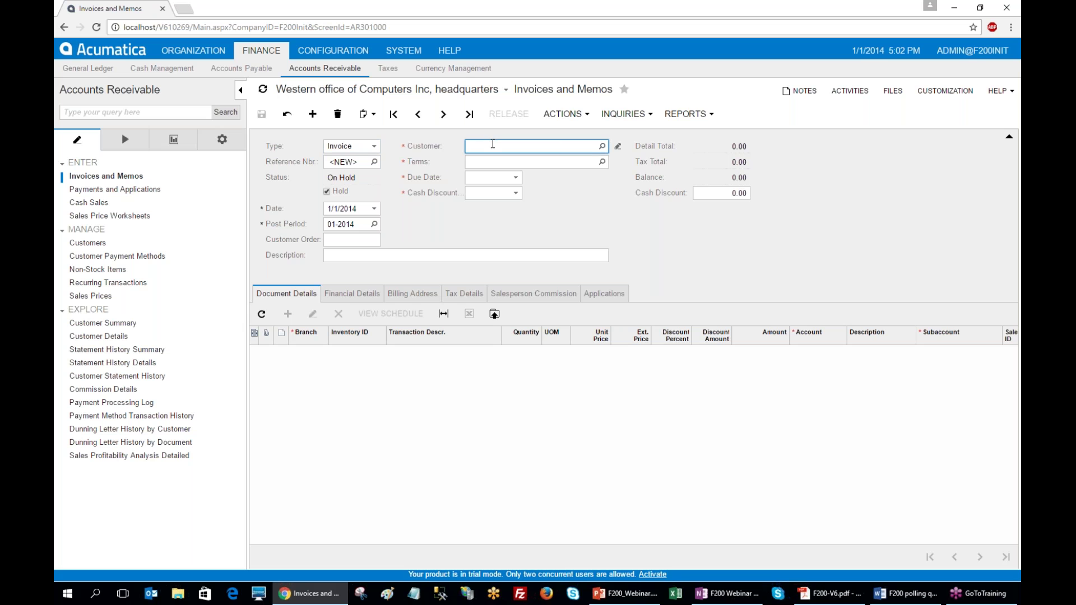
type("yy")
left_click(500, 161)
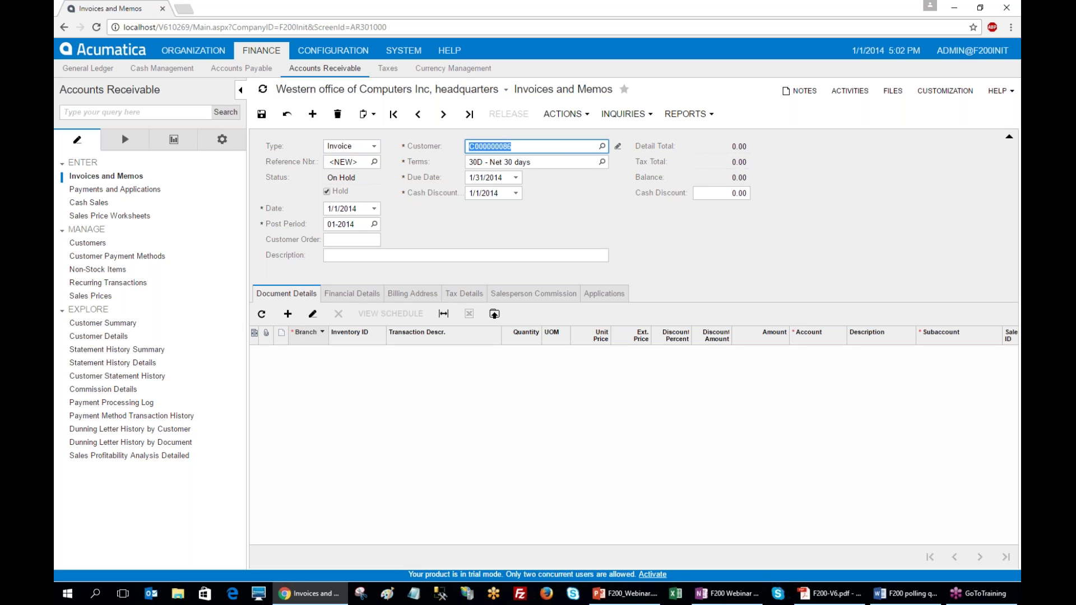
- Date the invoice 1/20/2014 and enter the description "Services Delivered for project P0001"
left_click(328, 209)
type("0120")
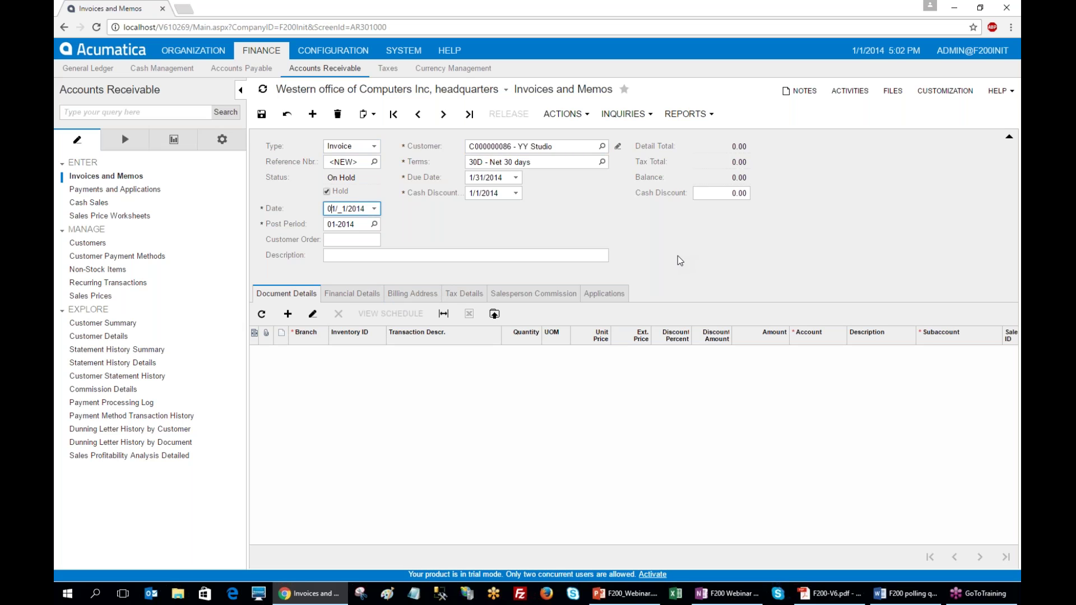
key("Tab")
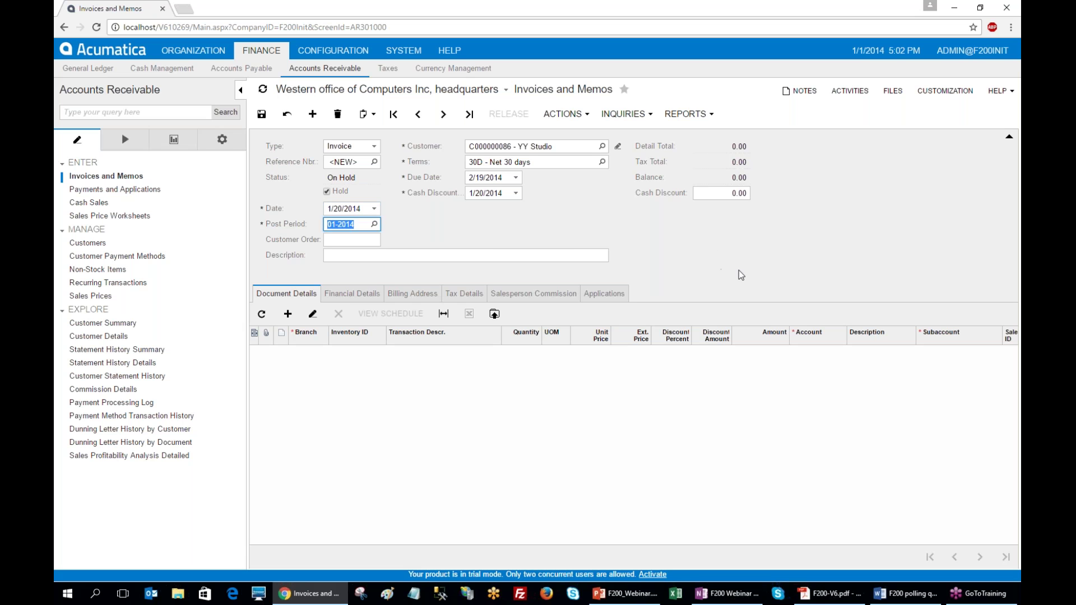
left_click(457, 253)
type("Services Delivered for project P0001")
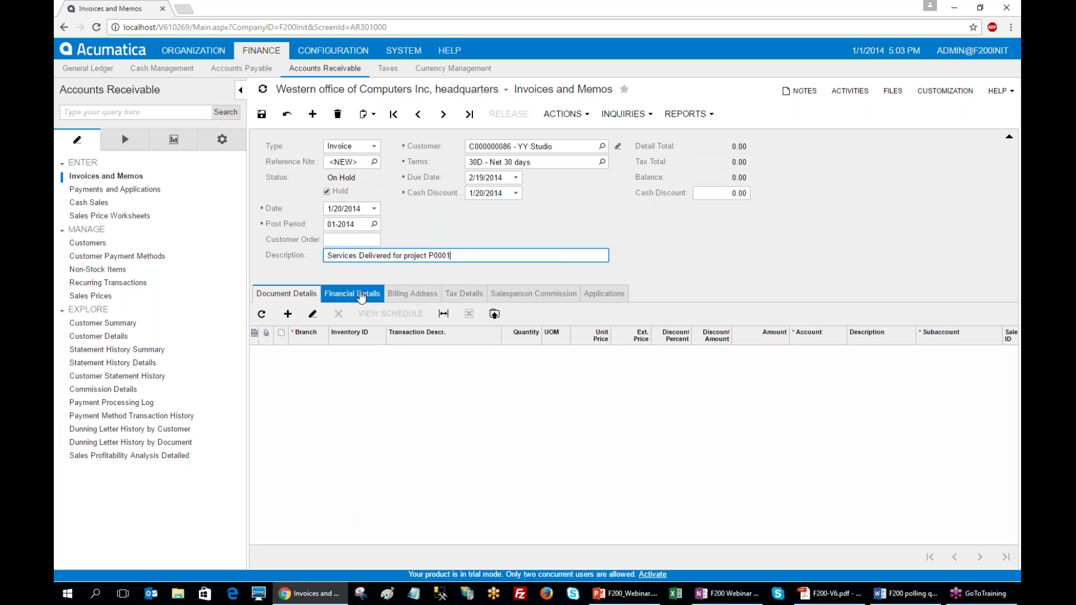
- Check the invoice's branch in its financial details, and add a WEST document line with an extended price of 900
left_click(358, 295)
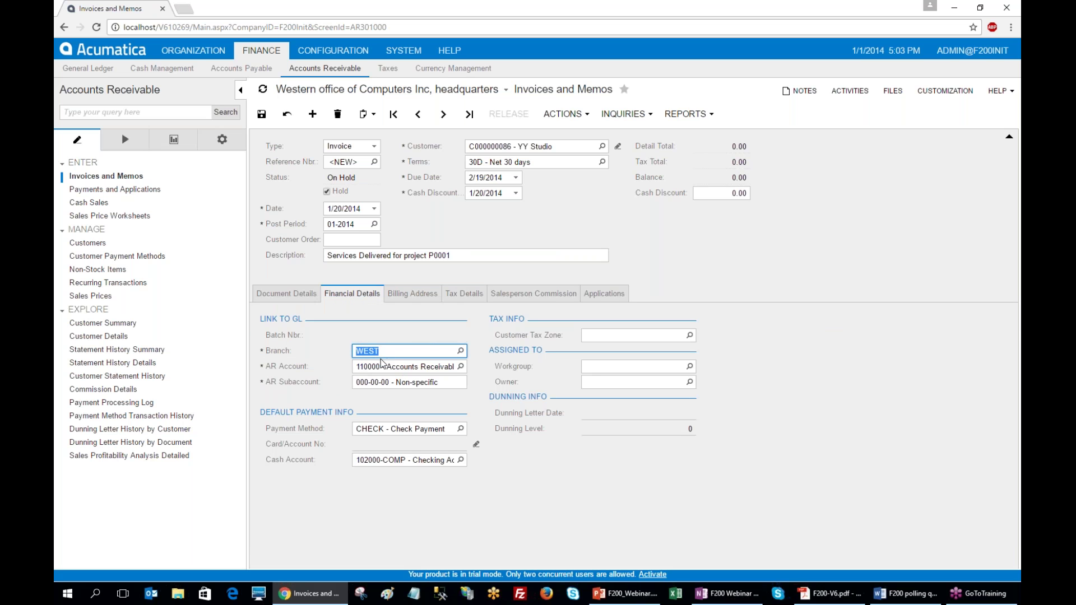
left_click(285, 292)
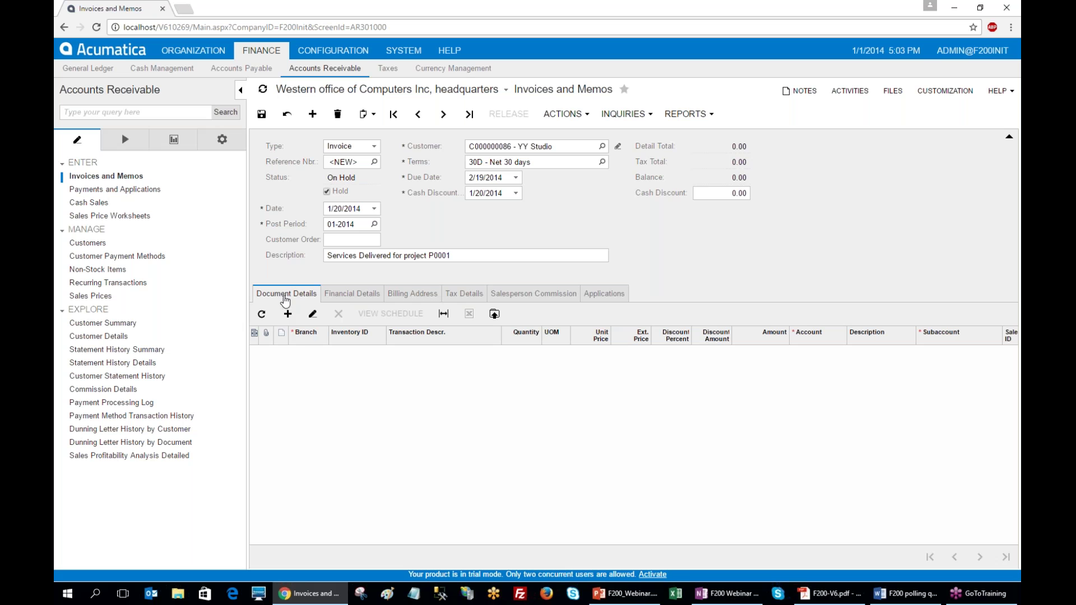
left_click(287, 314)
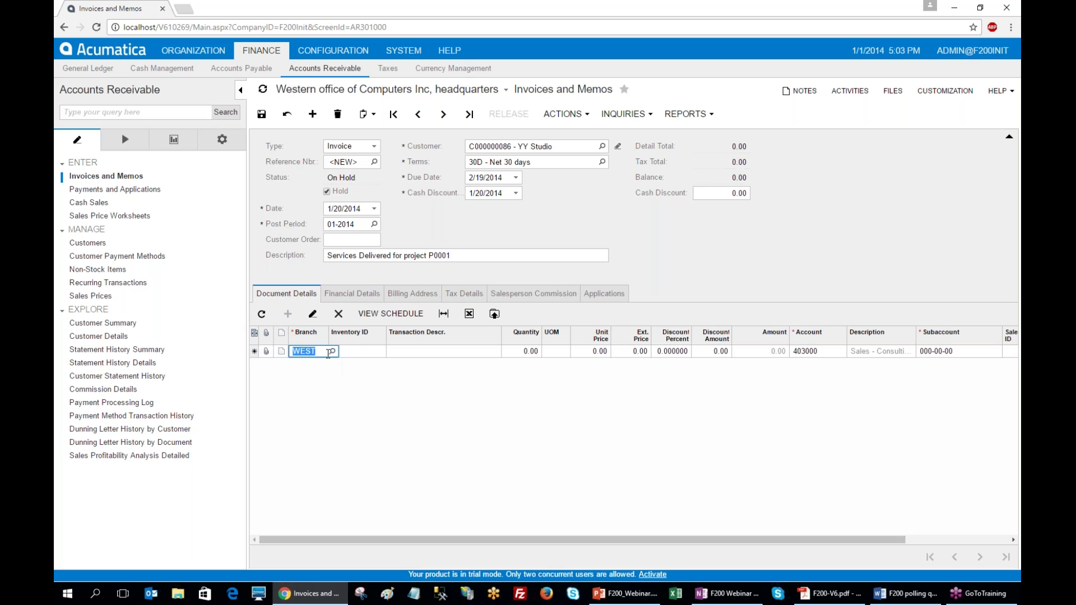
left_click(634, 353)
type("900")
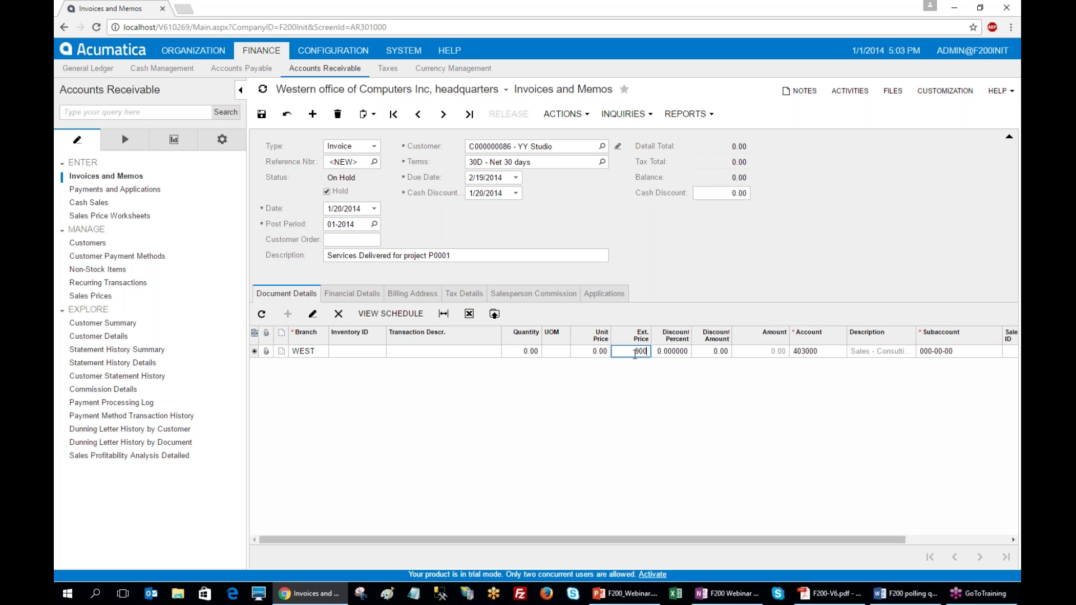
key("Down")
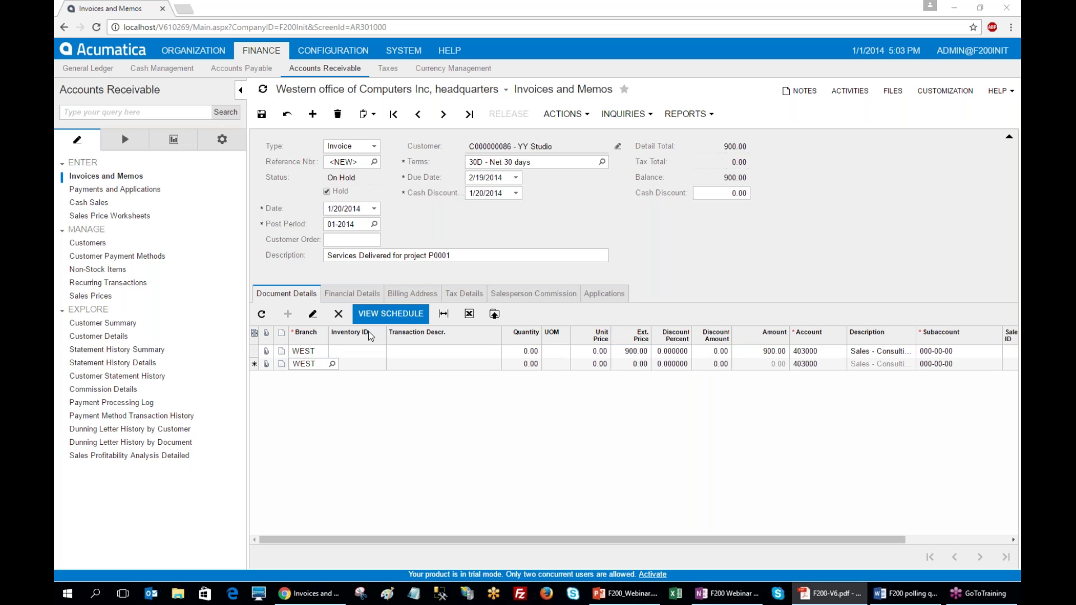
- Add a second invoice line for branch SOFT with an extended price of 3,000 and save the invoice
left_click(332, 365)
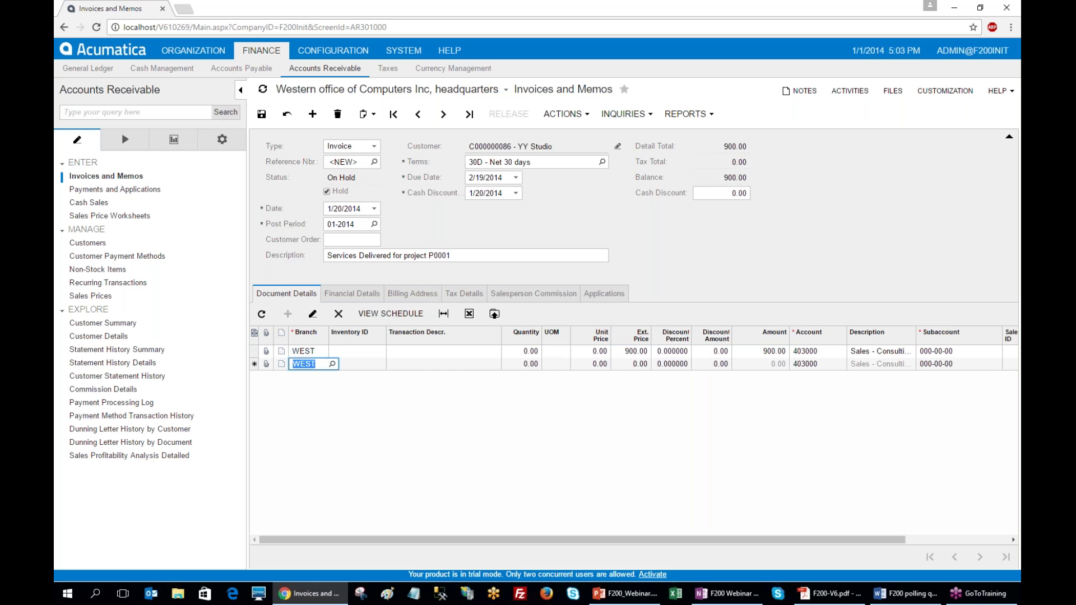
left_click(332, 453)
left_click(333, 455)
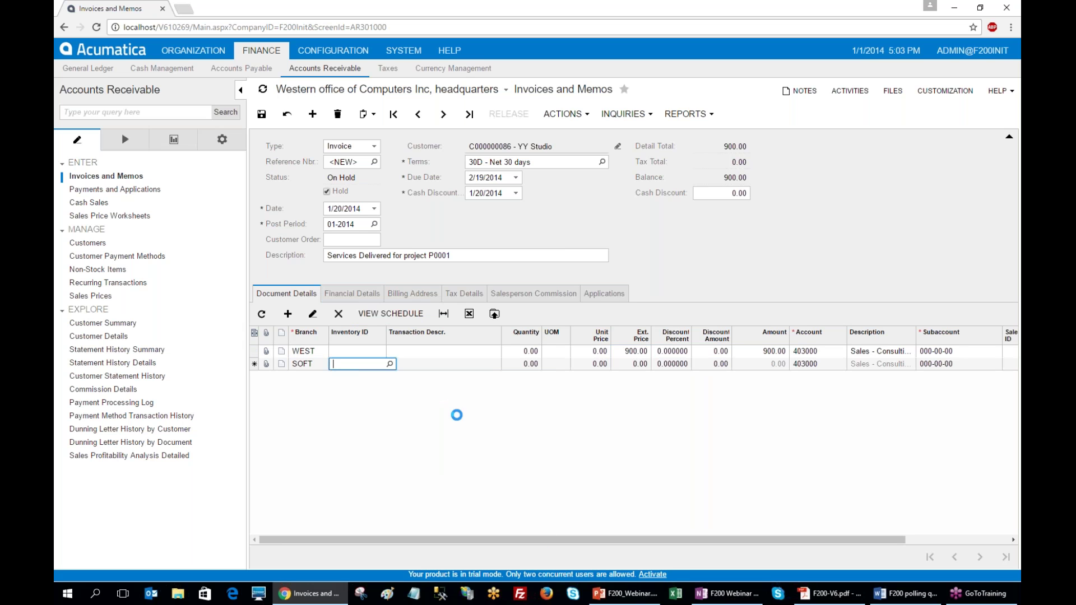
left_click(631, 364)
type("3000")
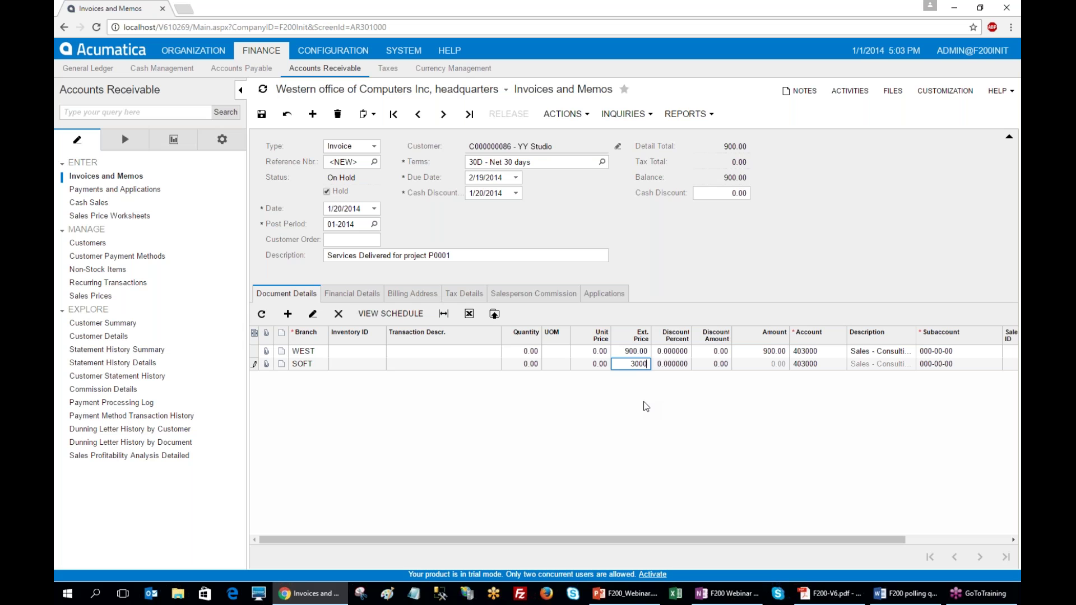
key("Tab")
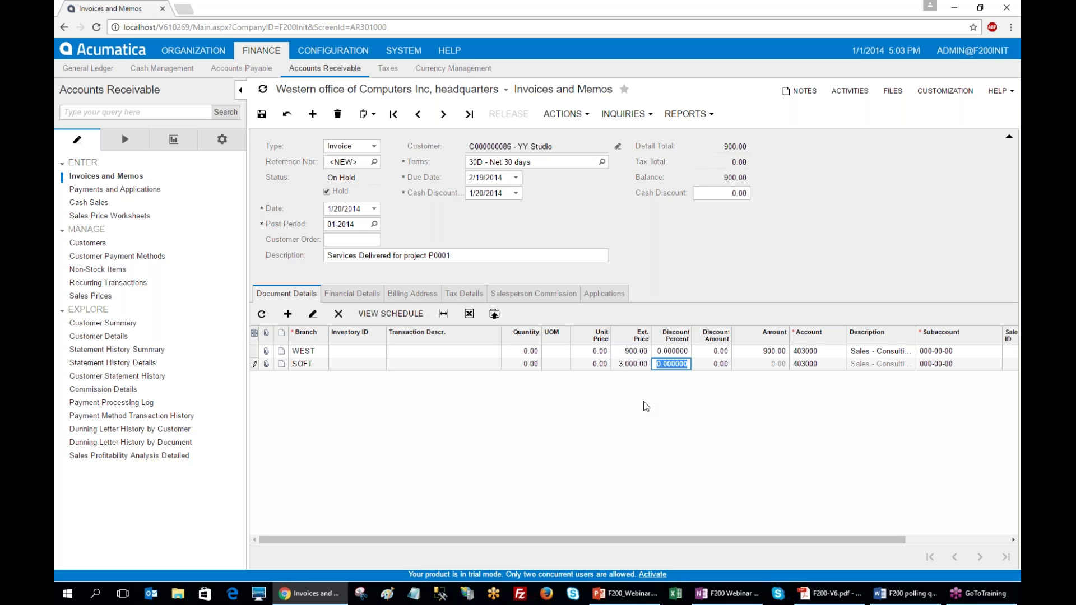
key("ctrl+s")
key("alt+Tab")
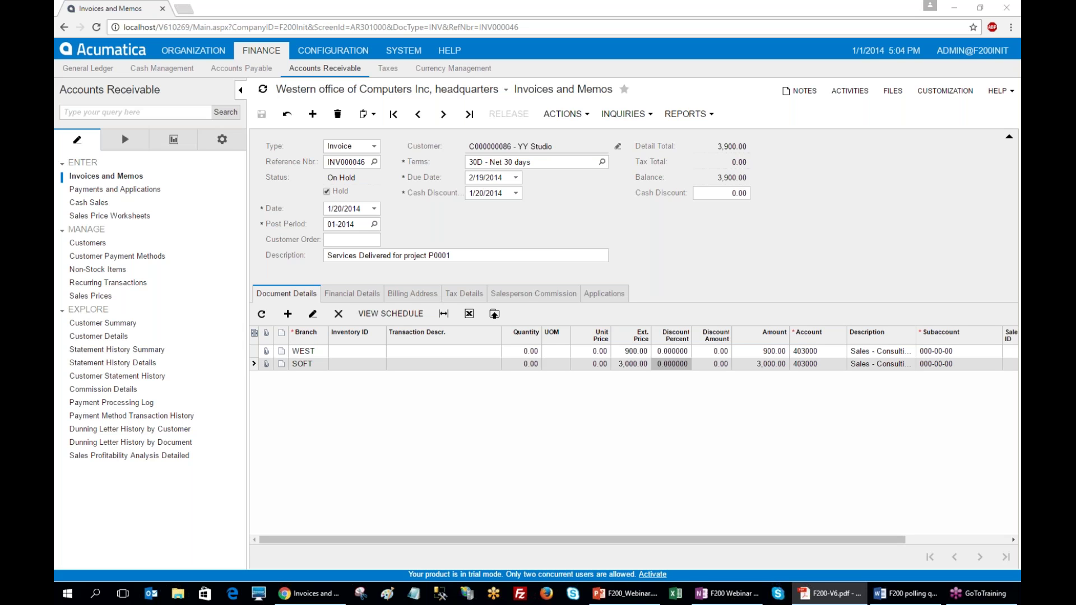
- Take the YY Studio invoice off hold and release it, and open the general ledger batch linked to it
left_click(326, 191)
left_click(503, 114)
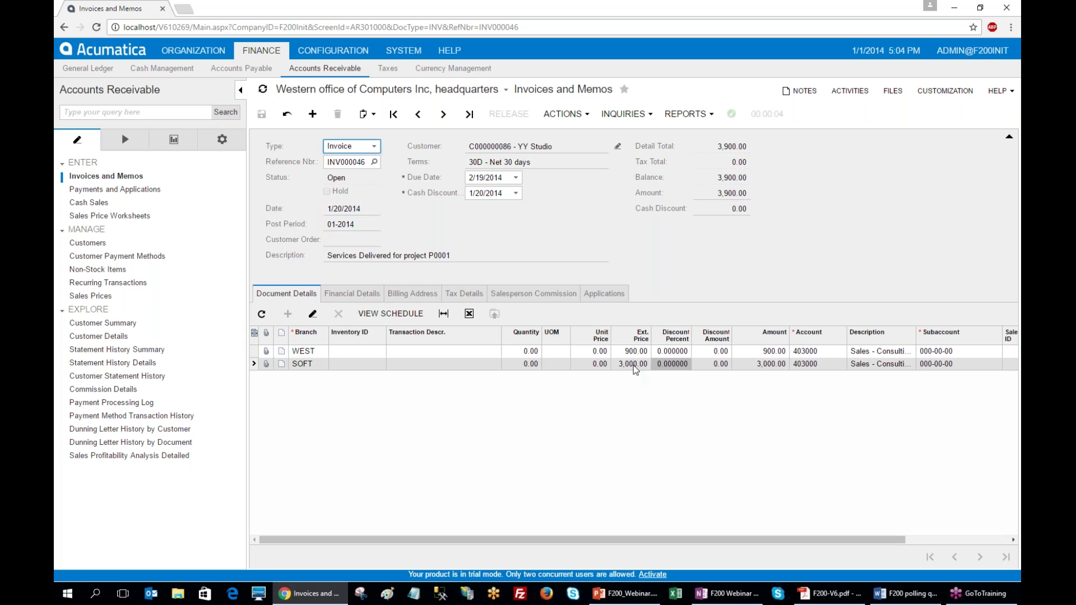
left_click(351, 293)
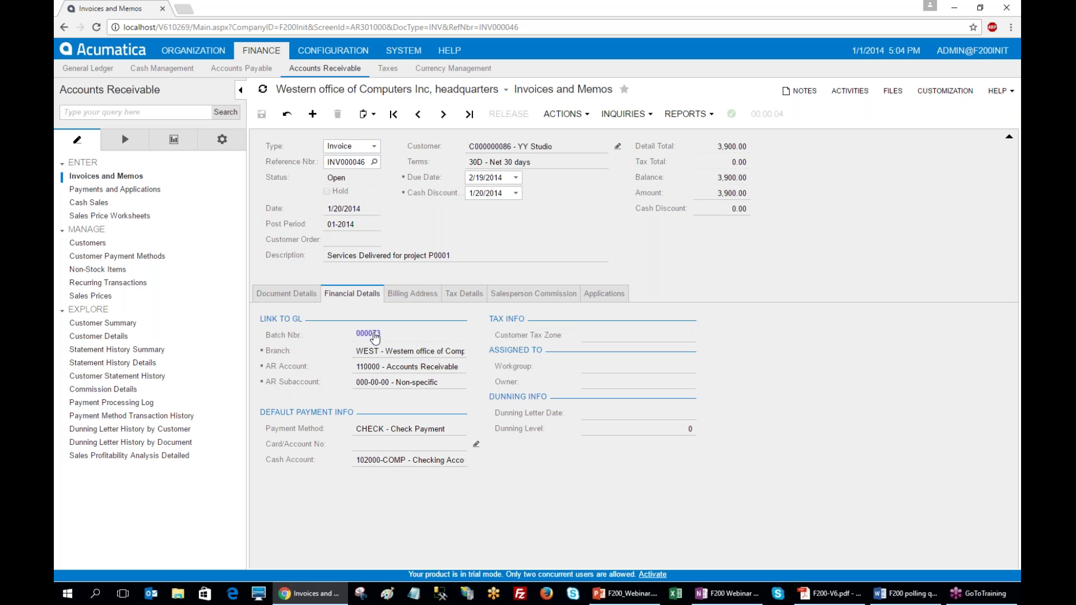
left_click(371, 334)
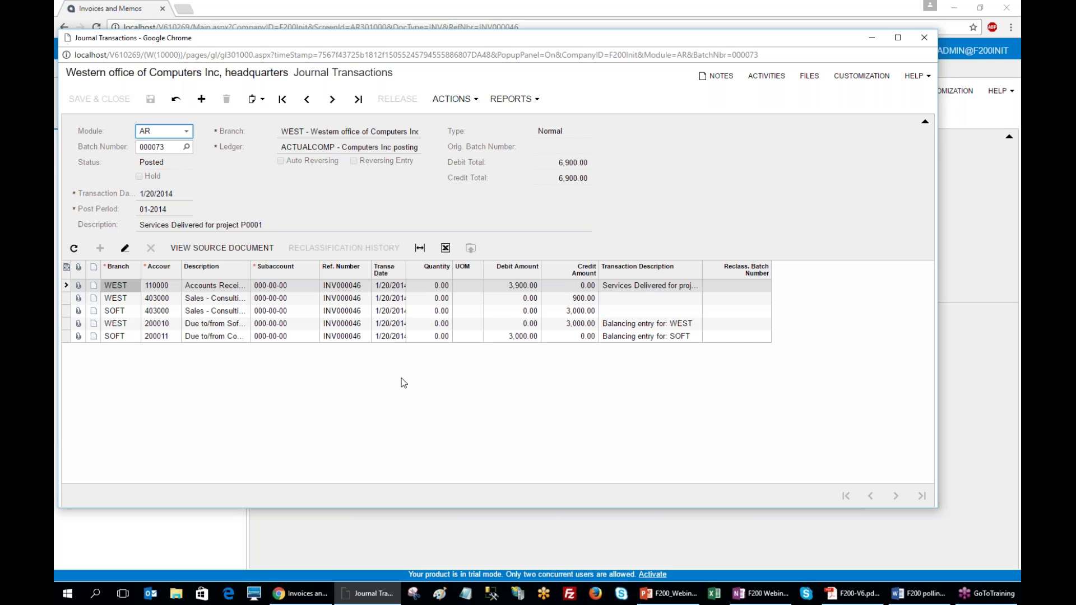
- Compare the SOFT consulting sales credit with the SOFT balancing entry in the invoice's journal batch, and close the batch
left_click(196, 312)
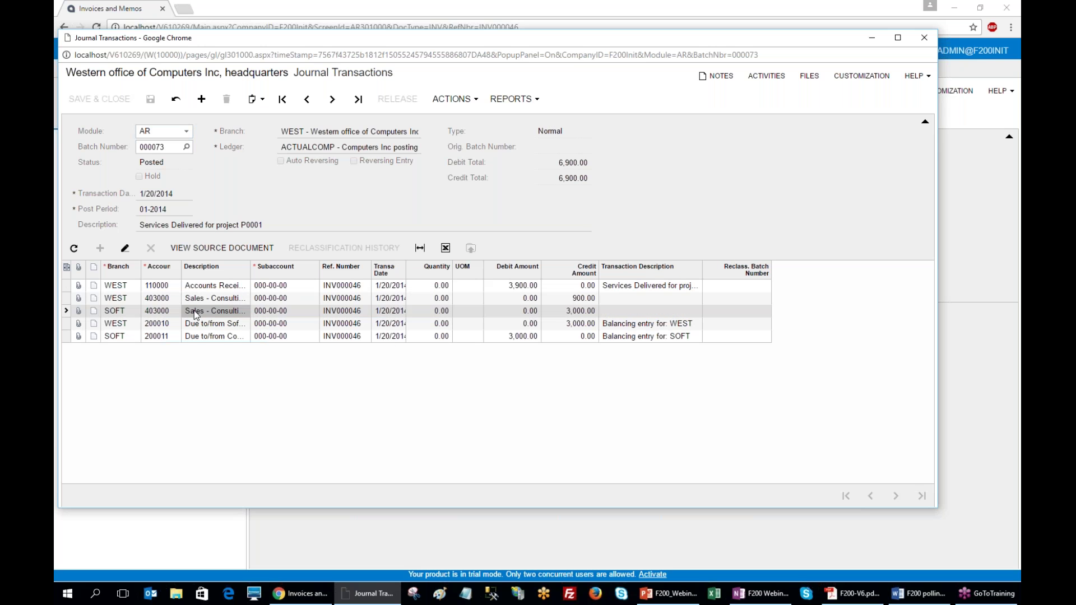
left_click(569, 311)
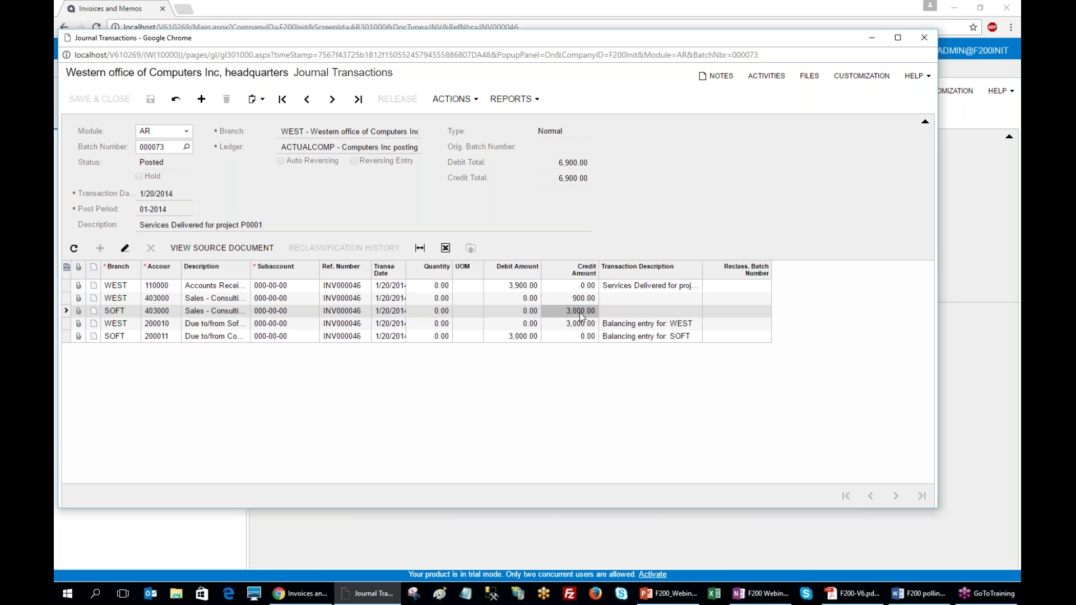
left_click(525, 337)
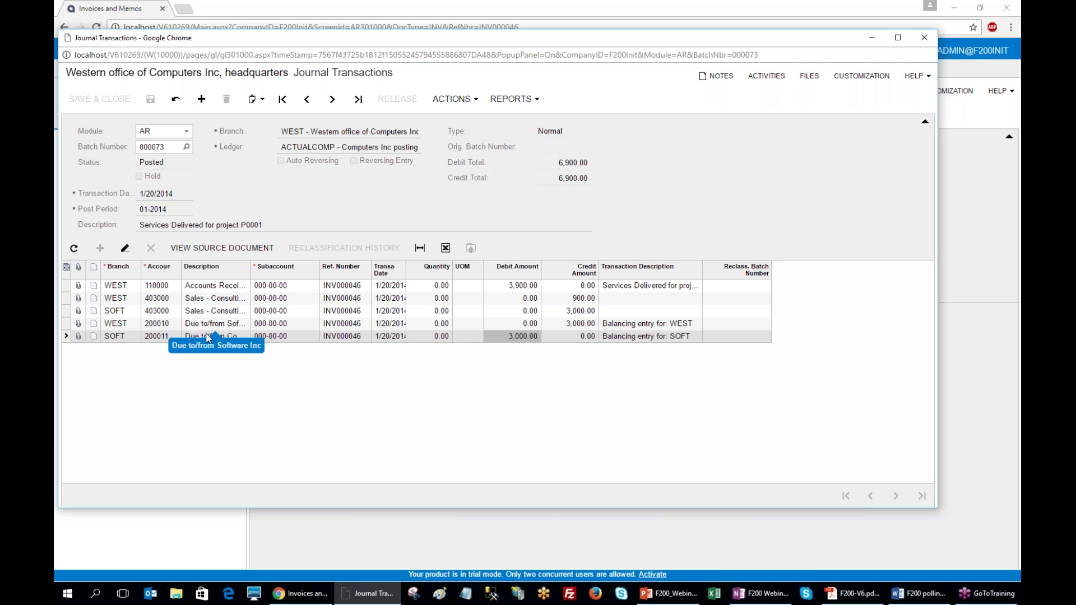
left_click(570, 313)
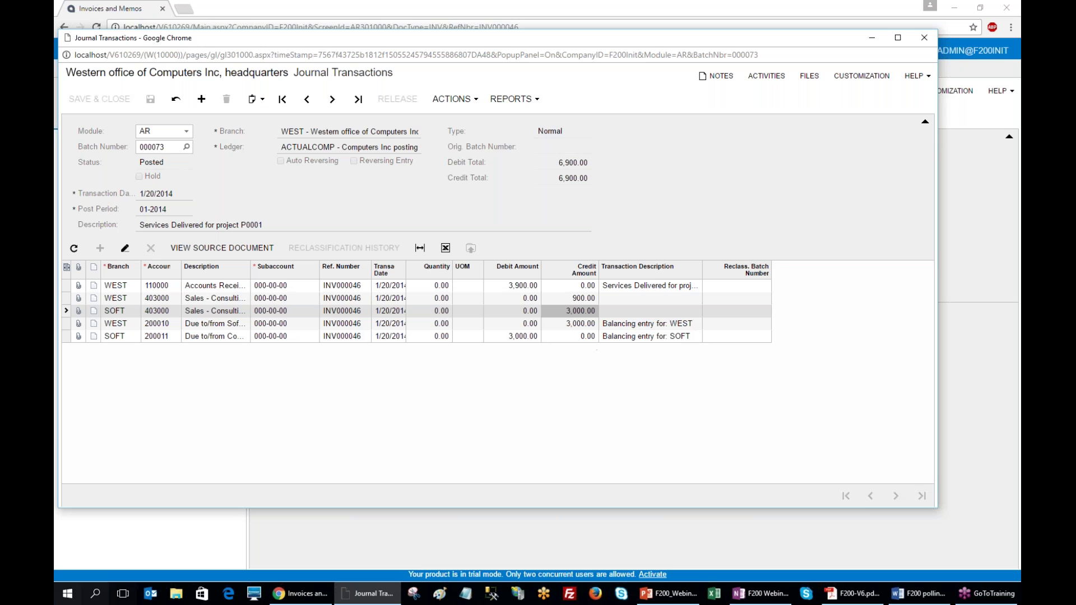
left_click(128, 593)
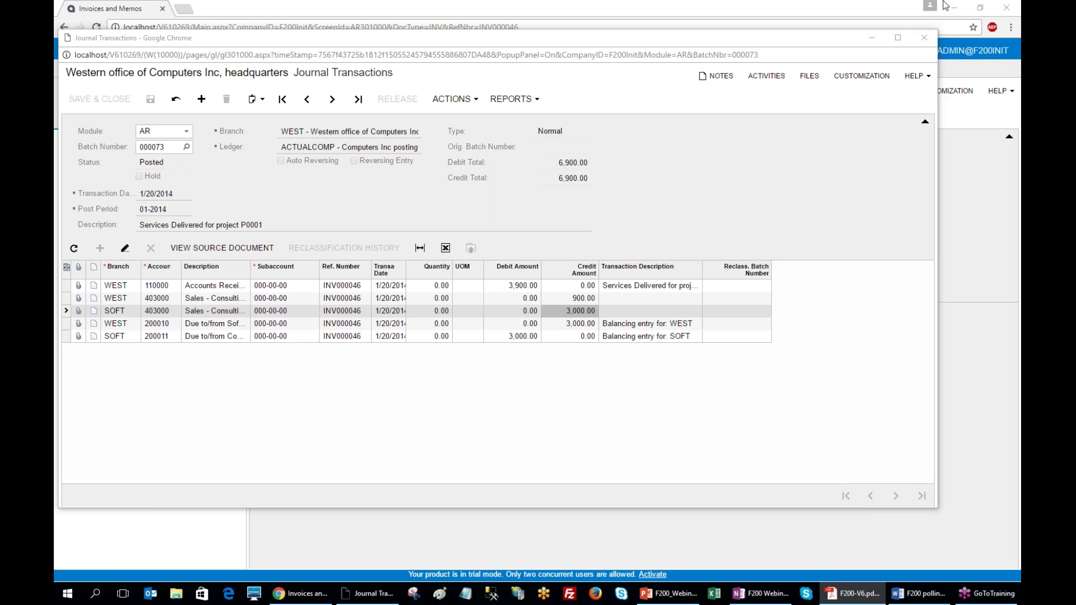
left_click(923, 38)
- Start a new accounts receivable payment for YY Studio with a payment amount of 8,010.00
left_click(115, 190)
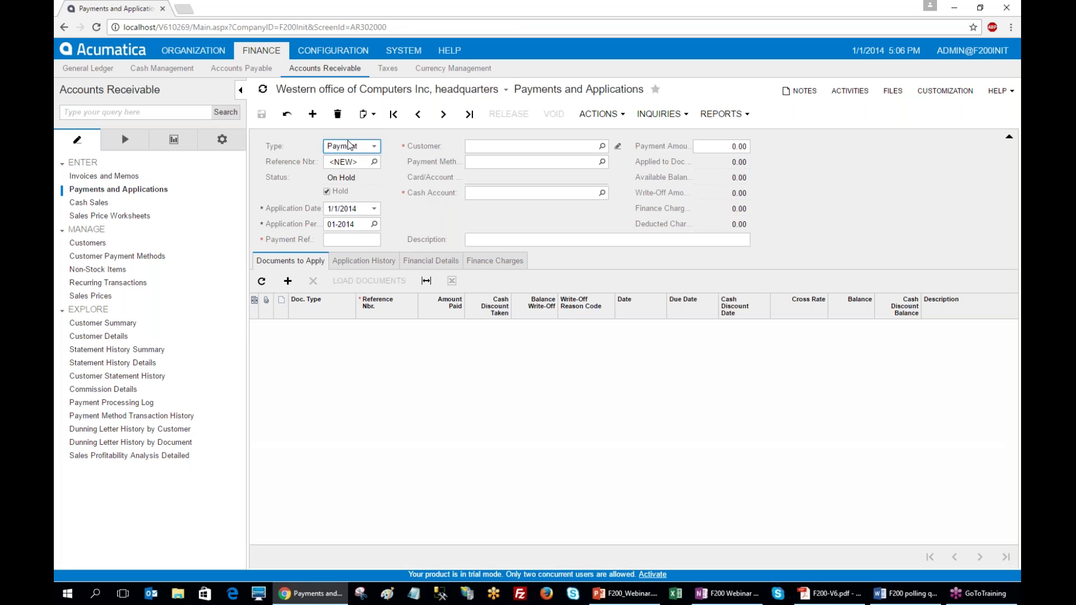
left_click(486, 146)
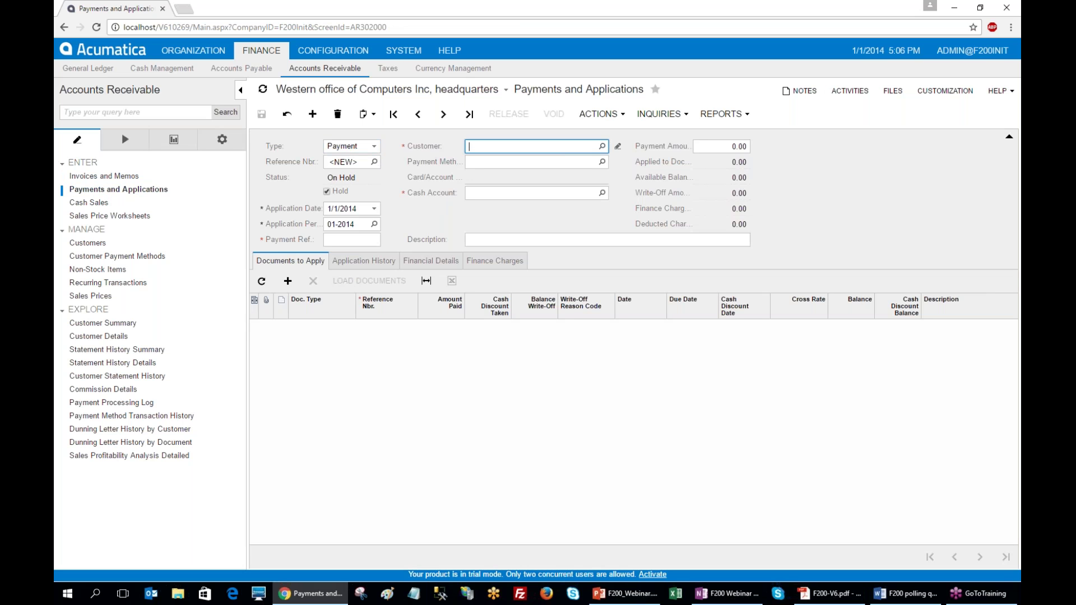
type("yy")
left_click(530, 161)
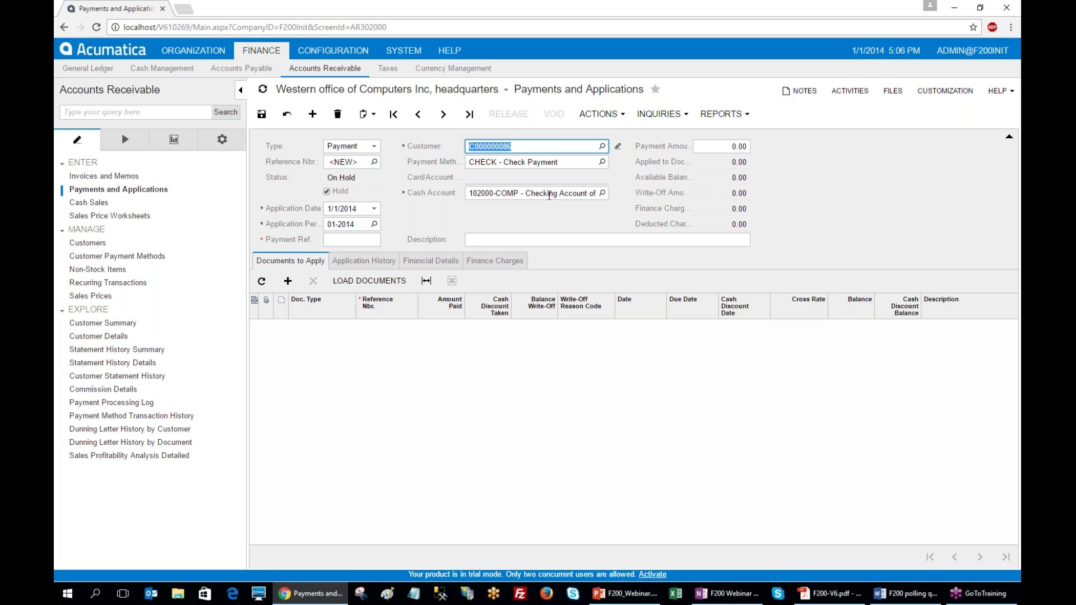
left_click(704, 149)
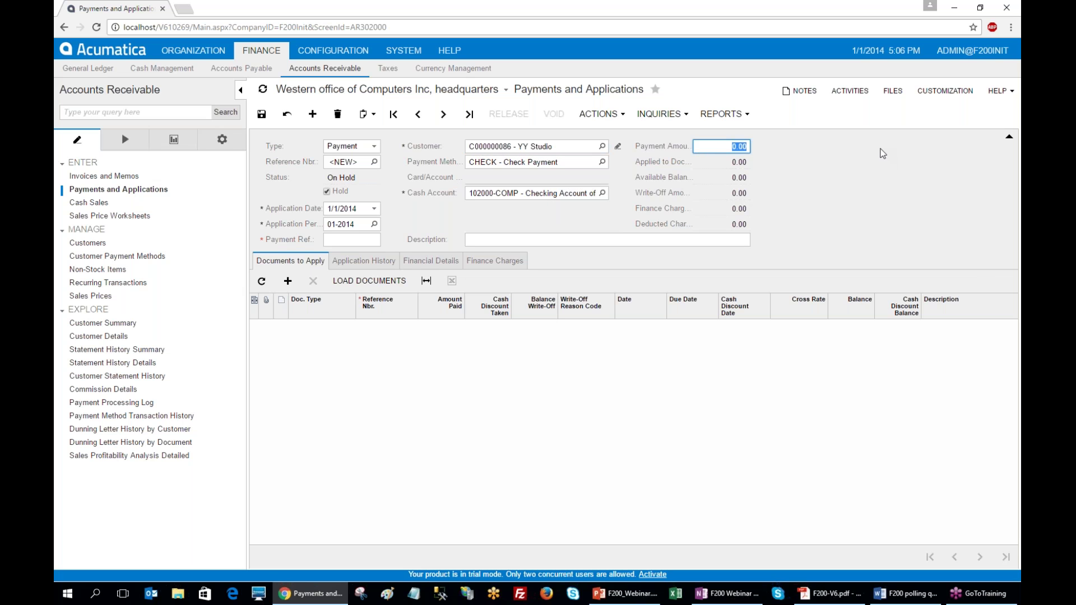
type("8010")
key("Tab")
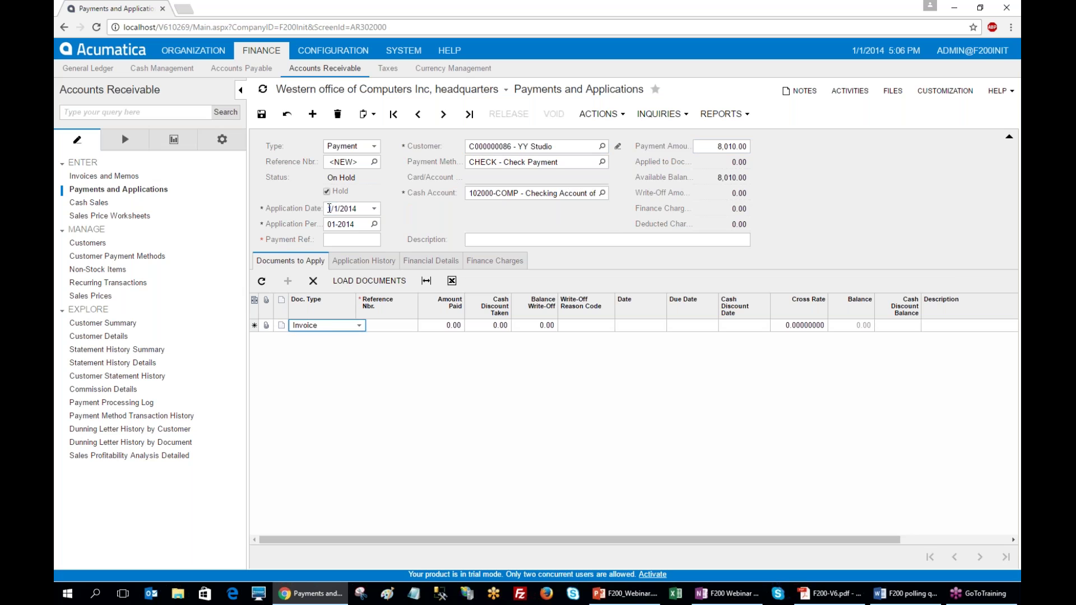
- Set the payment's application date to 1/30/2014 and its payment reference to 01302014Y, and save the payment
type("0130")
key("Tab")
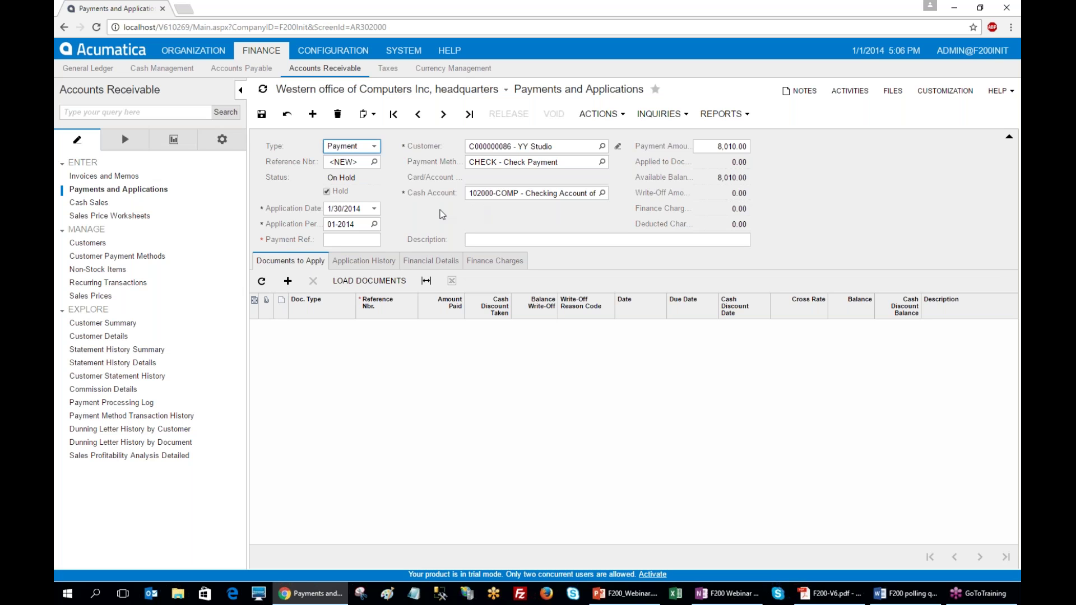
key("Tab")
type("01")
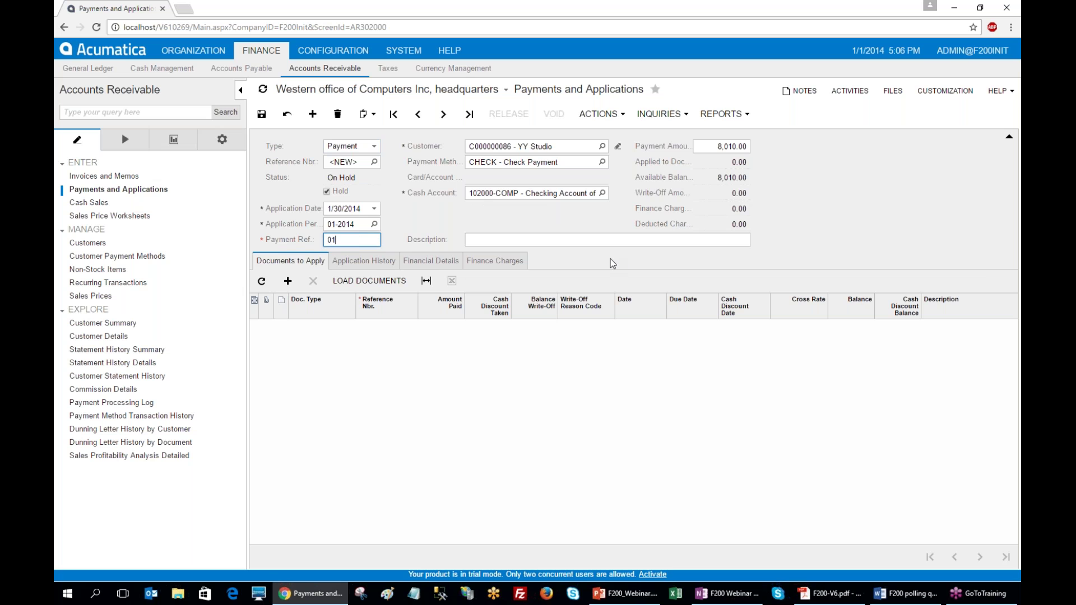
type("302014Y")
key("alt+Tab")
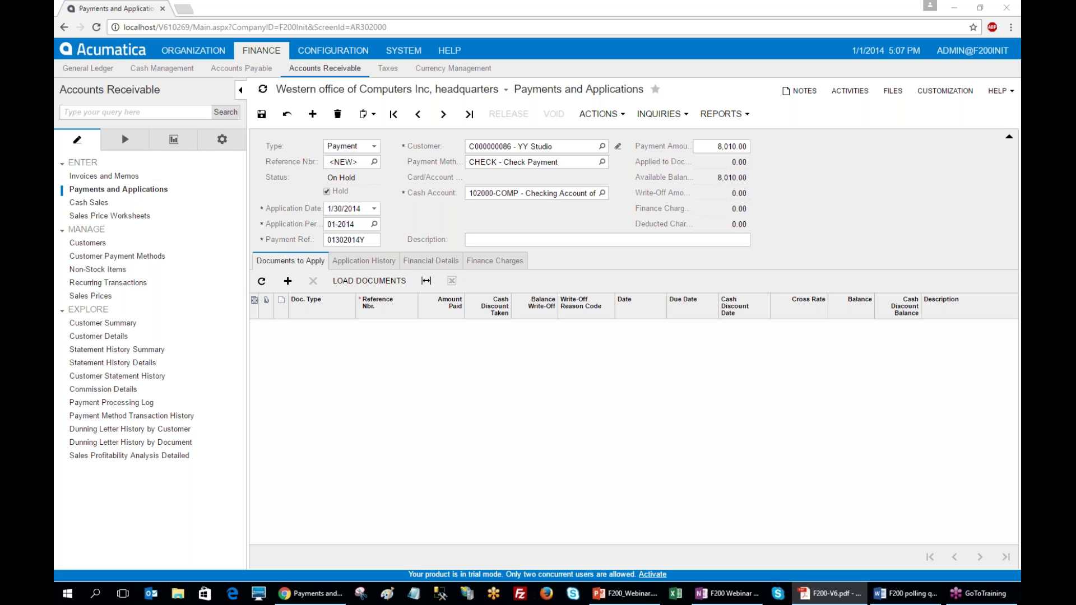
key("alt+Tab")
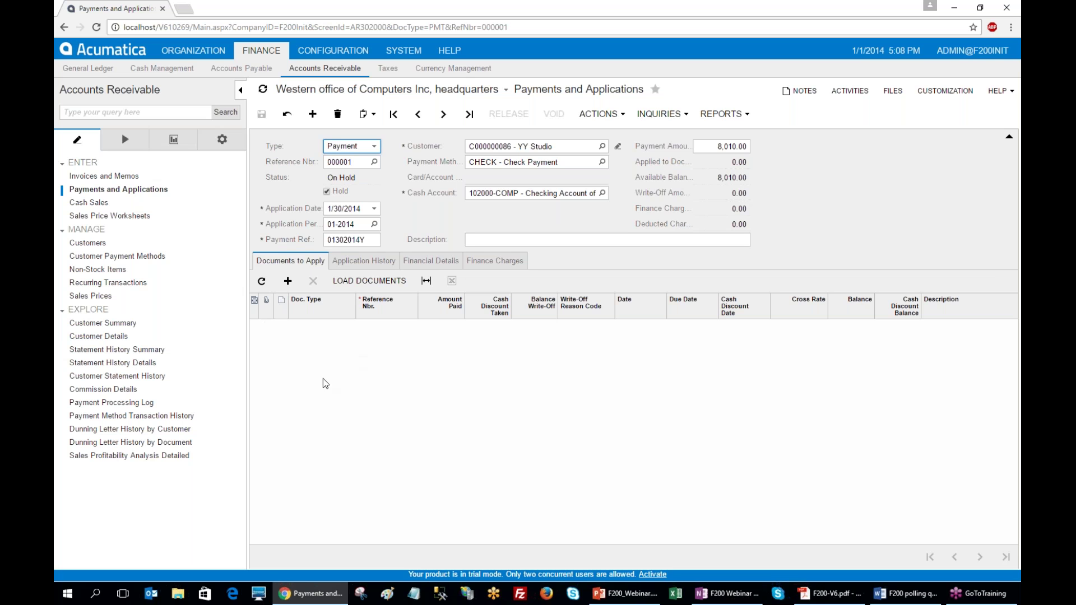
- Load the customer's open documents dated up to 1/30/2014 into the payment's documents to apply
left_click(364, 280)
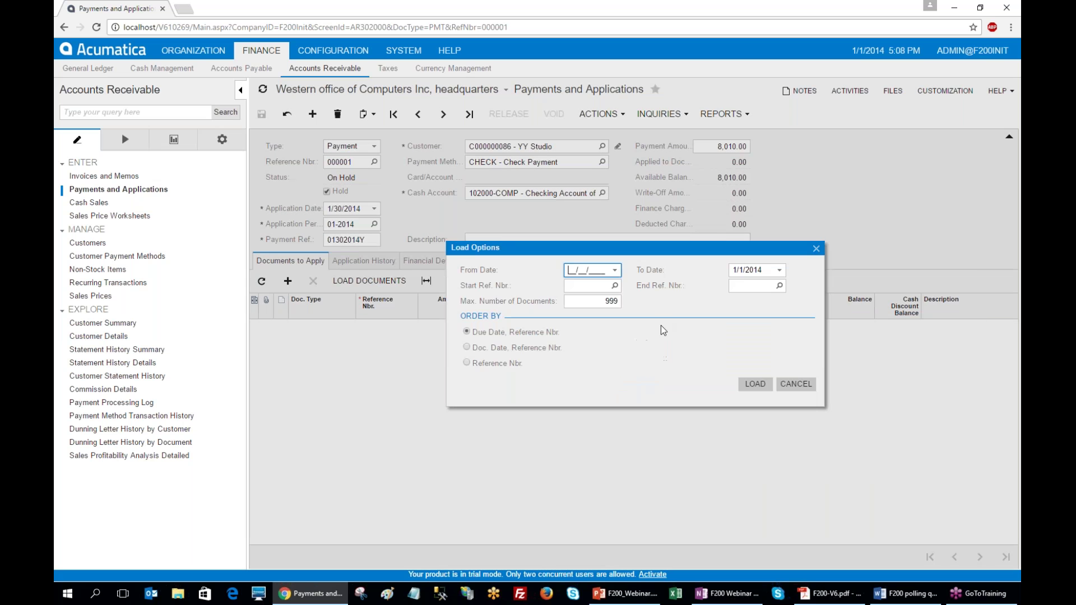
left_click(729, 271)
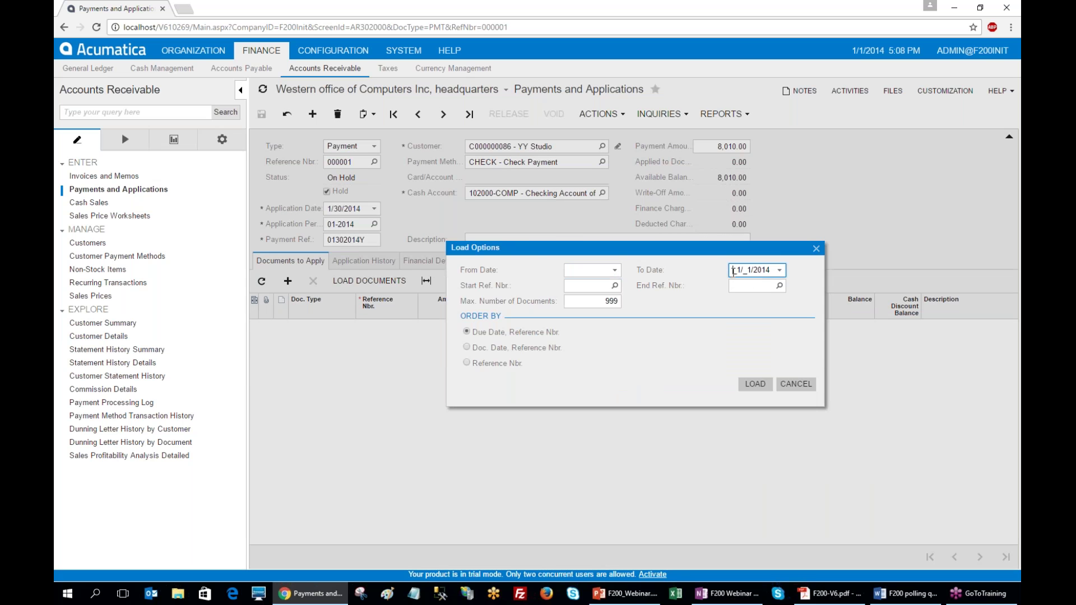
type("0130")
left_click(754, 384)
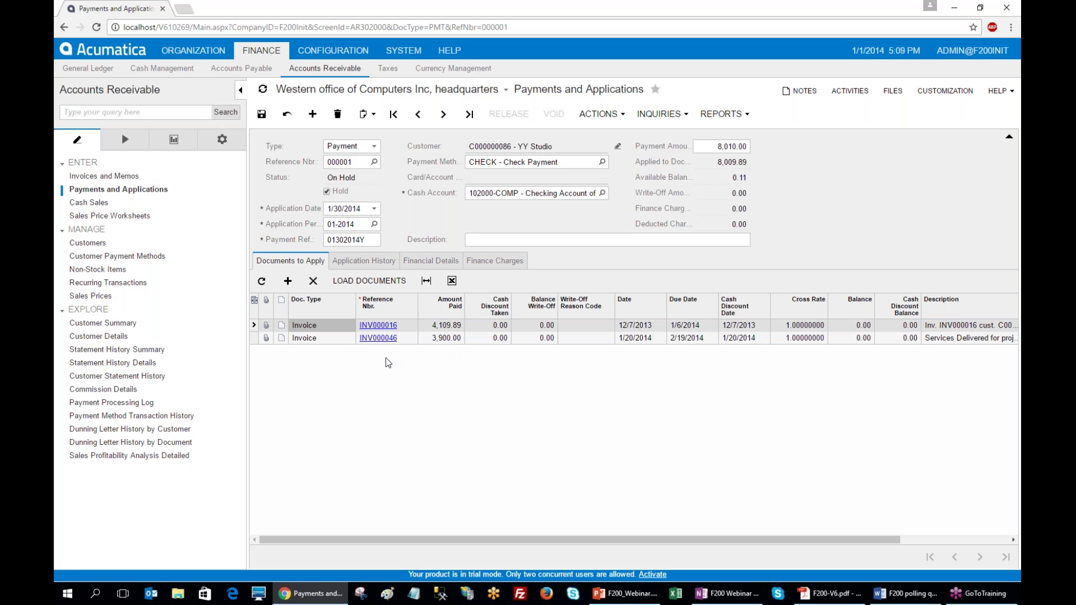
- Take the YY Studio payment off hold, save it, and release it
key("alt+Tab")
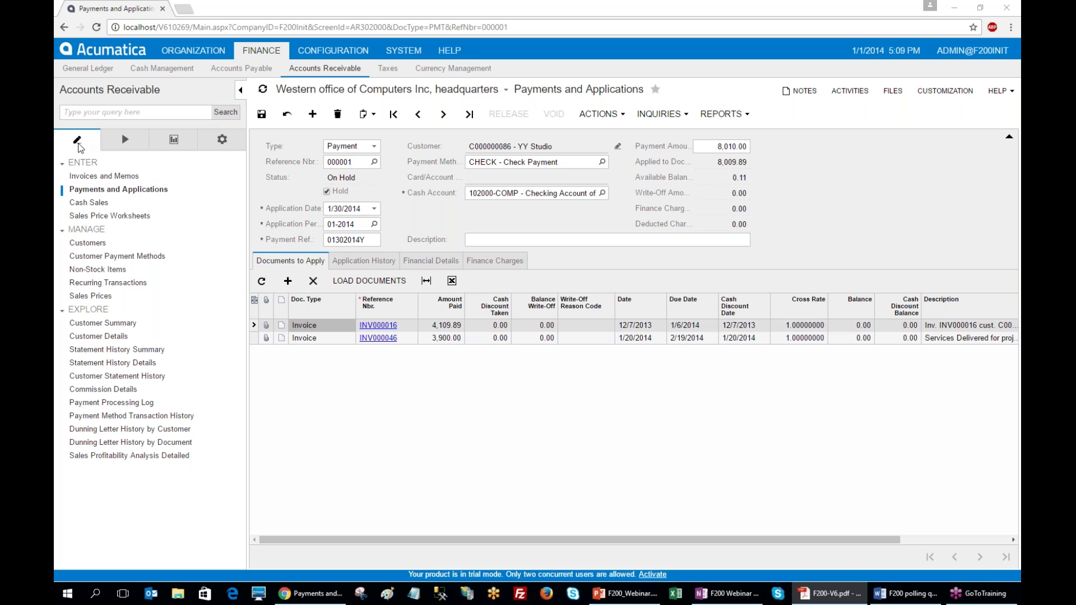
left_click(259, 116)
key("alt+Tab")
left_click(327, 191)
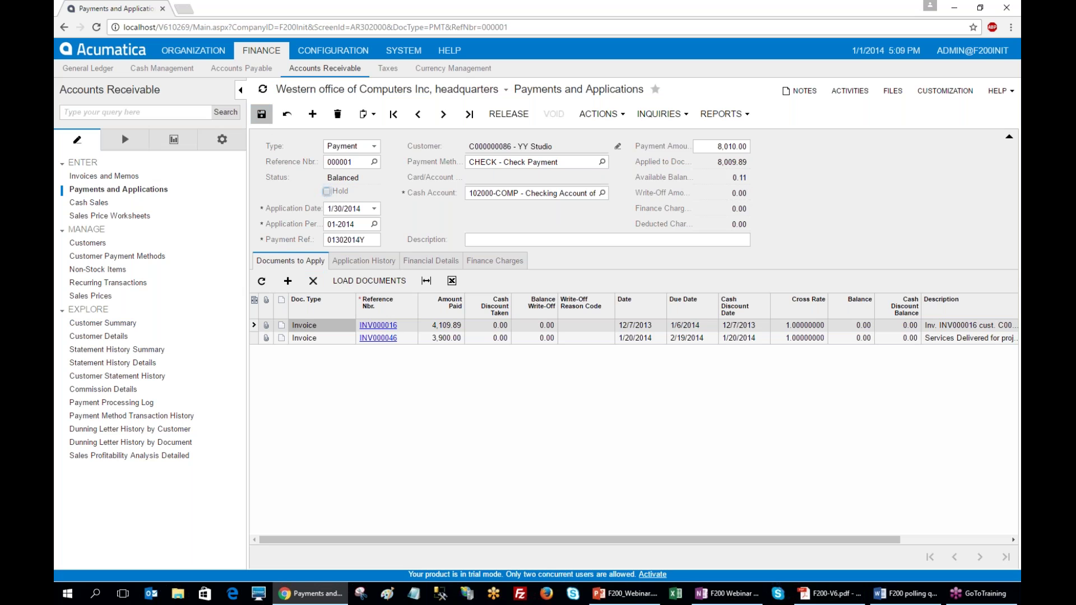
left_click(261, 113)
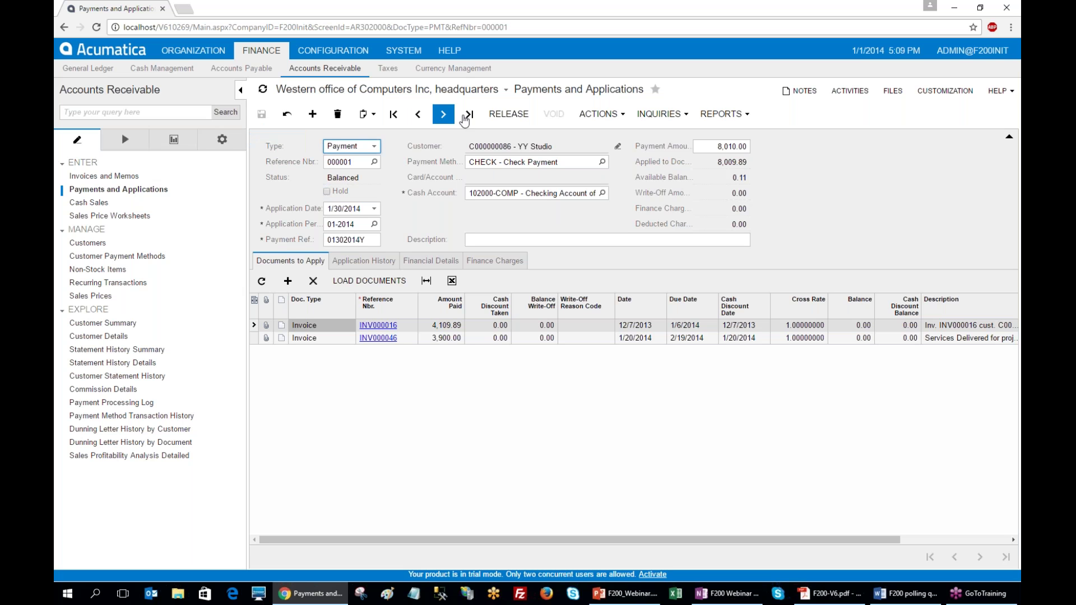
left_click(509, 118)
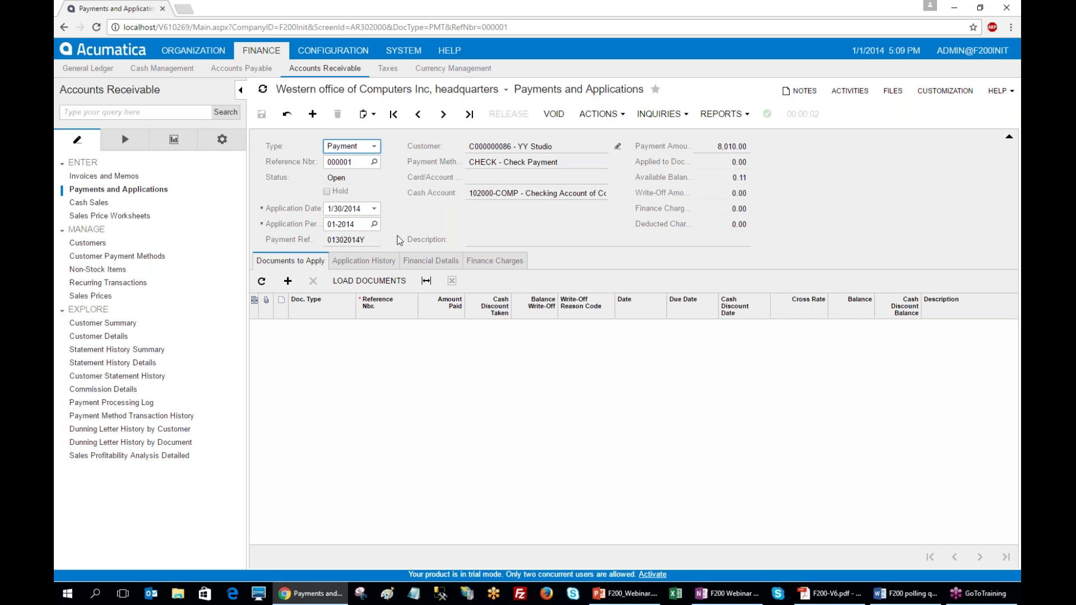
- Open the general ledger batch from the payment's financial details and examine the SOFT accounts receivable credit against the balancing entries
left_click(430, 261)
left_click(368, 300)
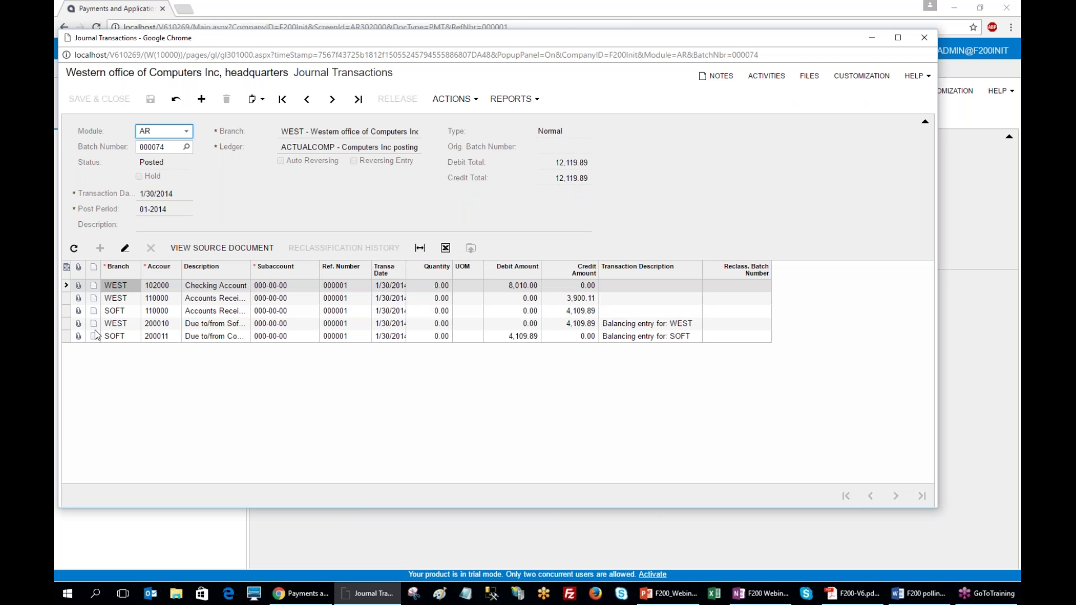
left_click(567, 313)
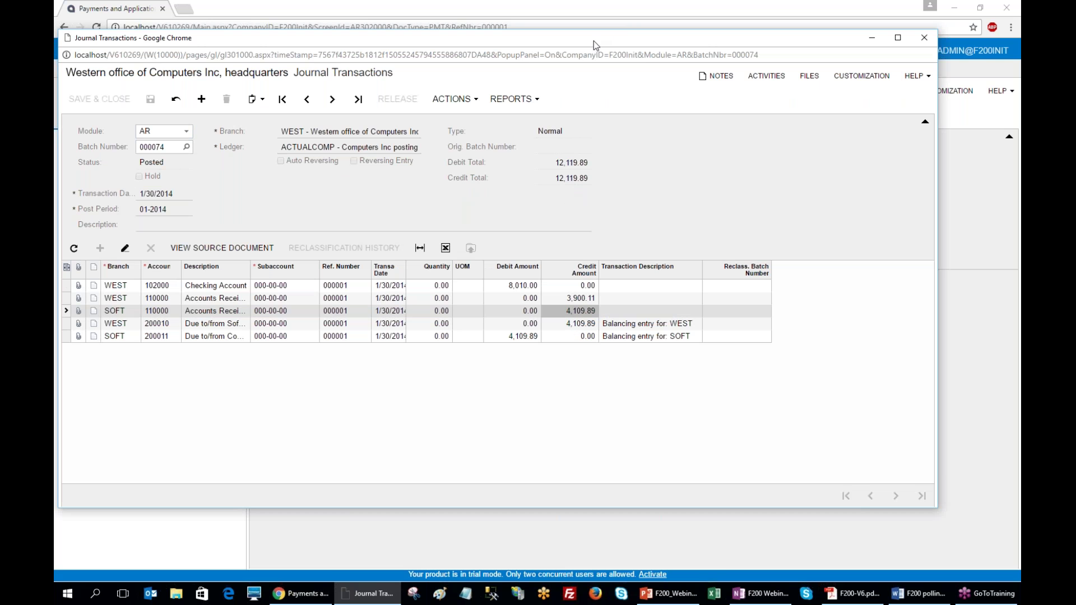
left_click_drag(599, 40, 602, 445)
- Open the batch linked to INV000016 in the payment's application history, review the SOFT accounts receivable credit, and close the batch
left_click(363, 261)
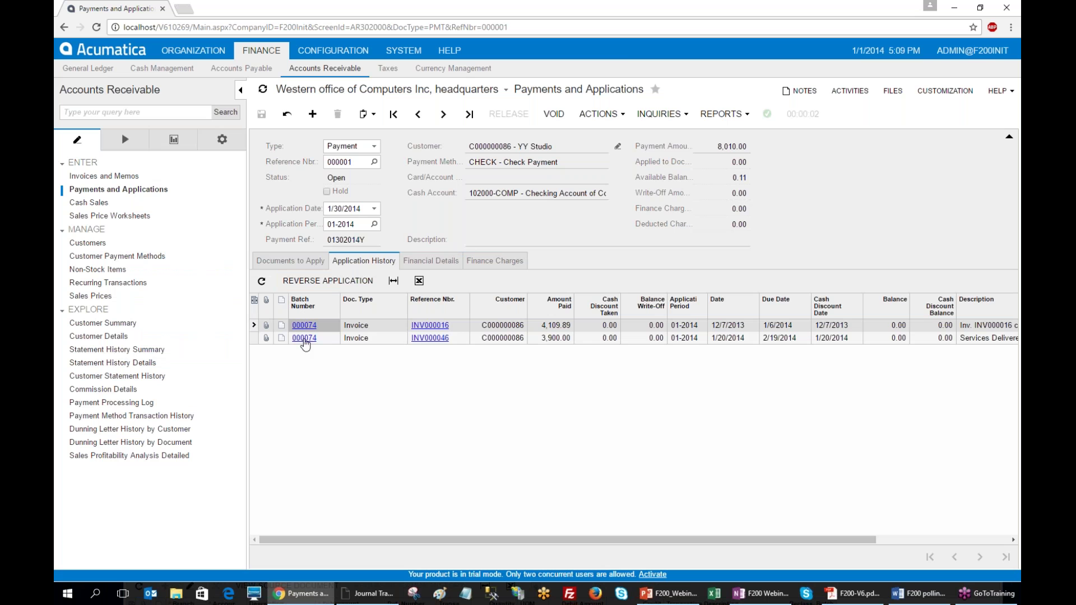
left_click(305, 326)
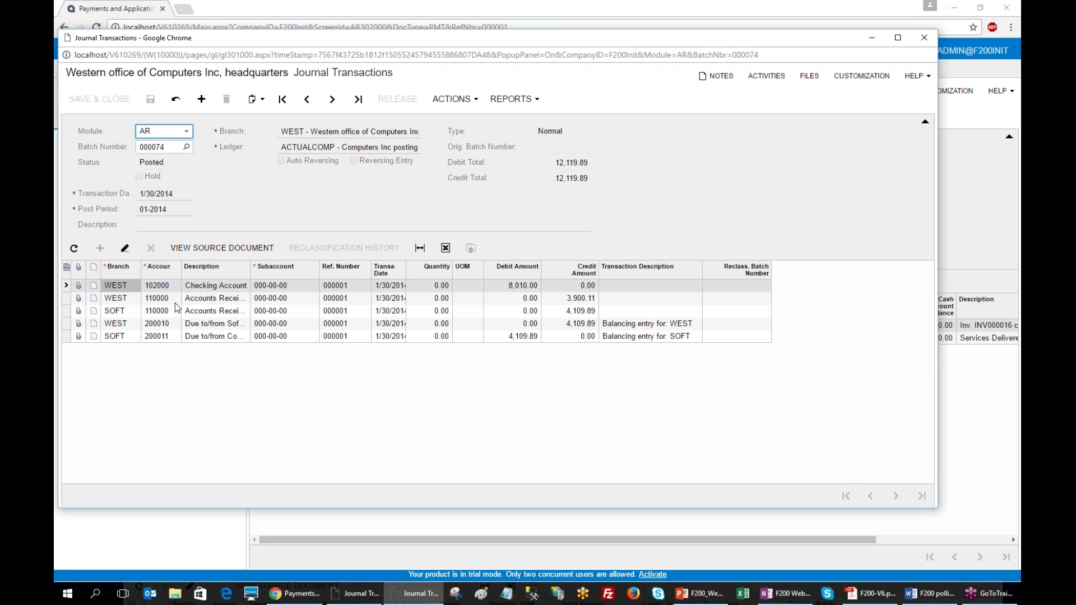
left_click(577, 312)
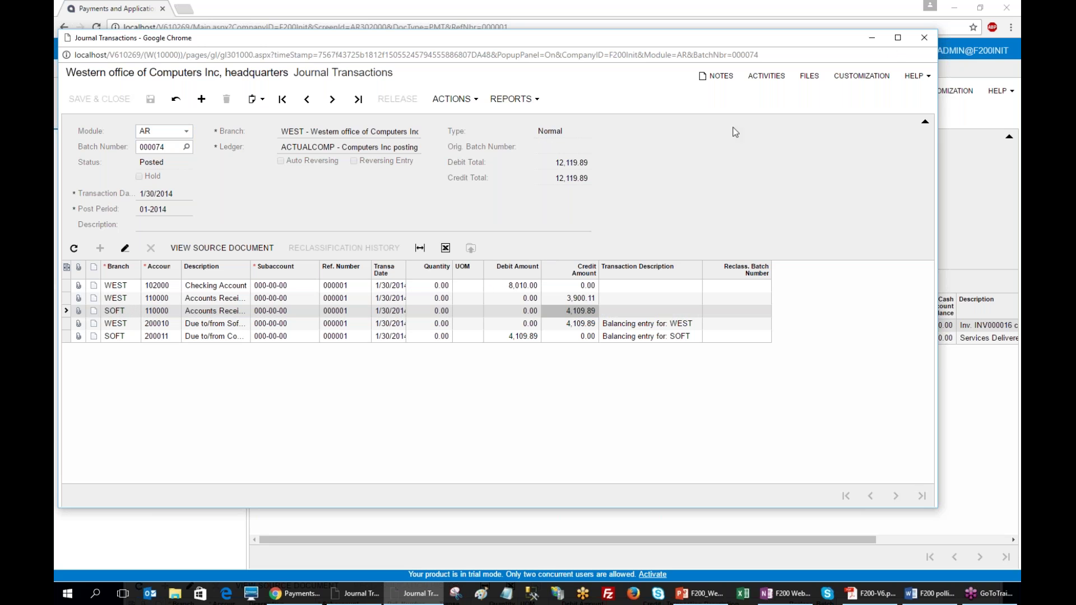
left_click(924, 39)
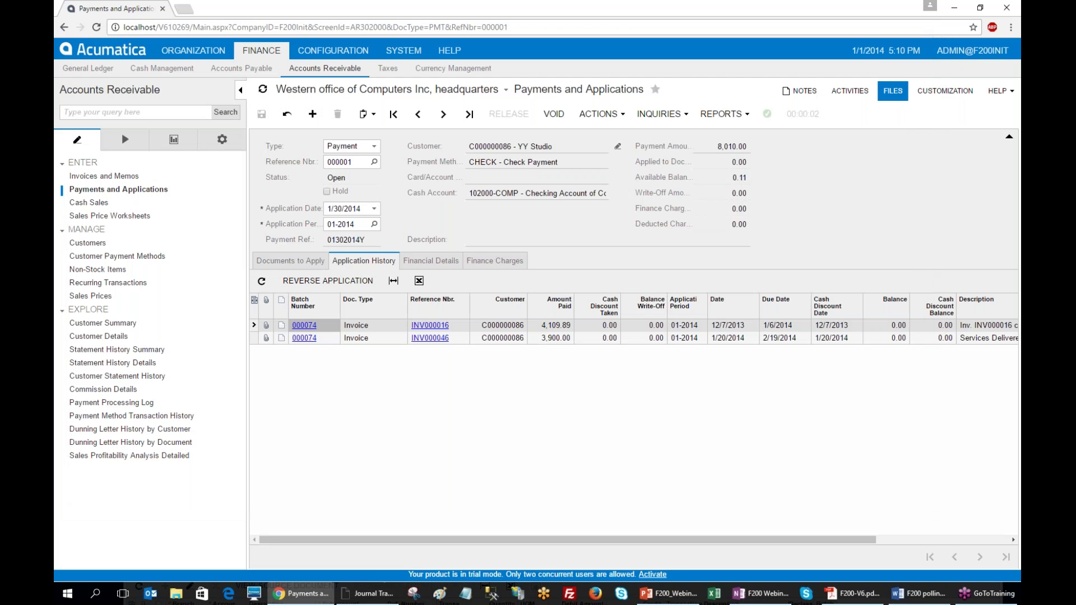
- Open invoice INV000016 from the payment's application history
left_click(438, 326)
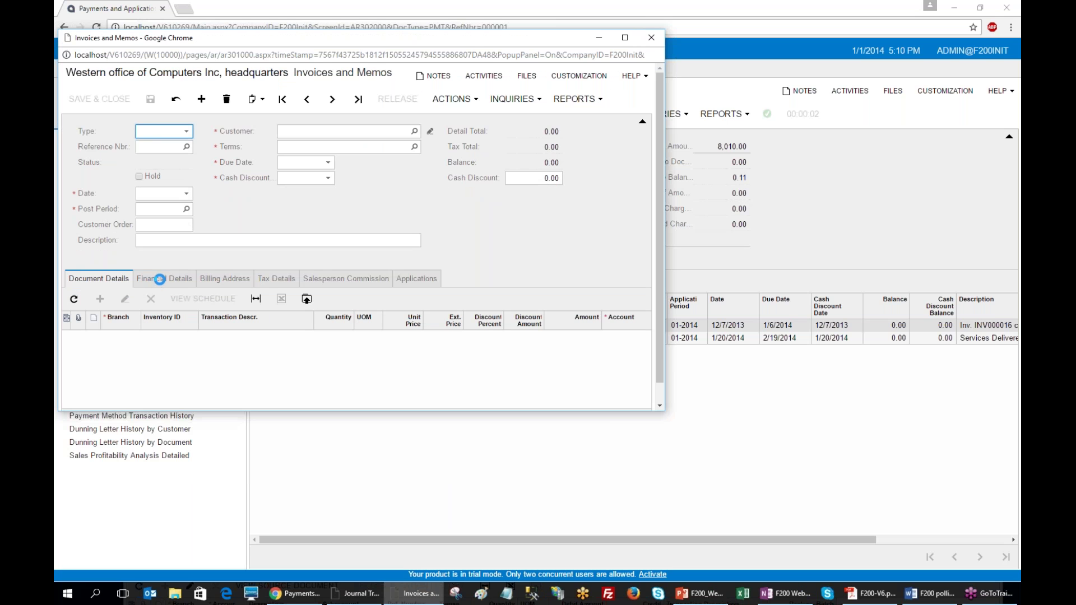
- Check the branch in the invoice's financial details, including its linked GL batch, and close the invoice window
left_click(160, 279)
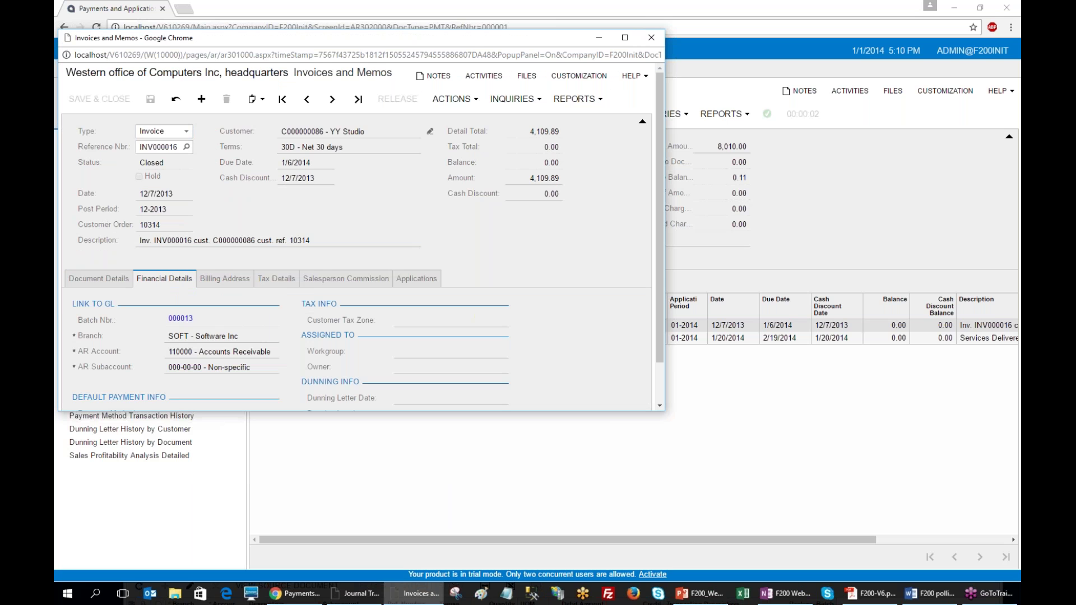
left_click(178, 319)
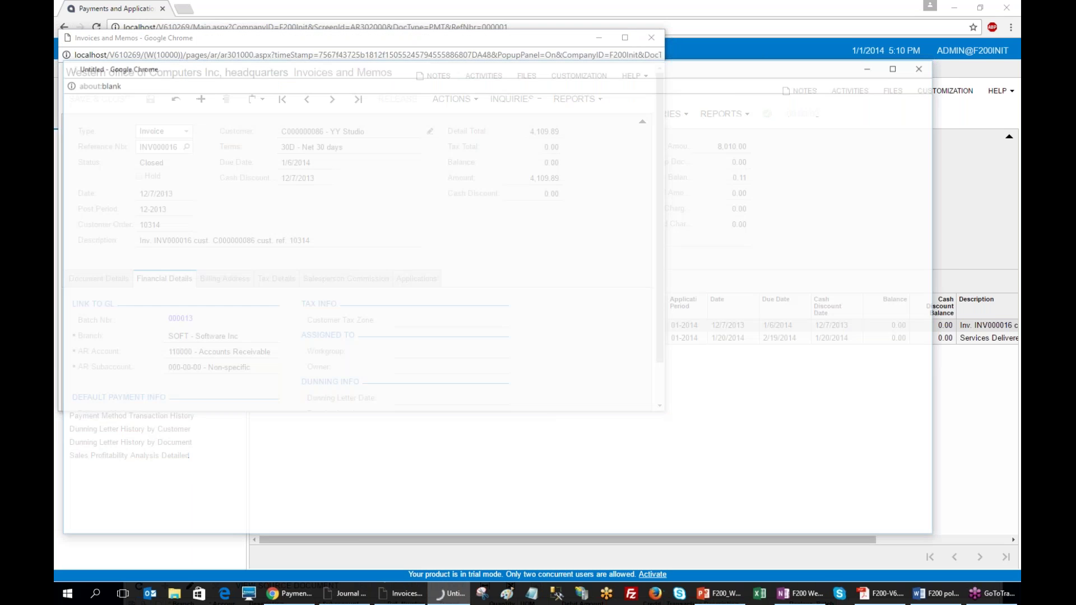
left_click(919, 69)
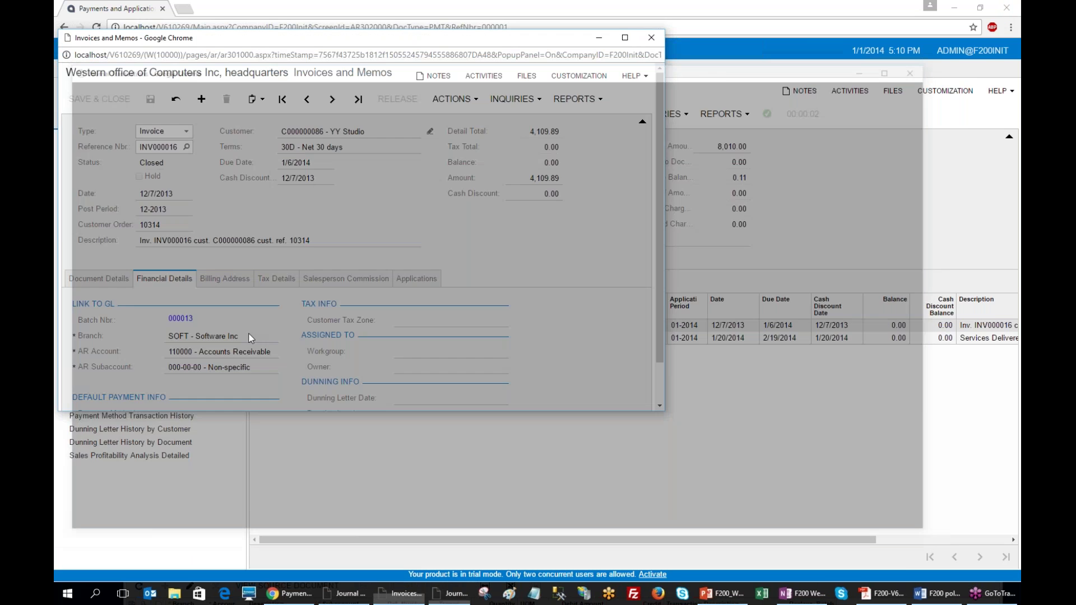
left_click_drag(167, 336, 239, 336)
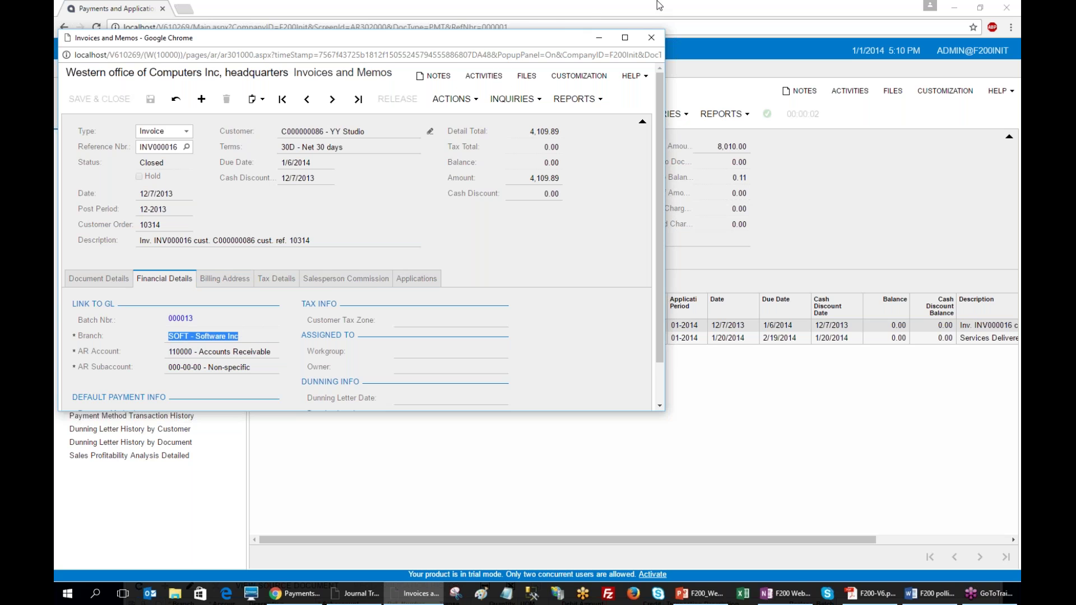
left_click(651, 38)
left_click(54, 359)
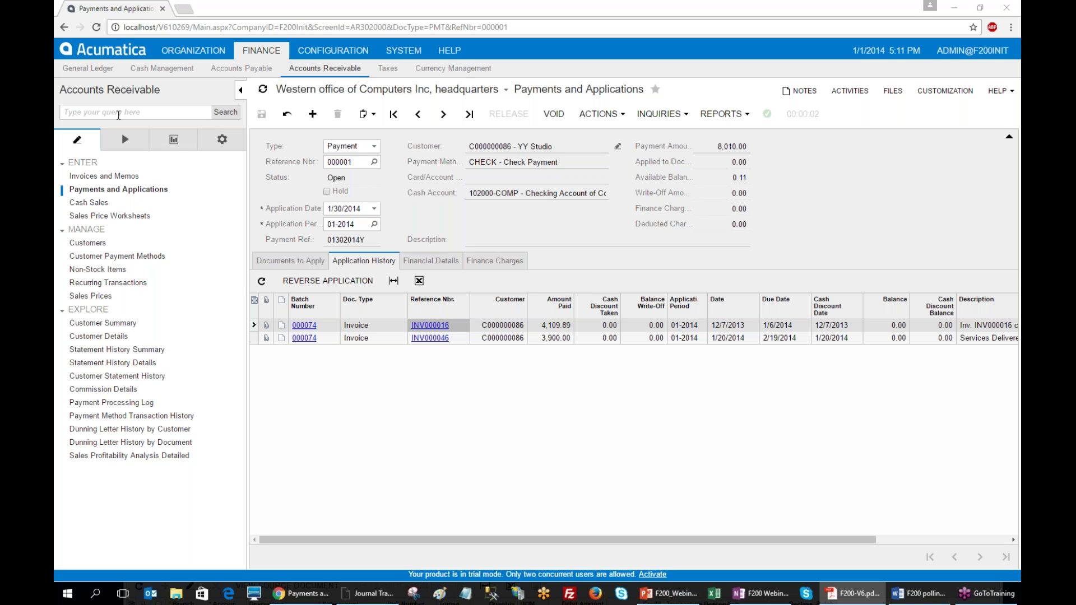
- Open the General Ledger Account Summary and check the WEST branch's ending balance for Due to/from Software Inc
left_click(88, 68)
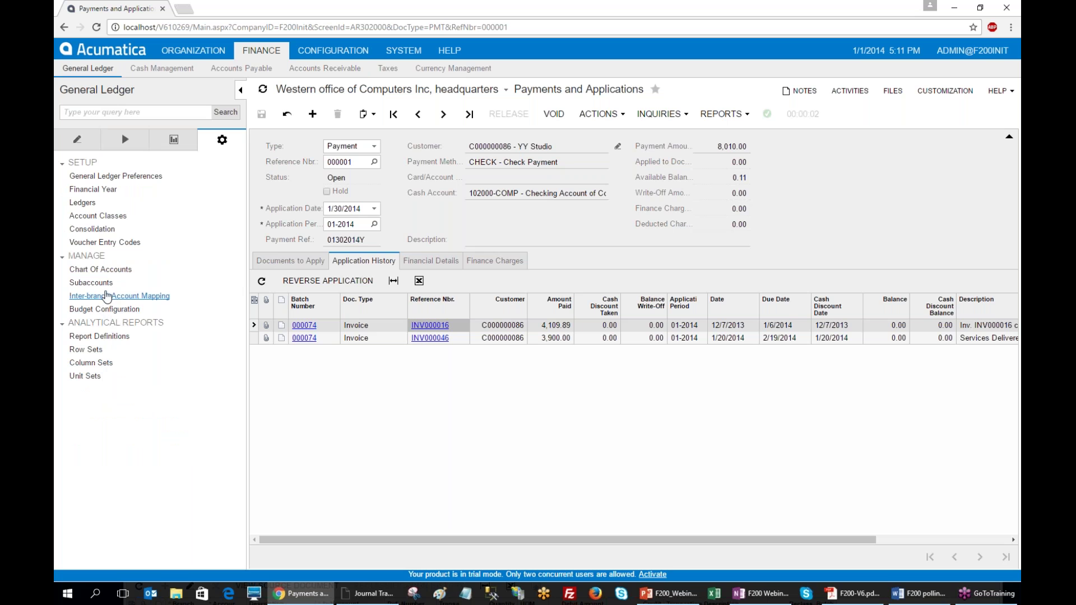
left_click(78, 141)
left_click(103, 298)
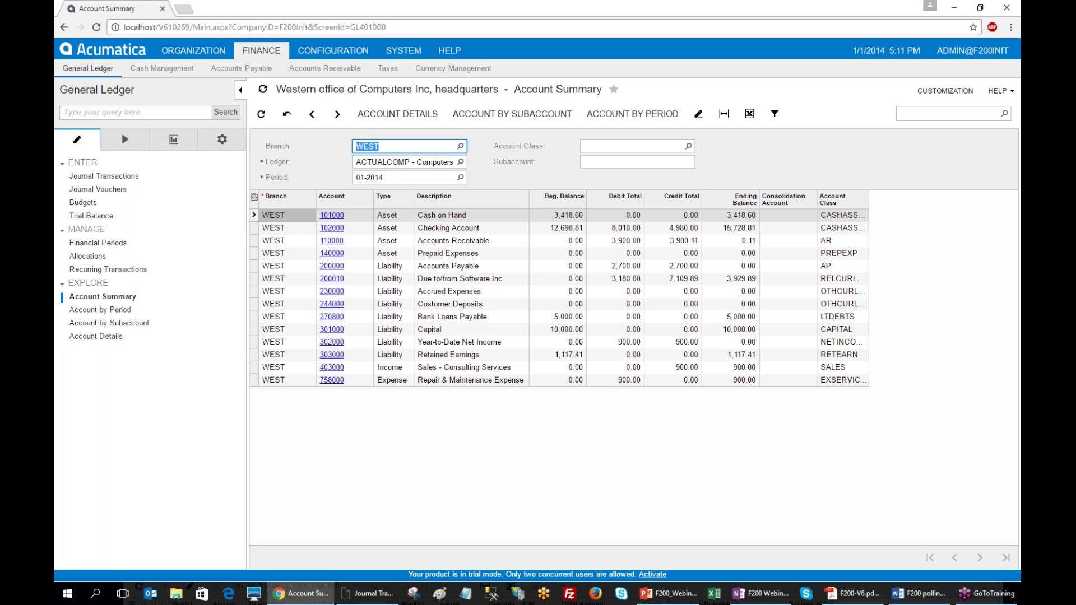
left_click(457, 277)
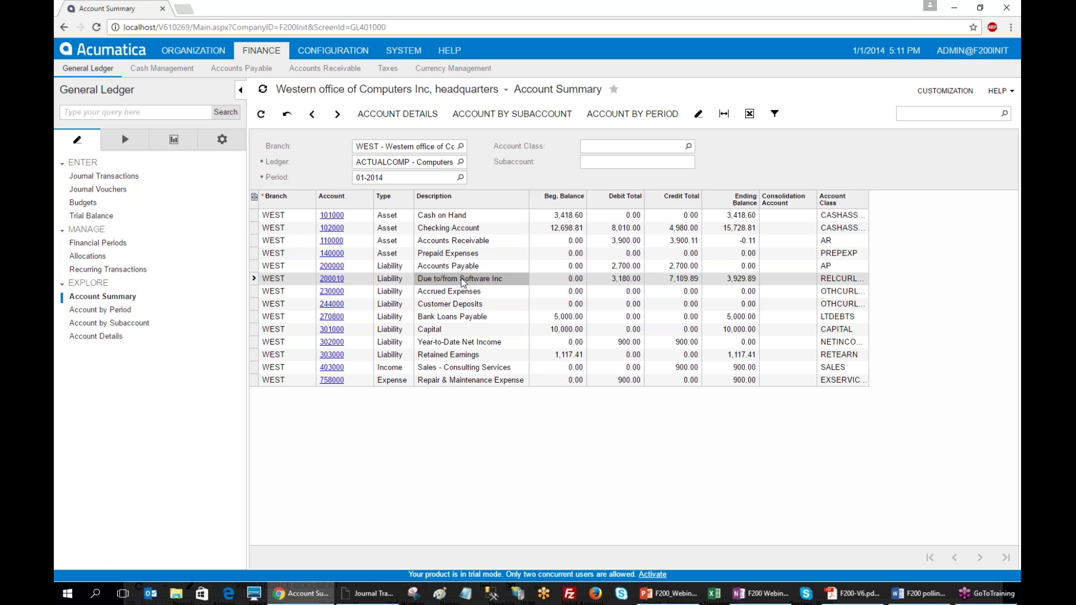
left_click(733, 284)
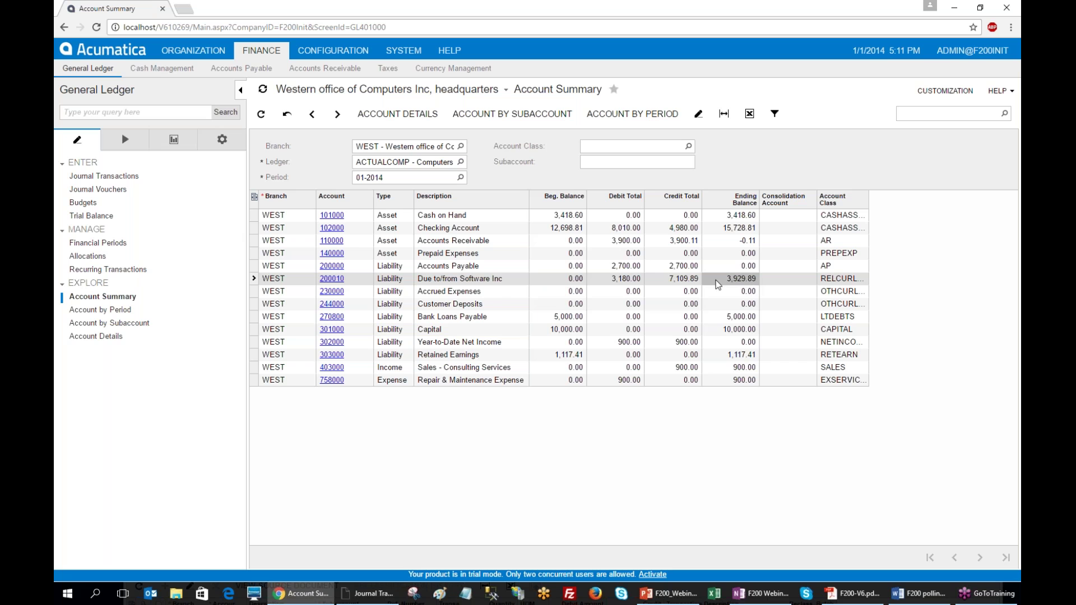
key("alt+Tab")
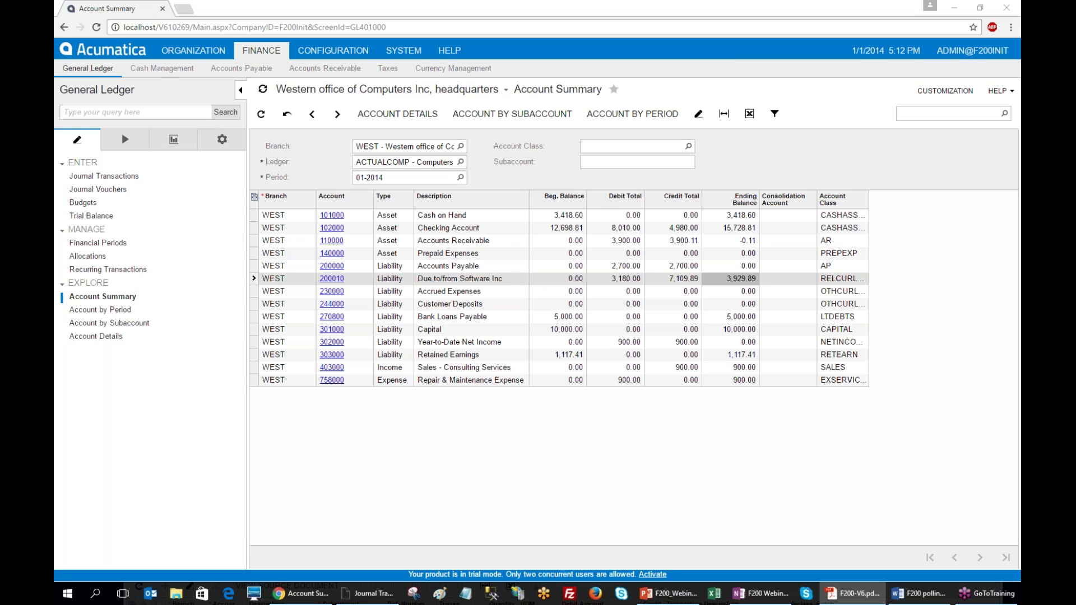
- View the account details for the Due to/from Software Inc account and review its 01-2014 balancing entries
left_click(456, 280)
left_click(396, 123)
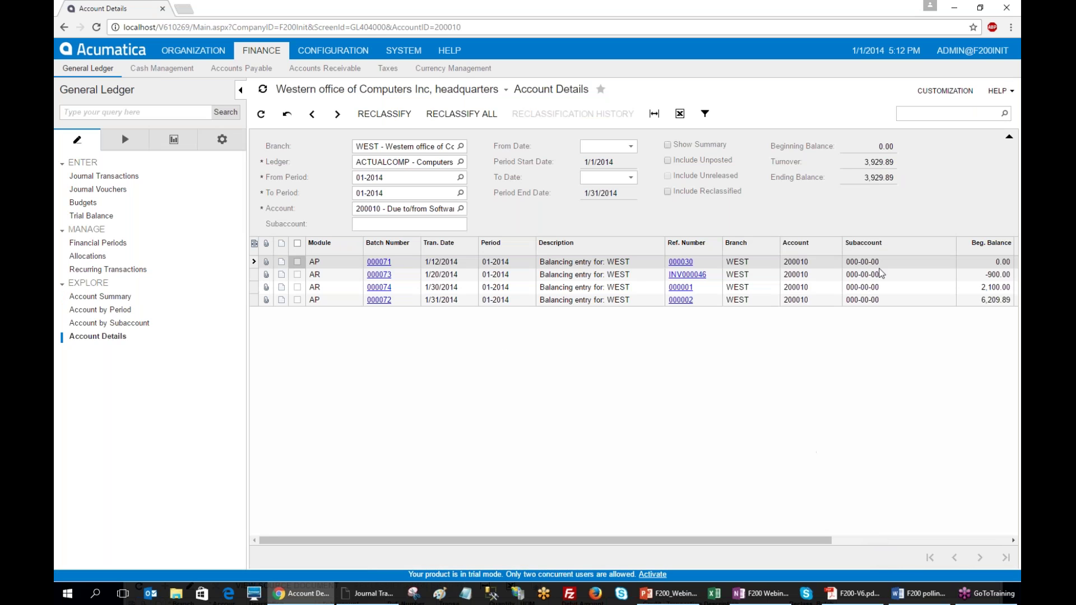
key("alt+Tab")
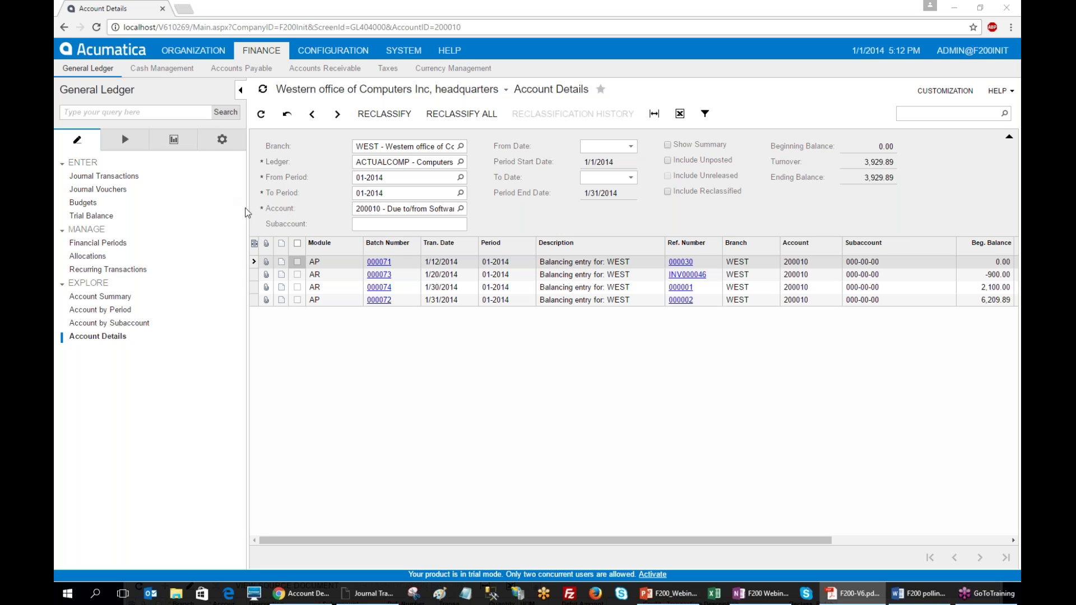
- Start a new Cash Management funds transfer with the description "Inter Company pay off 01-2014"
left_click(154, 69)
left_click(79, 191)
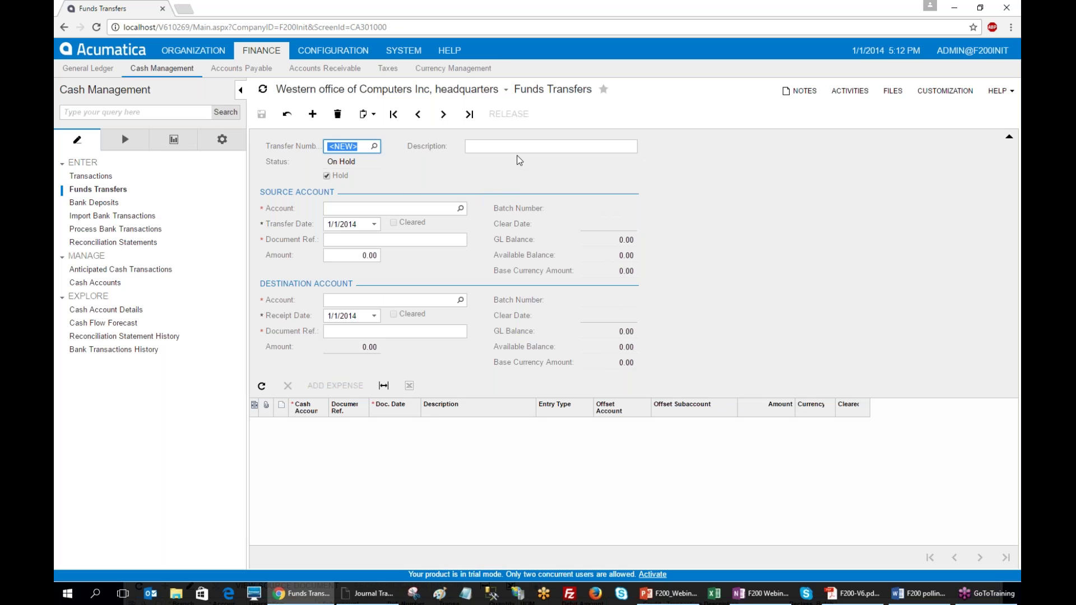
left_click(371, 208)
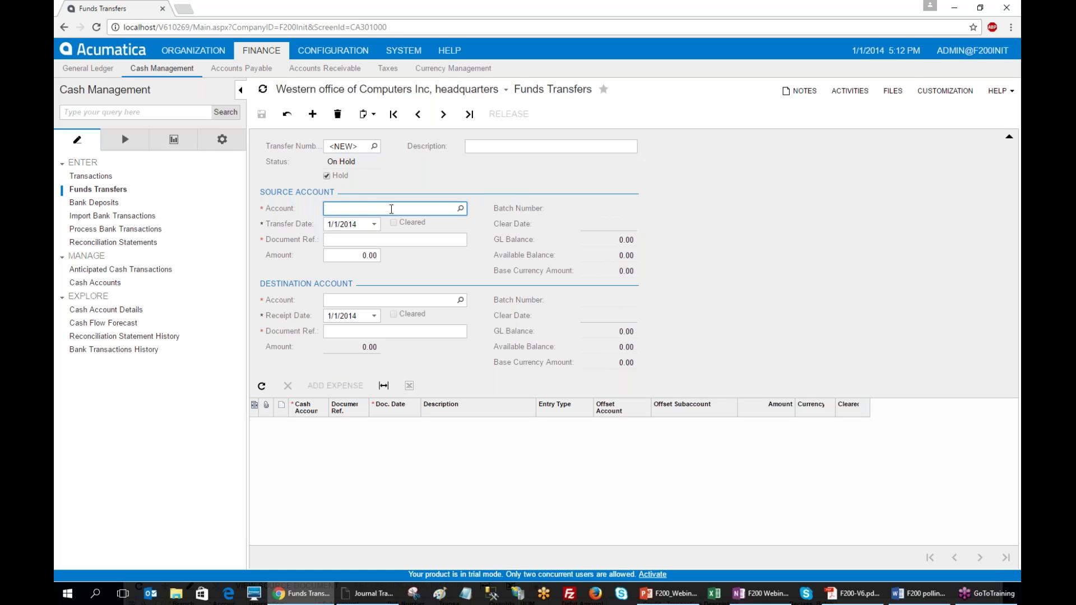
left_click(479, 146)
type("Inter Co")
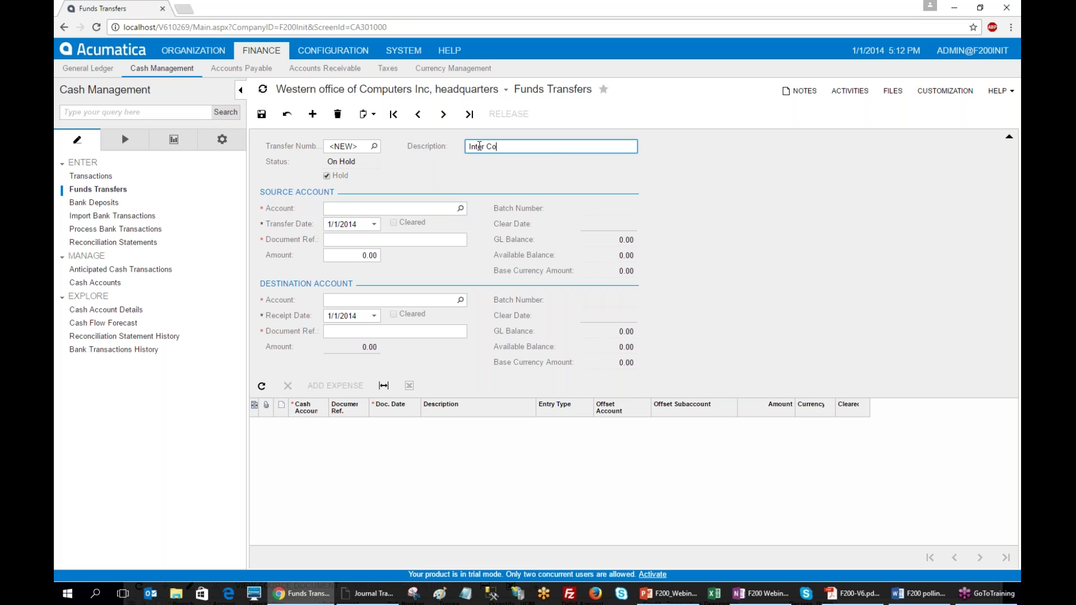
type("mpany pay off 01-2014")
key("Tab")
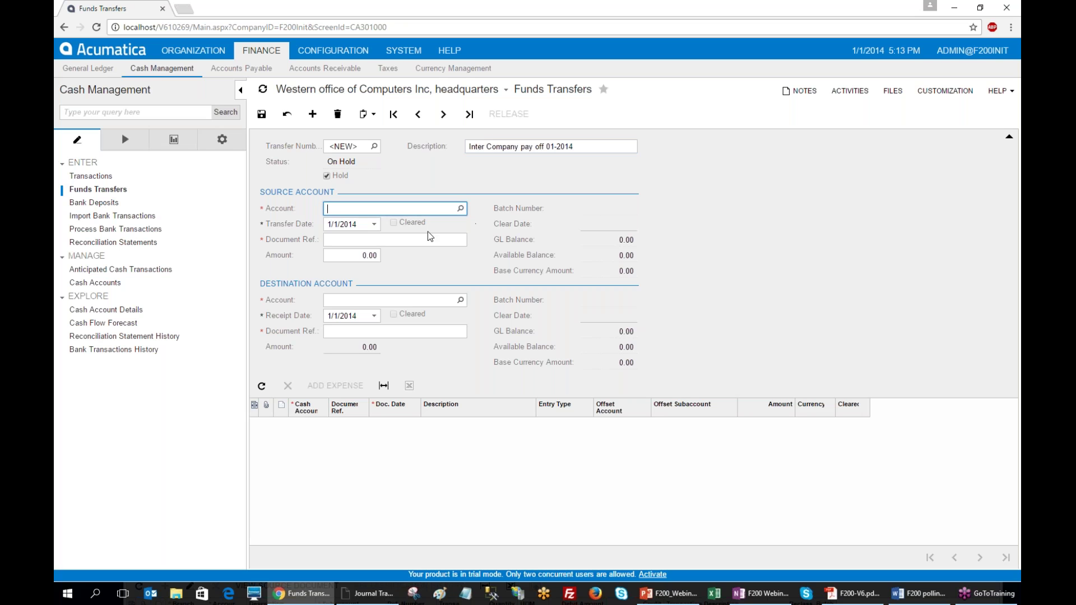
- Set the transfer's source account to 102000-COMP, dated 1/31/2014, with document reference 01312014T and amount 3930
type("1020")
key("Return")
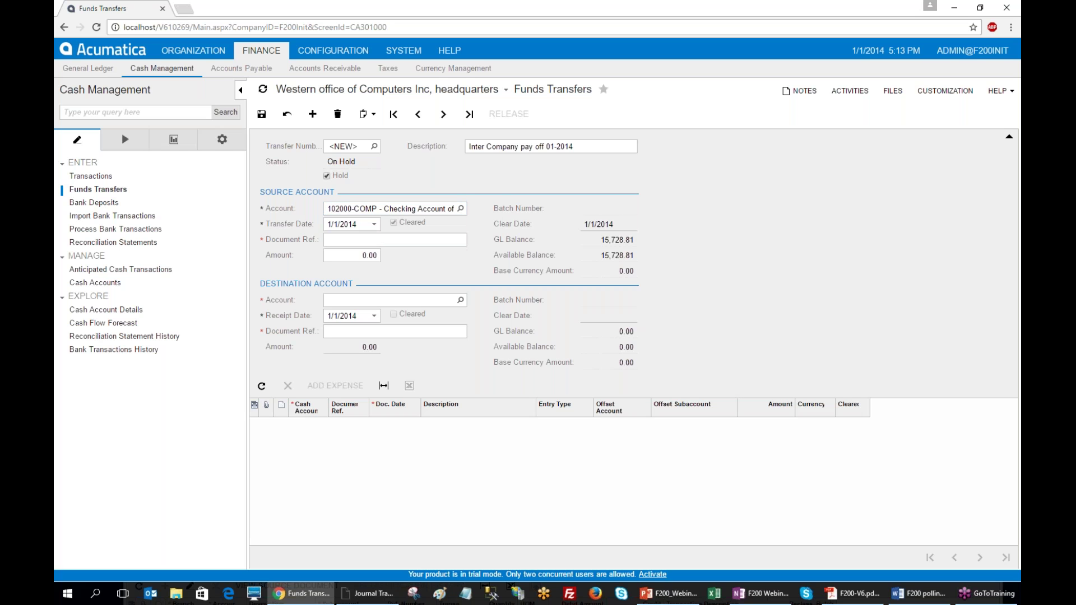
left_click(352, 224)
type("013")
key("Tab")
type("0131")
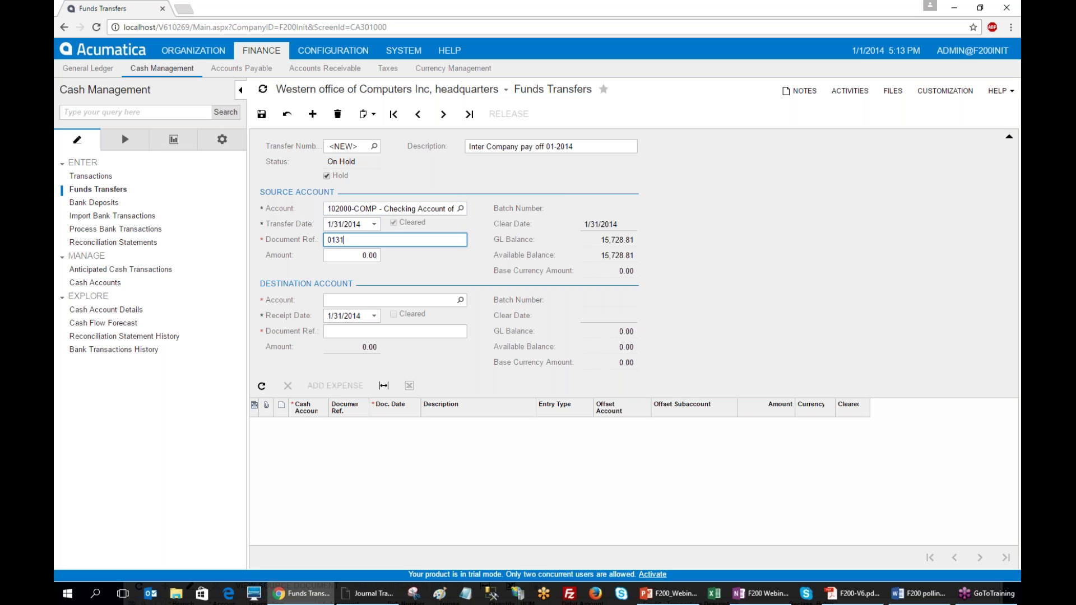
type("2014T")
key("Tab")
type("3930")
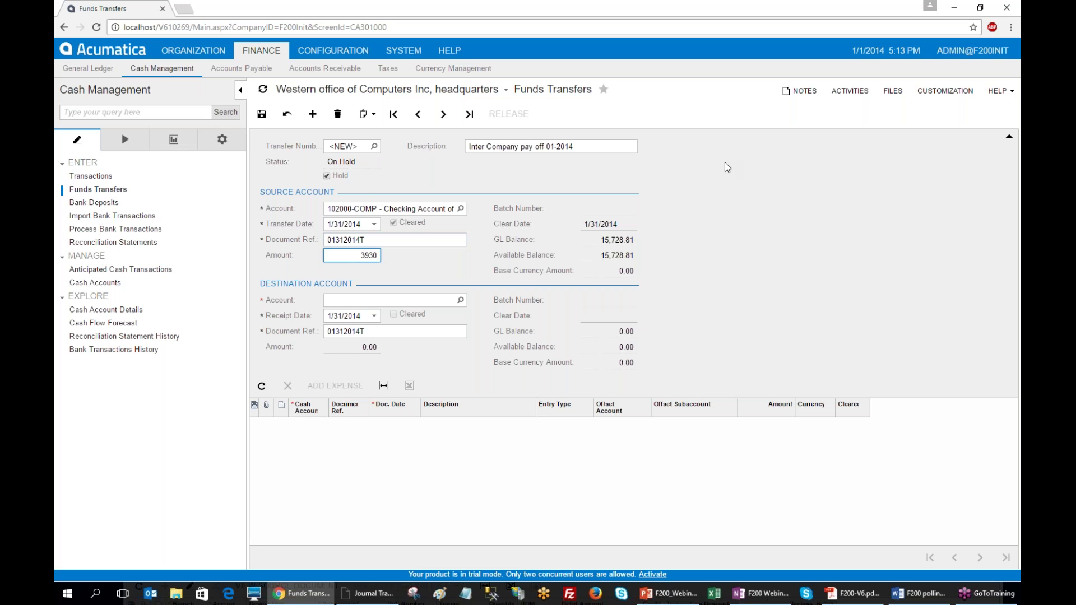
- Set the transfer's destination account to 102000-SOFT
left_click(420, 299)
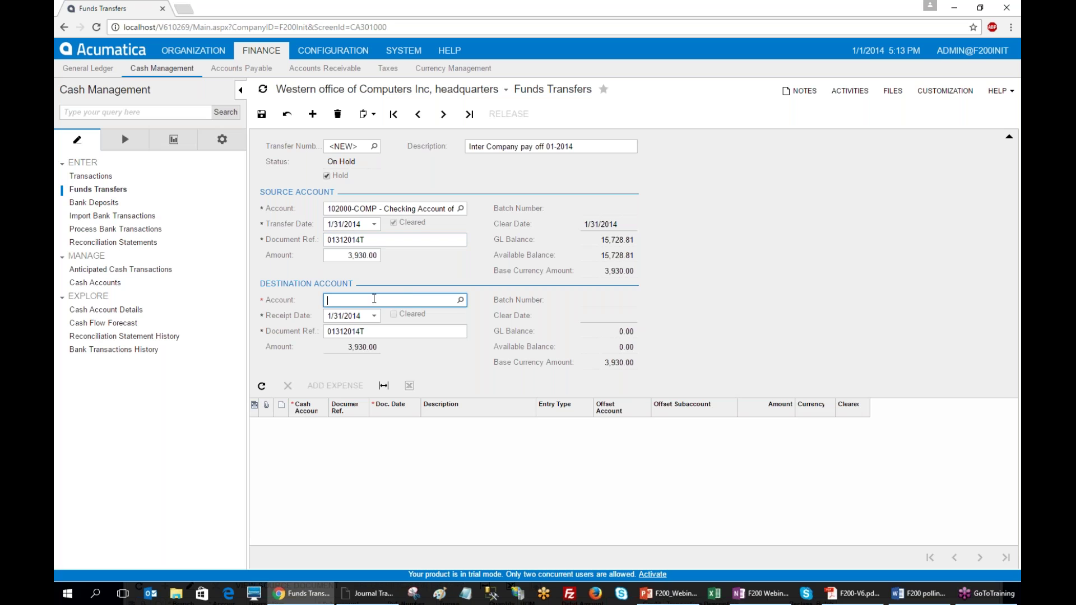
type("1020")
key("Down")
key("Tab")
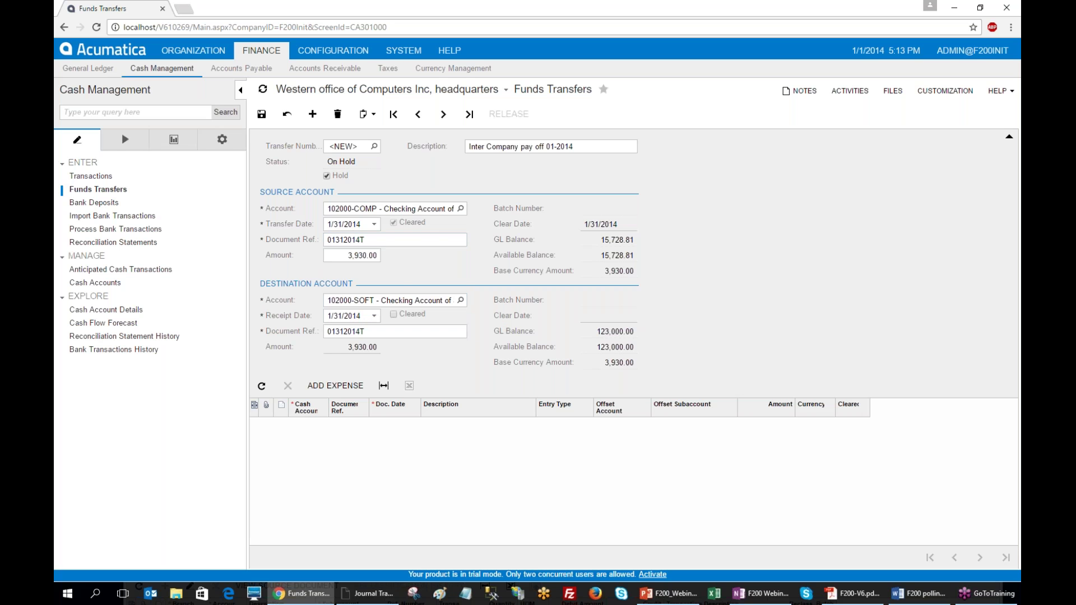
key("alt+Tab")
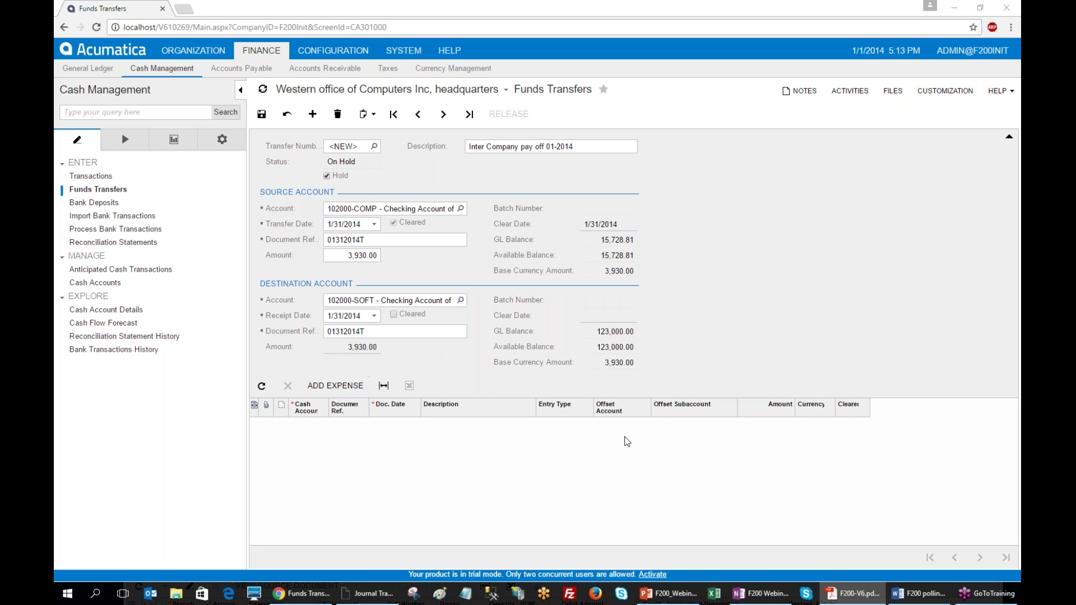
- Save the intercompany funds transfer, take it off hold and release it
left_click(261, 115)
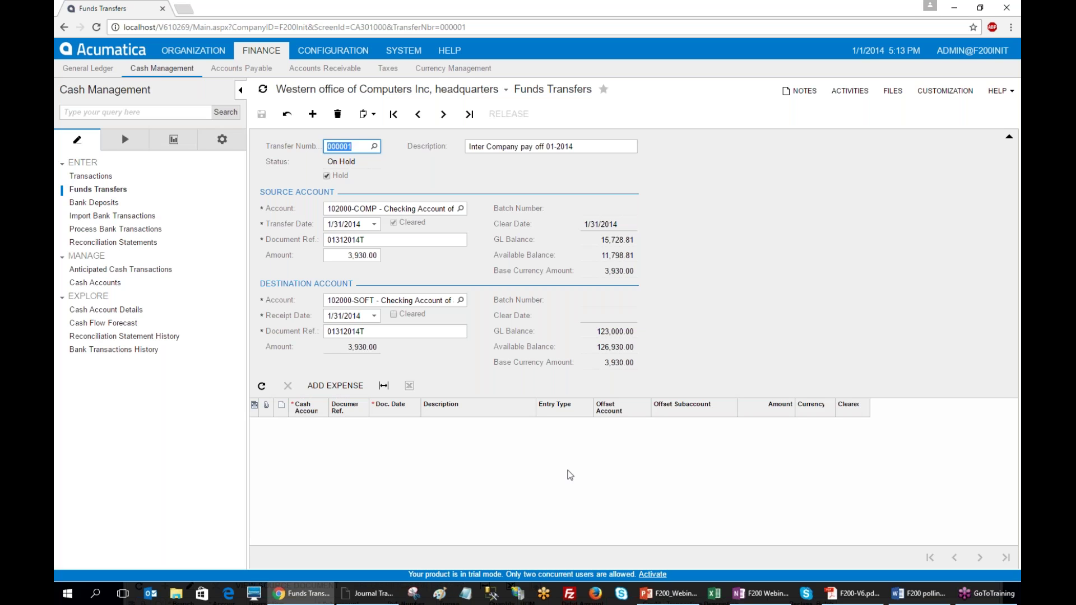
key("alt+Tab")
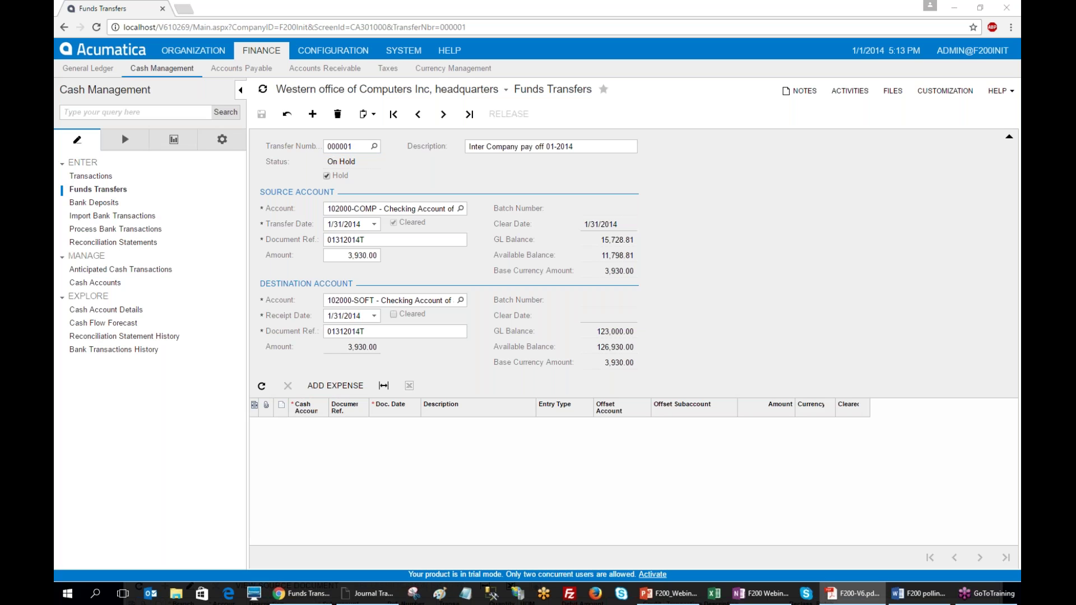
left_click(324, 175)
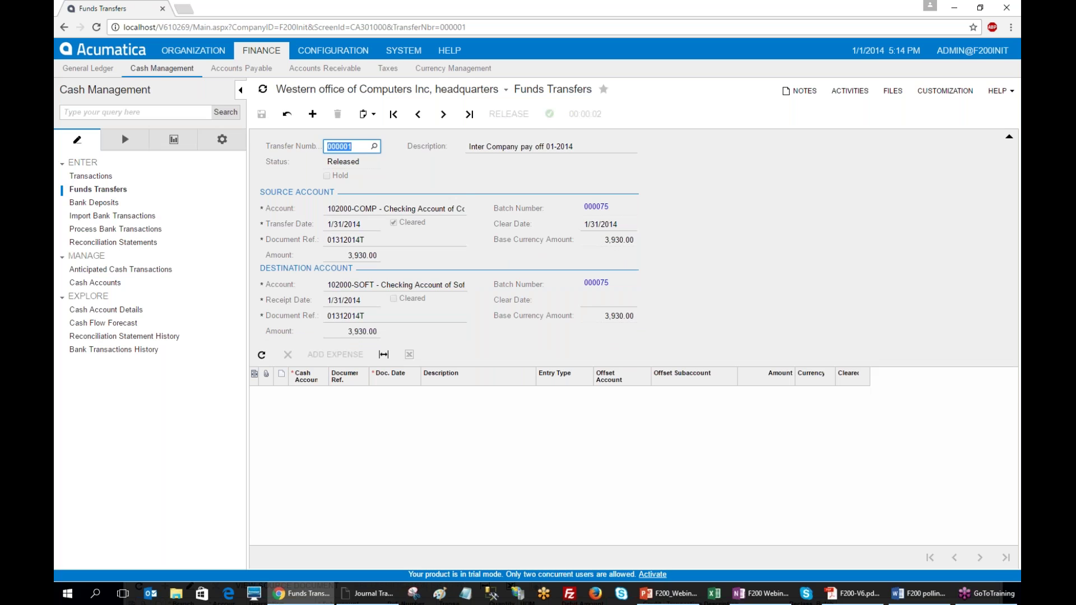
- Open the transfer's GL batch, examine the WEST and SOFT checking and balancing entries, and close the window
left_click(596, 207)
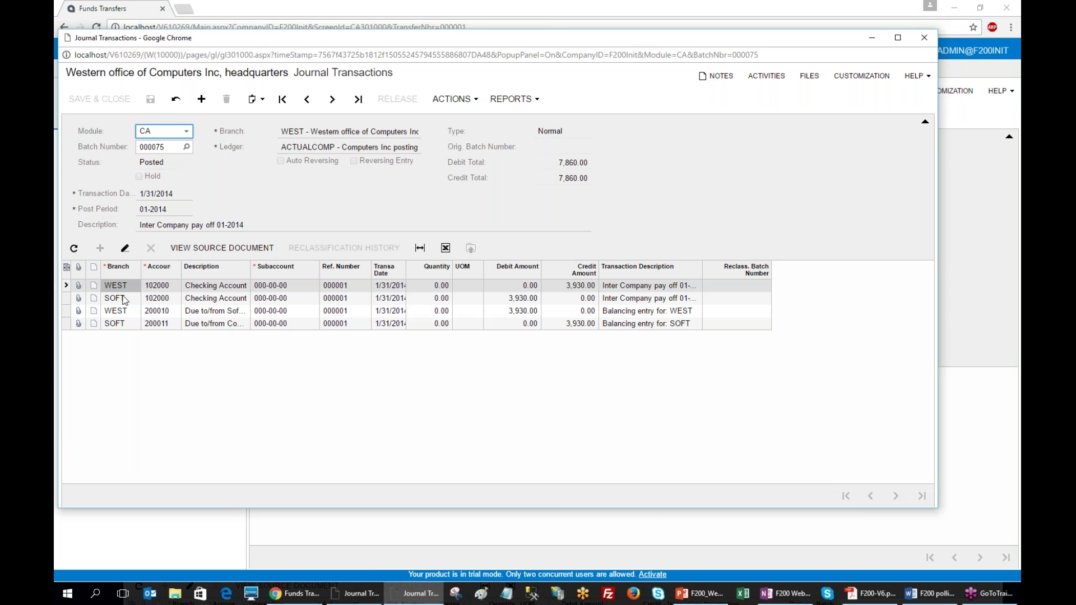
left_click(572, 289)
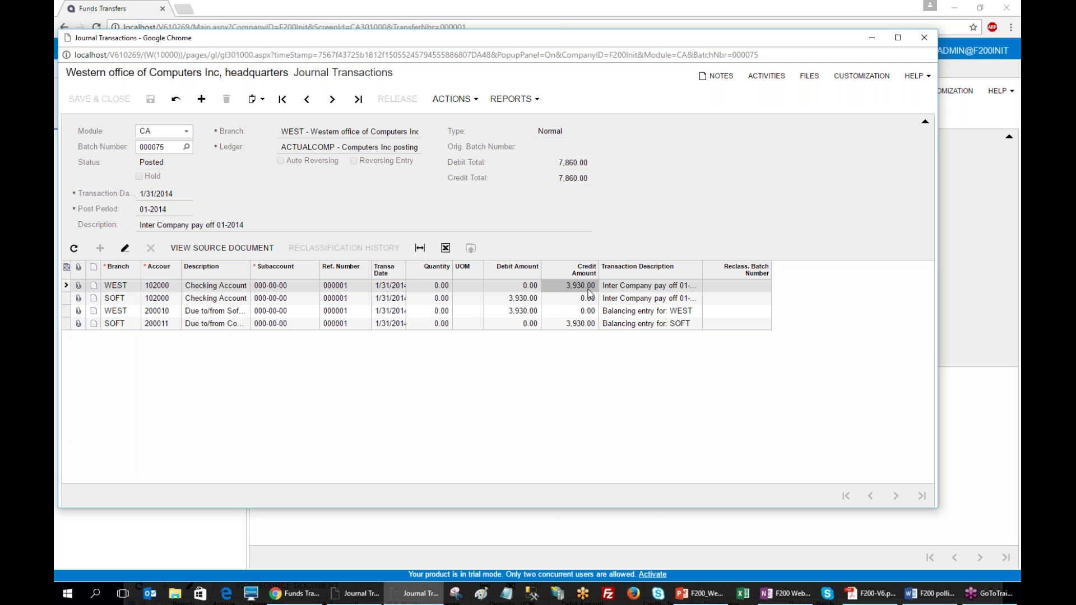
left_click(156, 301)
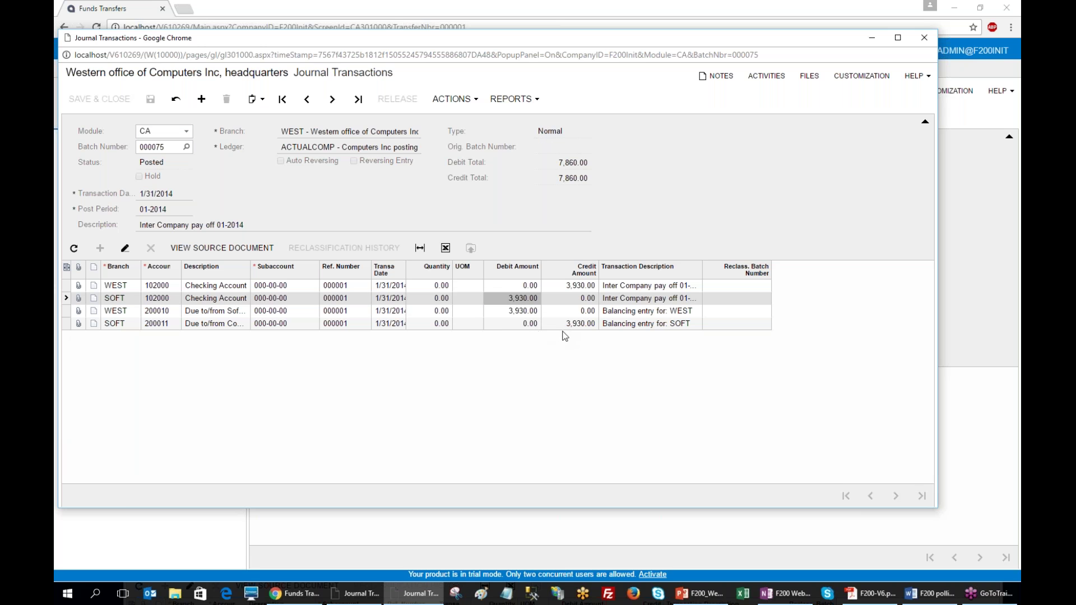
key("alt+Tab")
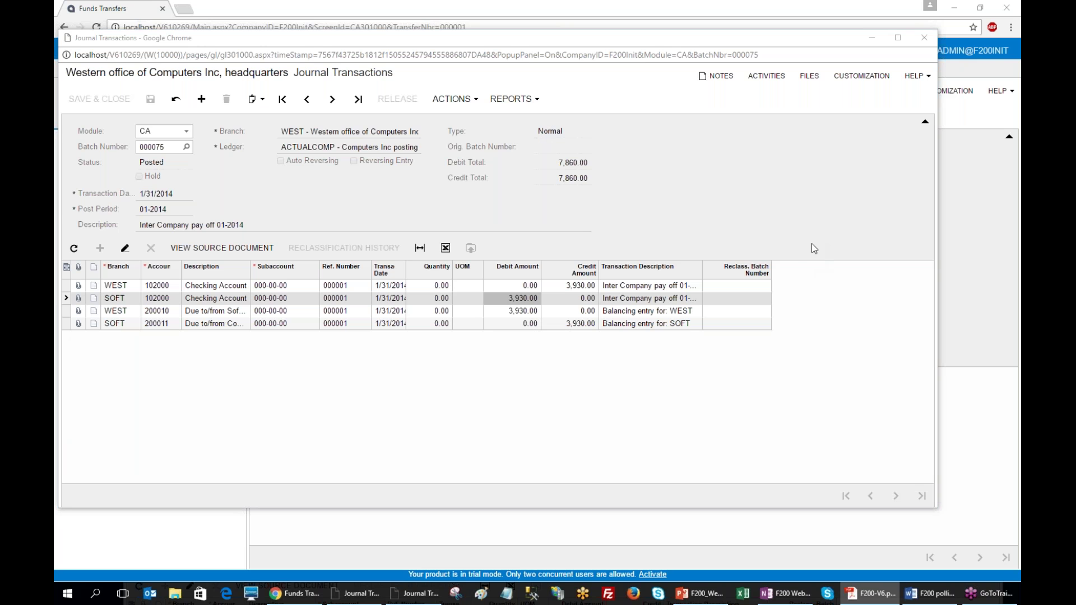
left_click(924, 38)
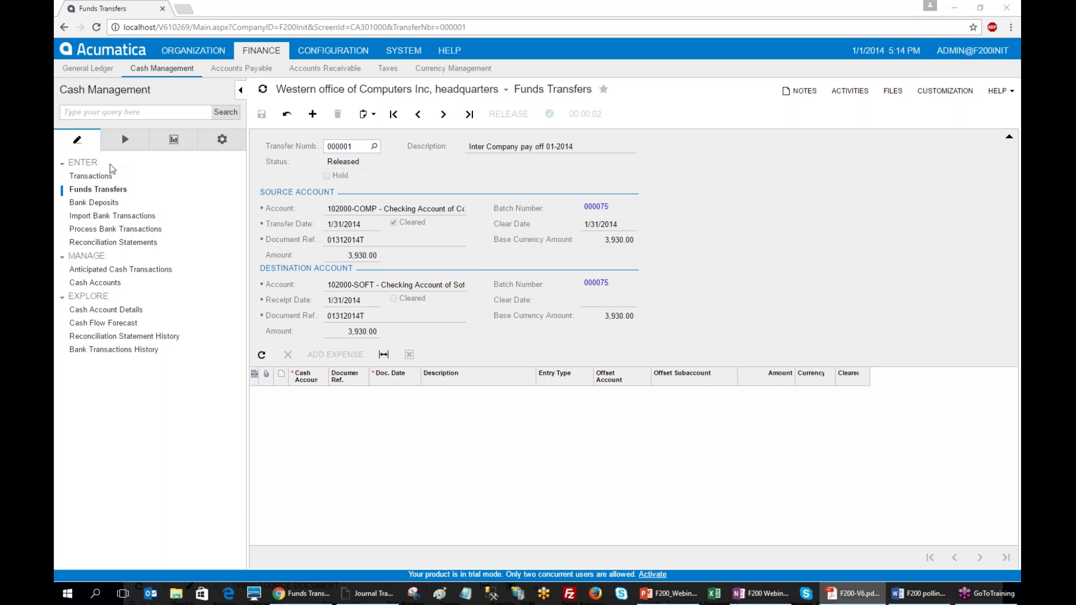
- Reopen the General Ledger Account Summary and recheck the debit total and ending balance of Due to/from Software Inc
left_click(95, 69)
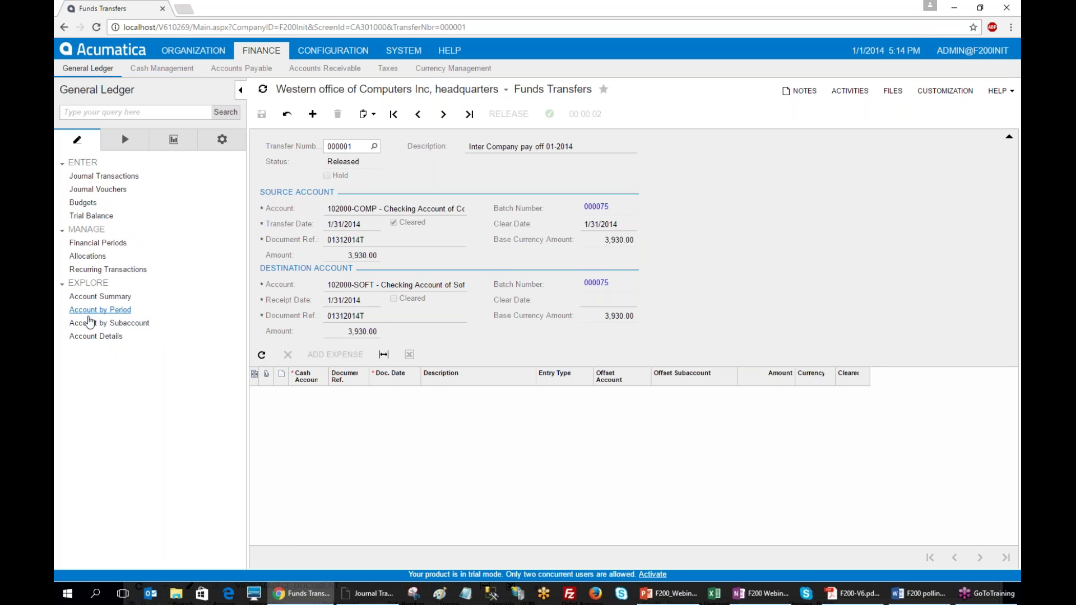
left_click(103, 297)
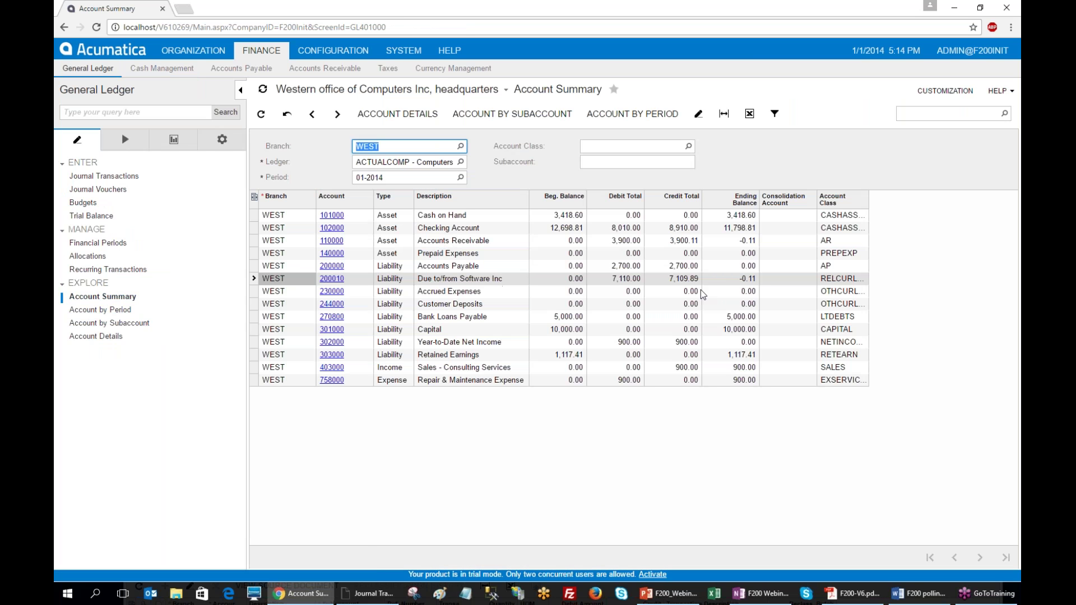
left_click(637, 278)
left_click(730, 282)
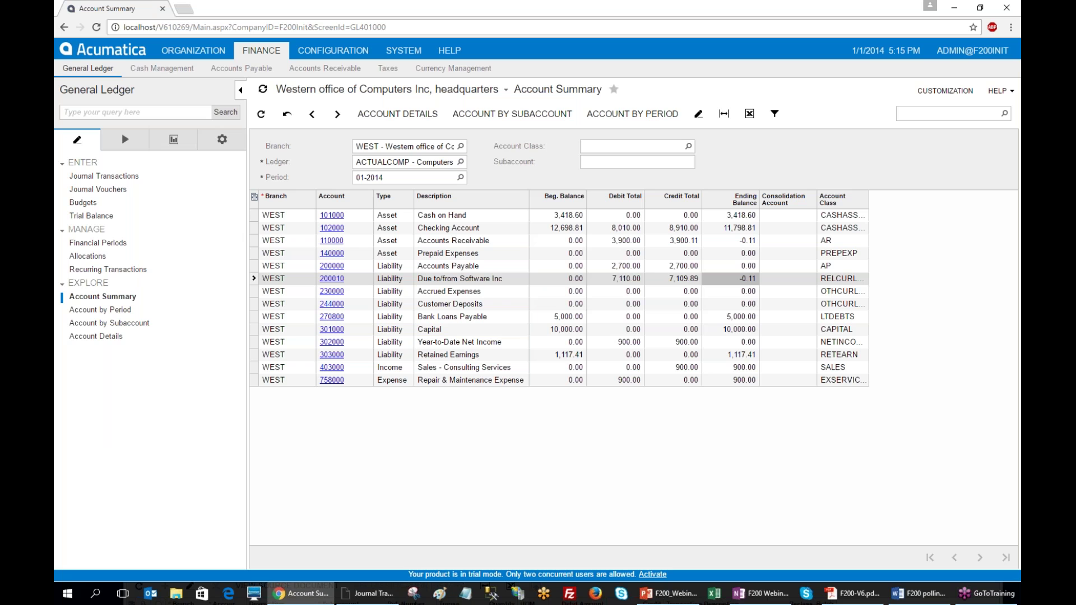
key("alt+Tab")
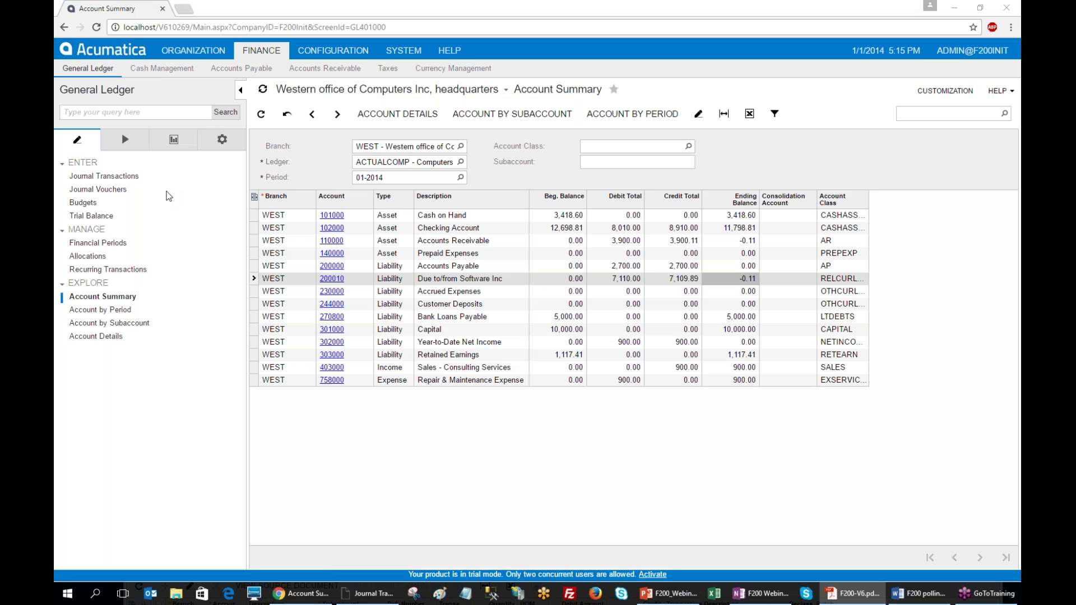
- Run the Trial Balance Summary for branch WEST, ledger ACTUALCOMP, period 01-2014, and examine the liability total
left_click(174, 140)
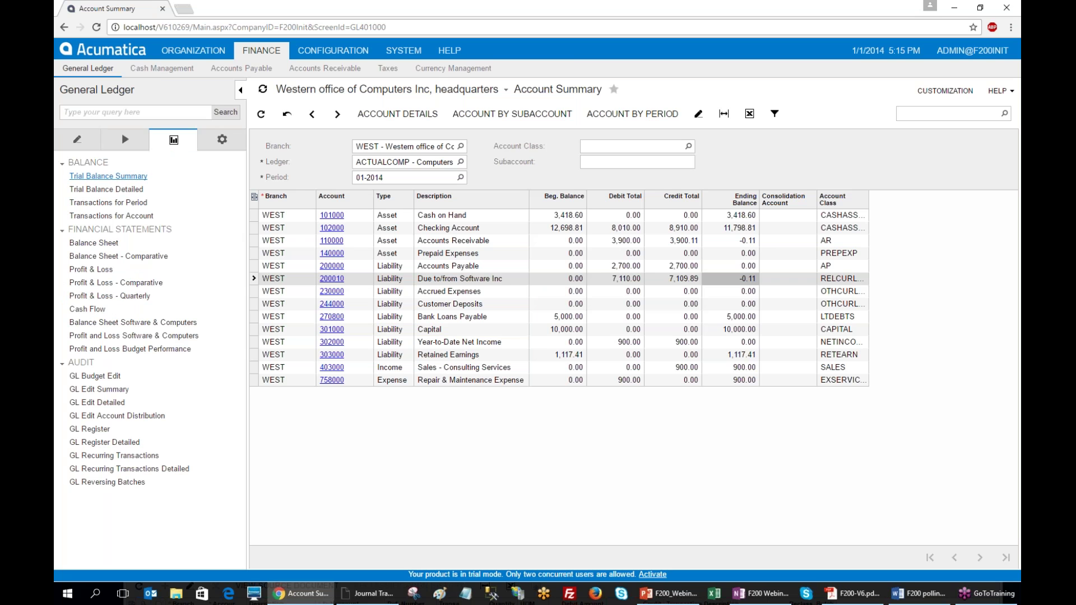
left_click(120, 177)
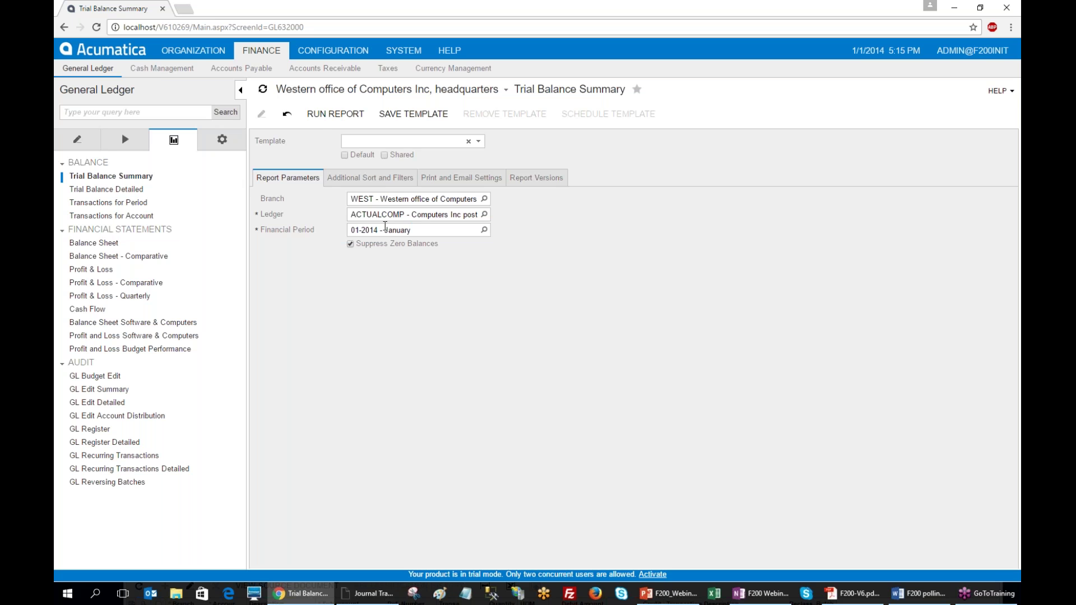
left_click(317, 122)
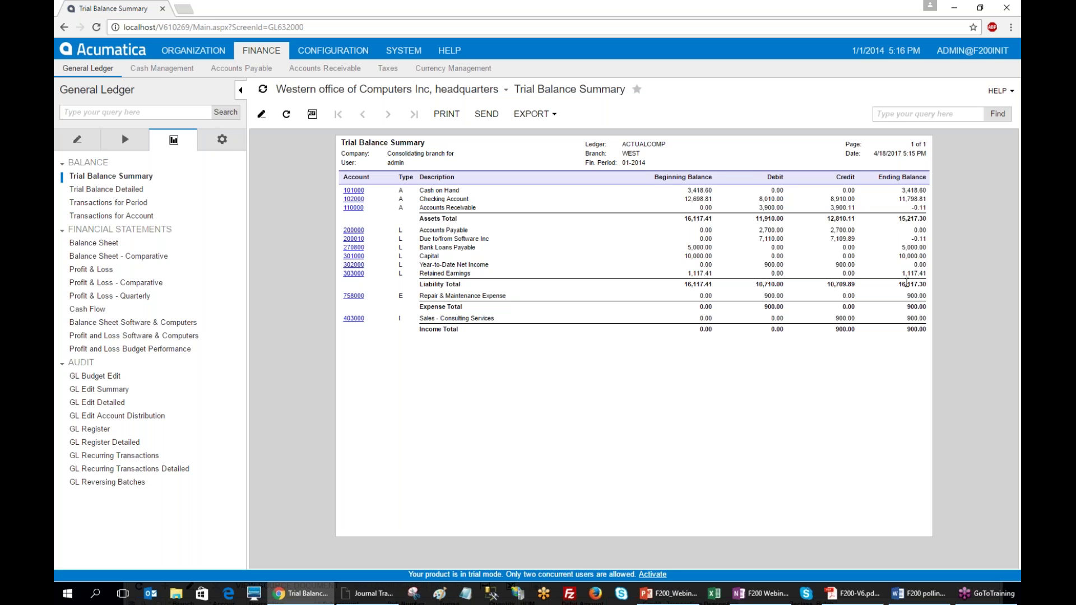
left_click_drag(898, 284, 929, 284)
double_click(628, 152)
- Rerun the Trial Balance Summary for branch EAST and examine the ending balances
left_click(261, 113)
left_click(484, 199)
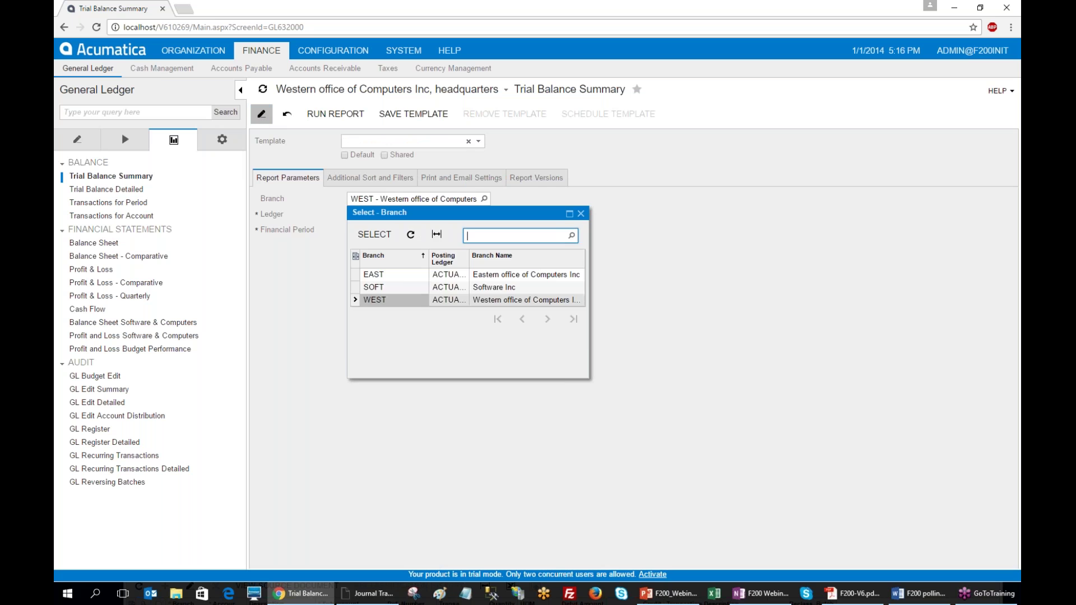
double_click(393, 275)
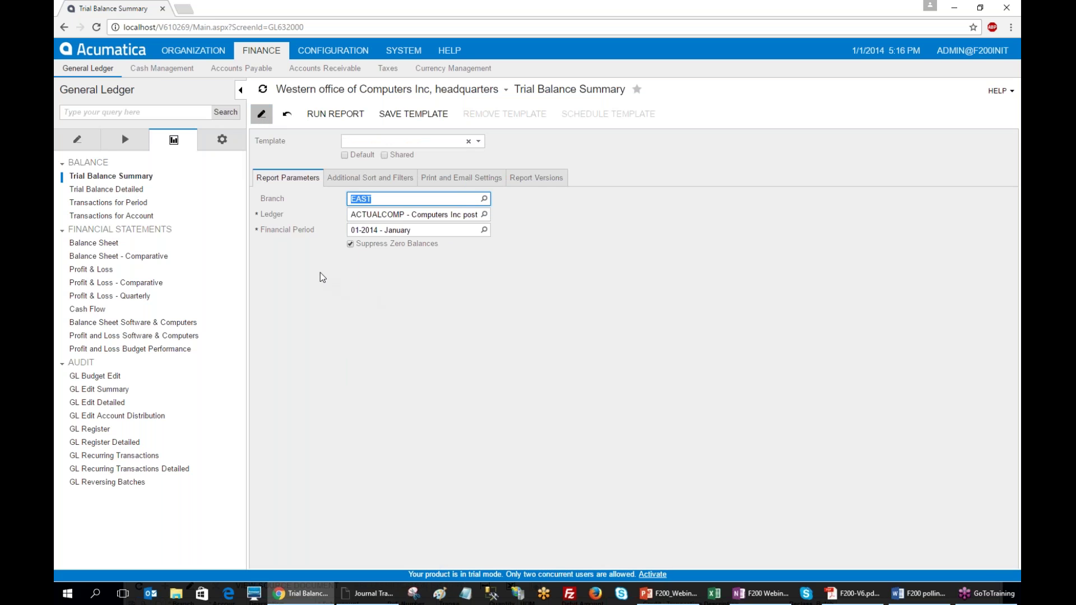
left_click(335, 114)
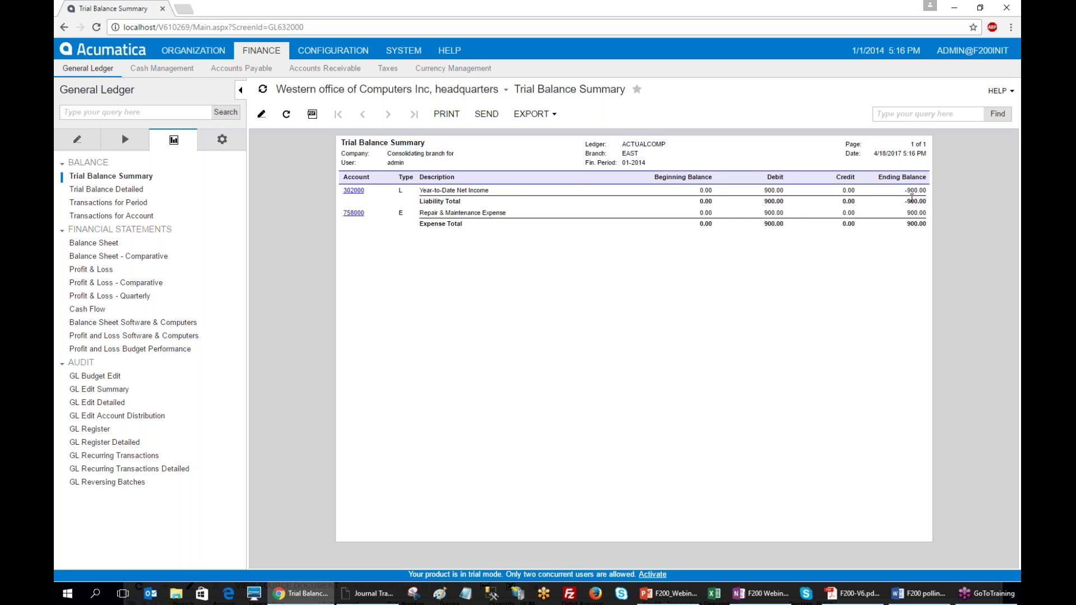
- Clear the branch parameter and rerun the Trial Balance Summary for the whole ACTUALCOMP ledger, then compare the asset and liability totals
left_click(265, 116)
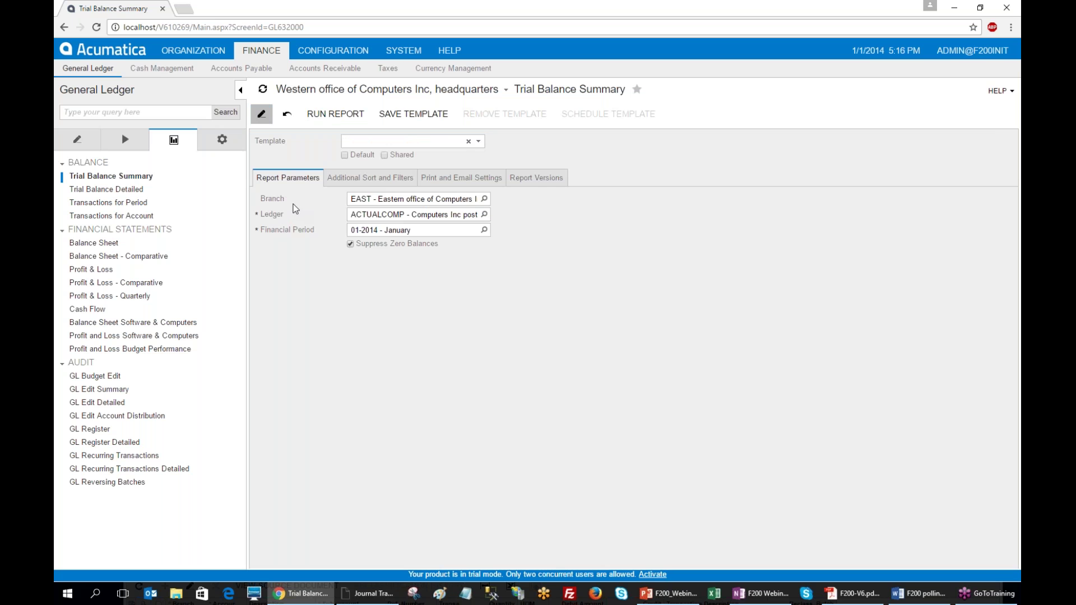
left_click(392, 199)
key("BackSpace")
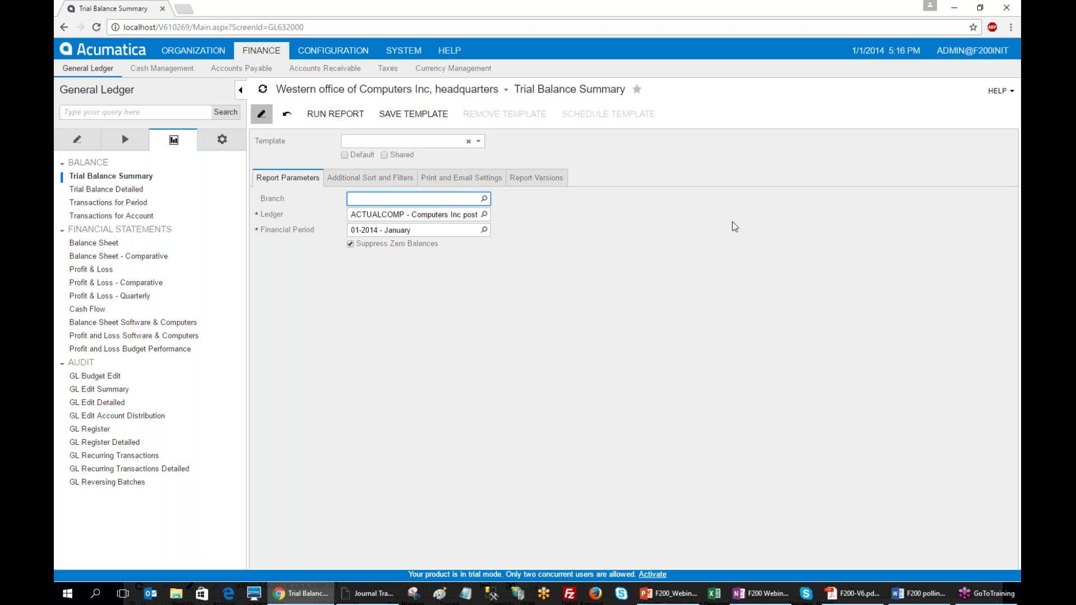
key("Tab")
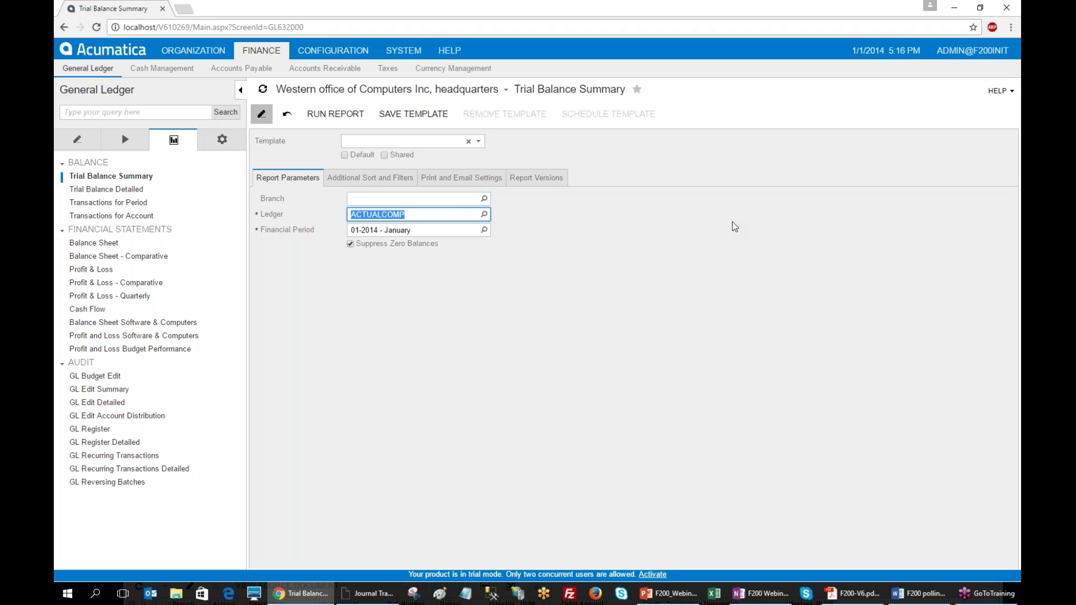
left_click(329, 114)
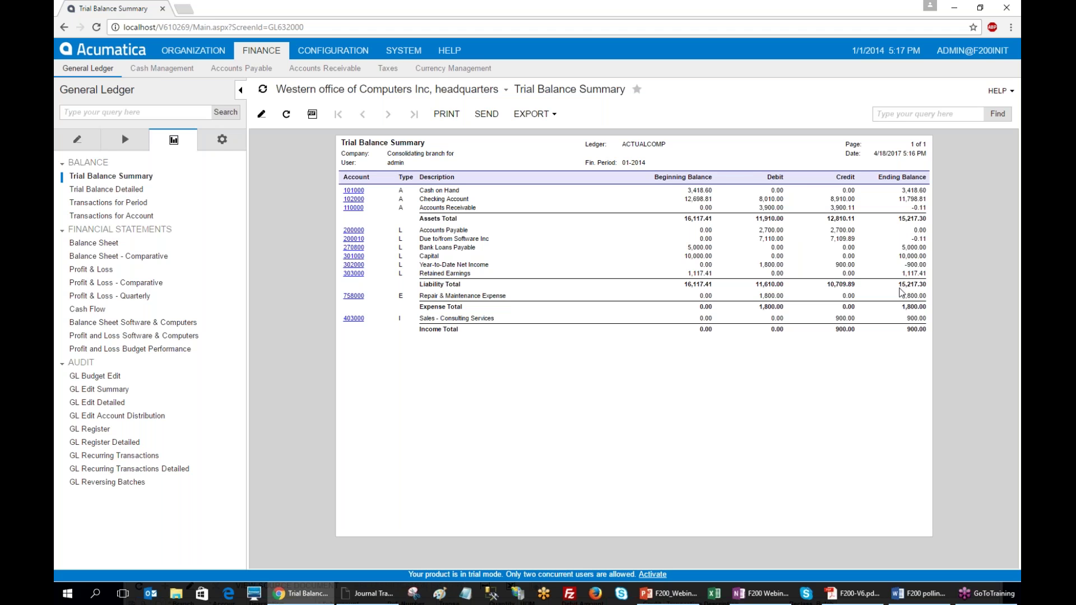
- Return to the trial balance parameters, then open the General Ledger's analytical Report Definitions form and review its settings
left_click(261, 113)
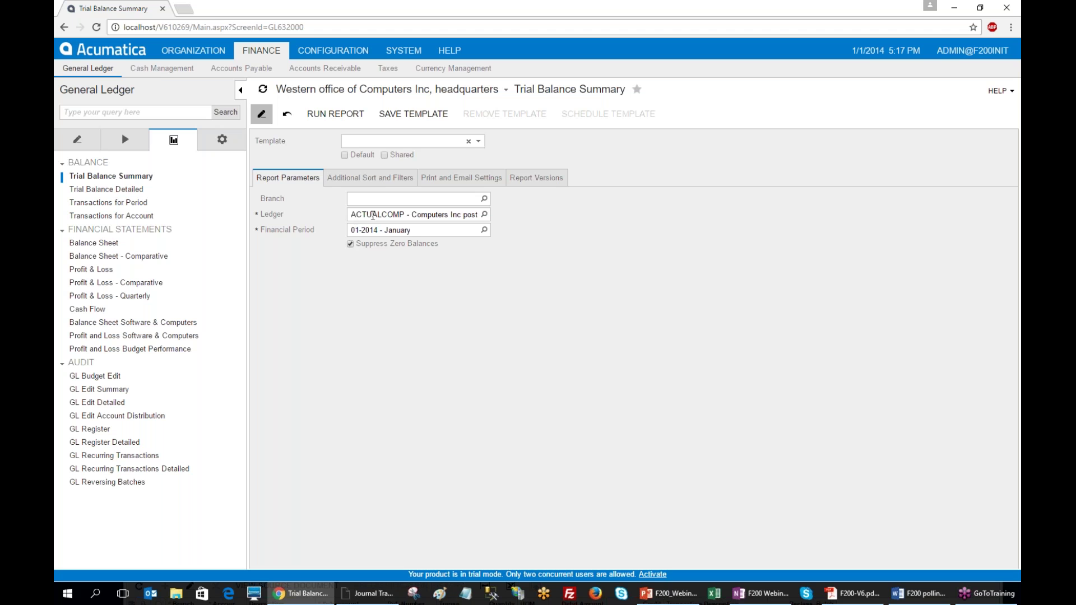
key("alt+Tab")
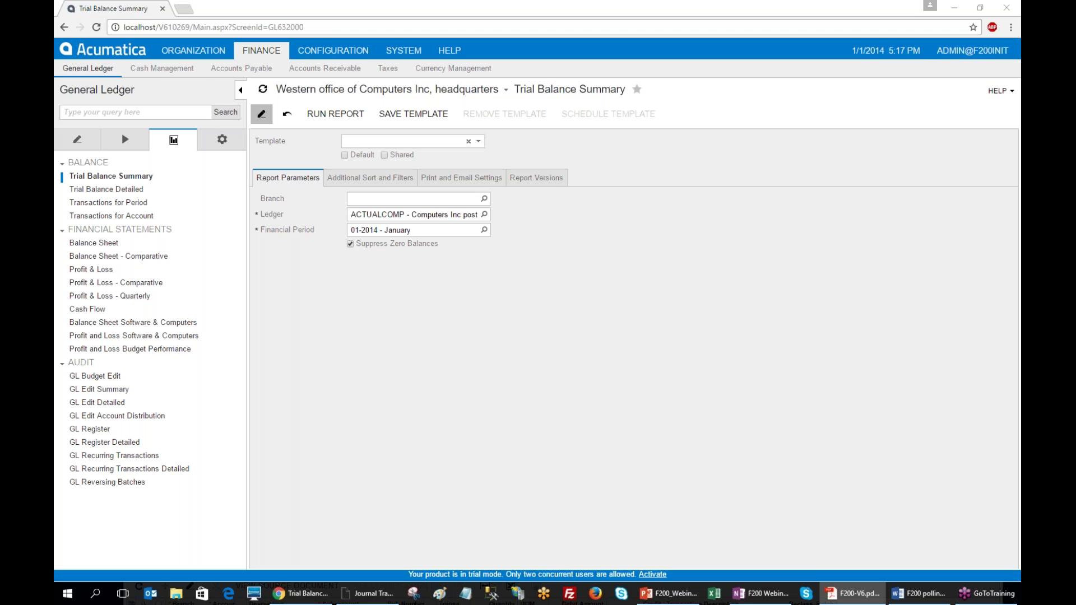
left_click(222, 139)
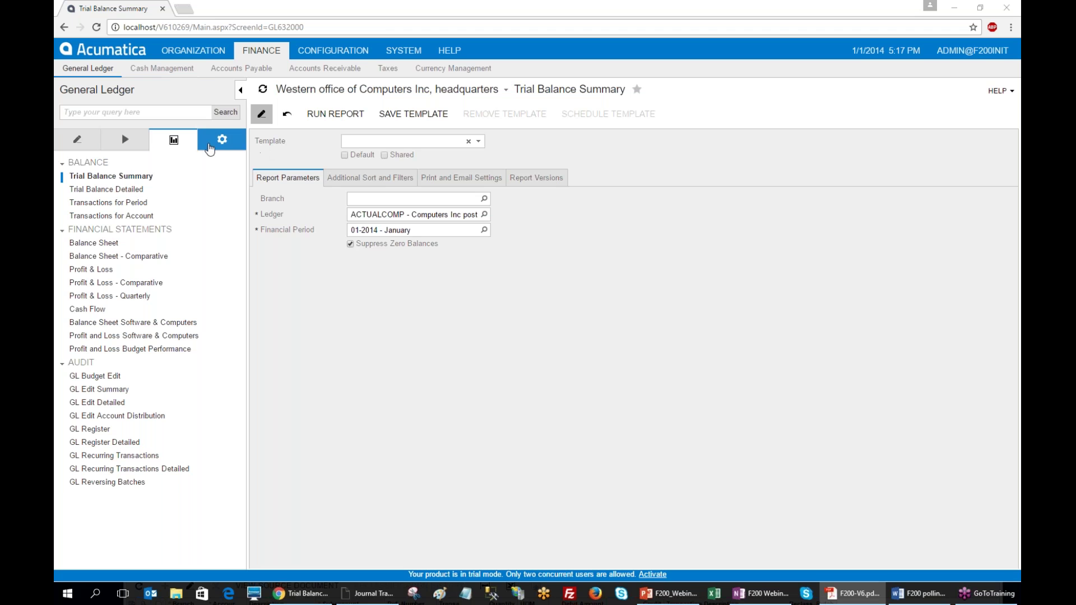
left_click(100, 337)
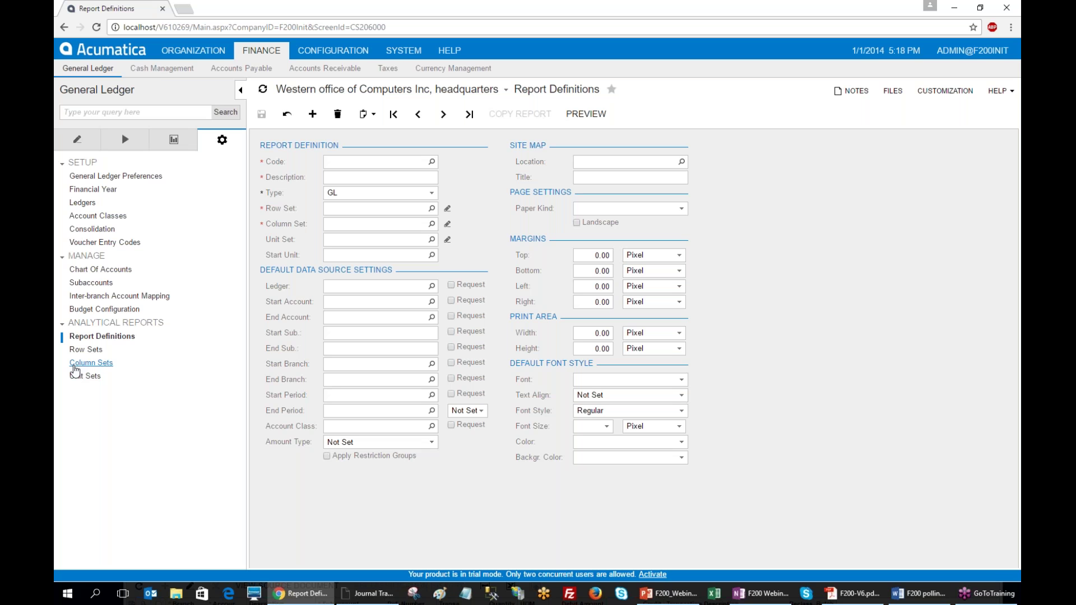
- Run the Profit & Loss report for ledger ACTUALSOFT in period 01-2014 and review the net income
left_click(174, 141)
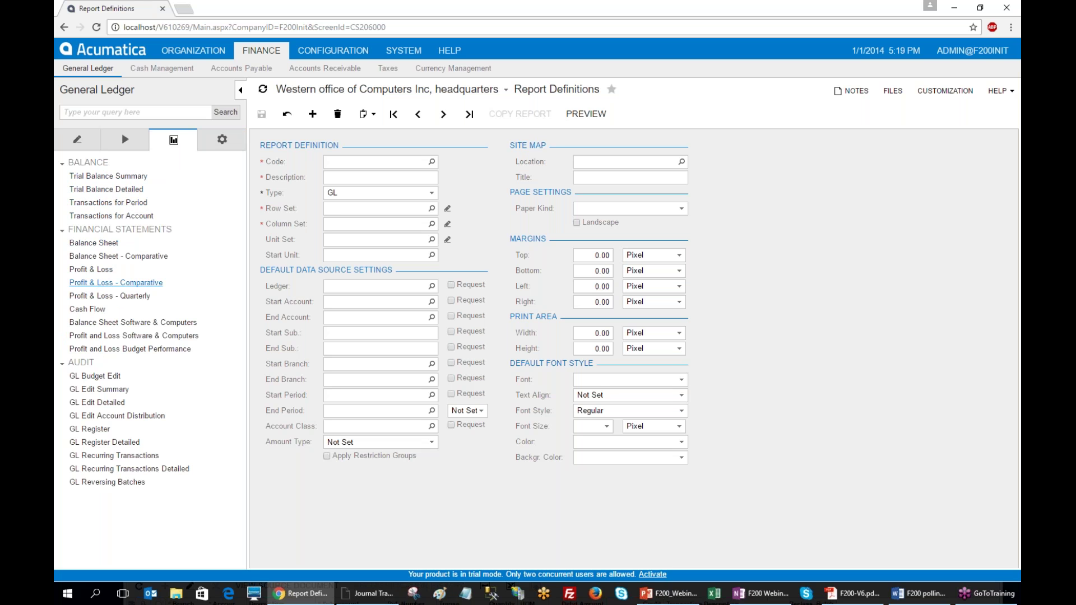
left_click(92, 270)
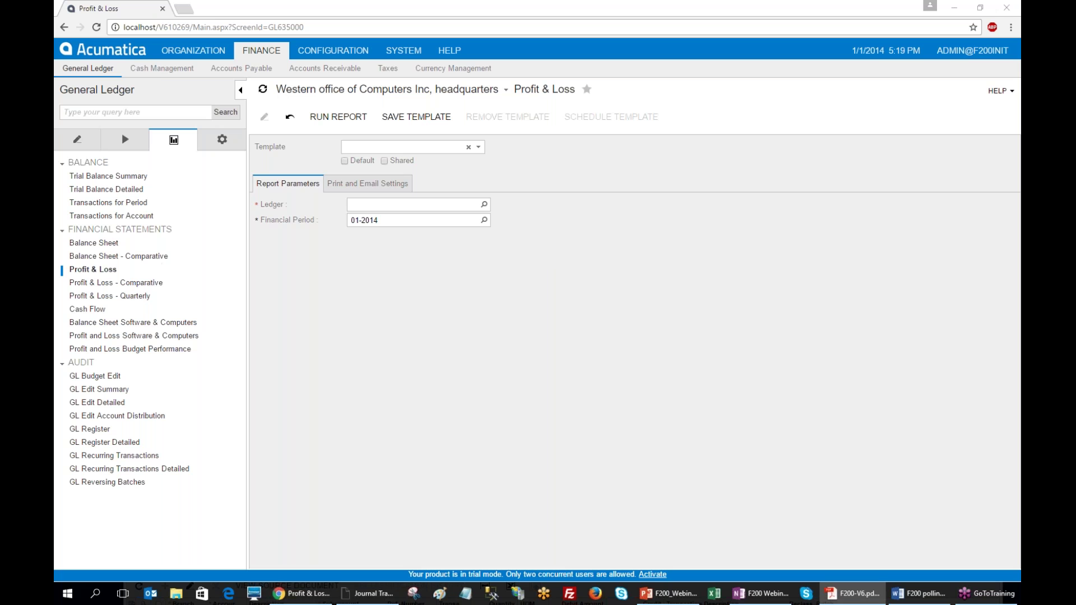
left_click(483, 204)
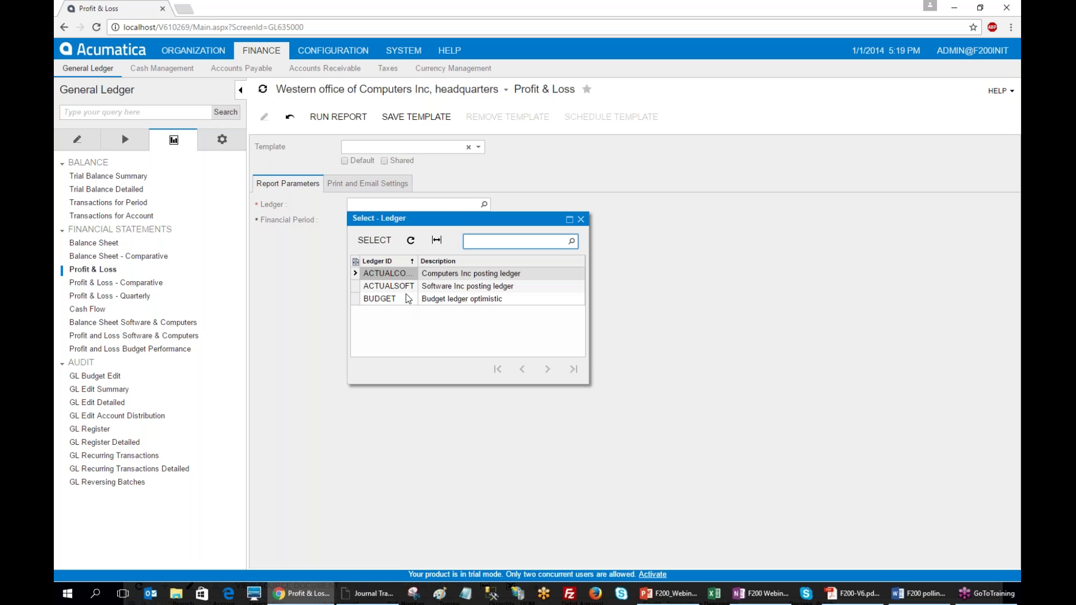
double_click(399, 287)
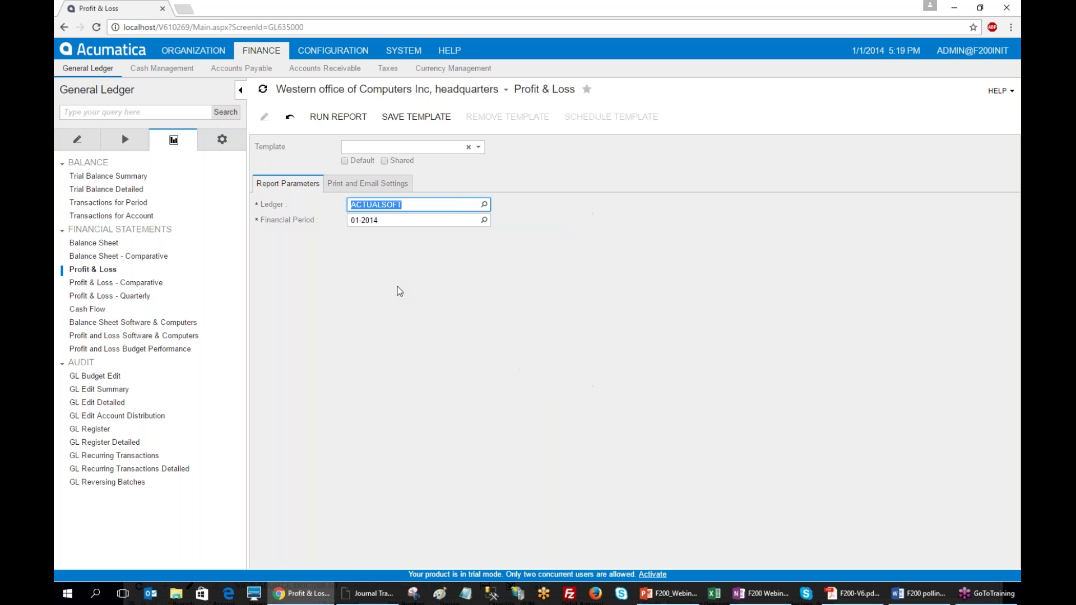
left_click(326, 119)
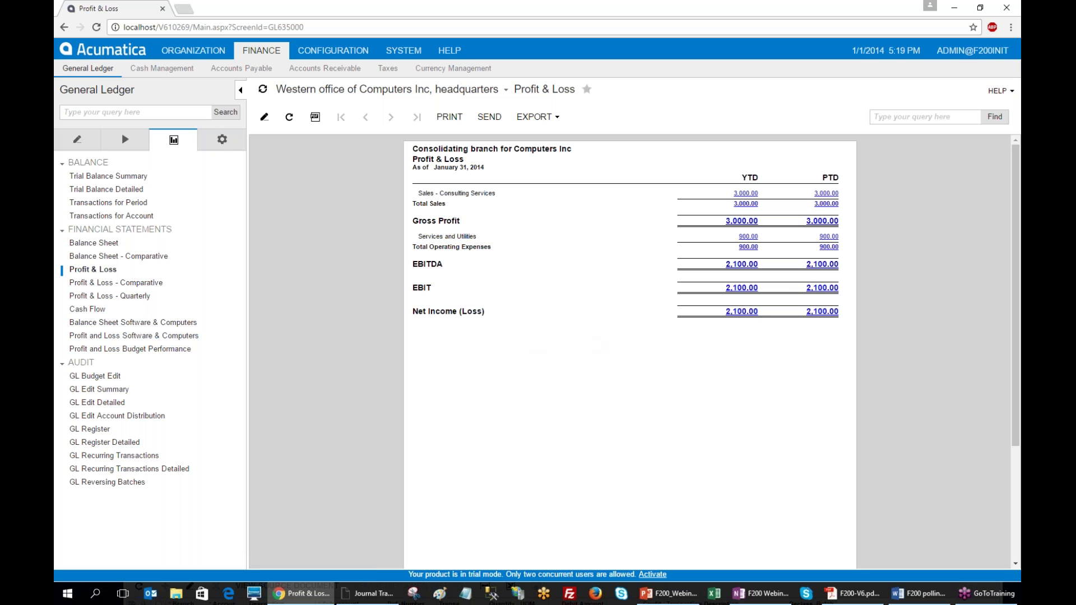
key("alt+Tab")
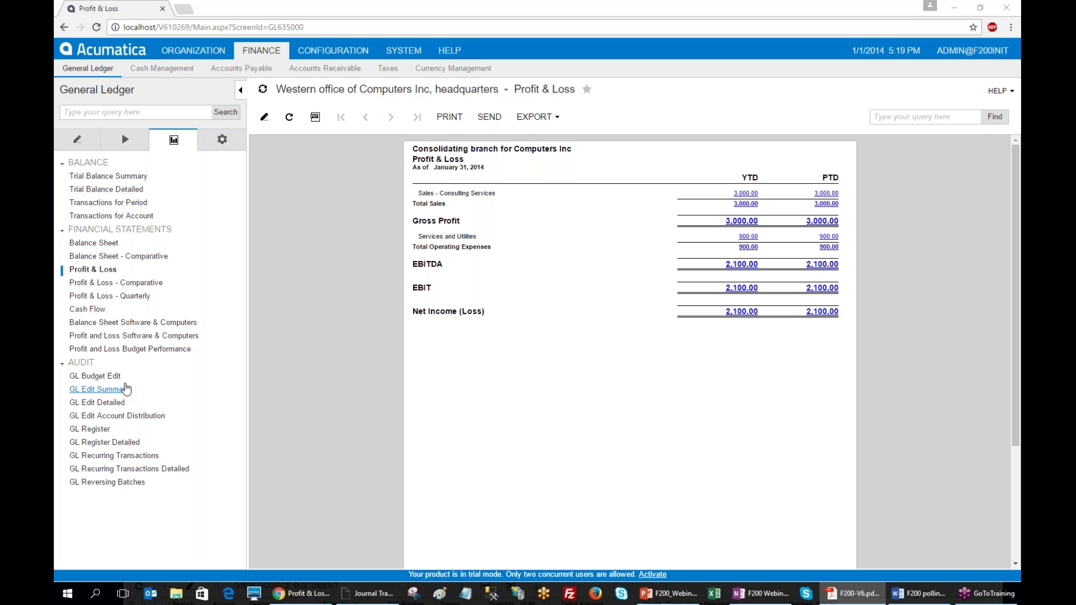
- Run Profit and Loss Software & Computers for 01-2014 and use its unit tree to compare Software Inc, Computers Inc, Eastern Office and Western Office
left_click(133, 342)
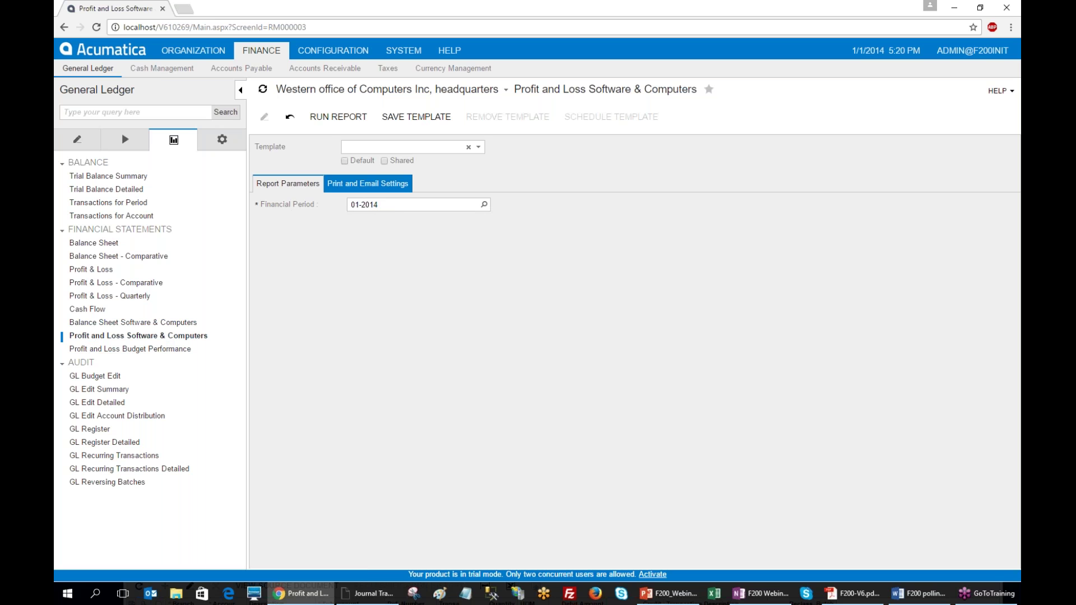
left_click(332, 129)
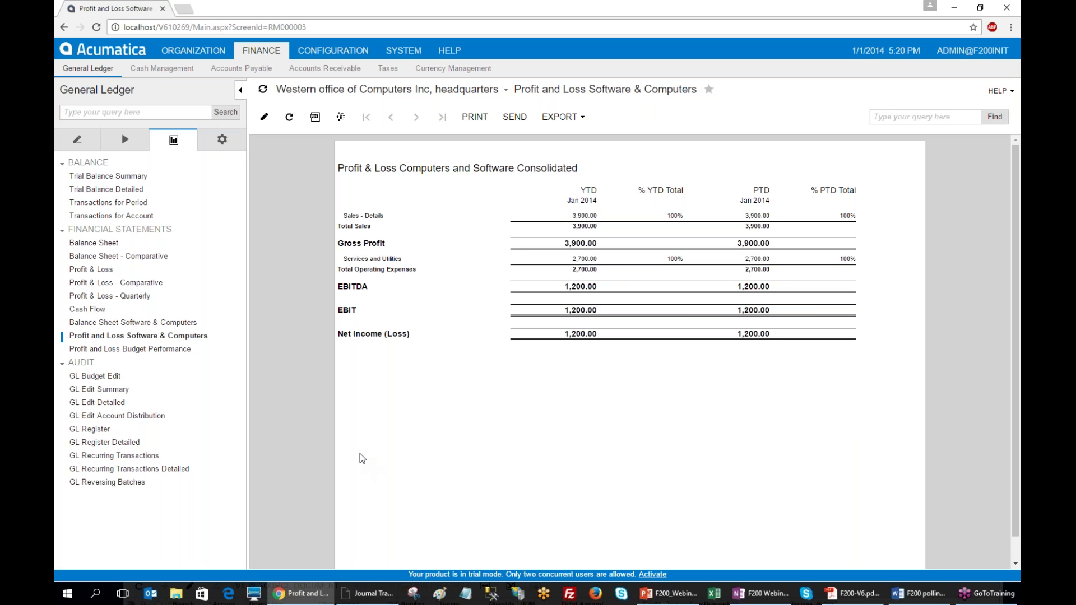
left_click(340, 118)
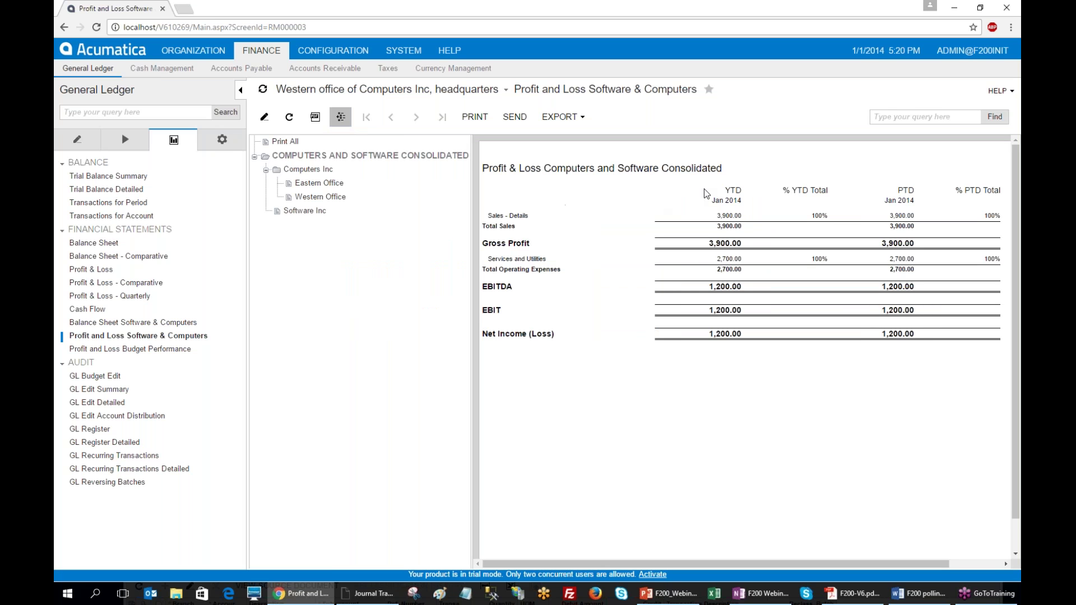
left_click(303, 212)
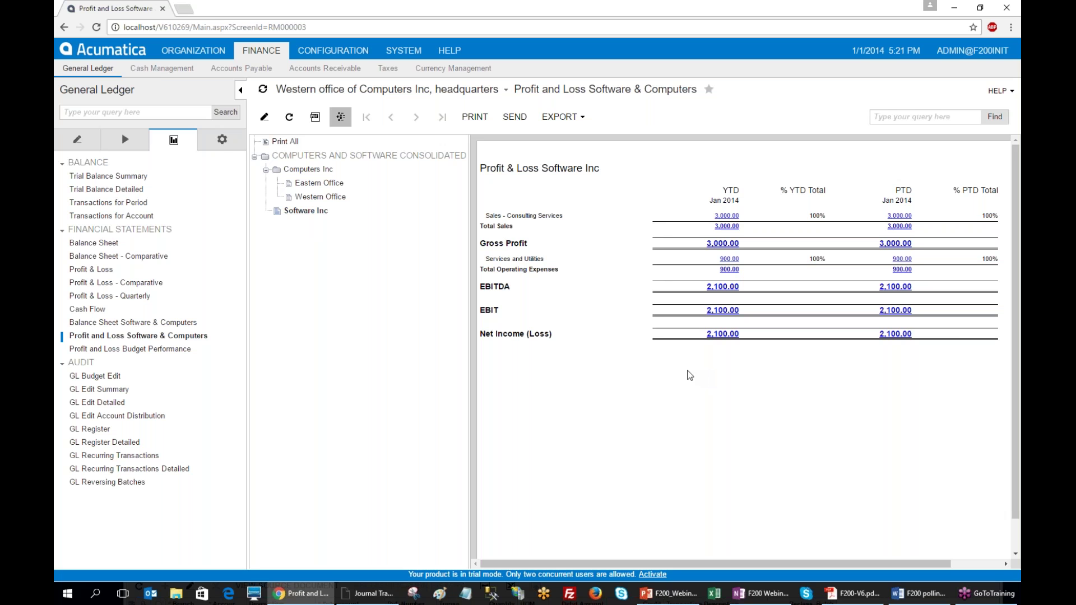
left_click(308, 170)
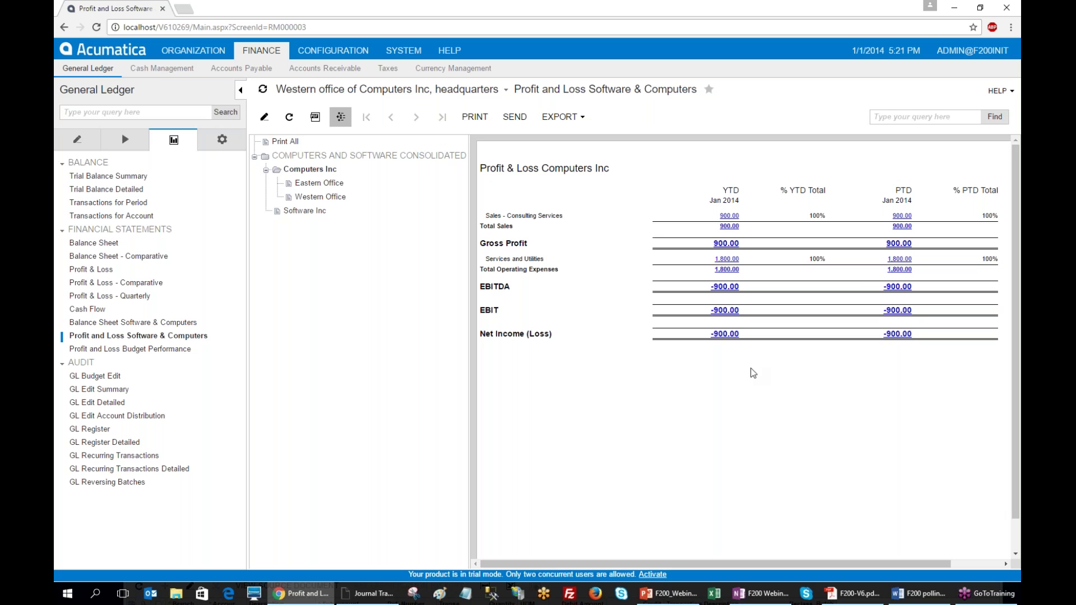
left_click(319, 183)
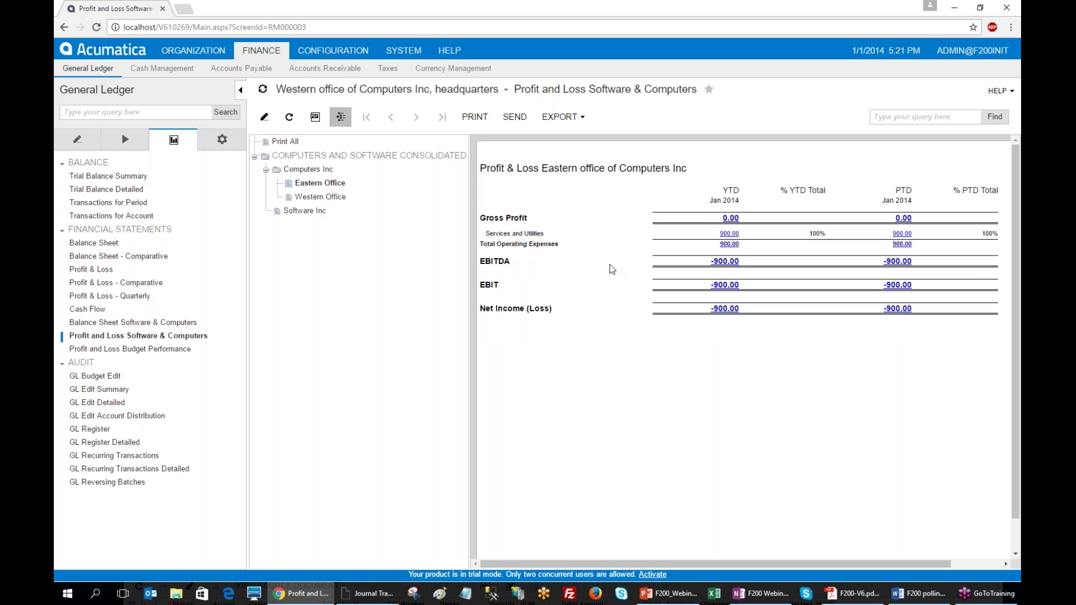
left_click(321, 197)
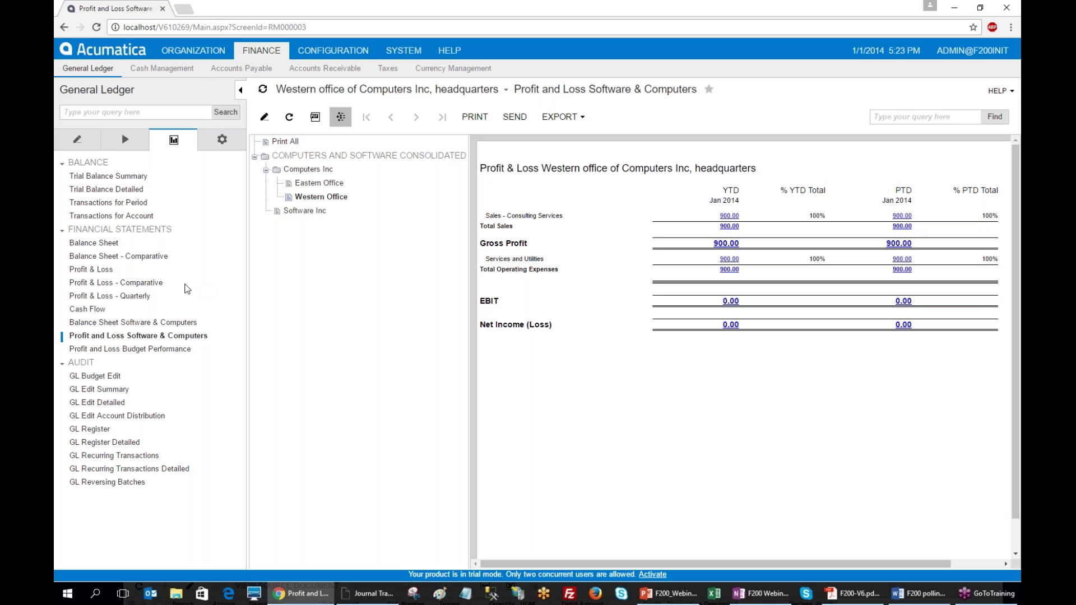
- Open the CPLCONS report definition and examine its row, column and unit sets and its requested start period
left_click(222, 139)
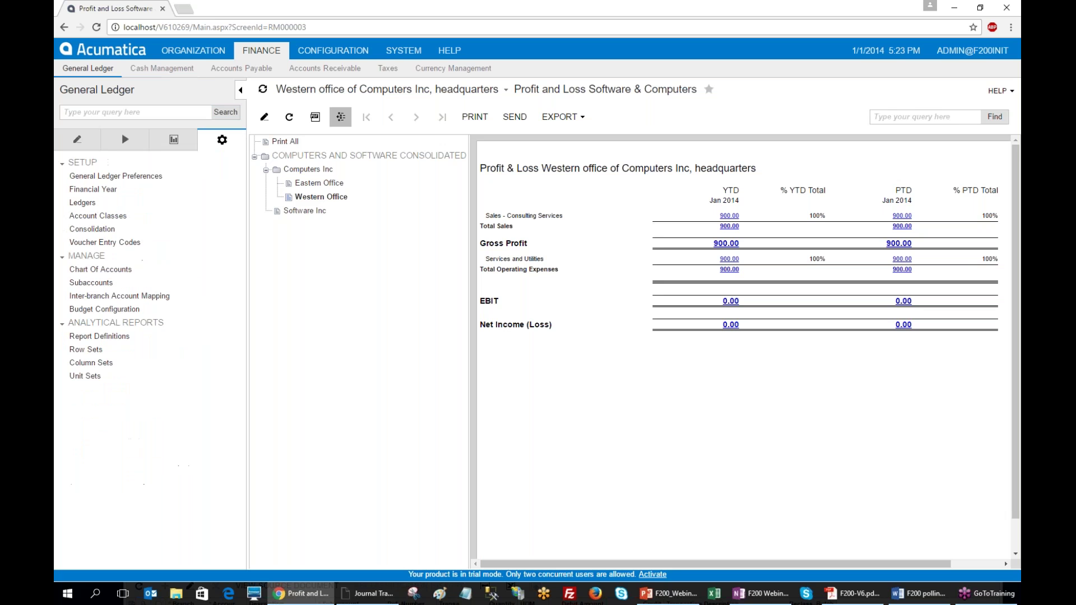
left_click(91, 337)
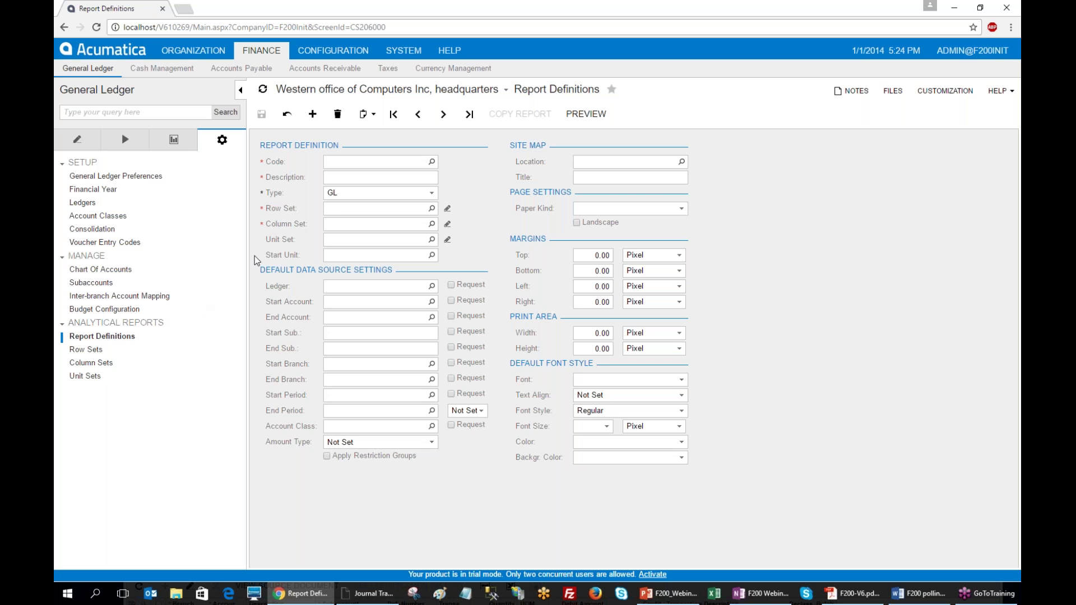
left_click(431, 162)
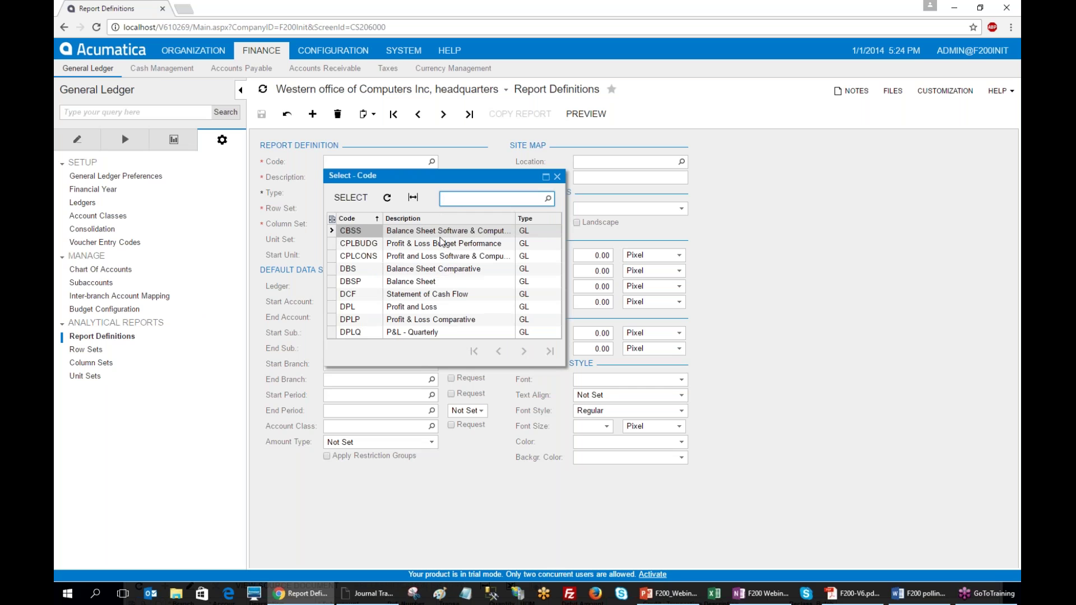
left_click(421, 259)
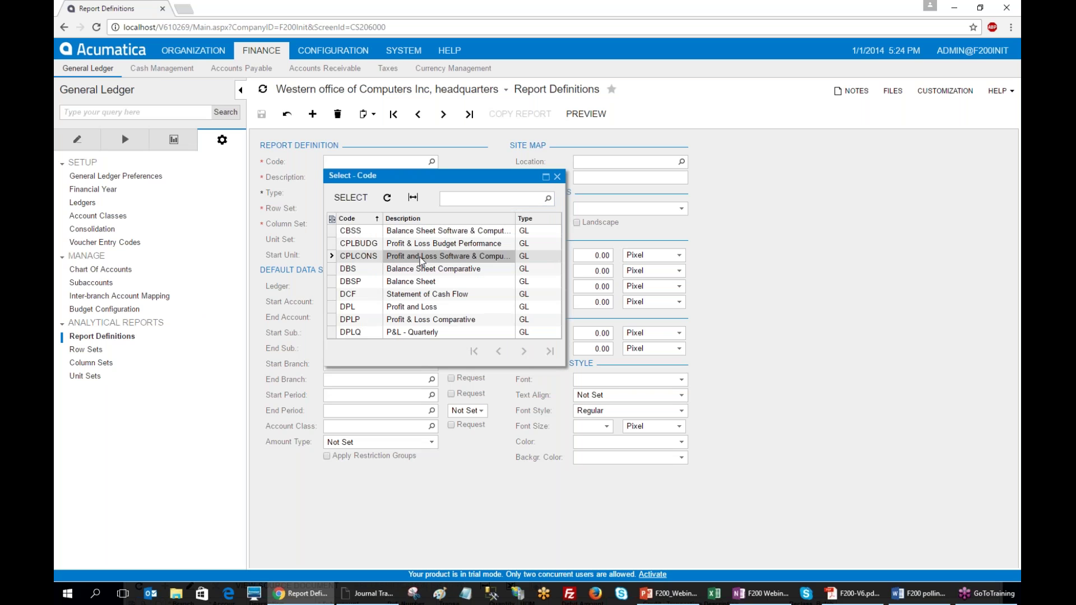
double_click(422, 259)
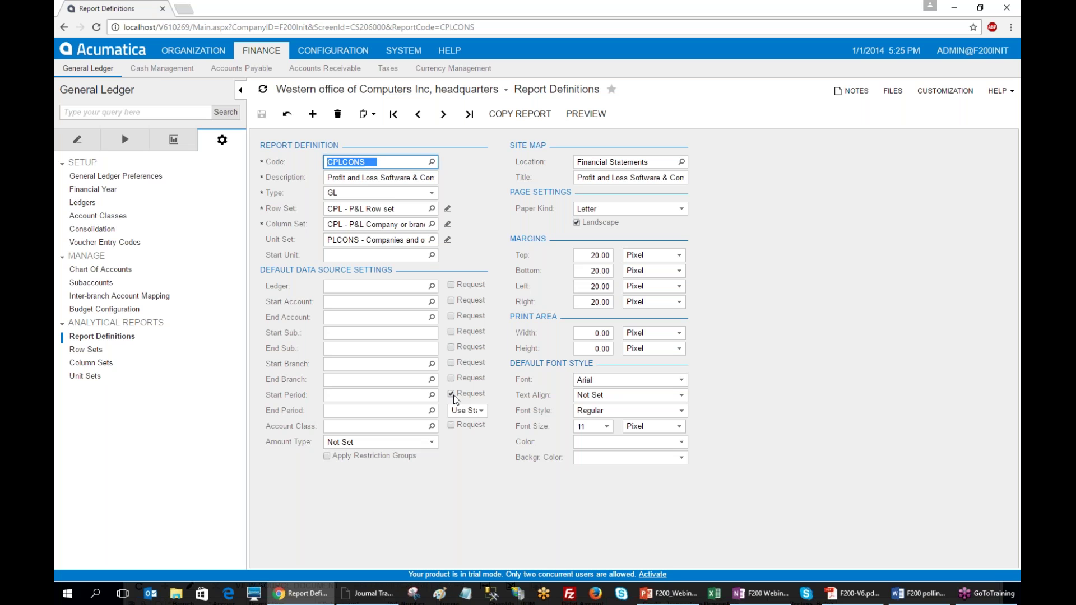
- Open the Profit and Loss Software & Computers parameters in a separate browser tab, check the financial period parameter, and return to the report definition
left_click(174, 139)
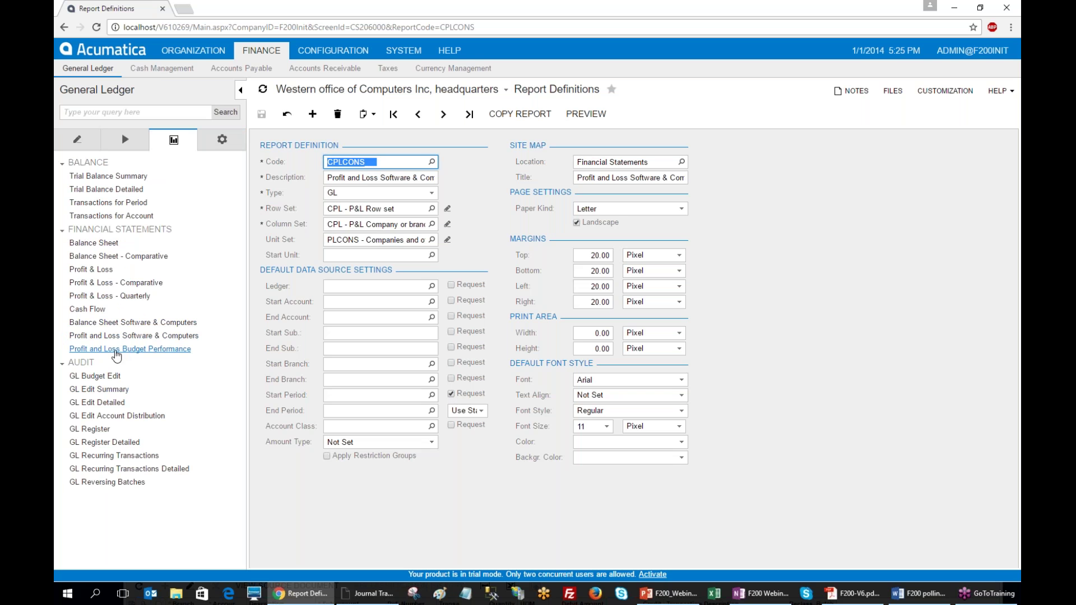
left_click(134, 350)
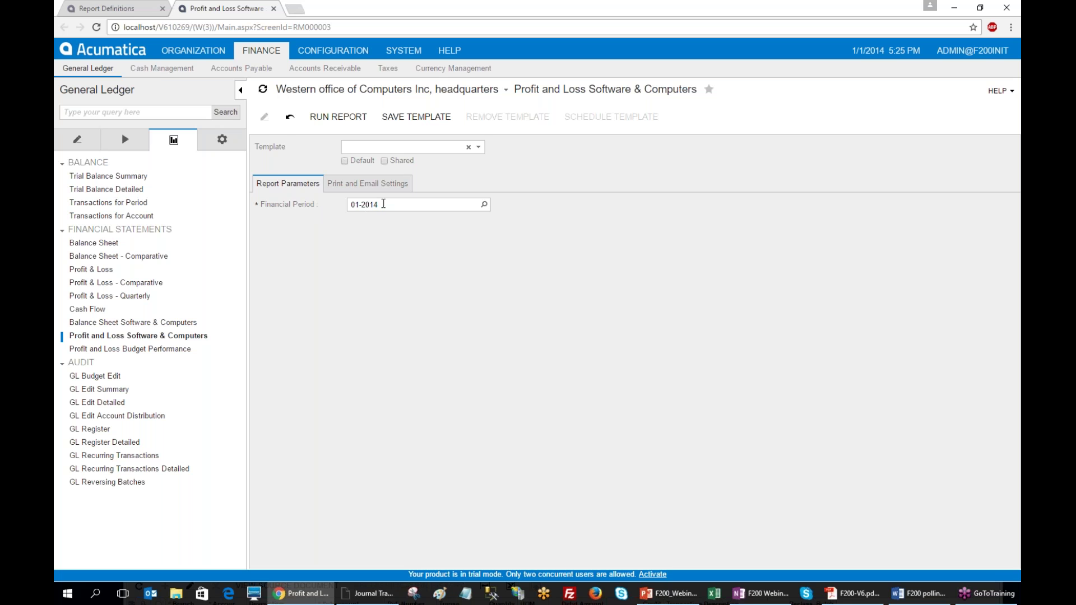
left_click(100, 9)
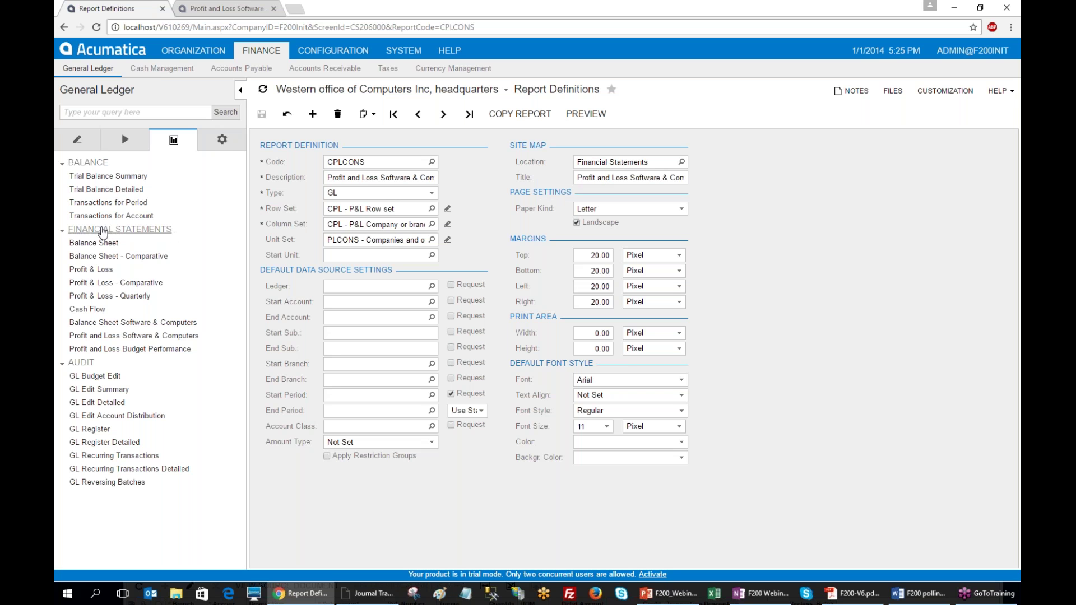
- Examine which reports share the Financial Statements site map location of the CPLCONS report definition
left_click(681, 162)
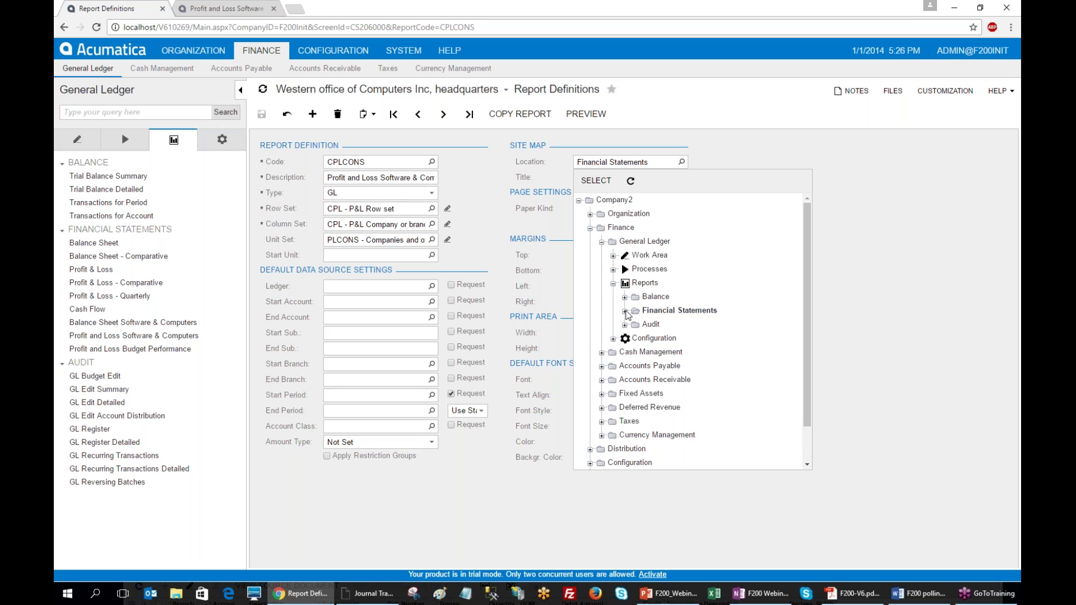
left_click(624, 312)
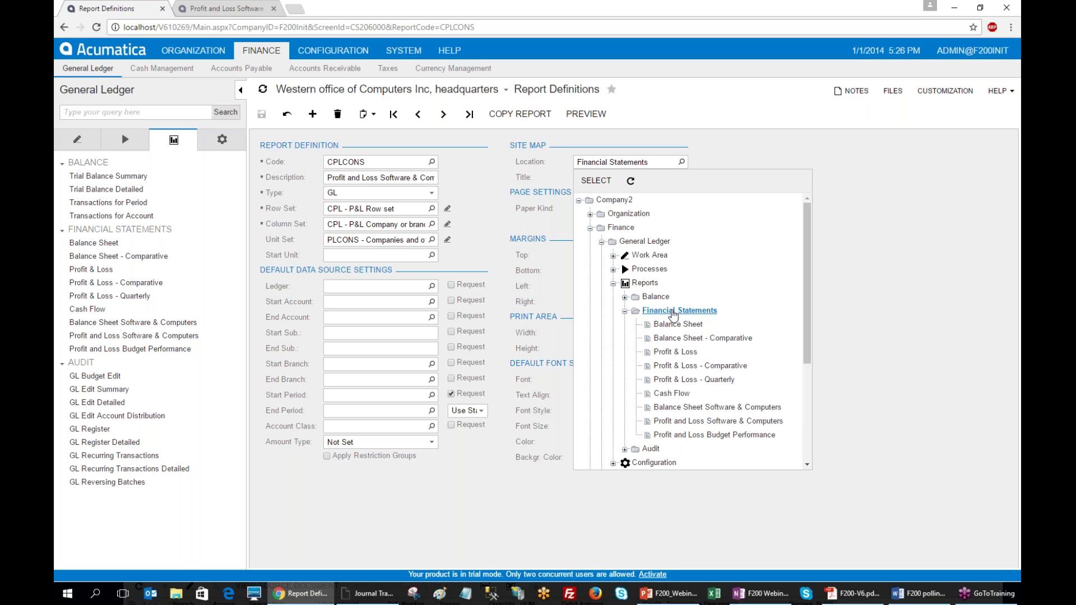
left_click(920, 253)
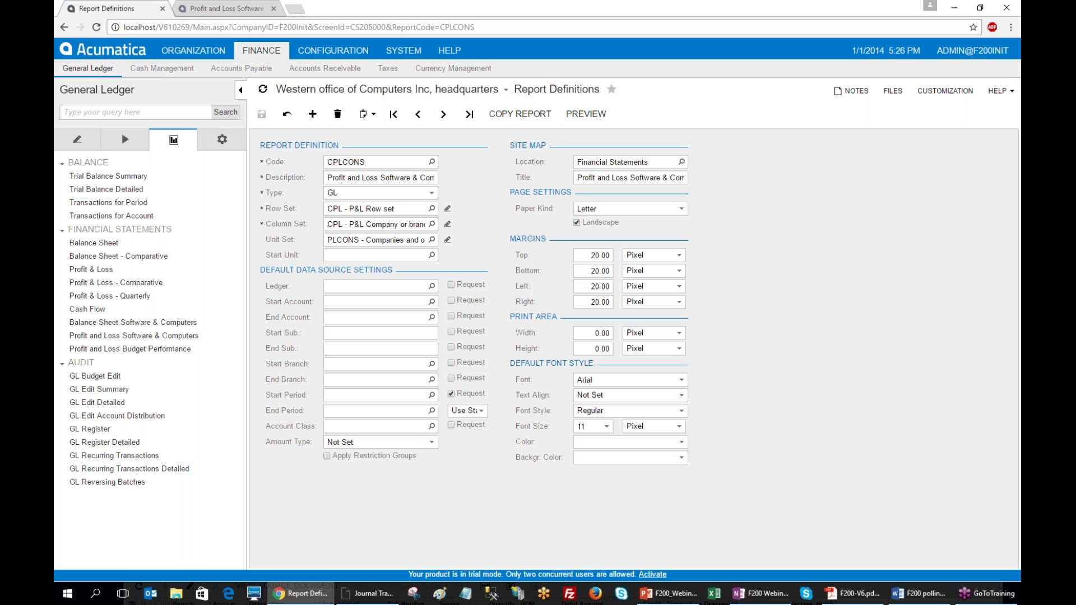
- Open the report definition's CPL row set for editing and enlarge its window to show the full row grid
left_click(222, 140)
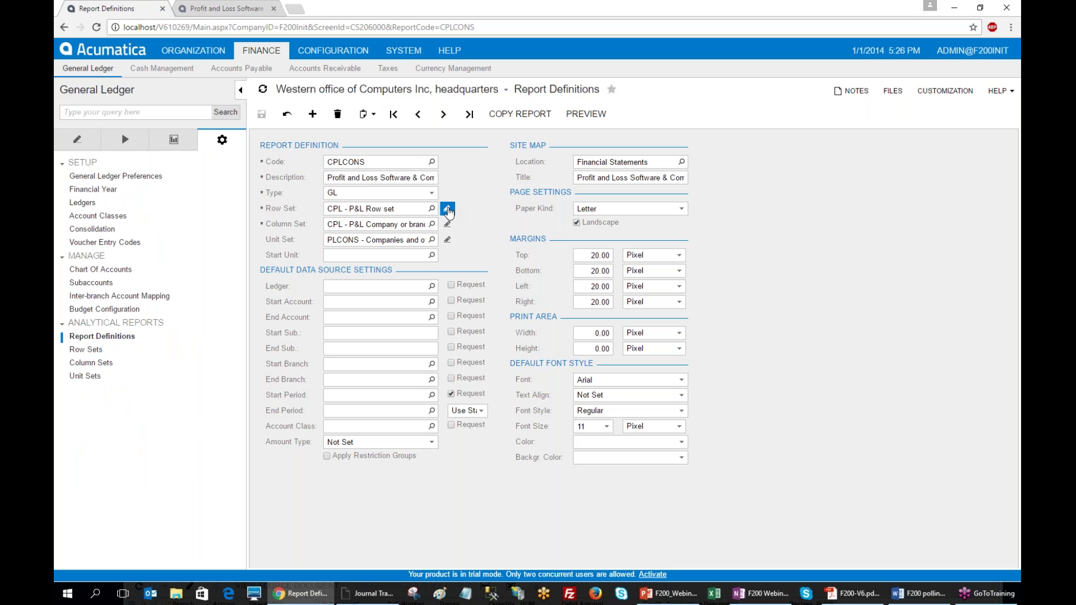
left_click(448, 210)
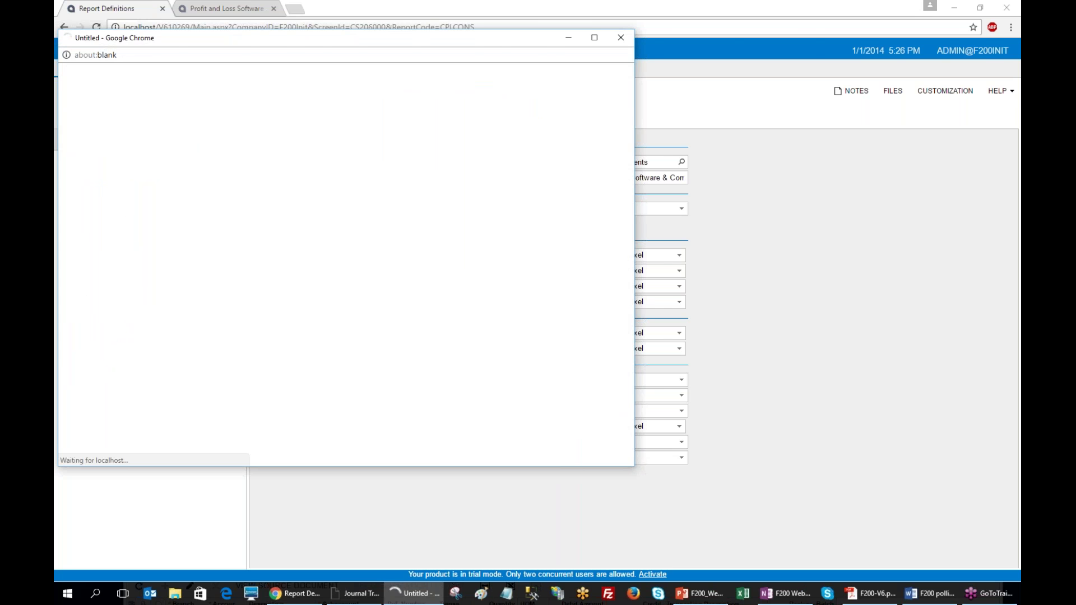
left_click_drag(636, 467, 989, 531)
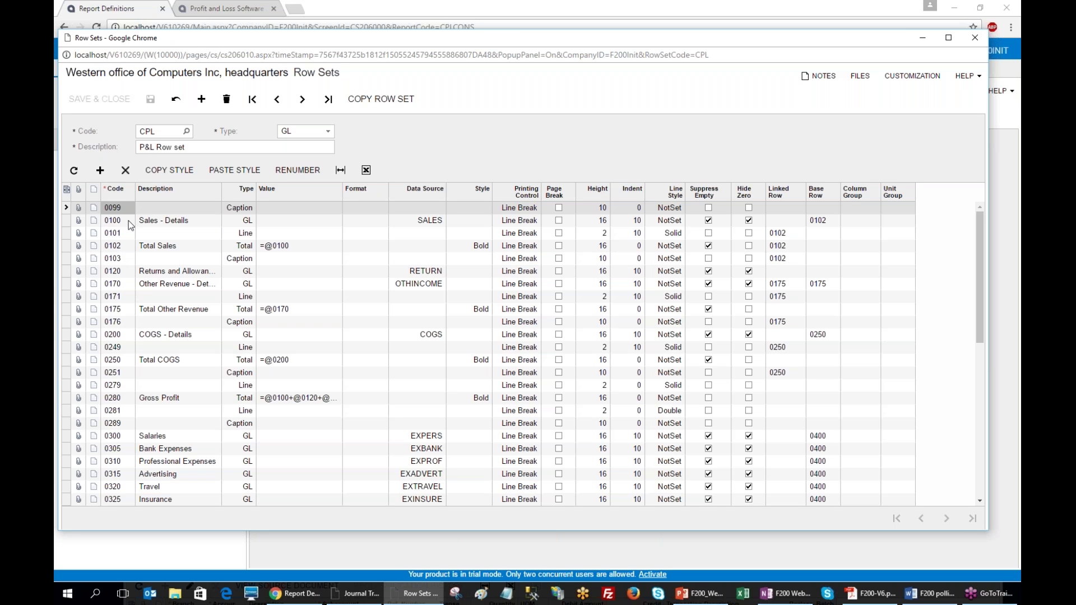
- Examine the row types available for Sales - Details and widen the Value column to read the total formulas
left_click(113, 248)
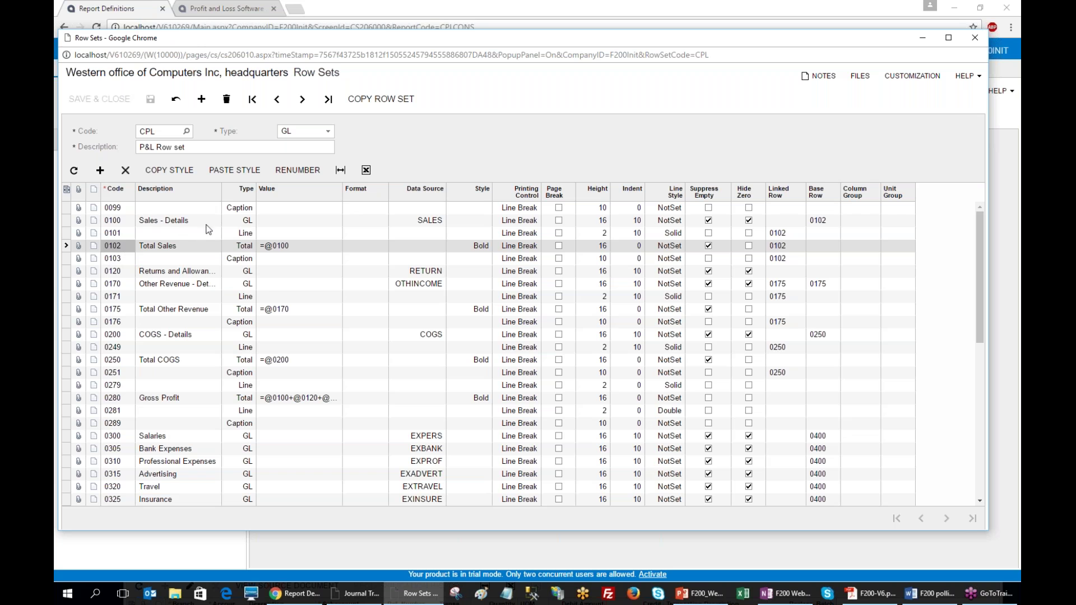
left_click(244, 226)
left_click(246, 227)
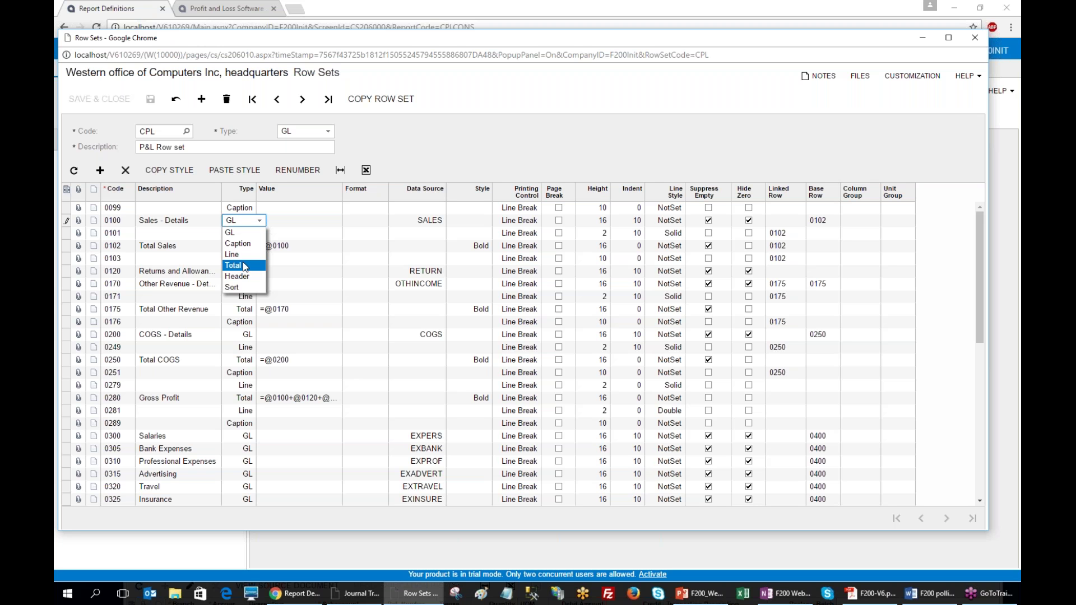
left_click(517, 120)
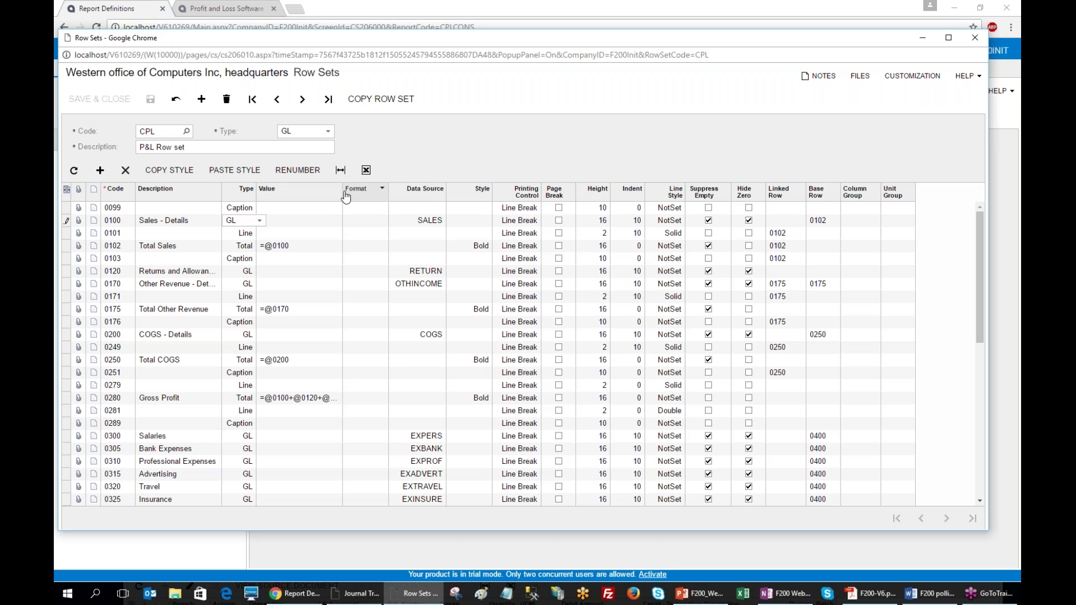
left_click_drag(341, 190, 539, 191)
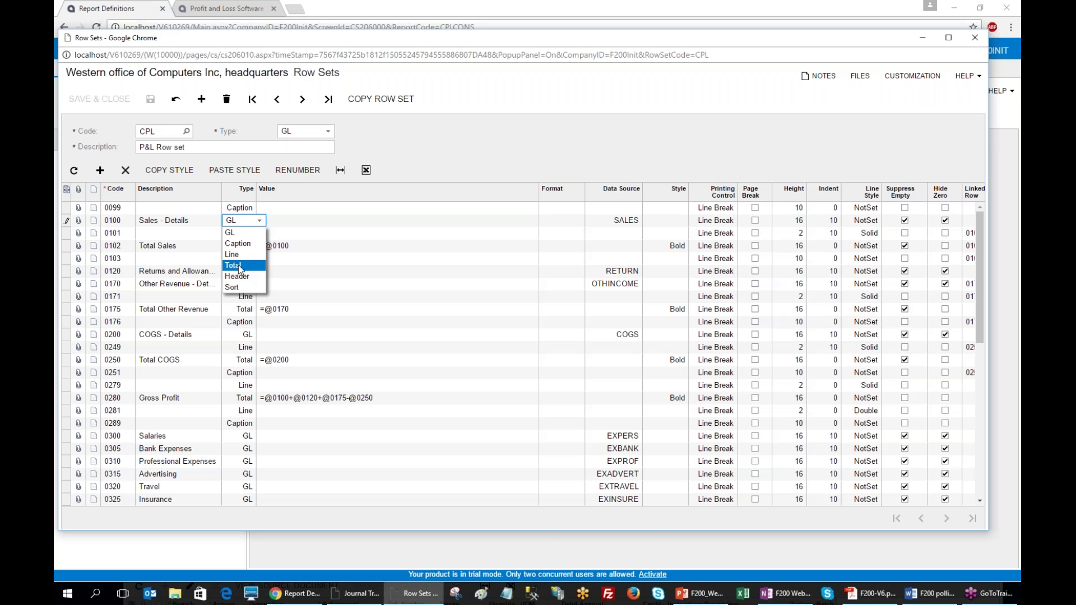
left_click(557, 145)
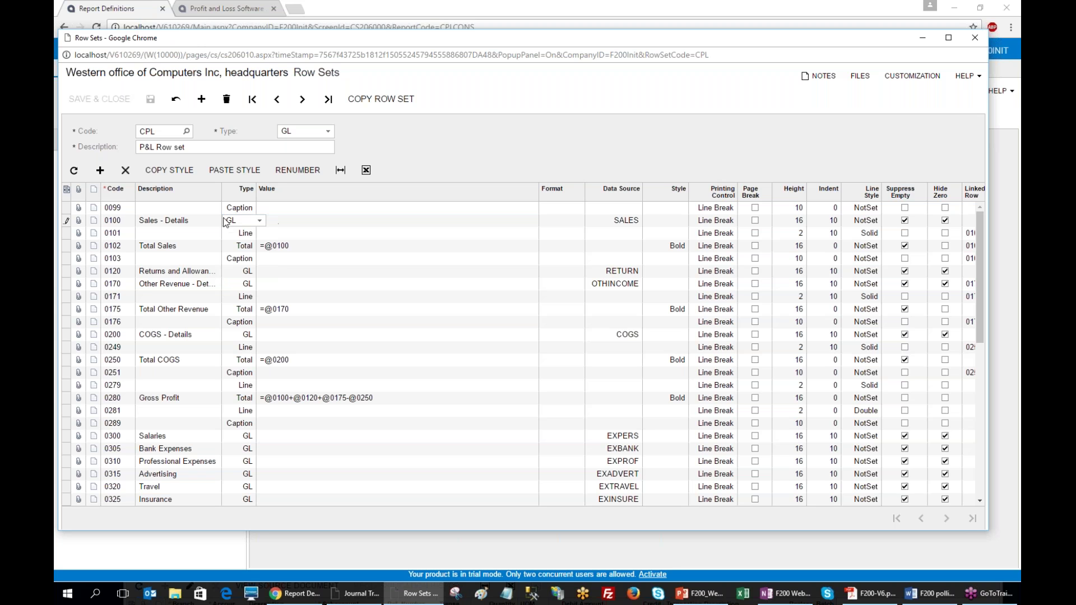
- Open the Sales - Details row's data source, then filter the Chart of Accounts by account class SALES in a separate browser tab
left_click(599, 223)
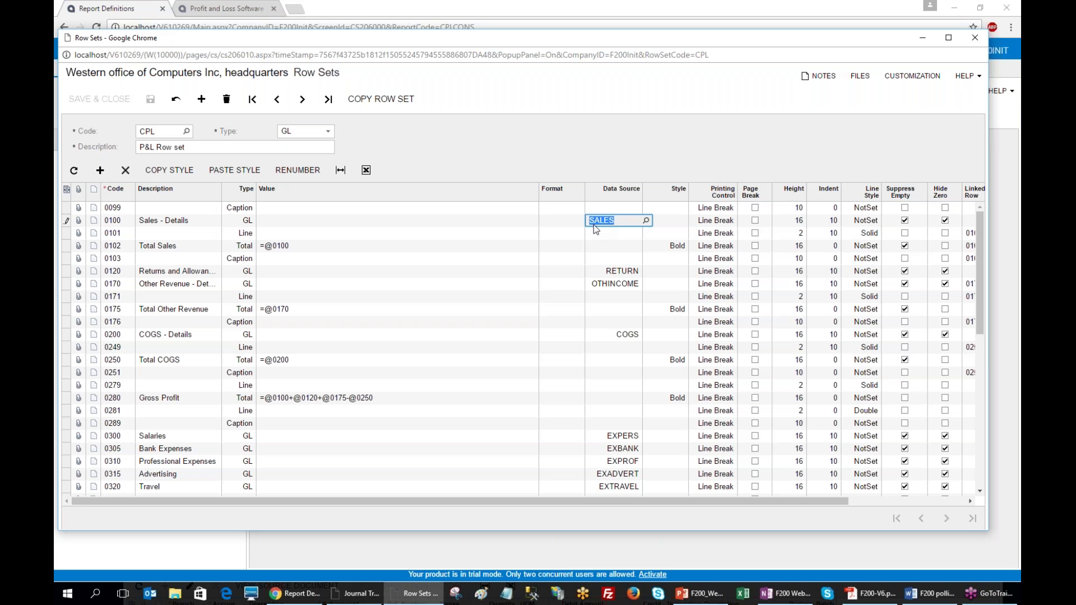
left_click(647, 220)
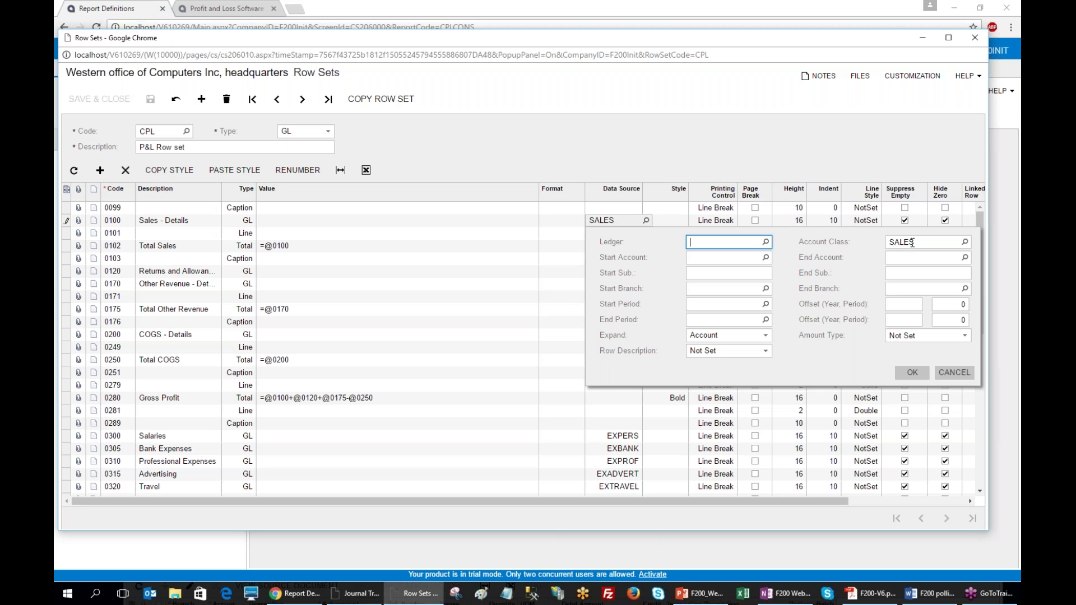
left_click(293, 598)
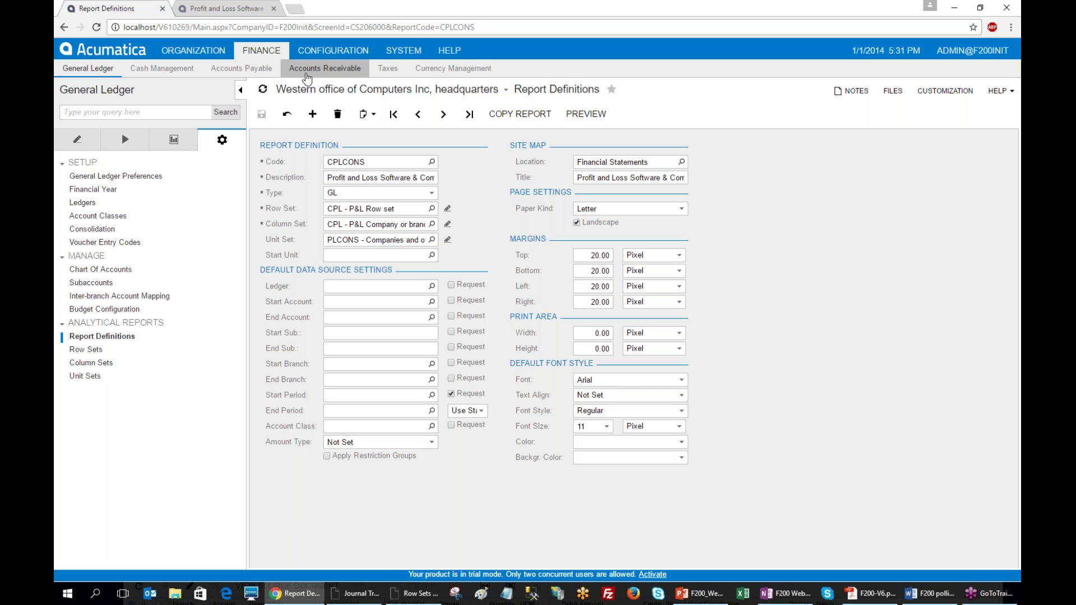
left_click(103, 282)
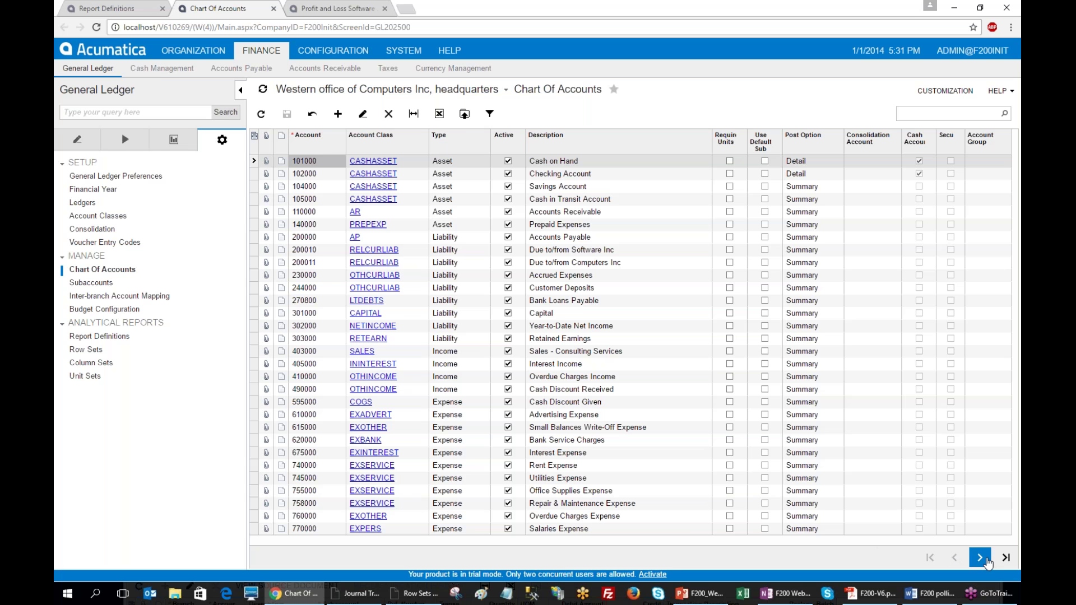
left_click(1005, 557)
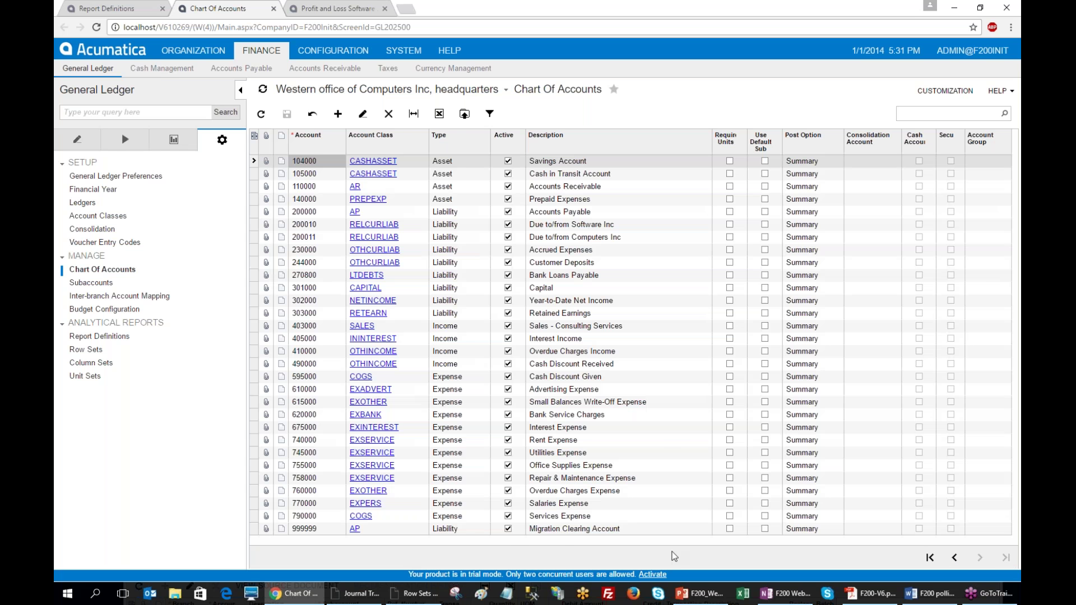
left_click(413, 331)
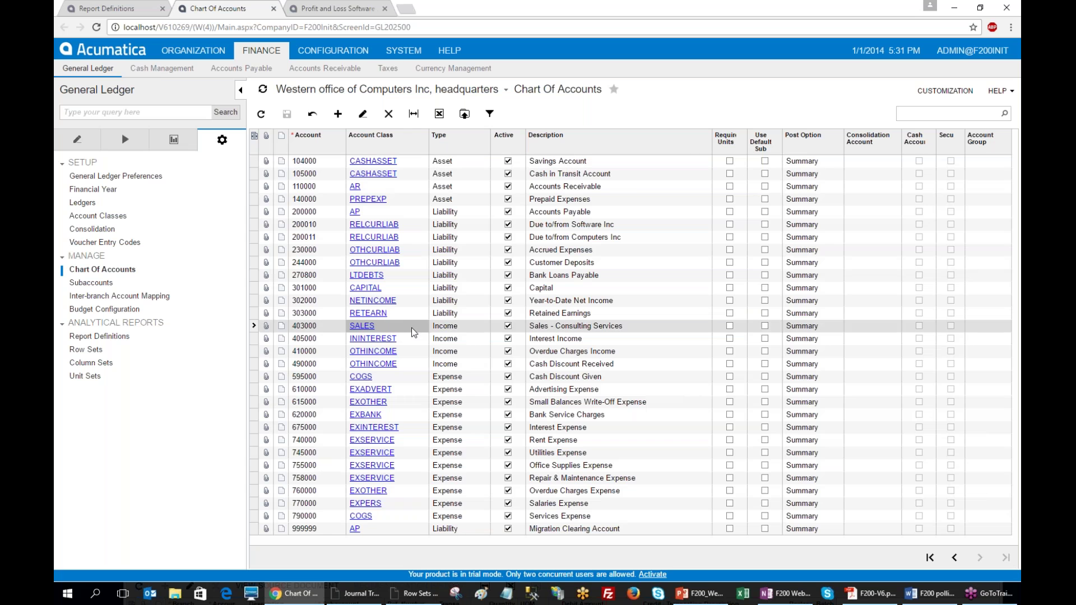
key("shift+f")
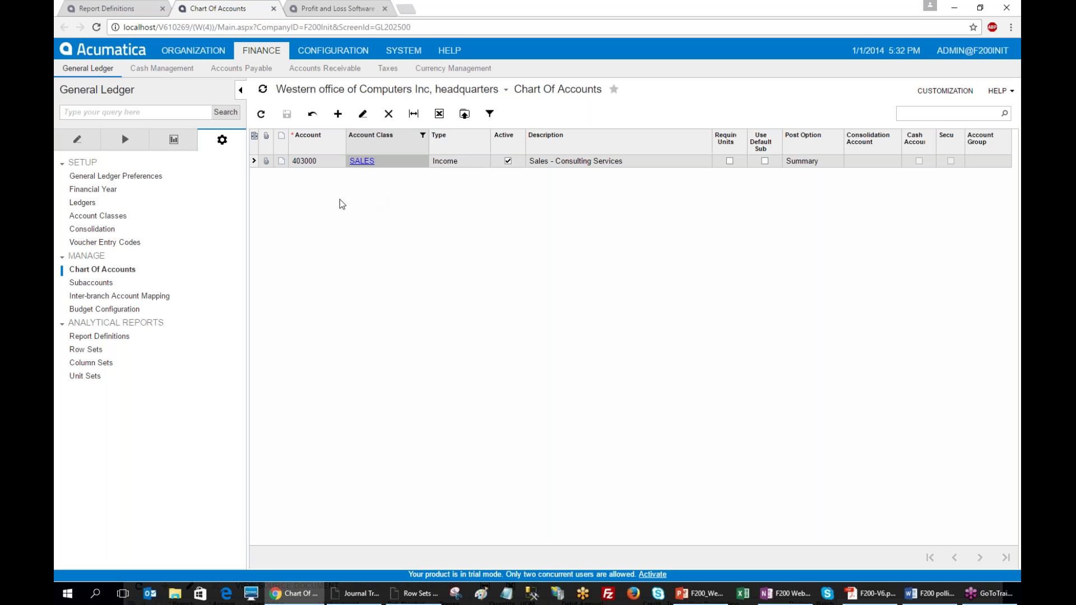
left_click(98, 9)
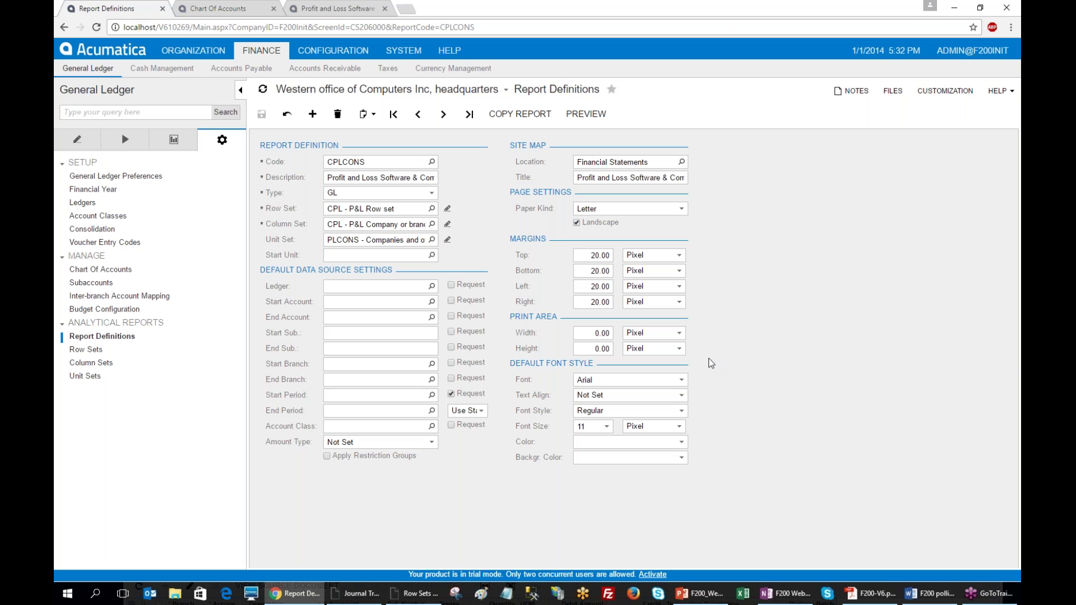
left_click(395, 597)
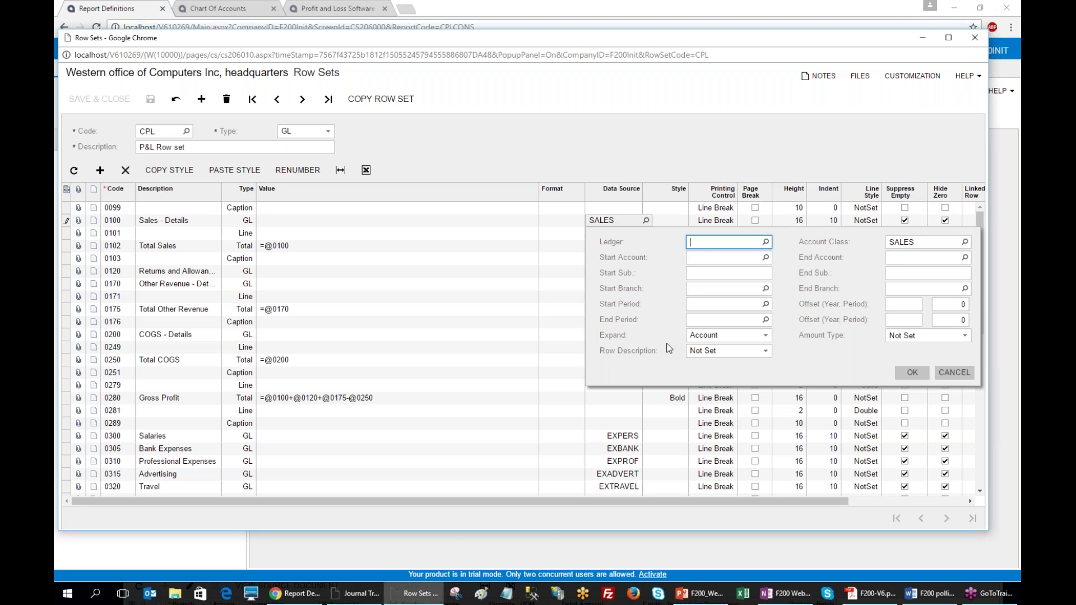
- Review the Expand and Row Description options in the Sales - Details data source without changing them
left_click(713, 339)
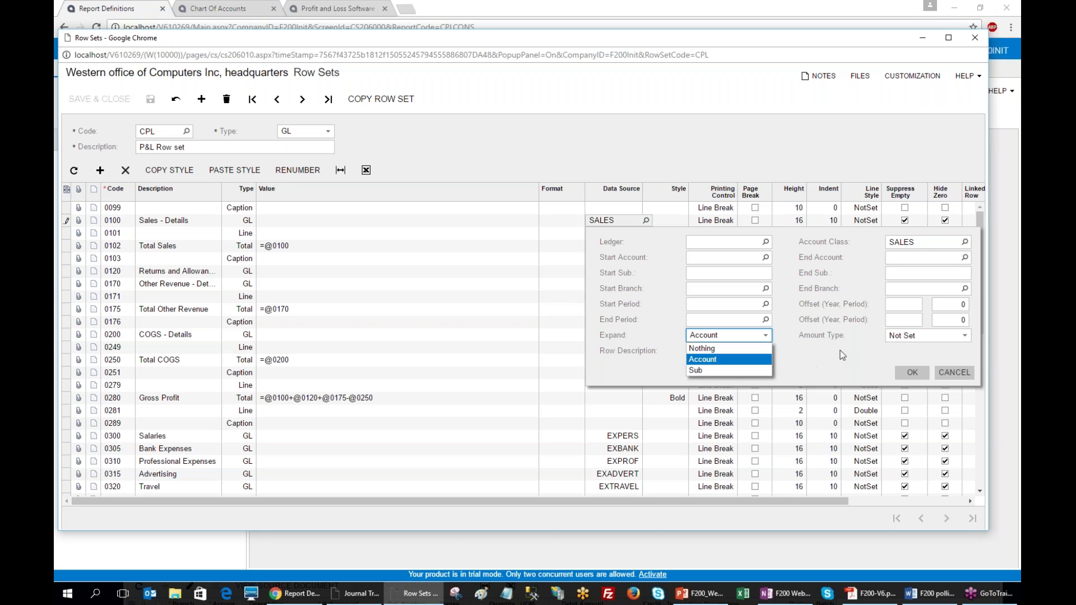
left_click(825, 354)
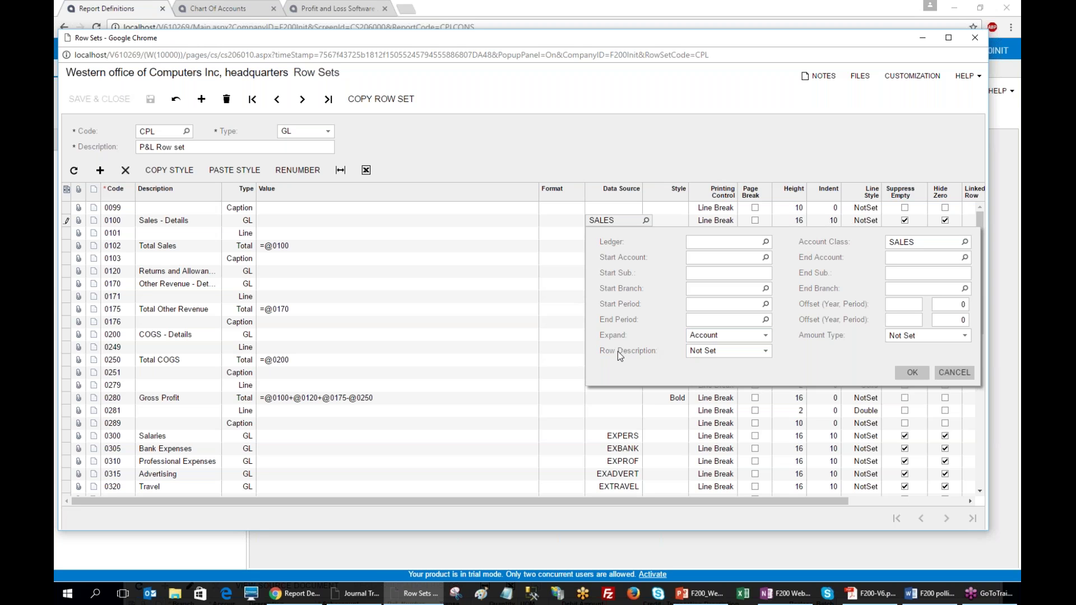
left_click(734, 352)
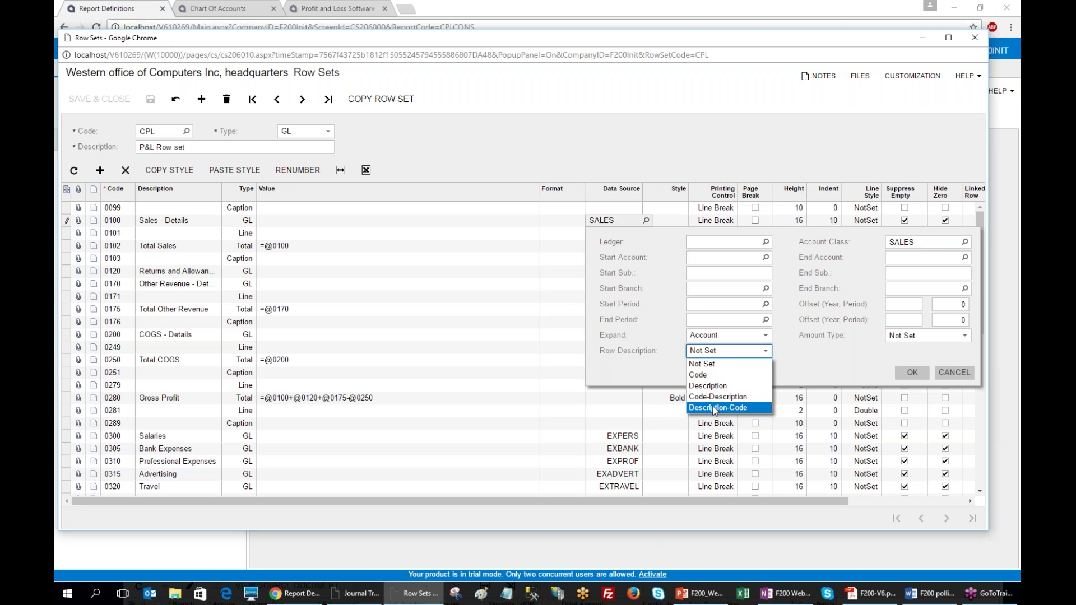
left_click(629, 370)
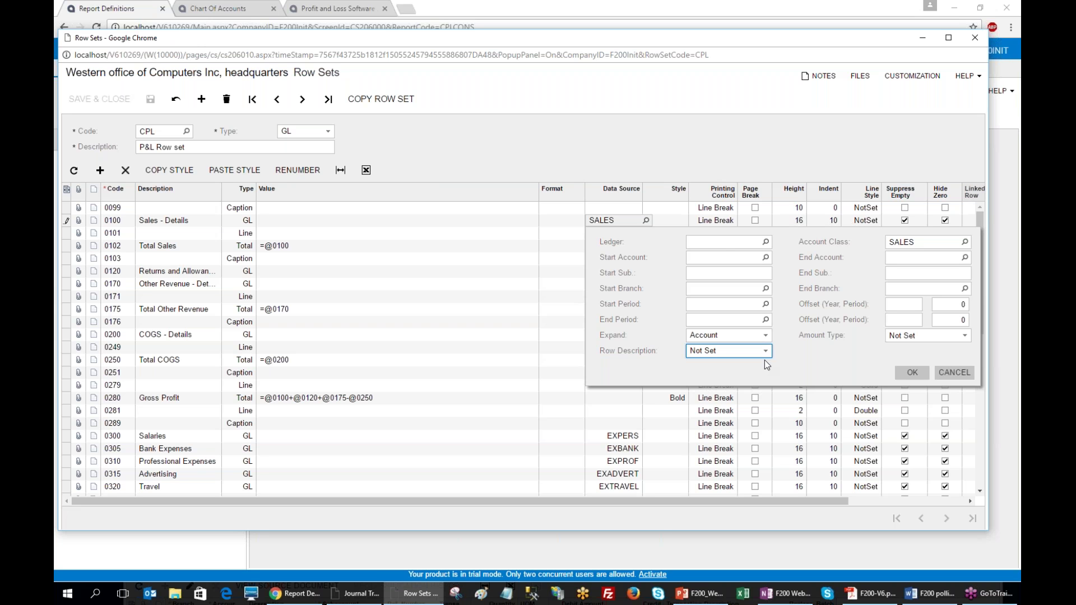
- Look up accounts for the Sales - Details data source's Start Account, picking 101000 and replacing it with 104000
left_click(707, 259)
left_click(766, 258)
double_click(658, 334)
left_click(725, 259)
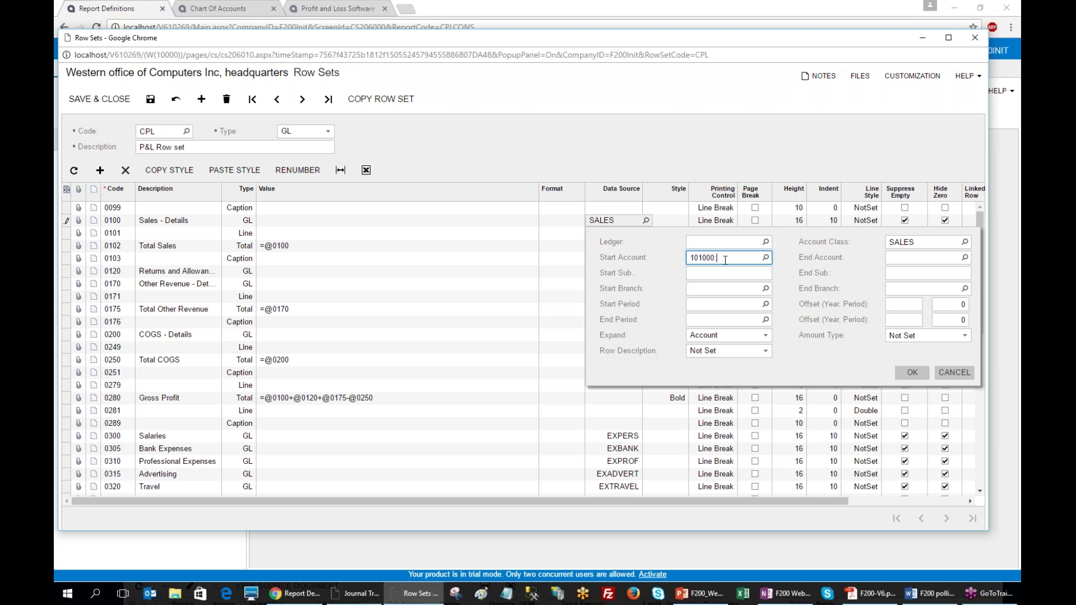
key("Down")
left_click(766, 258)
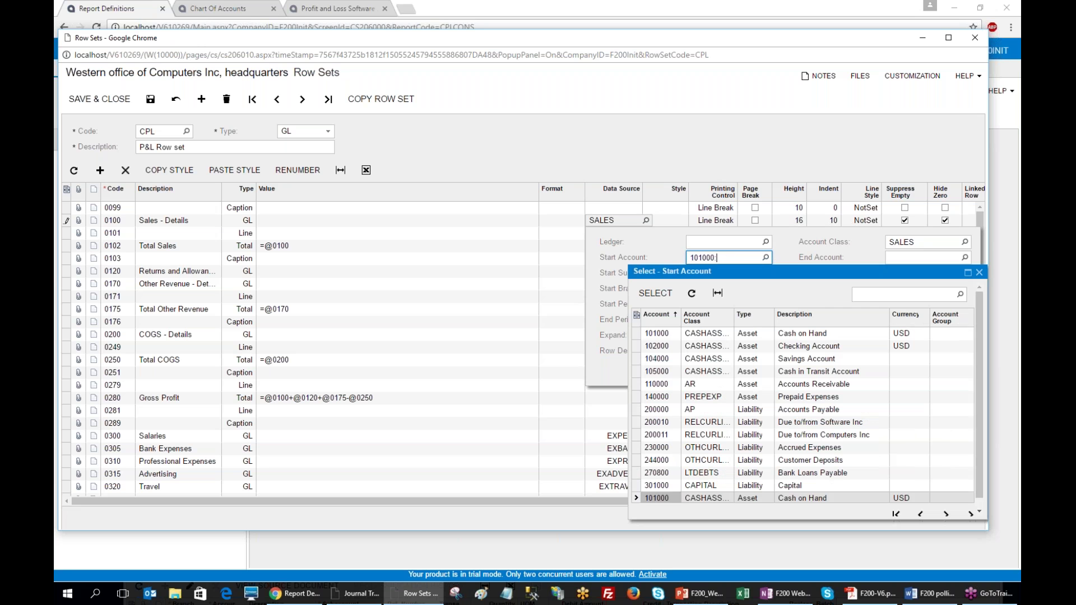
double_click(662, 359)
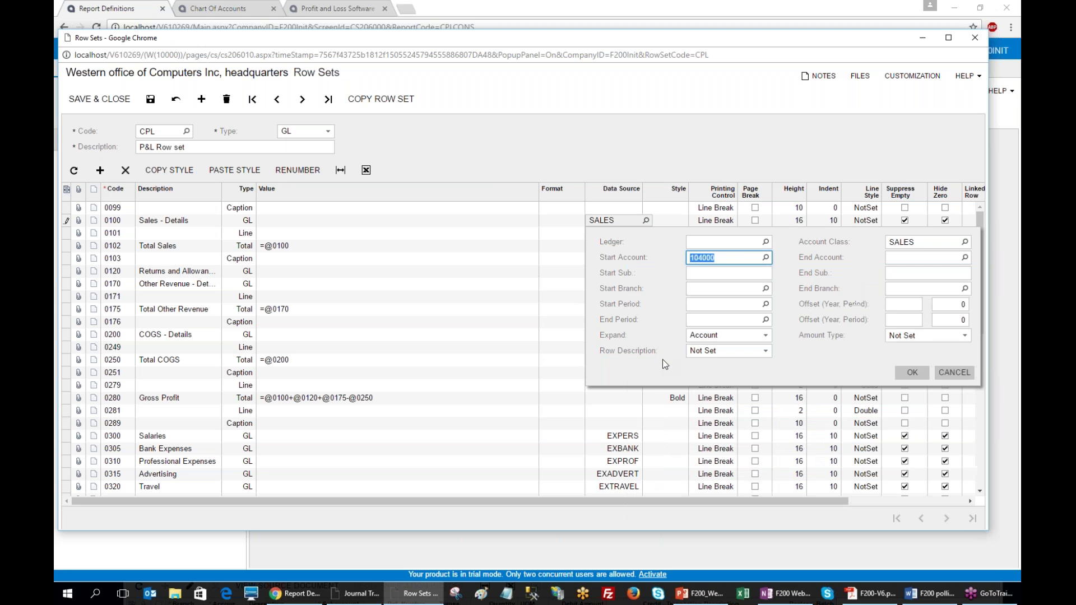
- Try account range and comma-separated list entries using 104000 and 107000 in Start Account, and clear the field
left_click(741, 258)
key("Delete")
type("2")
key("End")
type(":104000")
type(",107000")
key("Home")
type("10")
key("Delete")
type(",")
key("ctrl+a")
key("BackSpace")
- Set Start Sub to 000-??-??, picking the Non-specific department and using wildcards for the other two segments
left_click(739, 272)
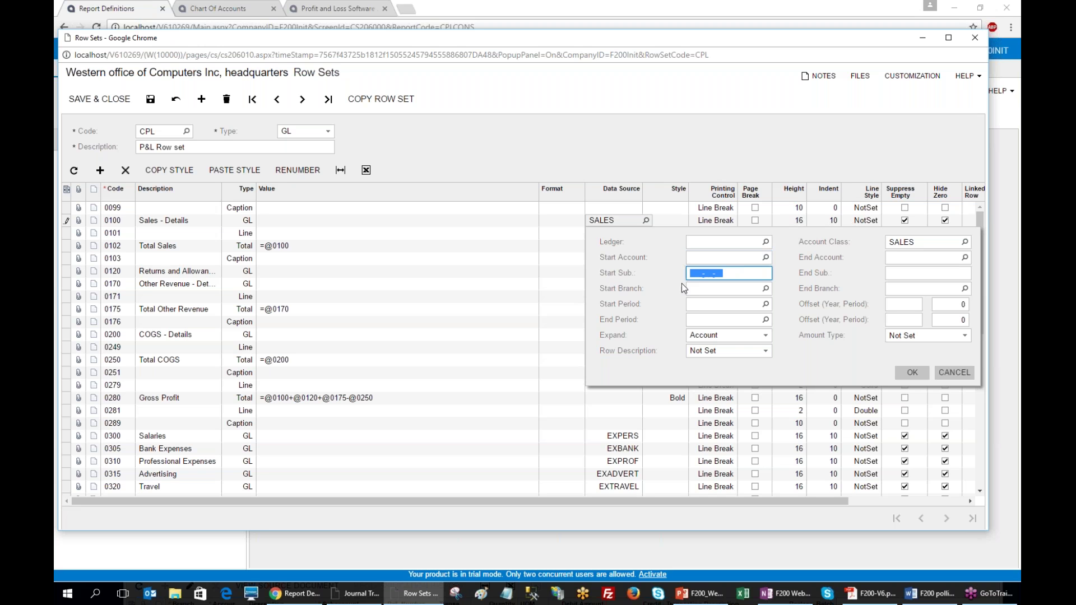
key("Home")
key("F3")
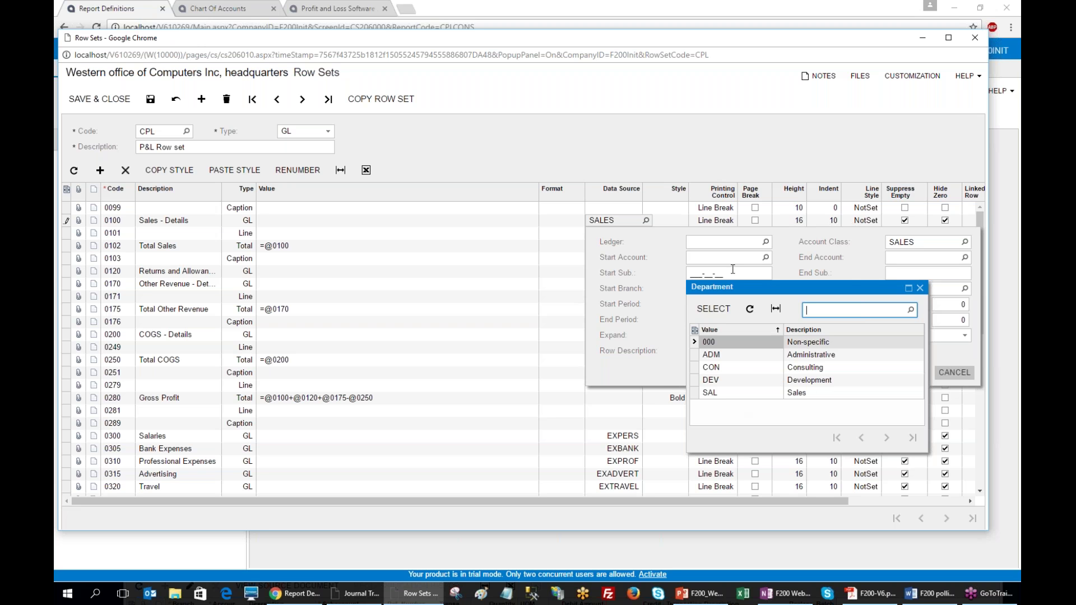
double_click(722, 344)
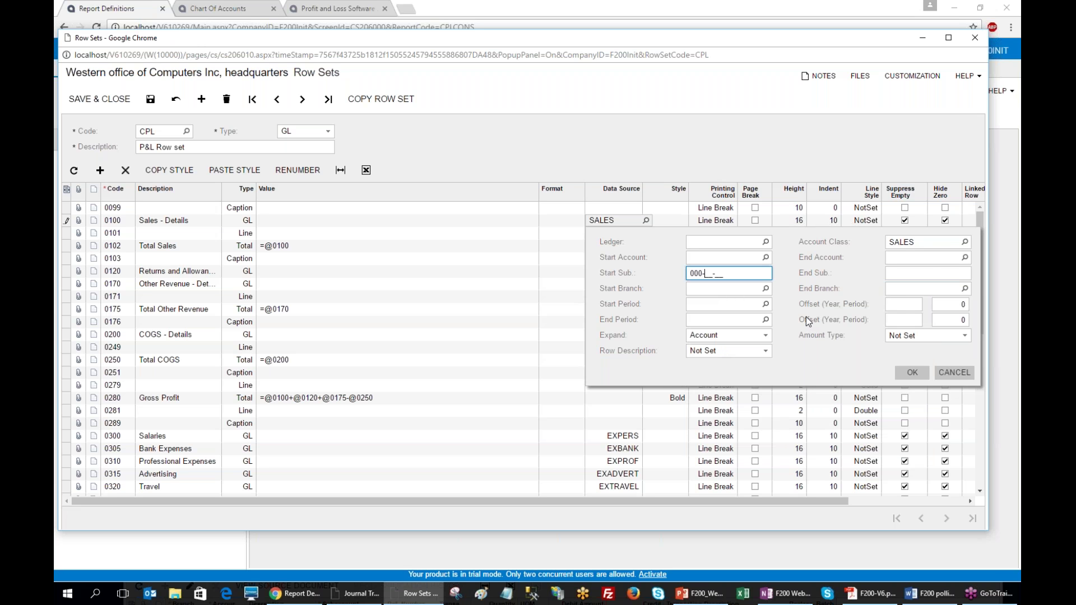
type("??-?")
key("BackSpace")
type("??")
- Check the Revenue Source segment values of Start Sub and replace its Sales Region wildcard with 00 (Non-specific)
left_click(709, 272)
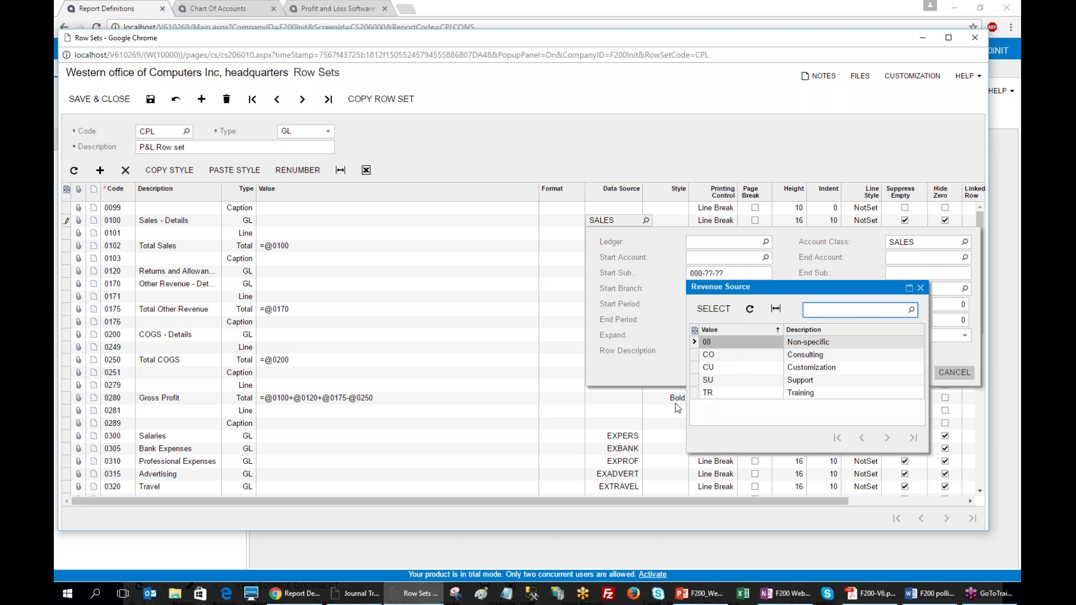
left_click(722, 272)
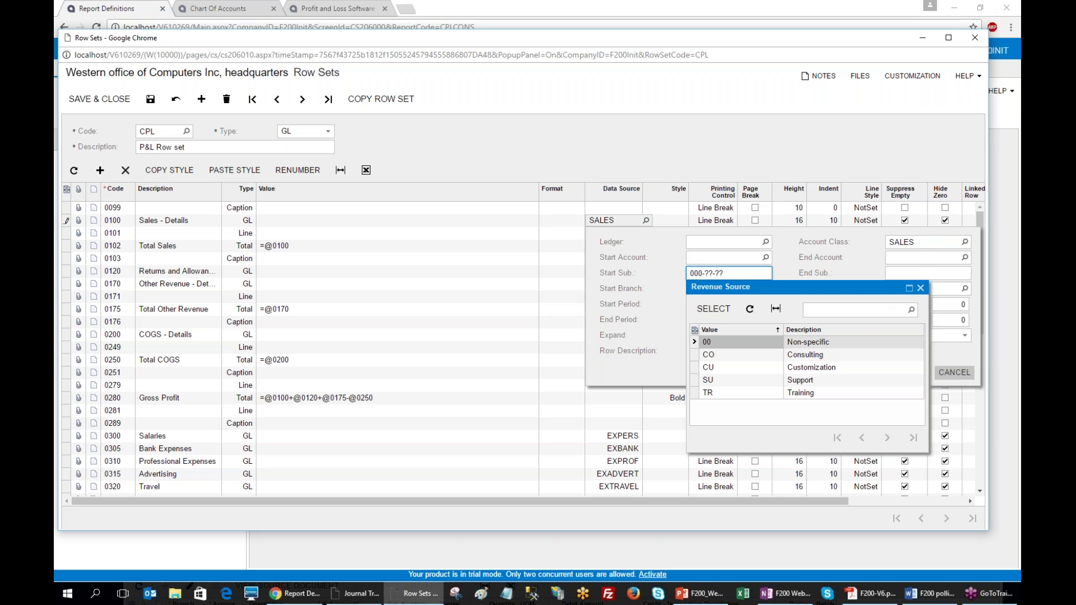
left_click(920, 288)
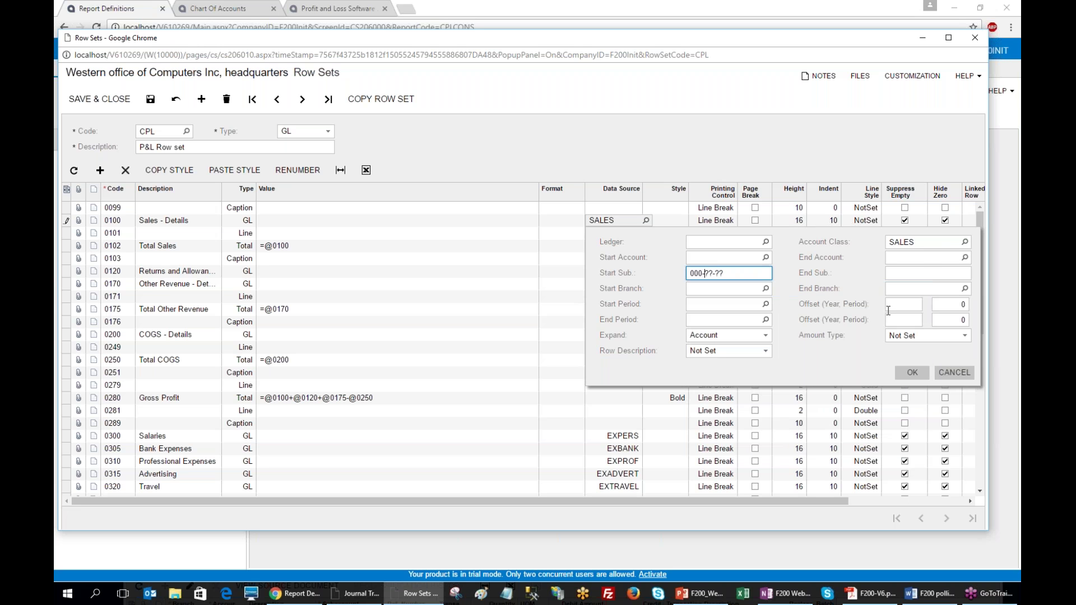
key("BackSpace")
key("BackSpace")
key("F3")
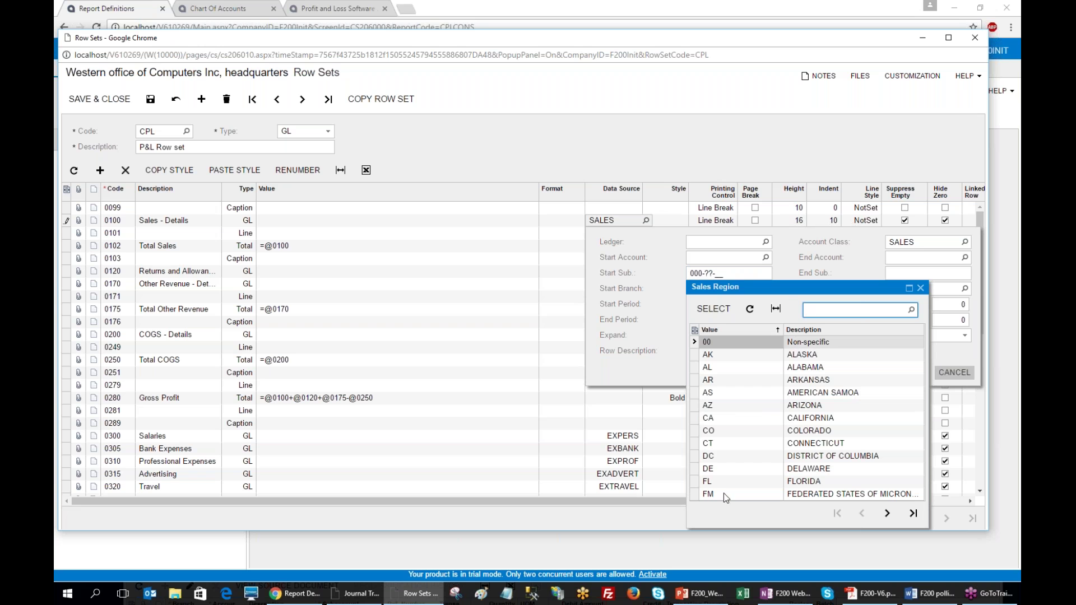
double_click(734, 342)
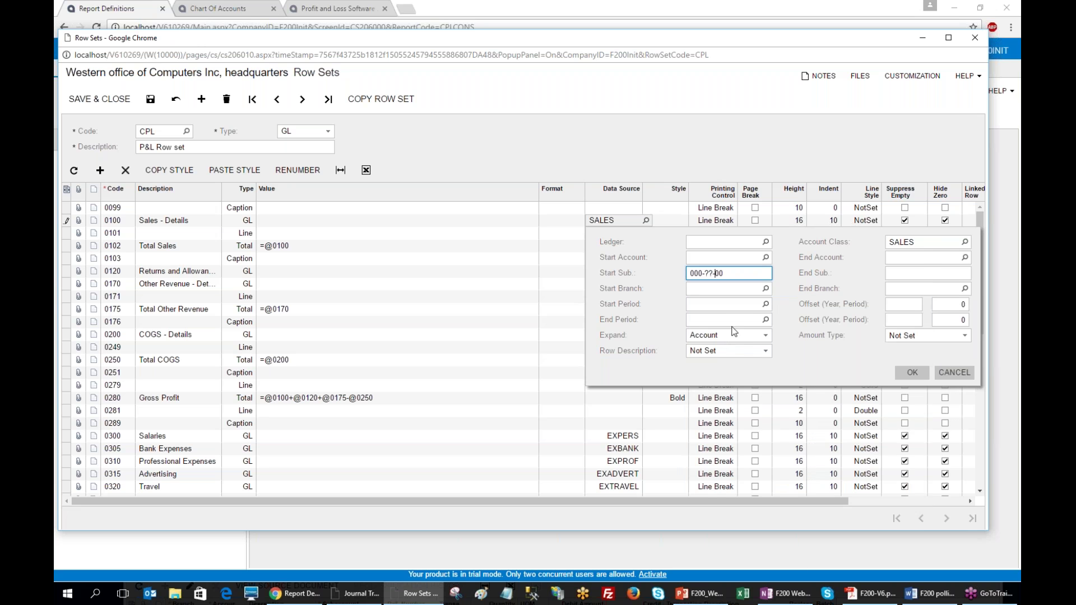
- Try an End Sub of 000-??-ZZ, based on the copied Start Sub, and discard the Sales - Details data source changes
key("ctrl+a")
key("ctrl+c")
left_click(903, 274)
key("ctrl+v")
key("BackSpace")
key("BackSpace")
type("ZZ")
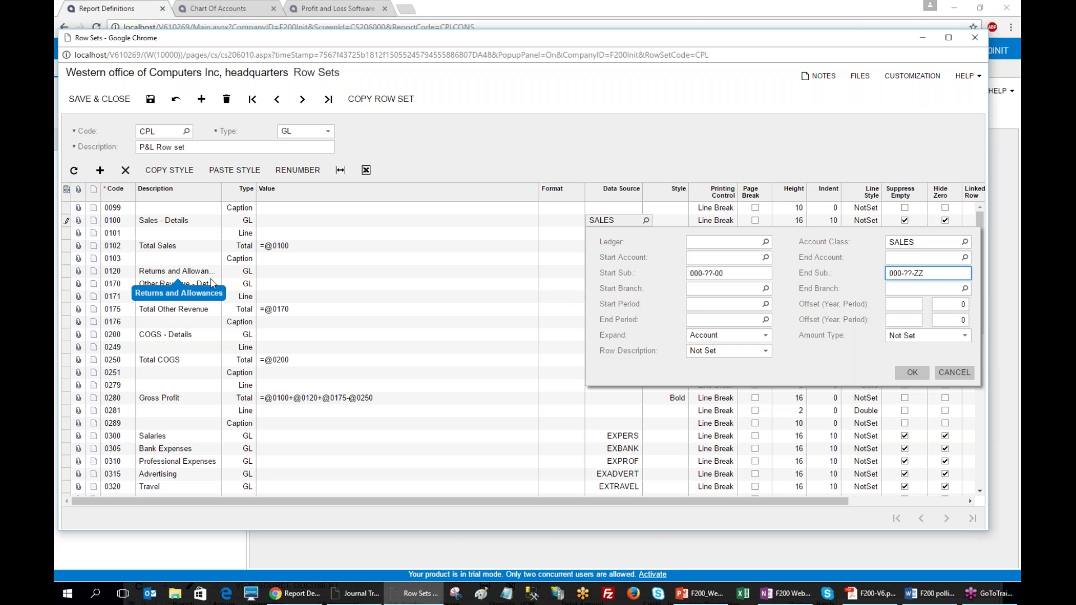
left_click(955, 374)
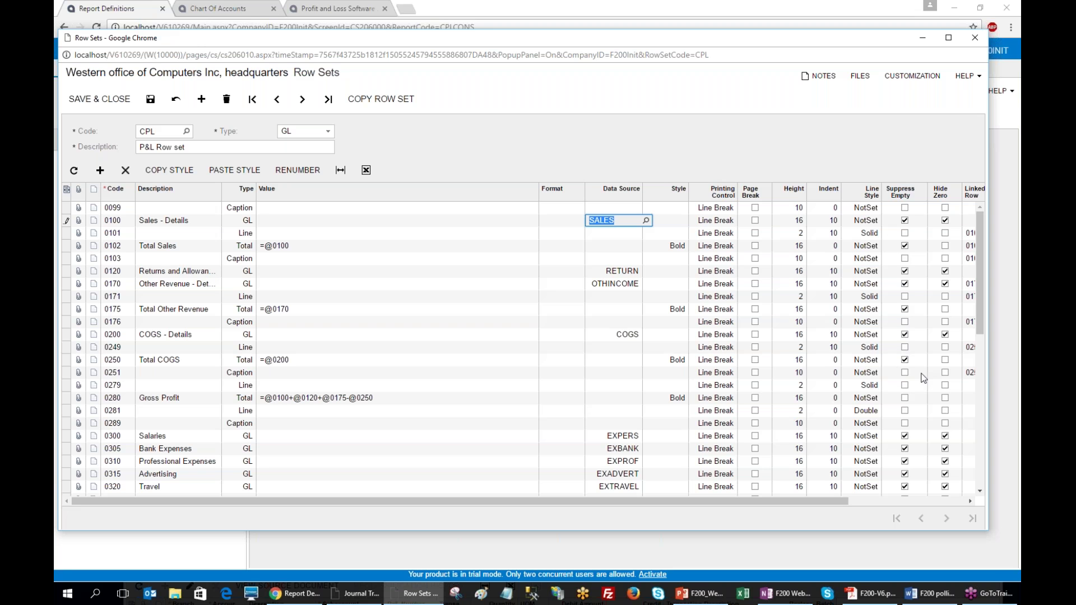
- Narrow the Value column and review the Style settings and Printing Control options of the Sales - Details row
left_click(714, 223)
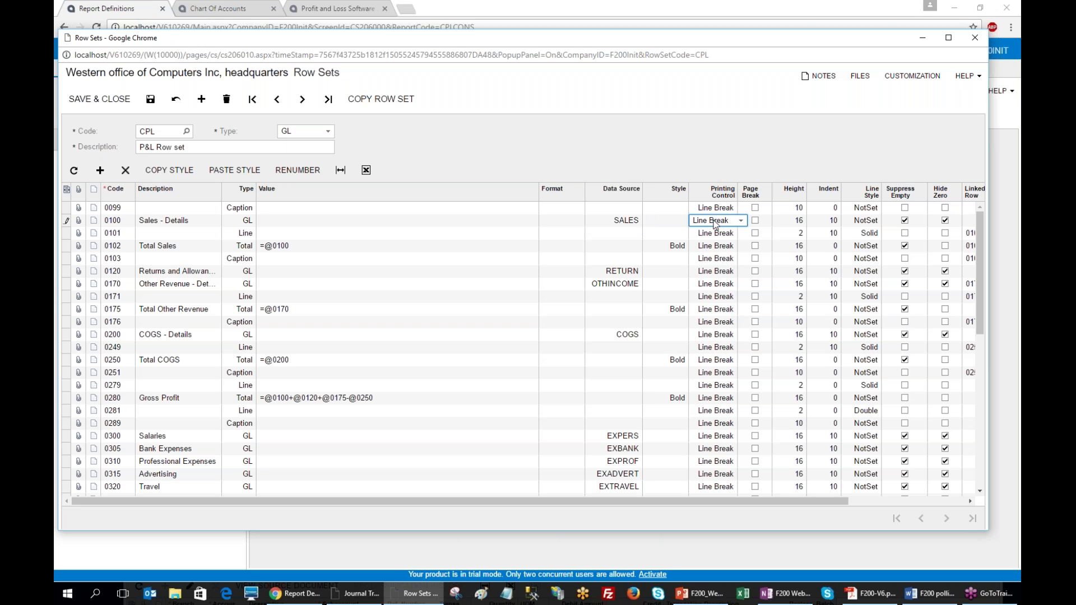
left_click(659, 223)
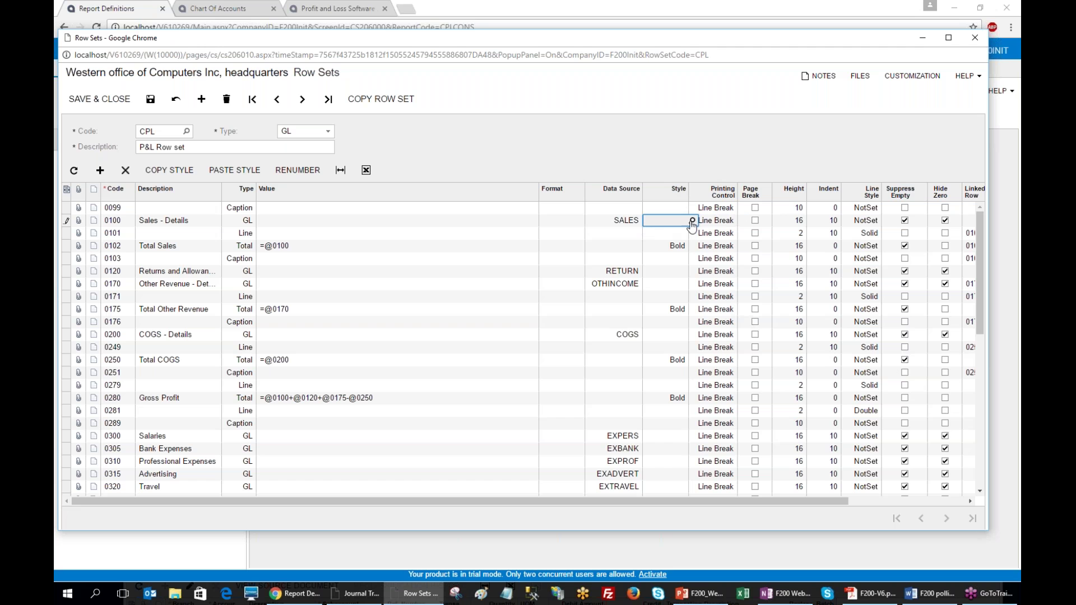
left_click(571, 222)
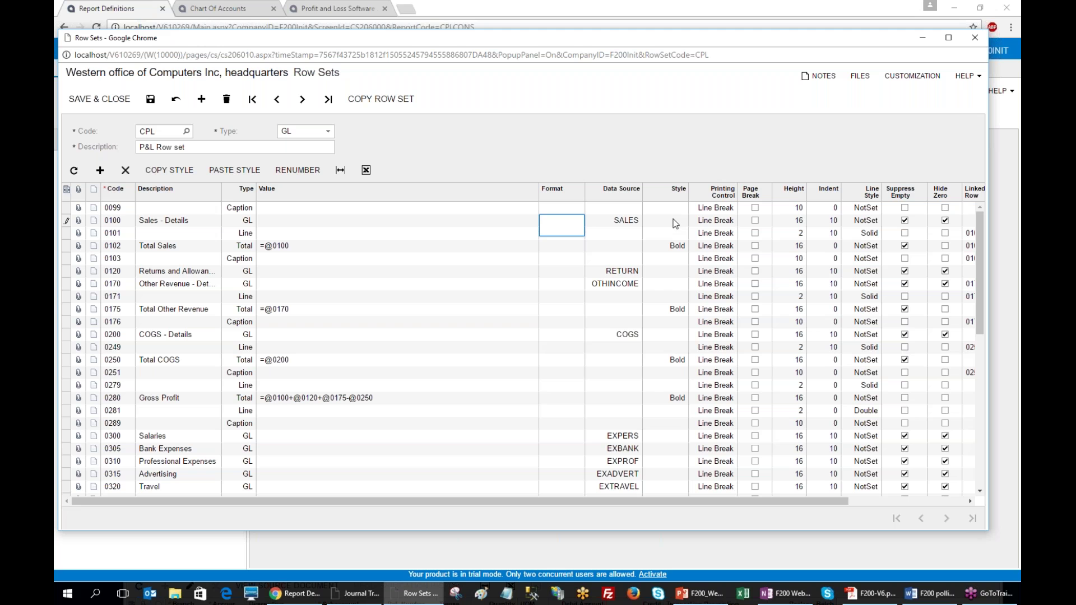
left_click_drag(537, 192, 420, 192)
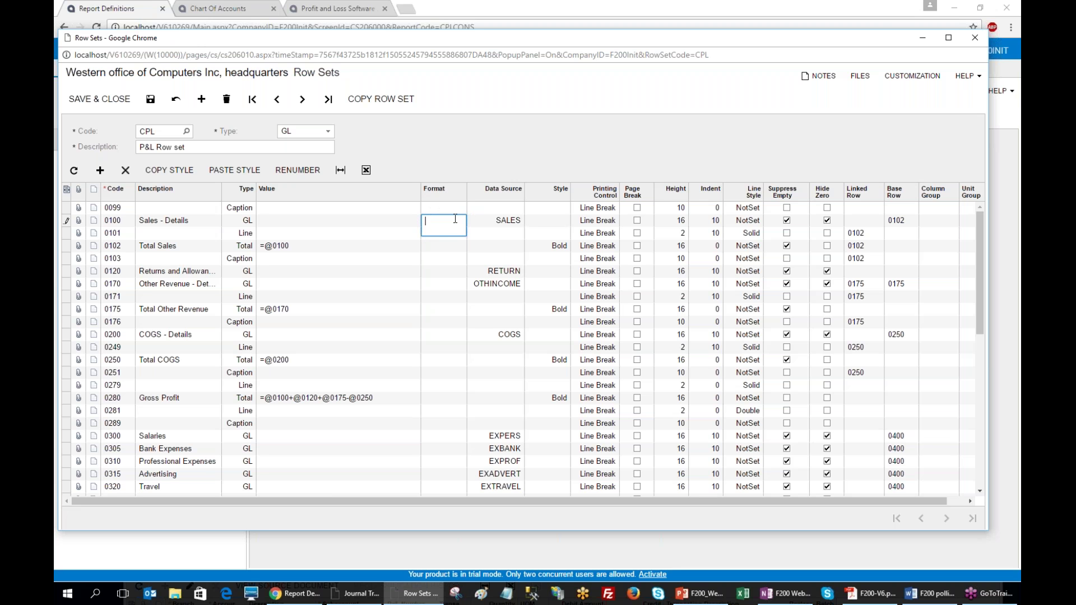
left_click(543, 222)
left_click(573, 221)
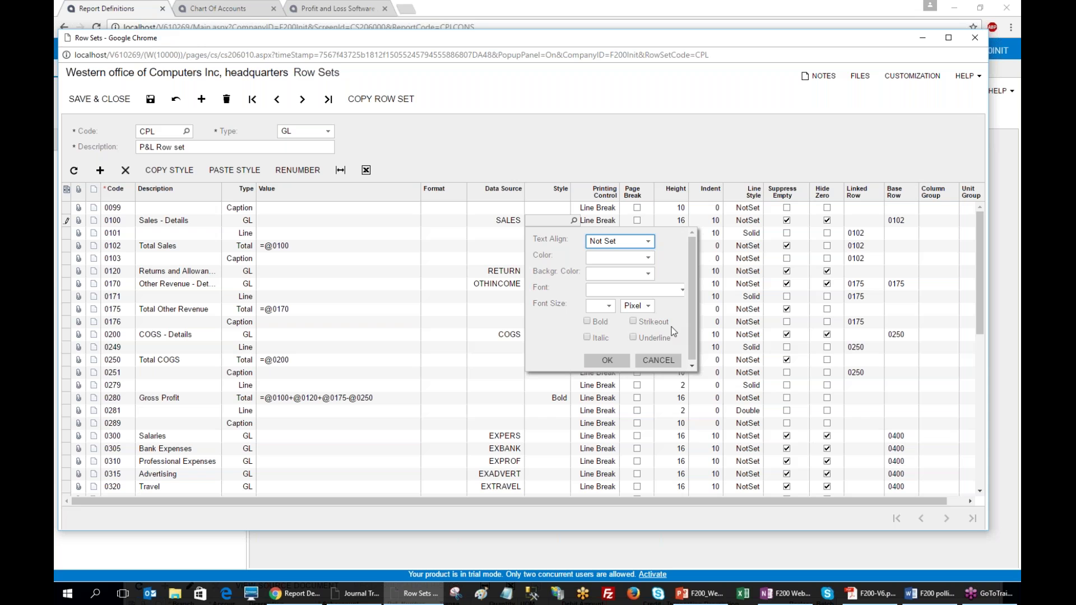
left_click(666, 364)
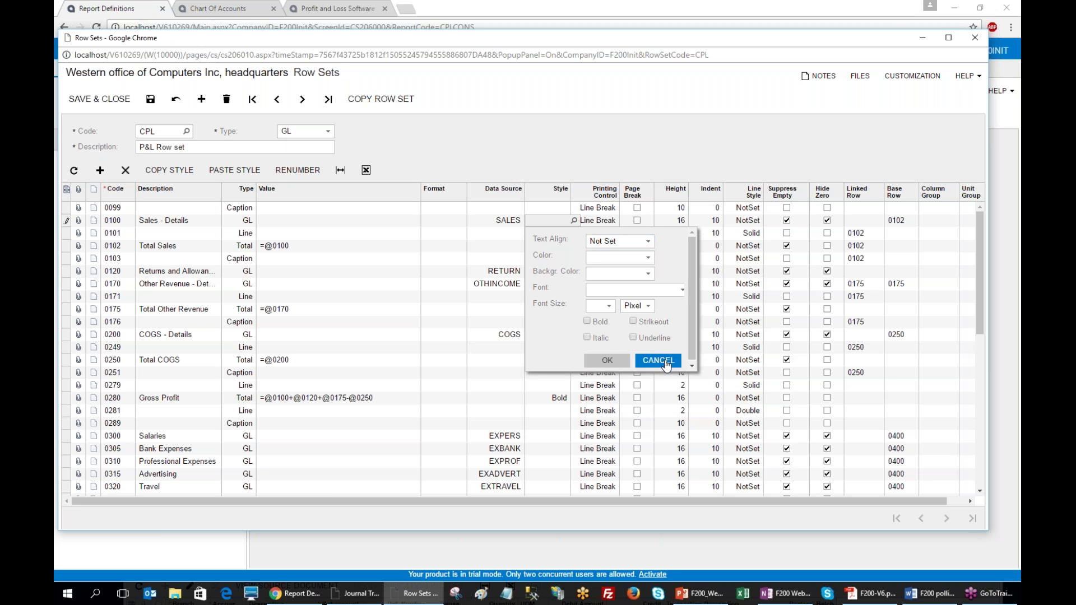
left_click(608, 224)
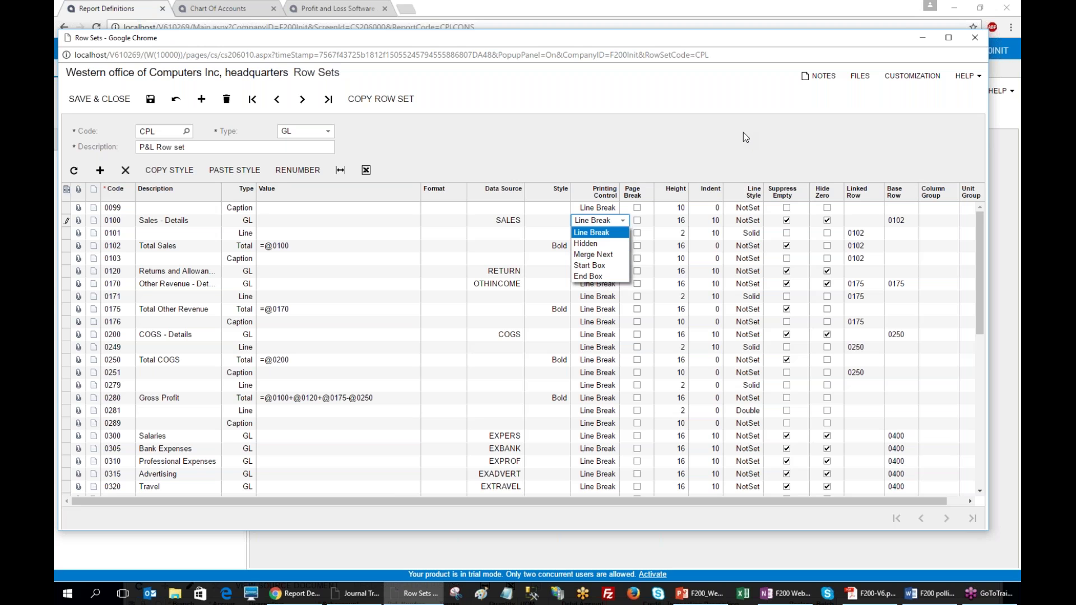
left_click(663, 126)
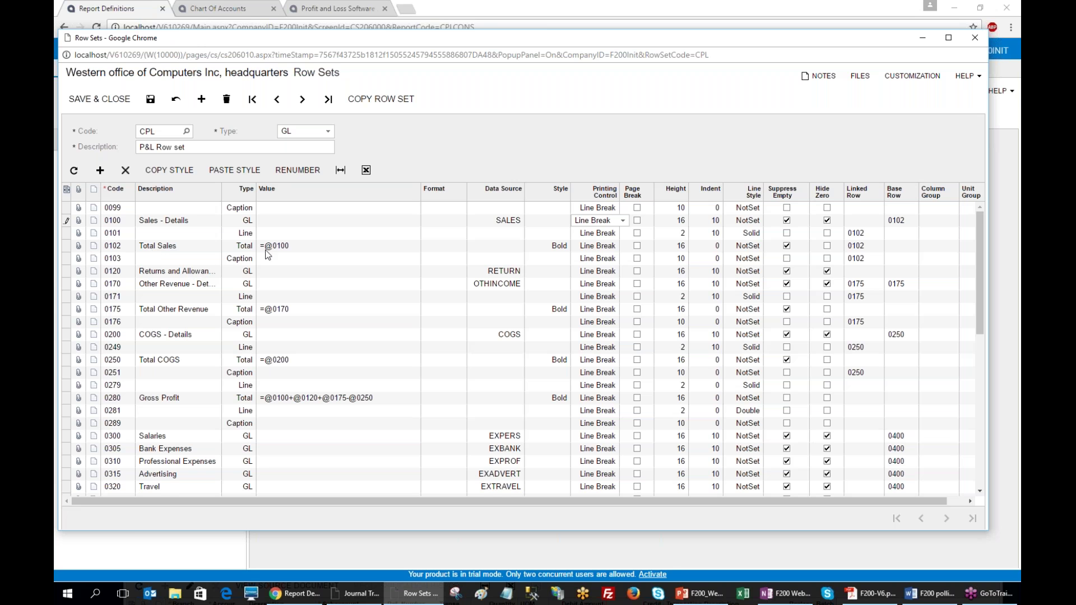
- Examine the total and sorting formulas through the end of the row set, and close it without saving changes
scroll(265, 257, "down", 4)
scroll(263, 258, "down", 5)
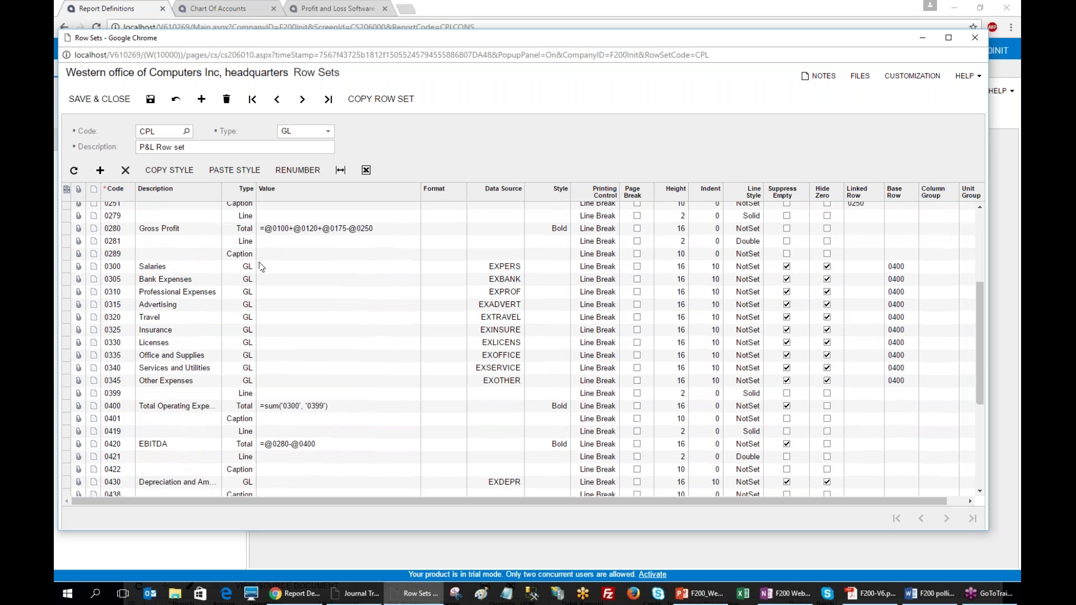
scroll(257, 262, "down", 2)
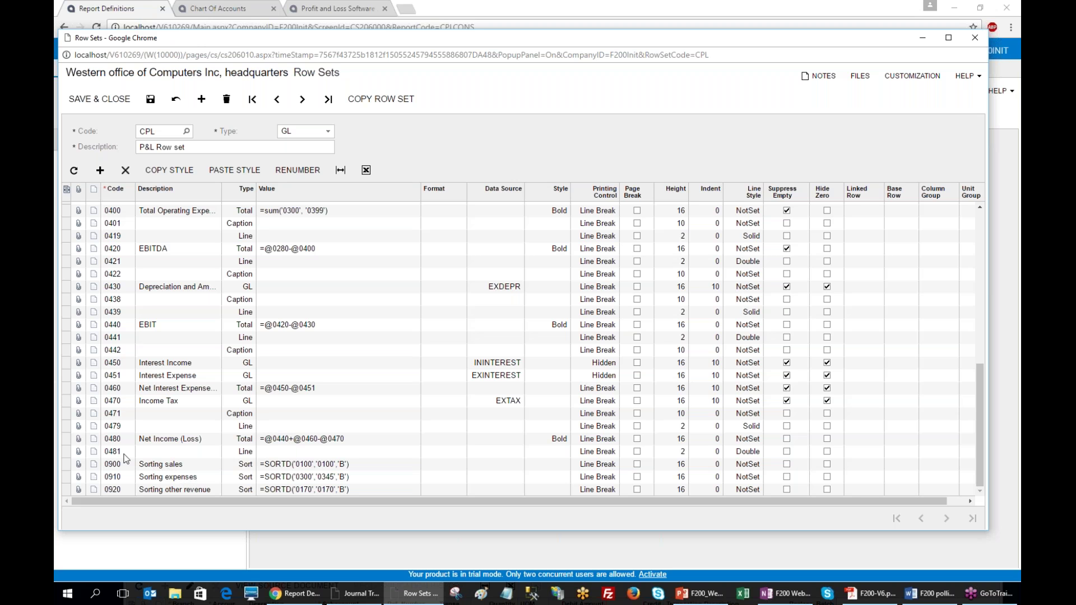
left_click(280, 465)
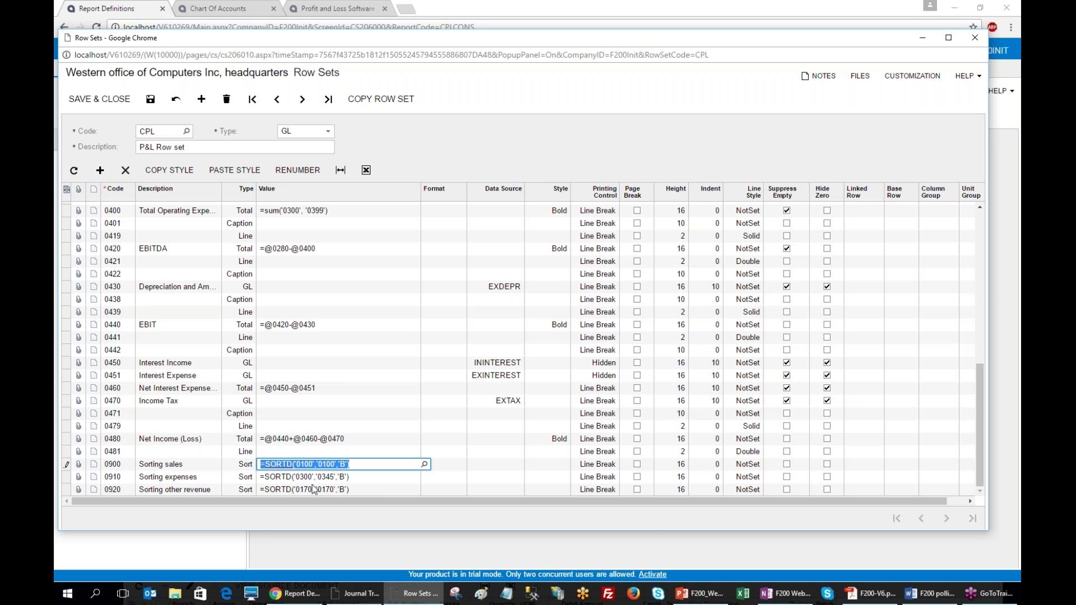
scroll(308, 392, "up", 2)
scroll(293, 444, "down", 2)
left_click(975, 37)
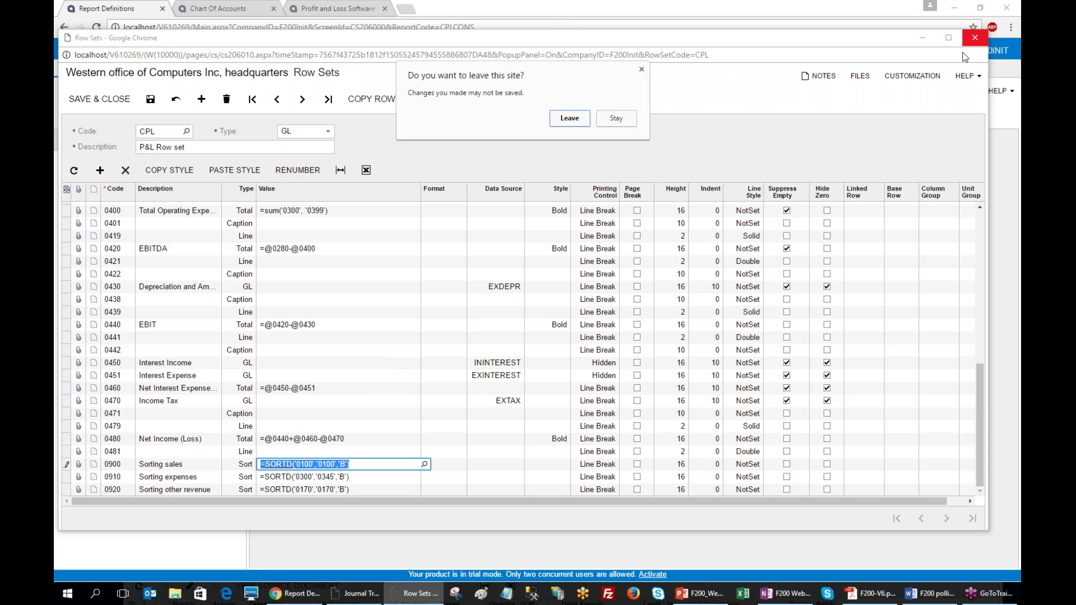
left_click(568, 117)
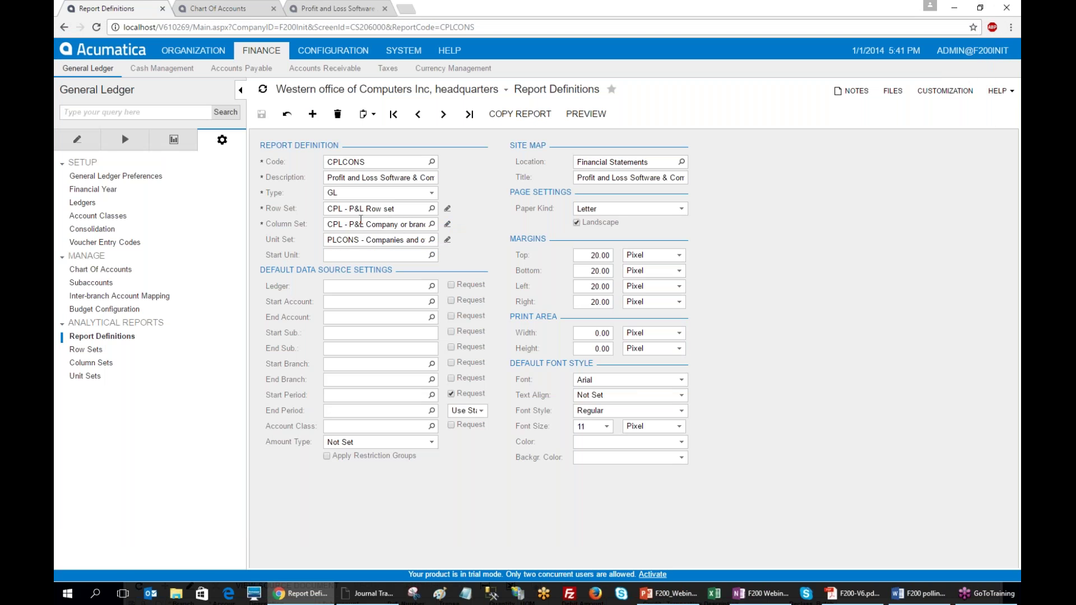
- Open the report's CPL column set, inspect the data source settings of column B, and close the column set
left_click(446, 225)
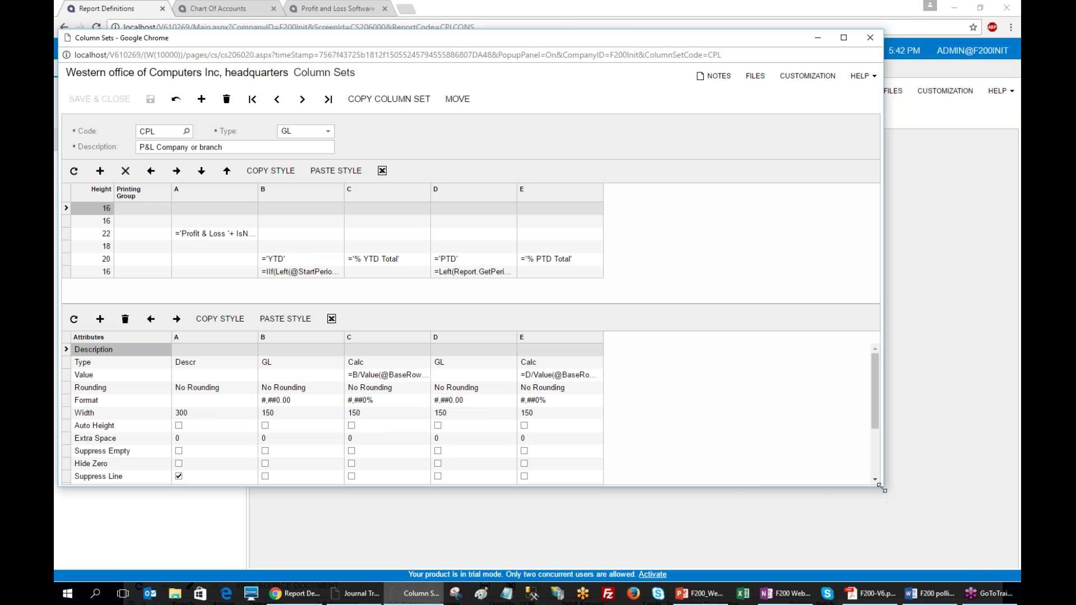
left_click_drag(882, 486, 911, 529)
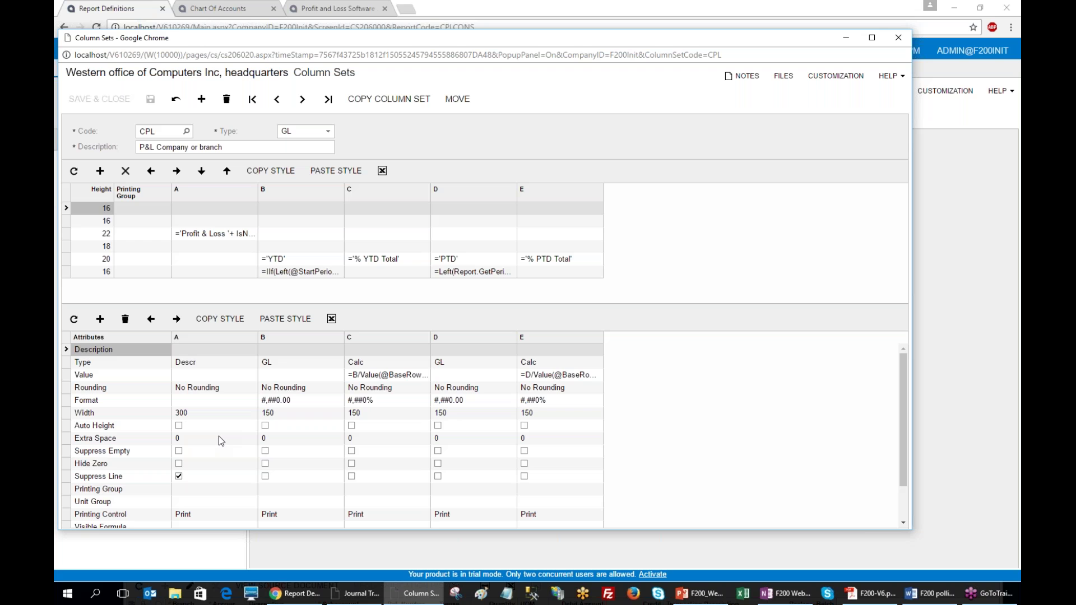
scroll(224, 436, "down", 1)
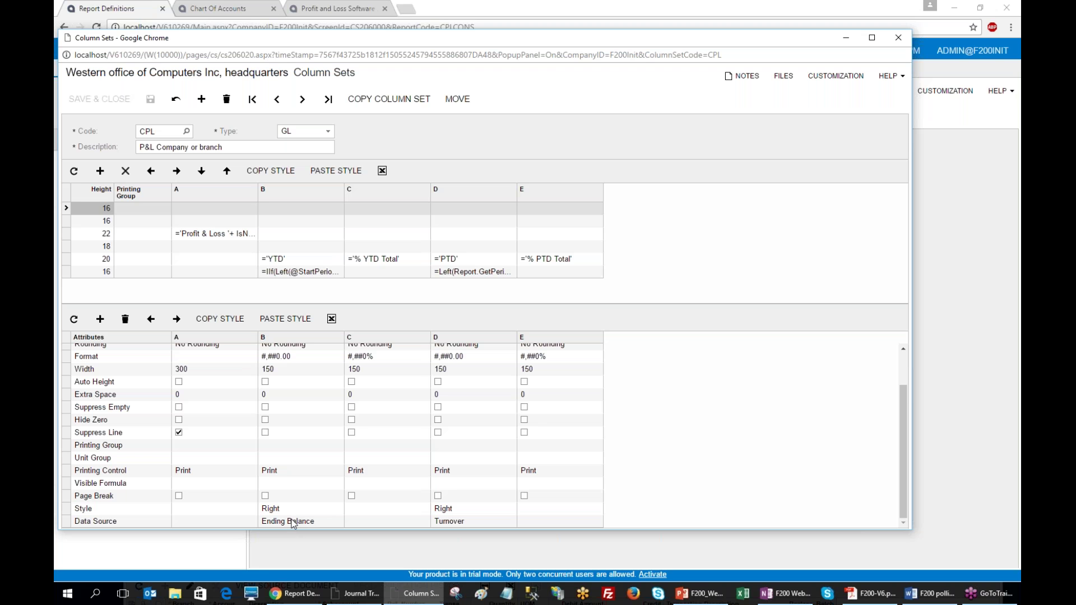
left_click(291, 523)
left_click(291, 523)
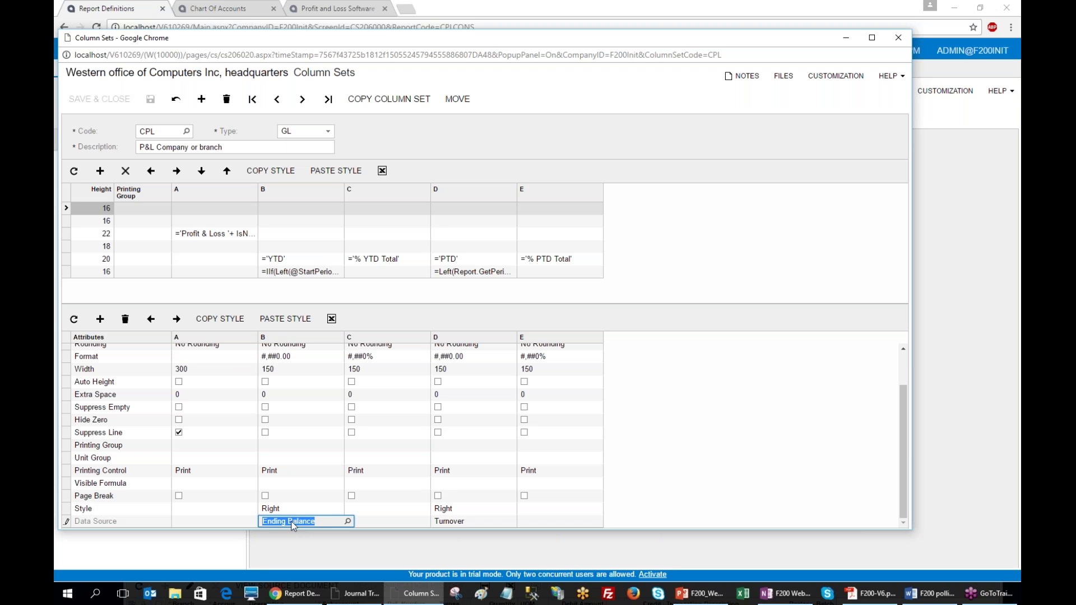
left_click(347, 523)
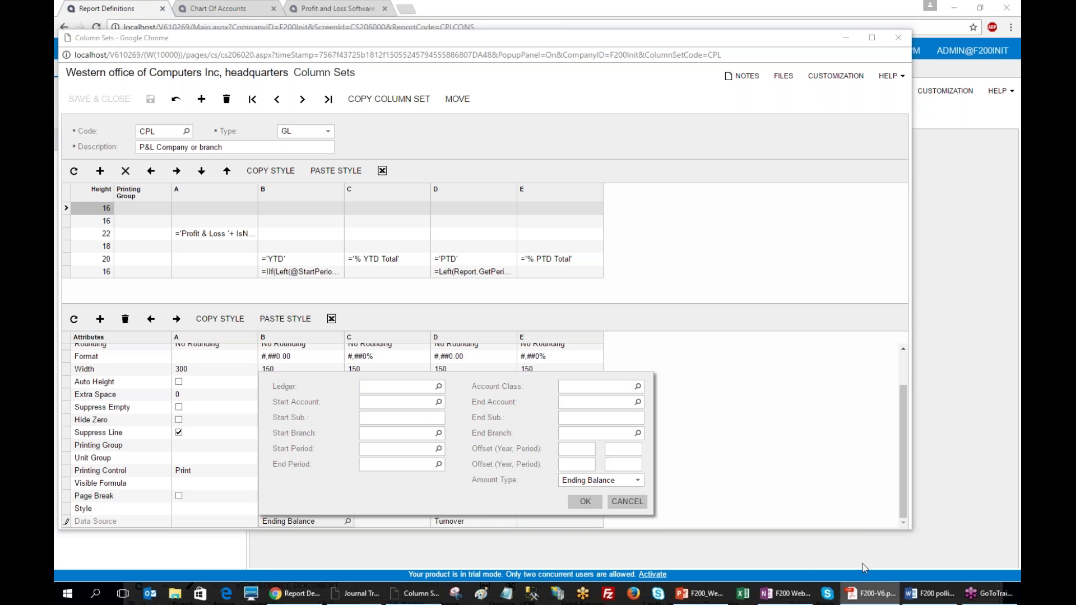
left_click(645, 504)
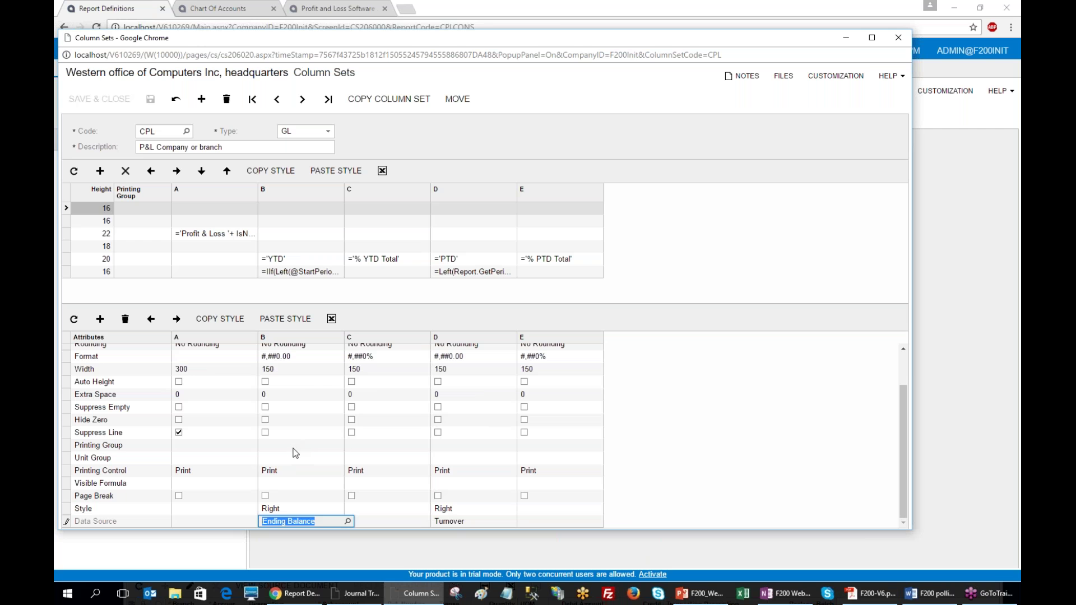
left_click(897, 38)
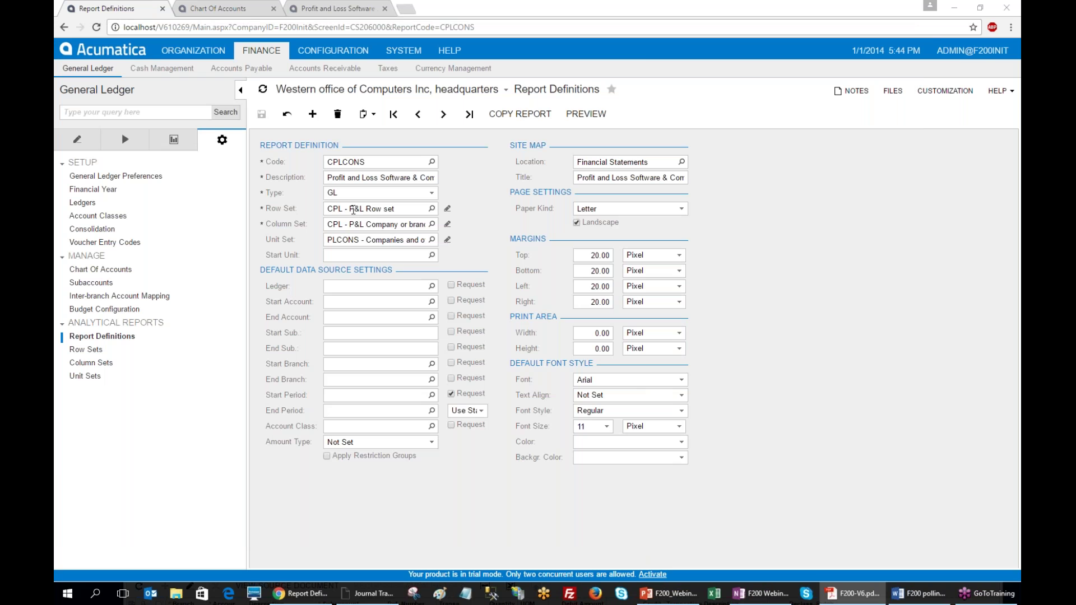
- Open the report's PLCONS unit set and review the data sources of the EAST and WEST units under CONS
left_click(447, 239)
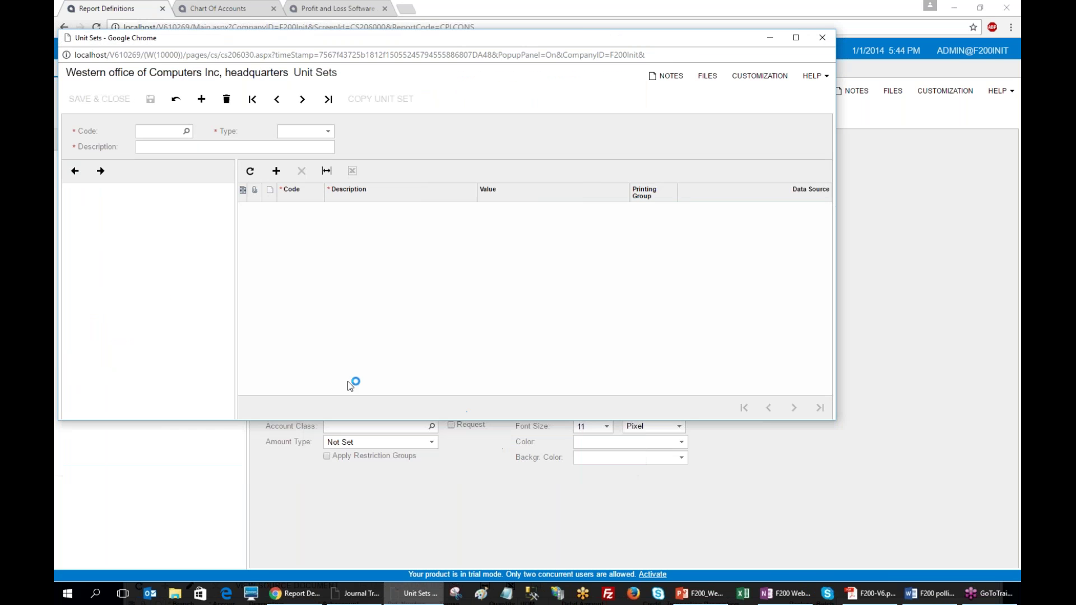
left_click(101, 205)
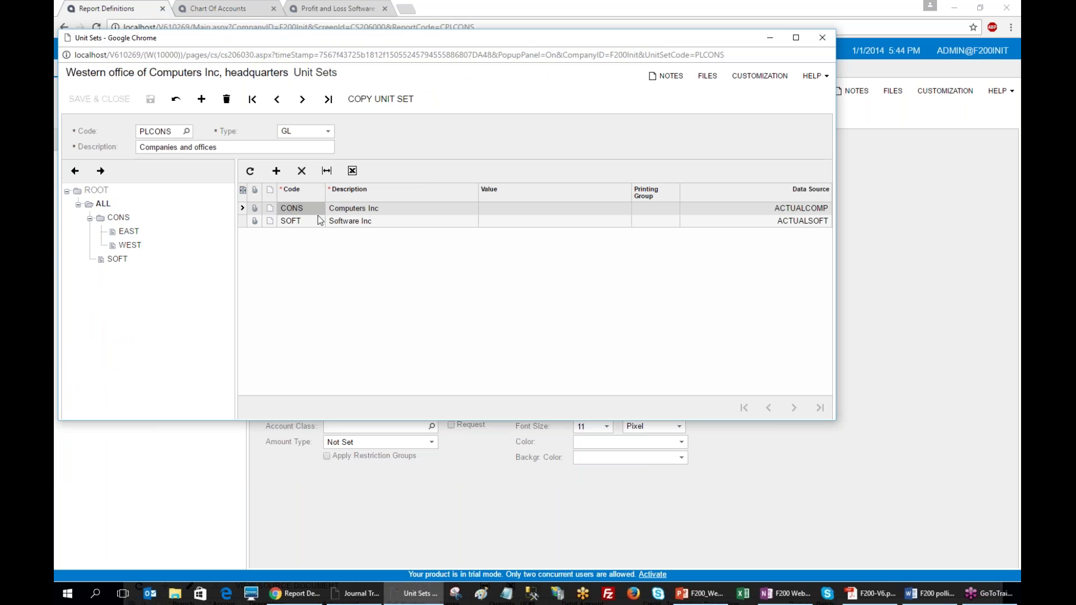
left_click(129, 232)
left_click(119, 217)
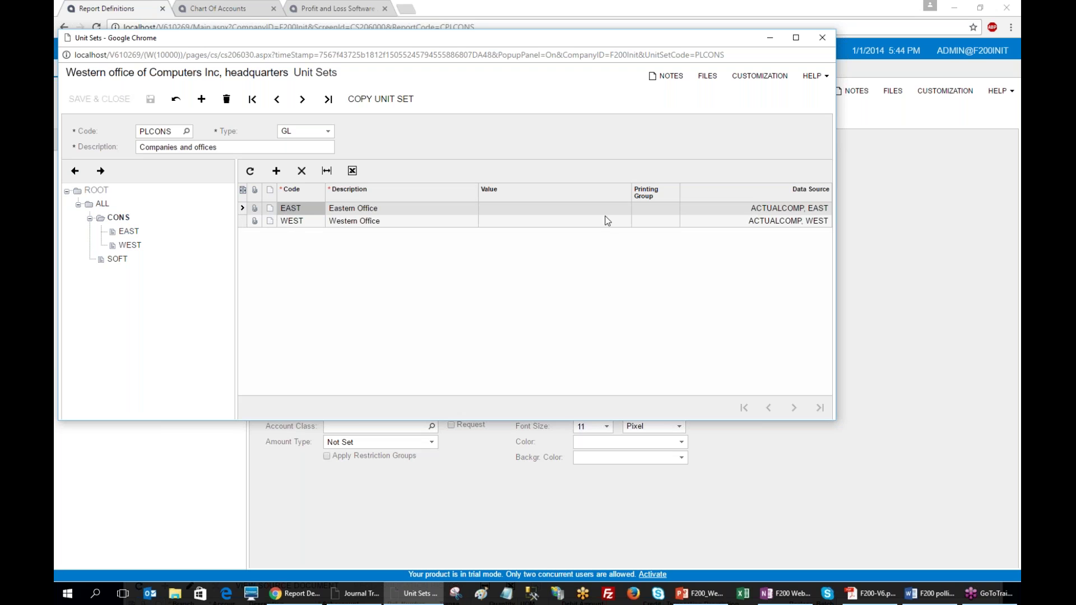
left_click(783, 210)
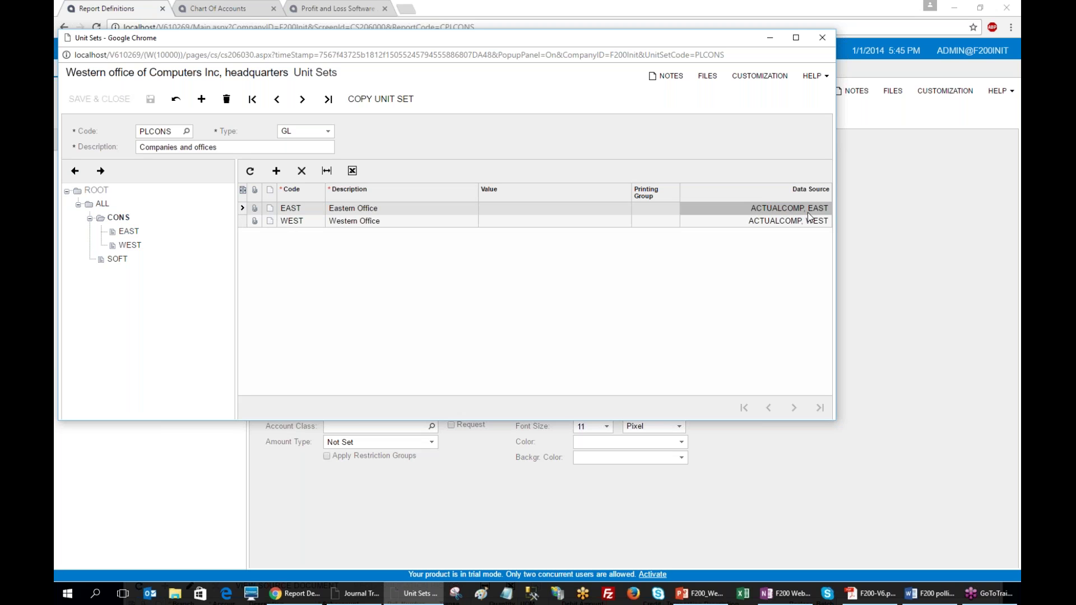
left_click(134, 246)
left_click(118, 217)
left_click(803, 223)
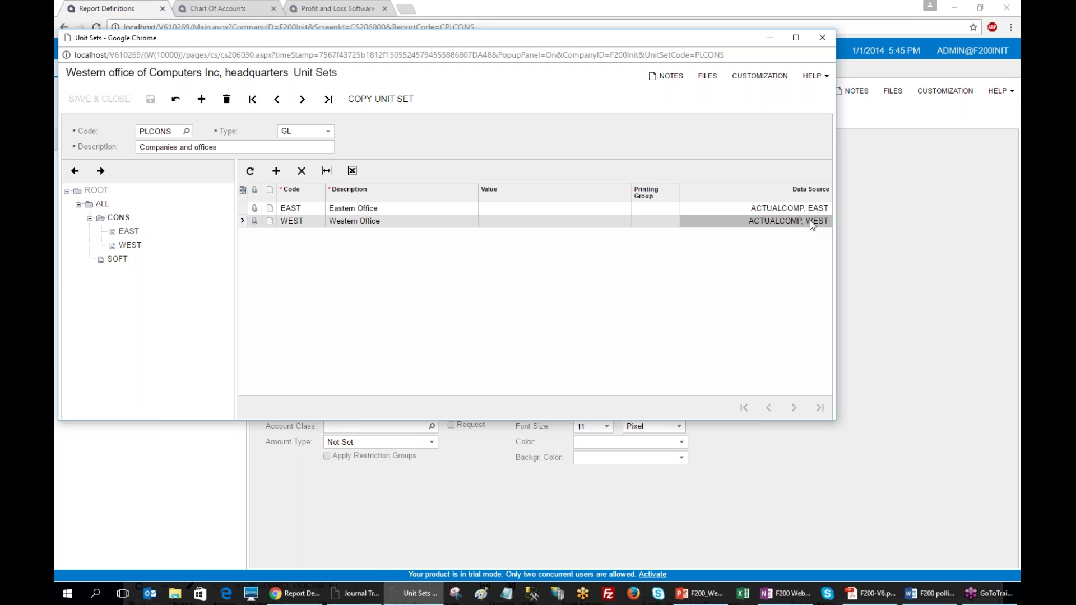
left_click(821, 222)
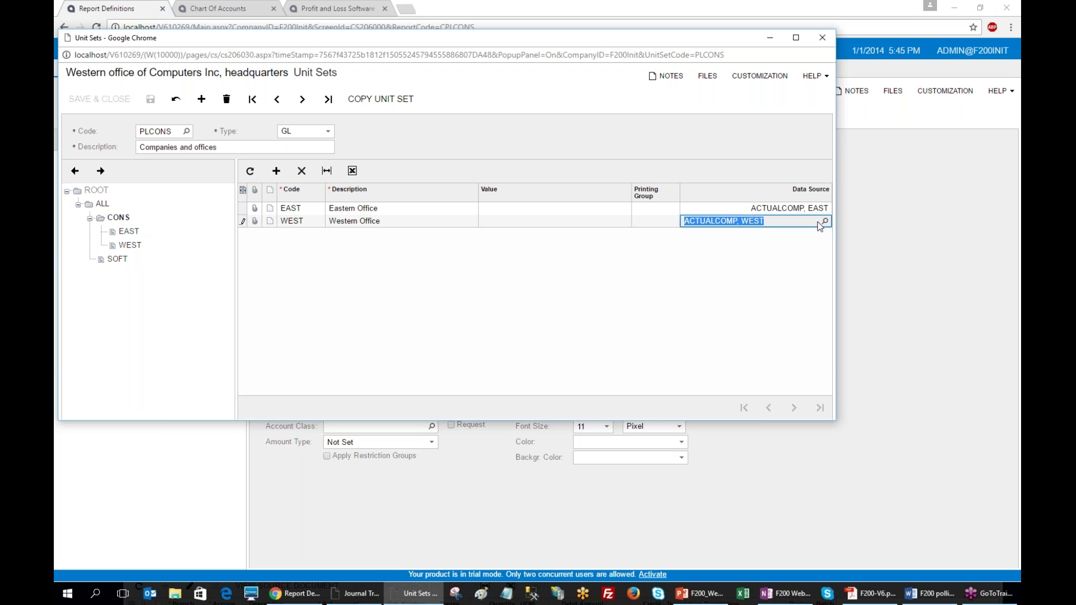
left_click(586, 140)
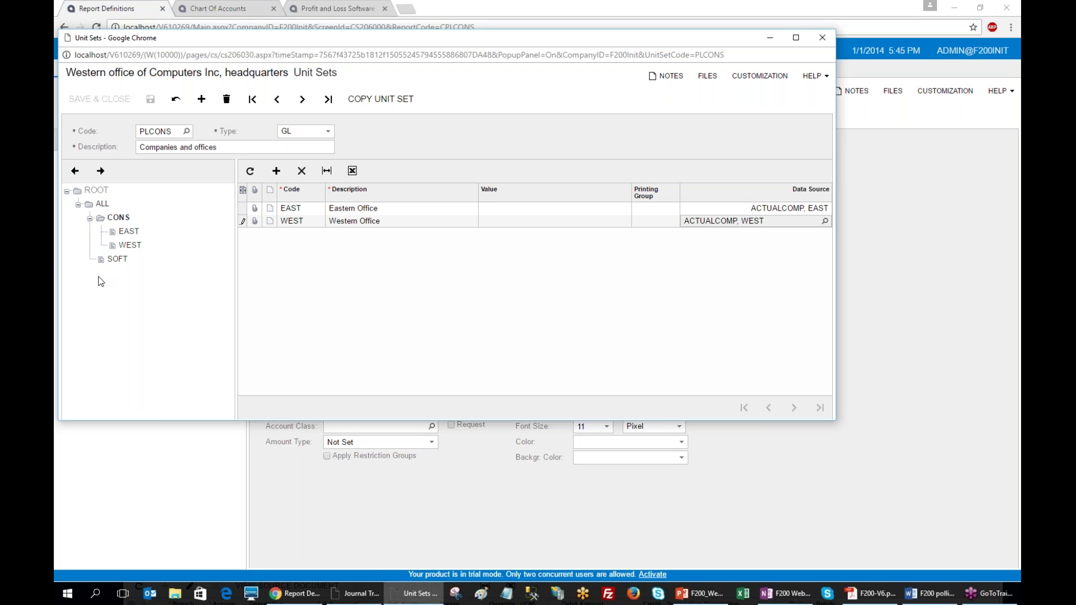
- In the Profit and Loss Software & Computers report, show the unit tree and view the Eastern Office figures
left_click(359, 9)
left_click(338, 118)
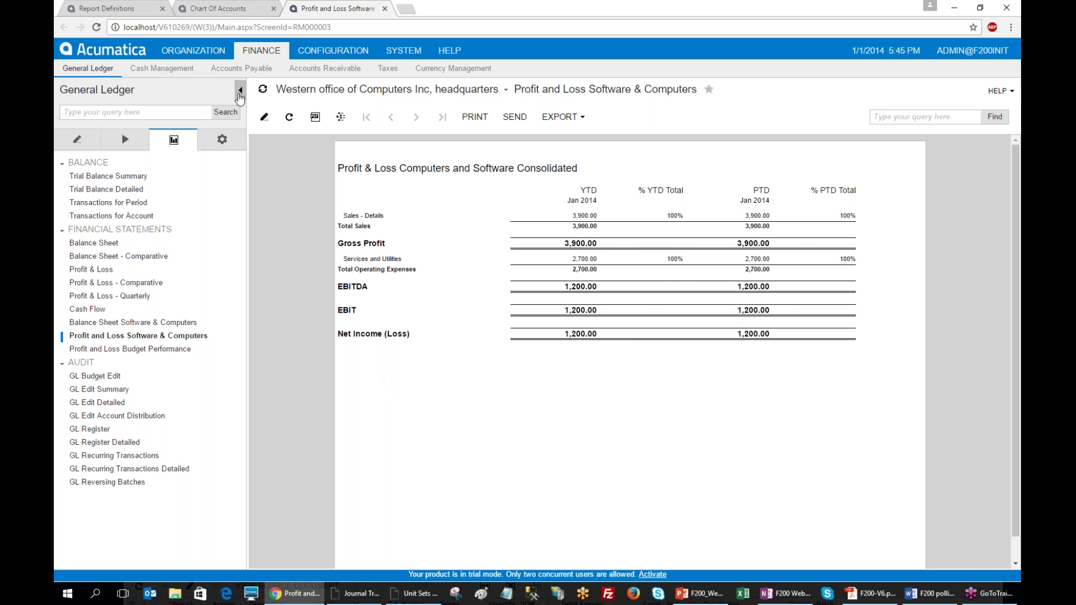
left_click(340, 117)
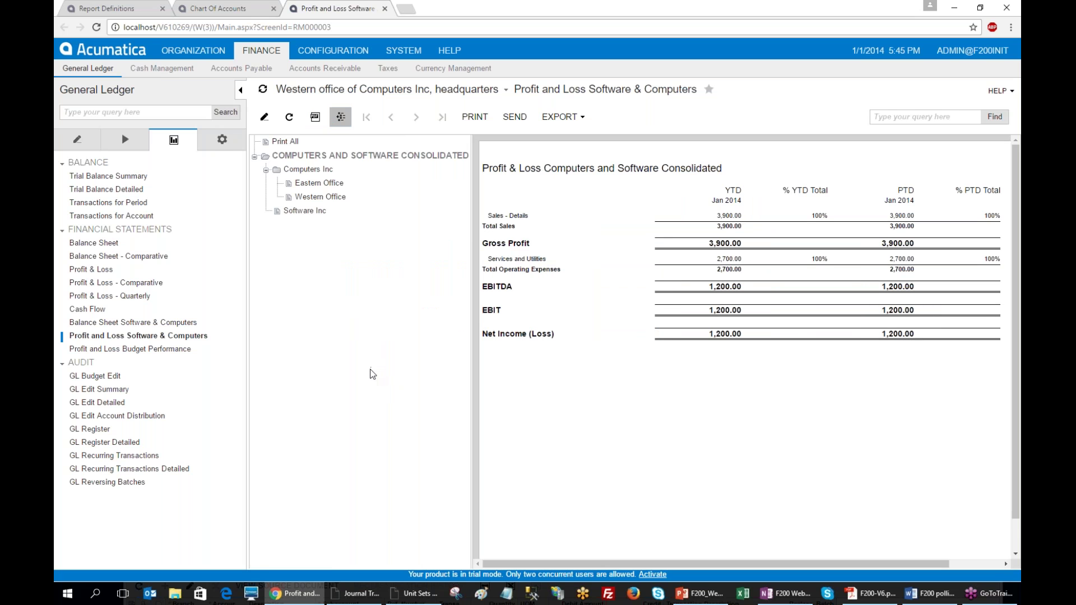
left_click(312, 184)
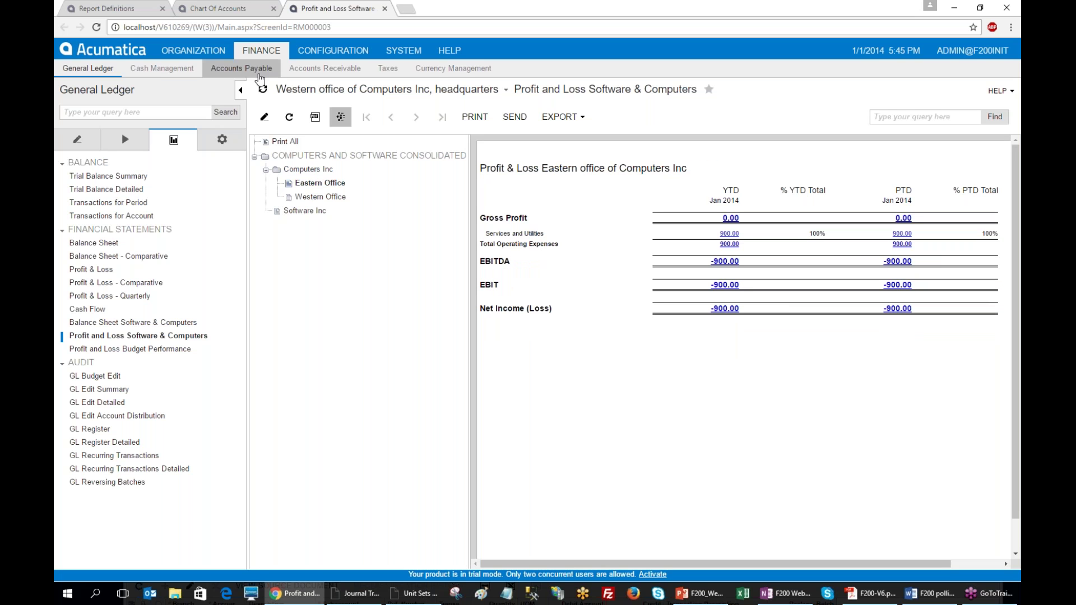
- Return to the Unit Sets window, move it clear of the report header, and open the EAST unit's data source settings
left_click(407, 598)
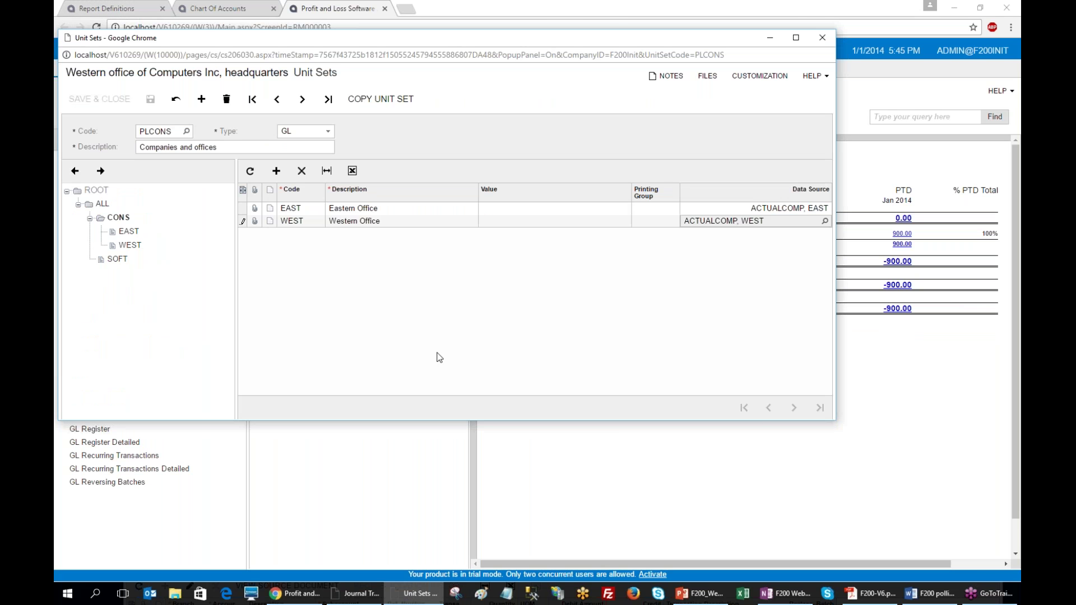
left_click_drag(445, 40, 418, 92)
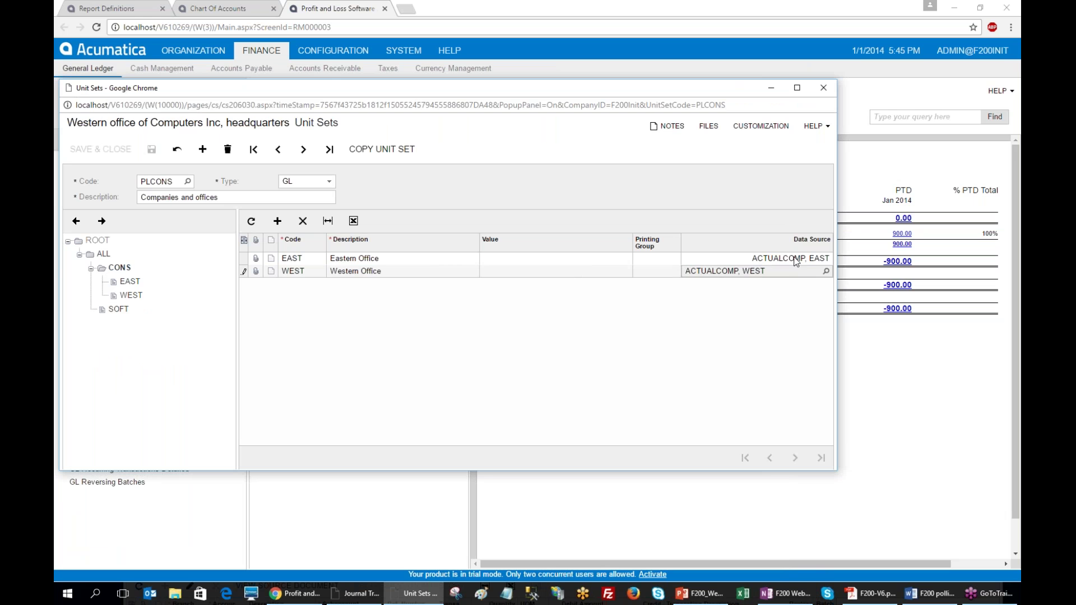
left_click(820, 261)
left_click(825, 258)
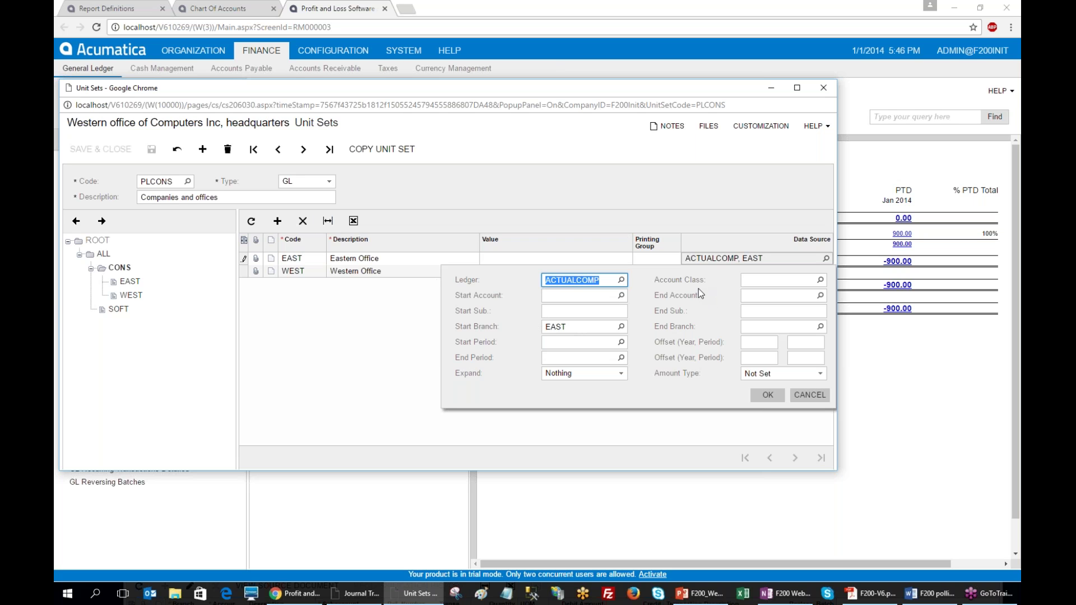
- Close the EAST data source settings, minimize the Unit Sets window, and view the Software Inc figures in the profit and loss report
left_click(807, 396)
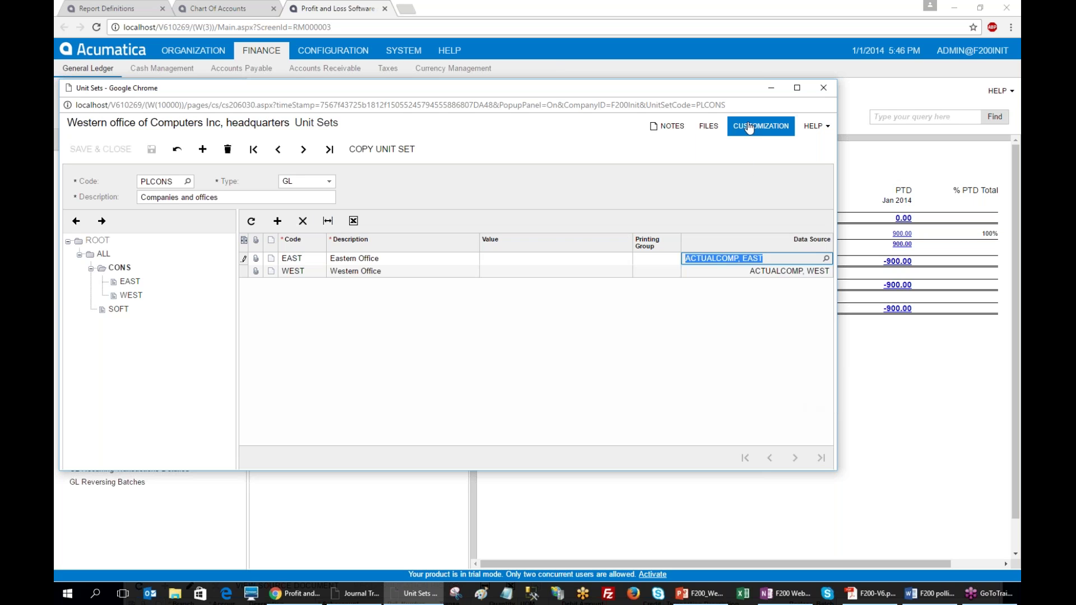
left_click(770, 88)
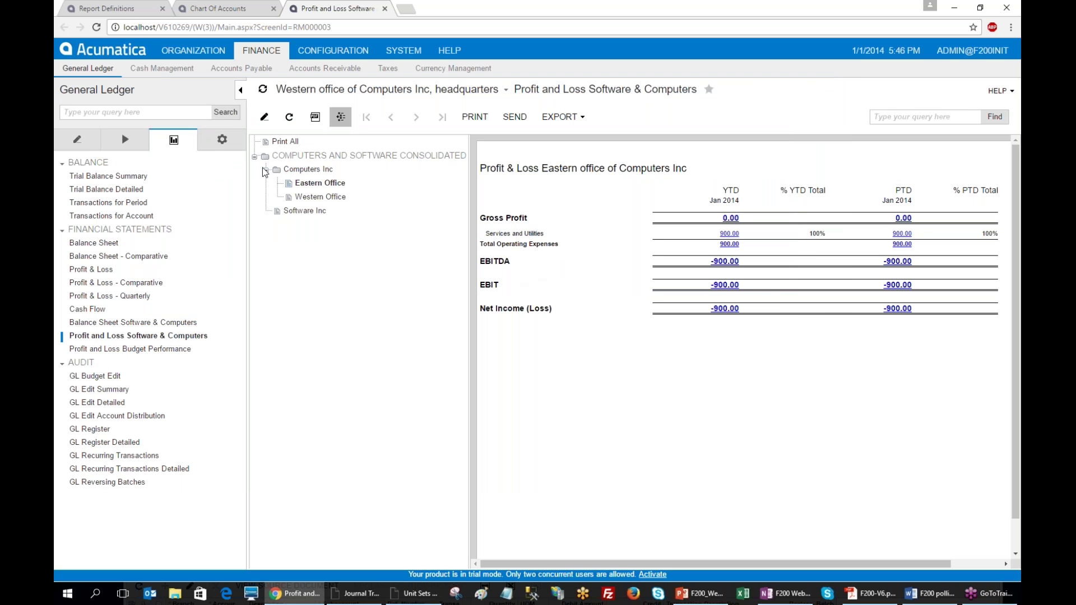
left_click(301, 213)
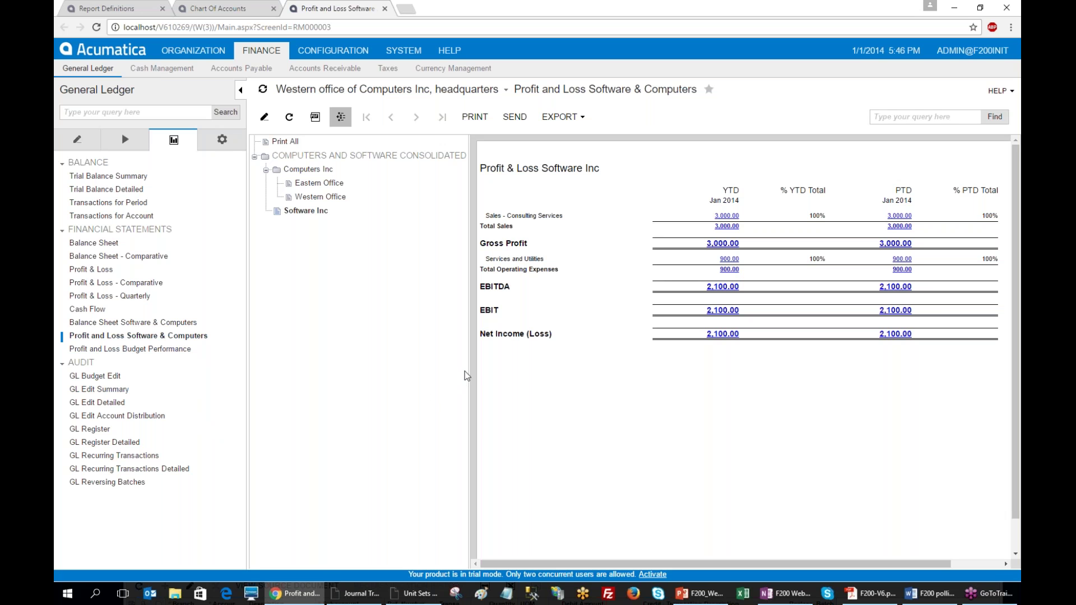
left_click_drag(469, 371, 382, 370)
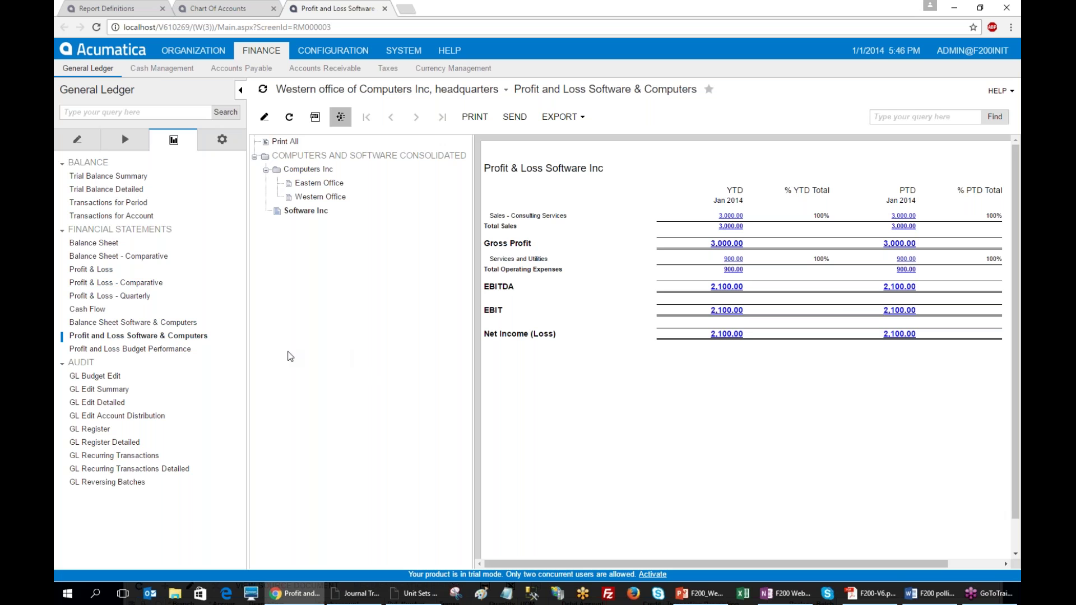
- Run the Balance Sheet Software & Computers report for financial period 01-2014
key("alt+Tab")
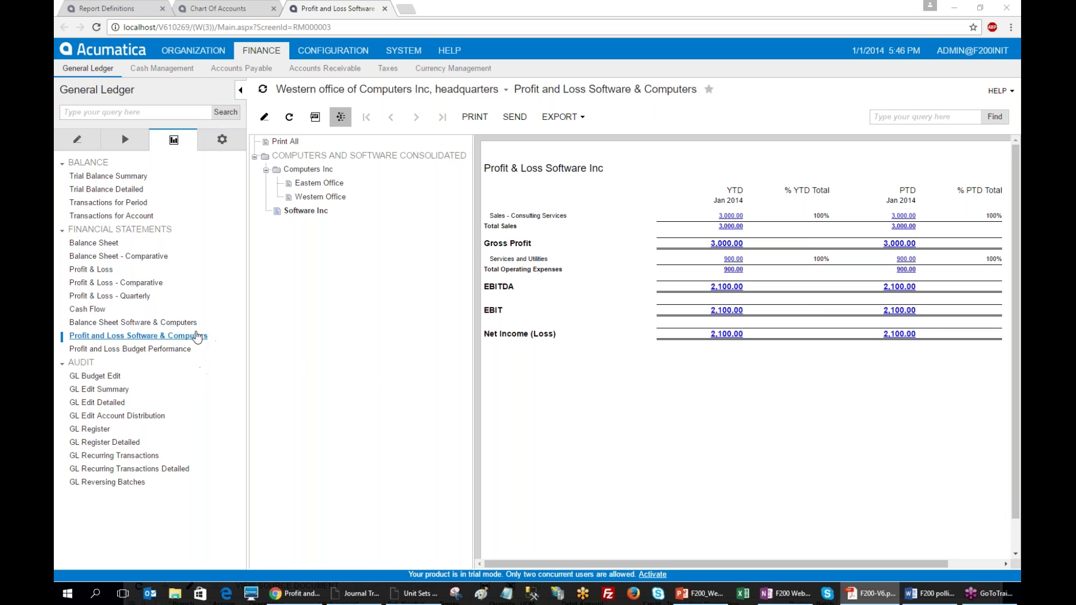
left_click(168, 323)
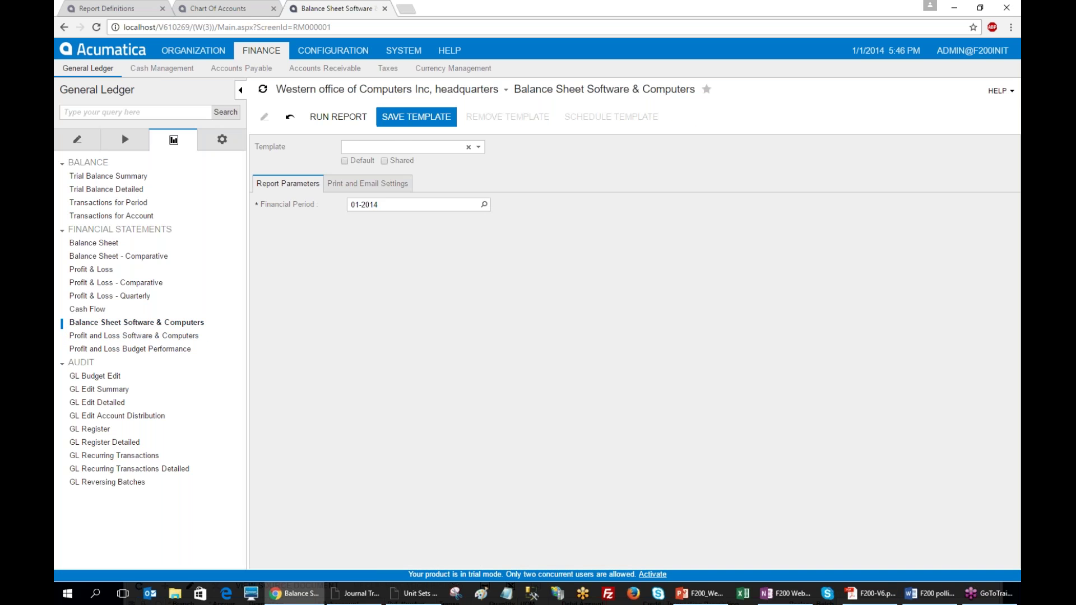
left_click(338, 117)
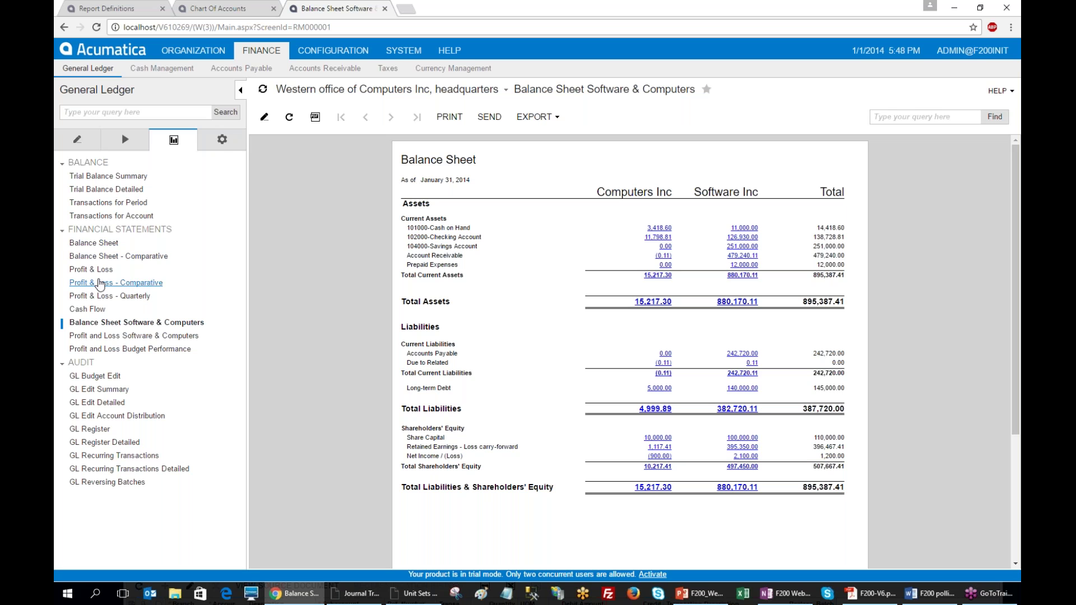
- Open the CPL row set and bring up the option to copy it under a new code
left_click(222, 139)
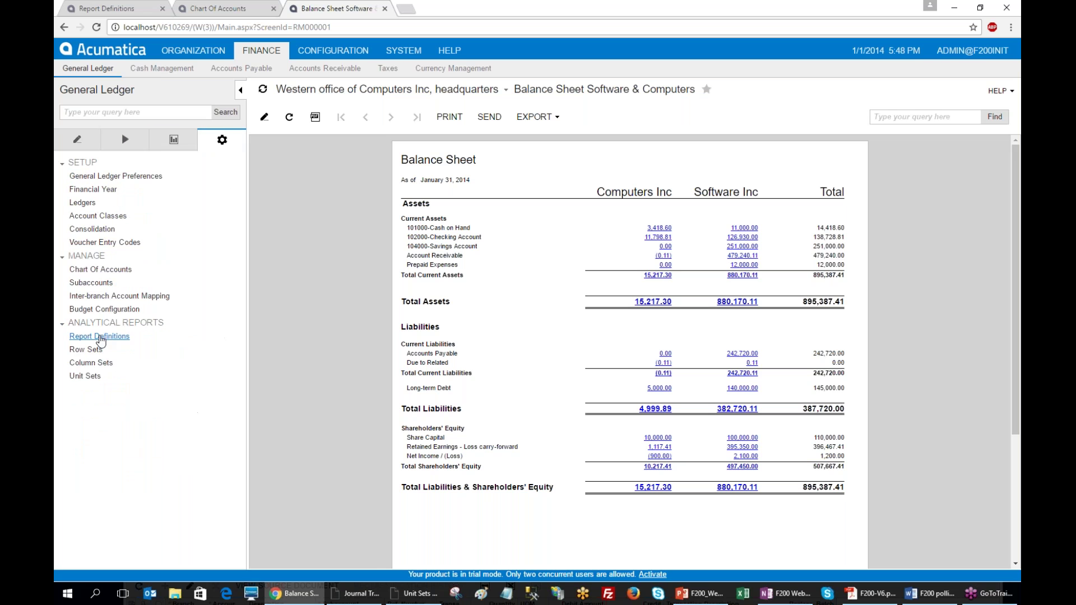
left_click(91, 351)
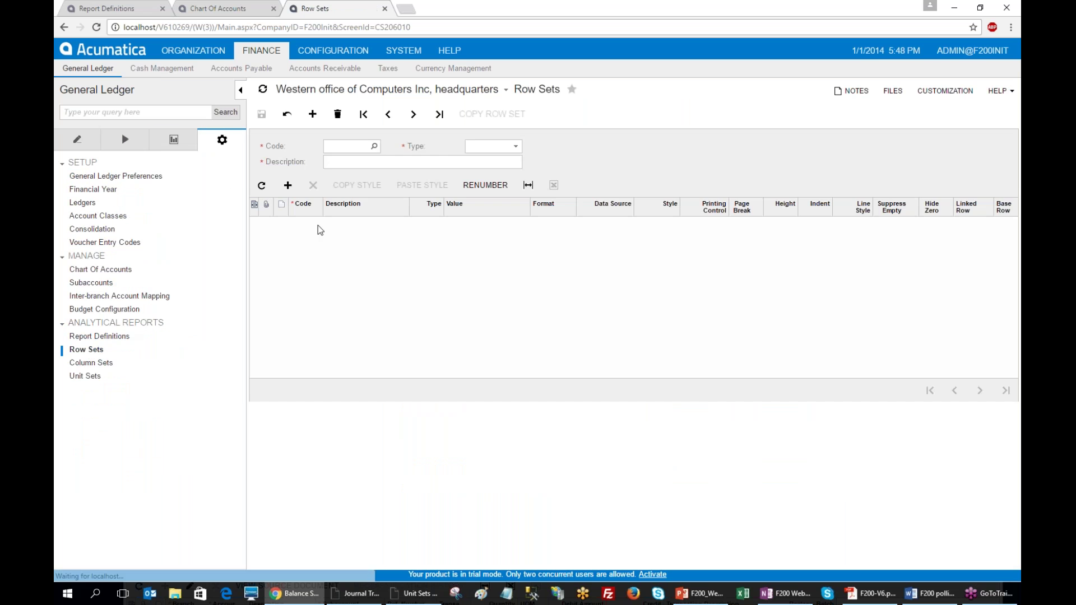
left_click(373, 146)
double_click(351, 216)
left_click(470, 115)
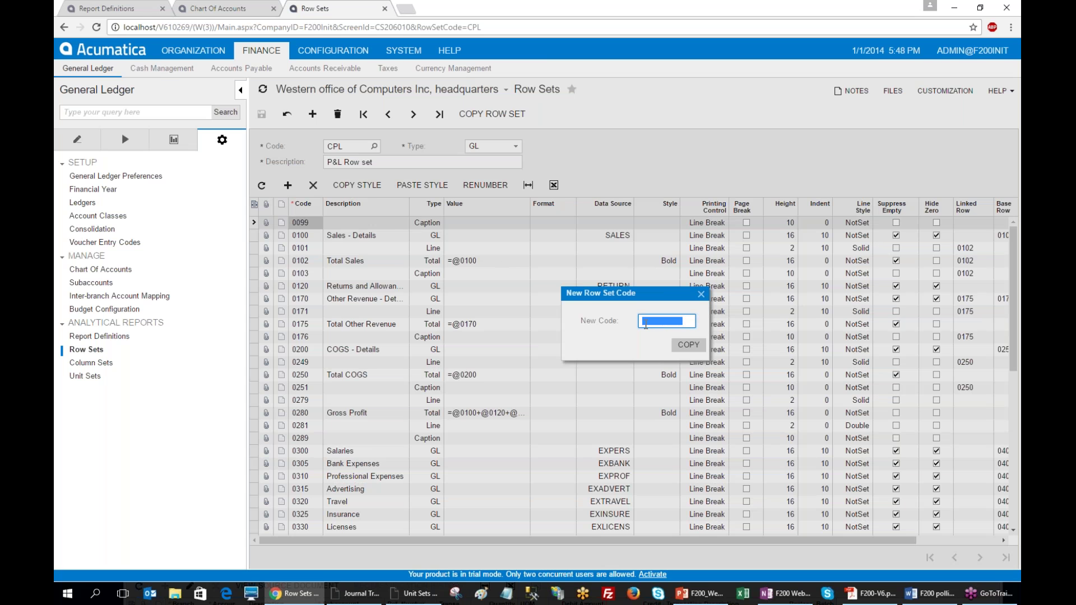
- Open the DBSP Balance Sheet report definition and look at its XML export and import options
left_click(99, 336)
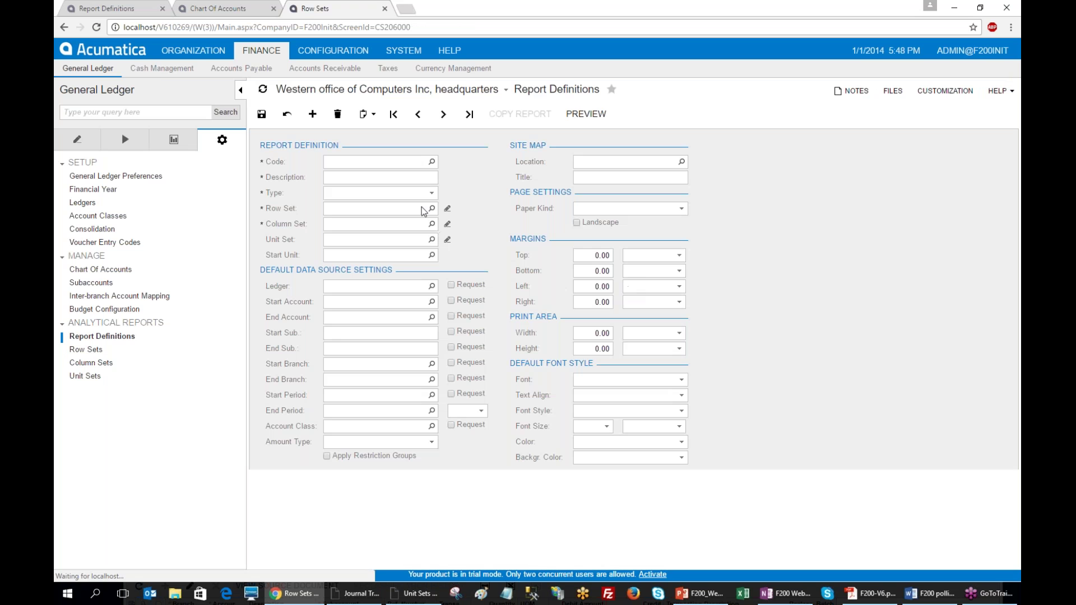
left_click(431, 163)
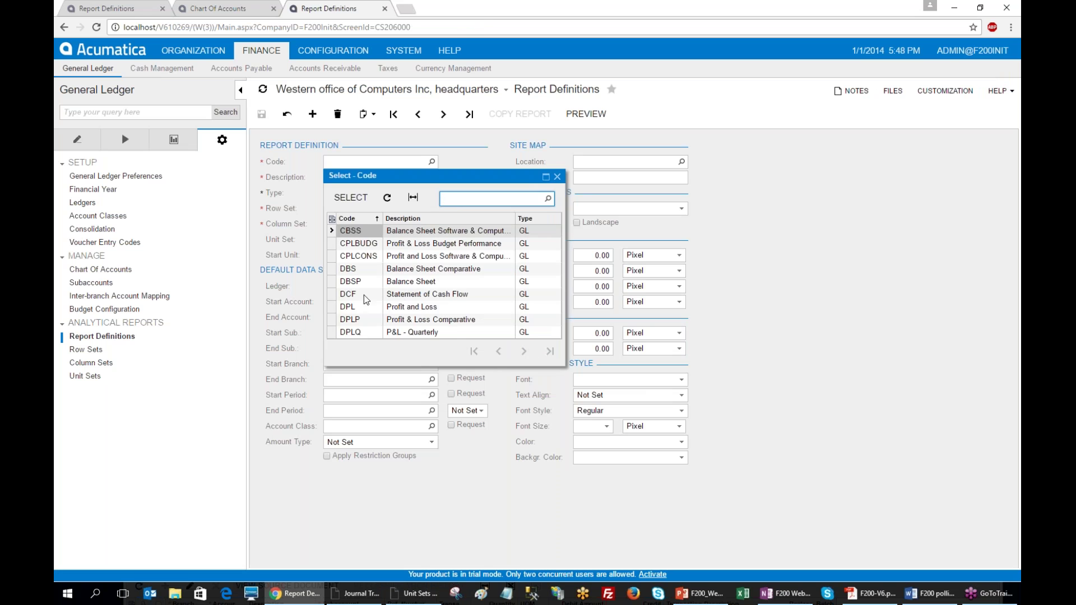
double_click(336, 281)
left_click(373, 114)
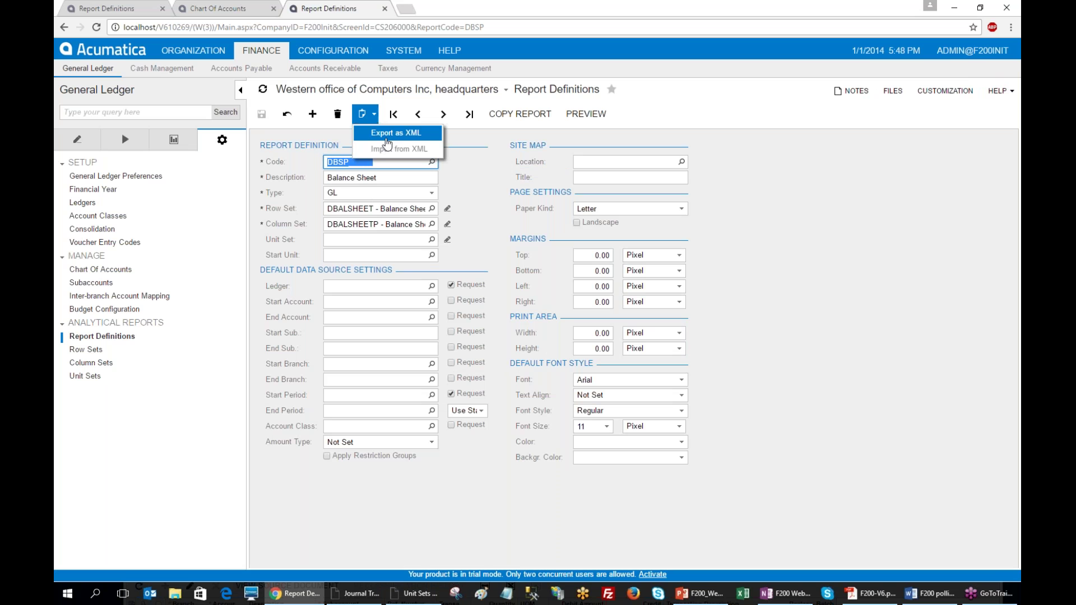
left_click(387, 141)
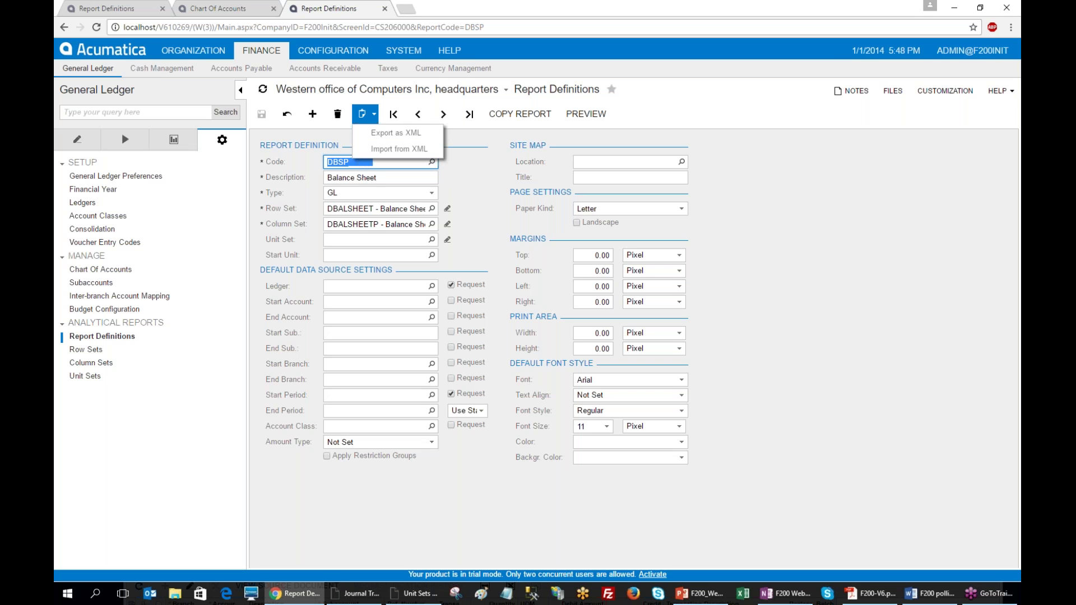
key("alt+Tab")
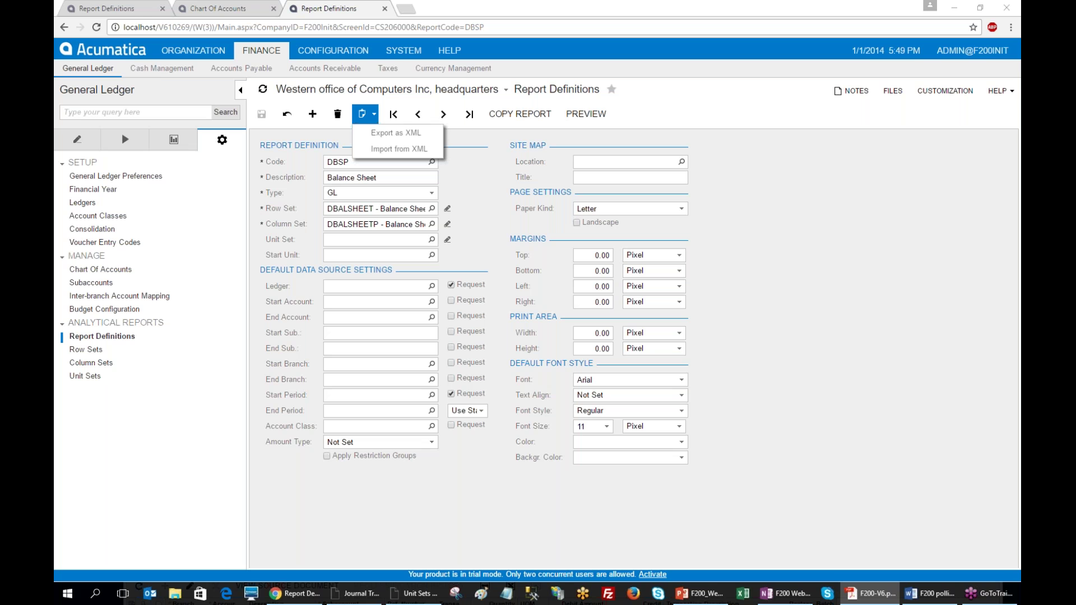
- Close the DBSP report definition and Chart Of Accounts browser tabs, keeping only the CPLCONS report definition open
left_click(384, 8)
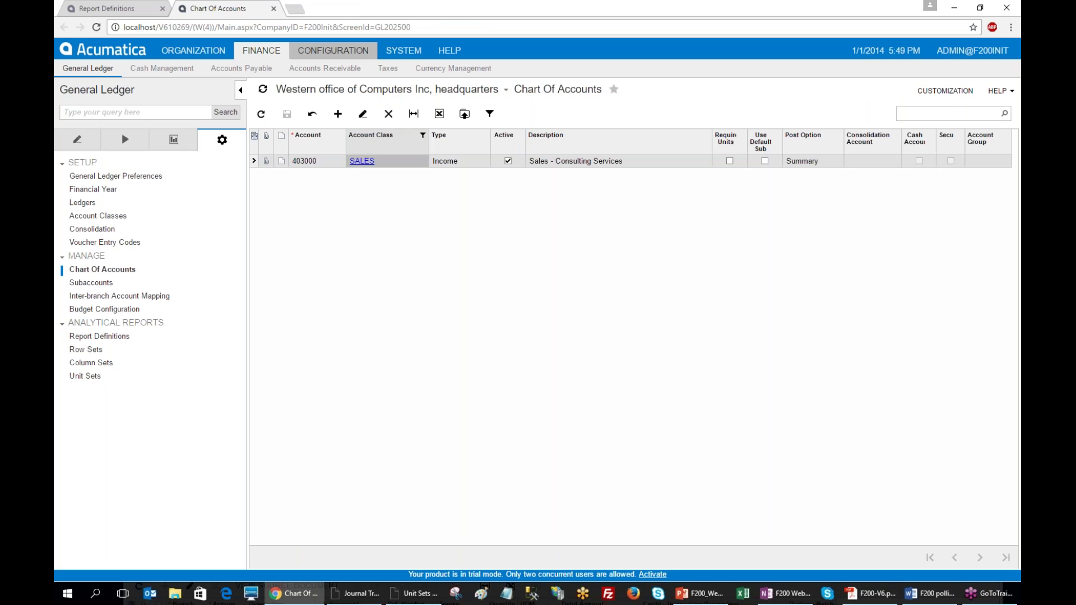
left_click(273, 9)
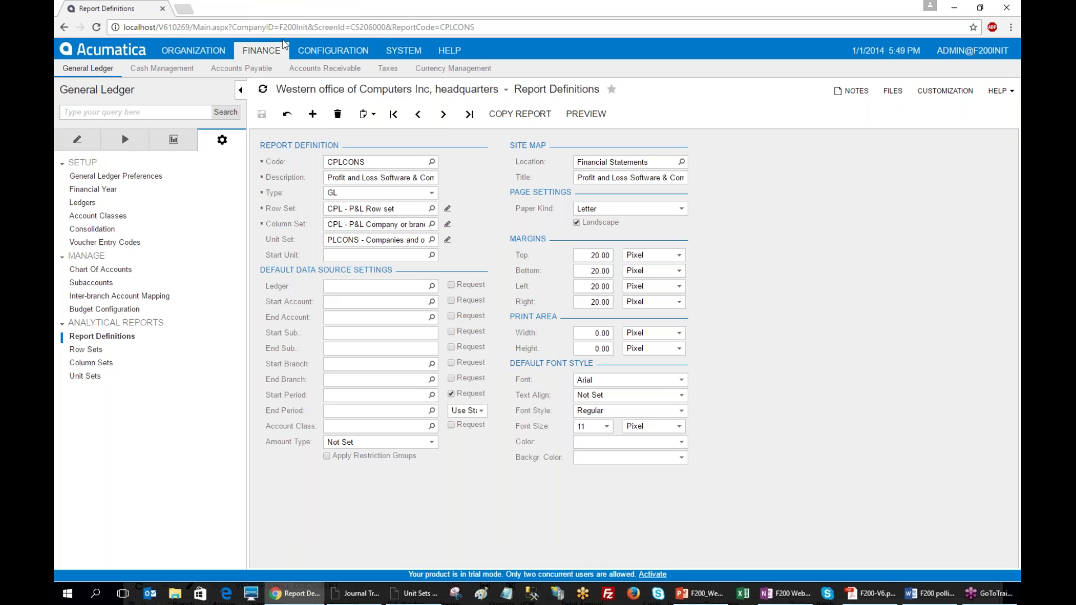
key("alt+Tab")
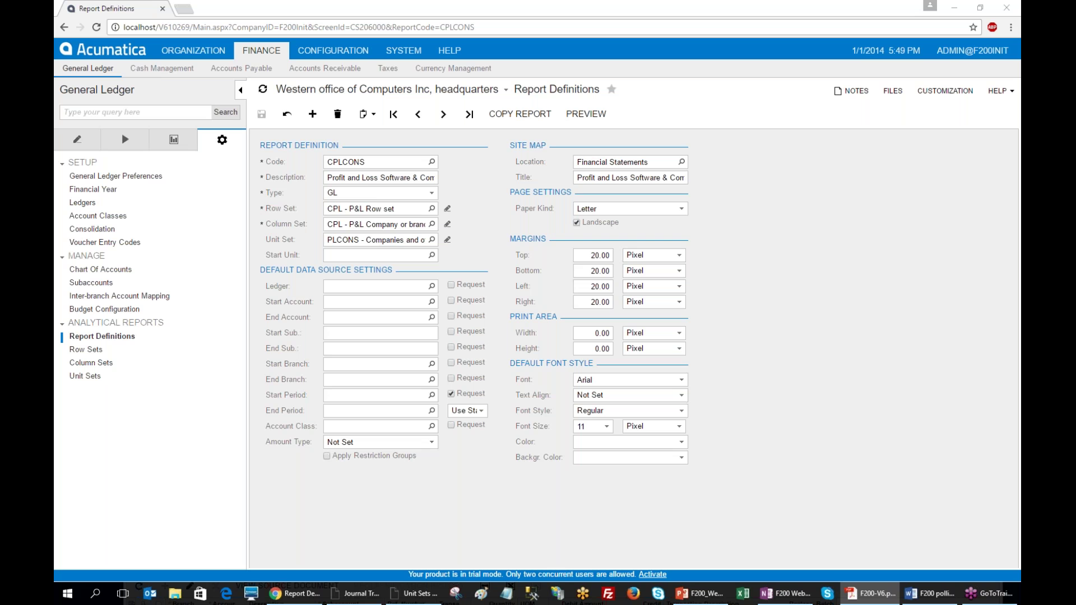
- Start a new journal transaction dated 1/31/2014 with the description "Salary payment to departments for 01-2014"
left_click(74, 141)
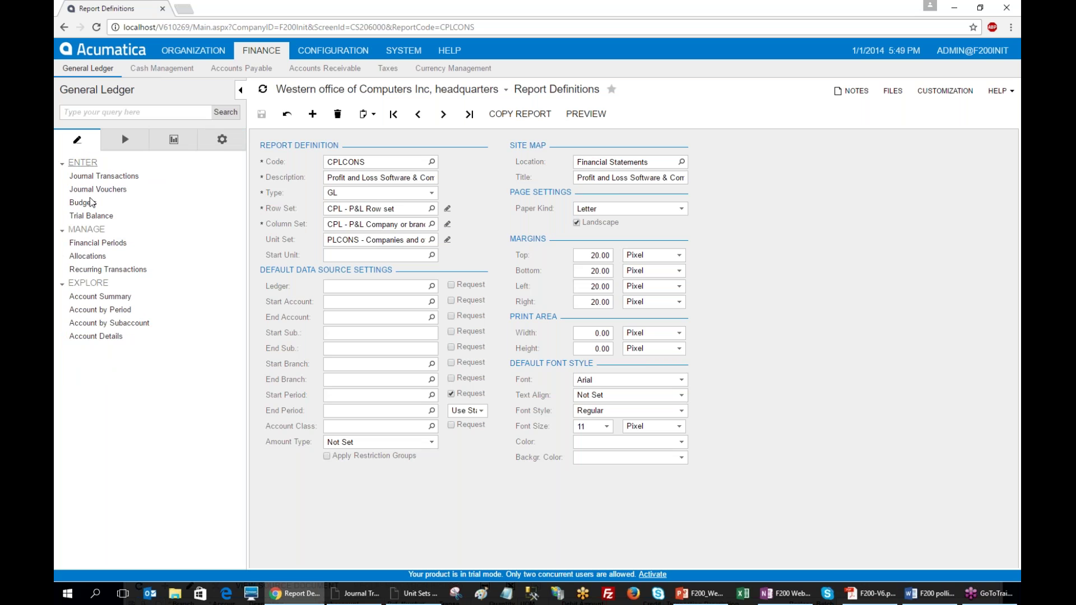
left_click(99, 177)
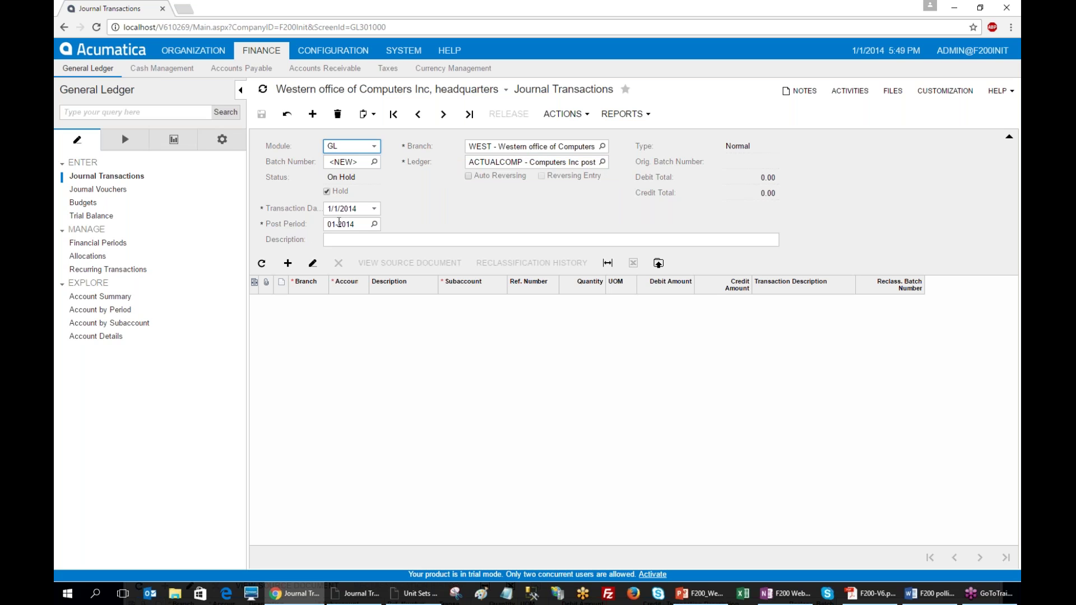
left_click(325, 207)
type("013")
key("Tab")
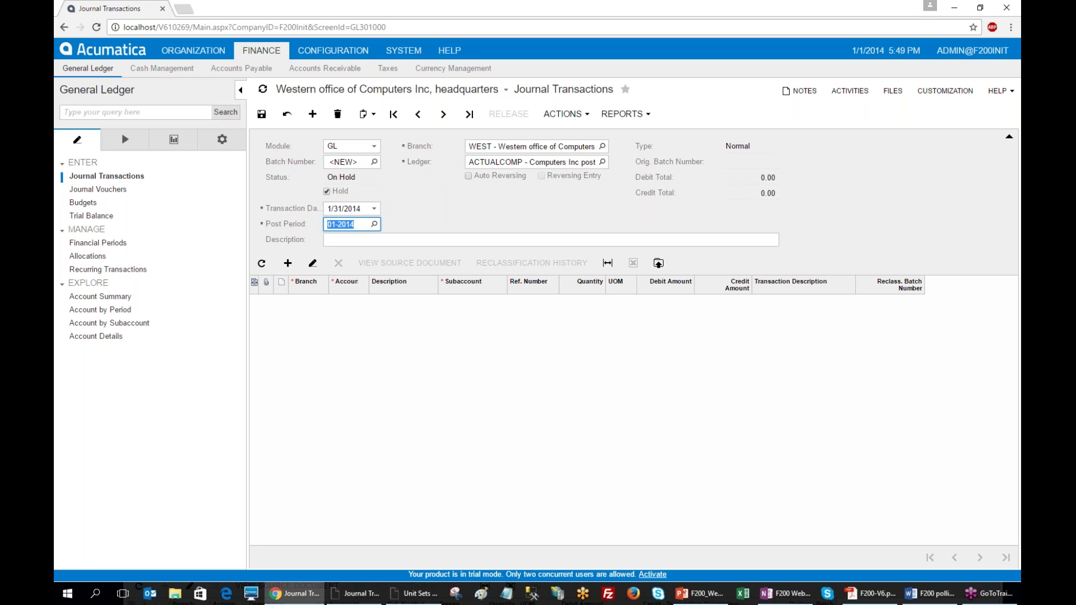
left_click(327, 240)
type("Salary payment to departments for 01-2014")
key("Tab")
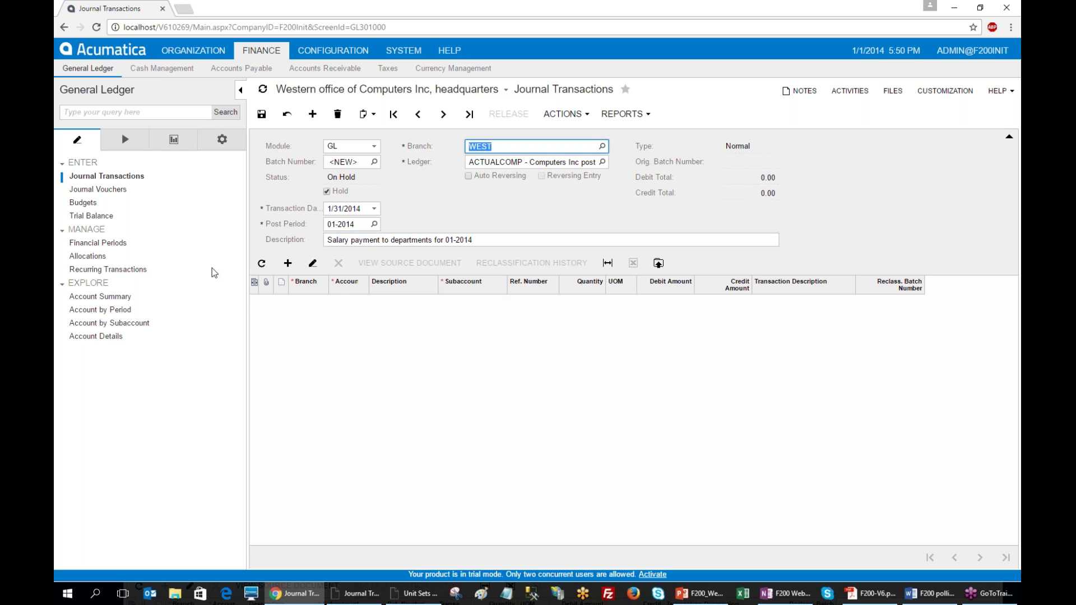
- Add a WEST line for Salaries Expense account 770000, subaccount ADM-00-00, with a debit amount of 4,000
left_click(291, 263)
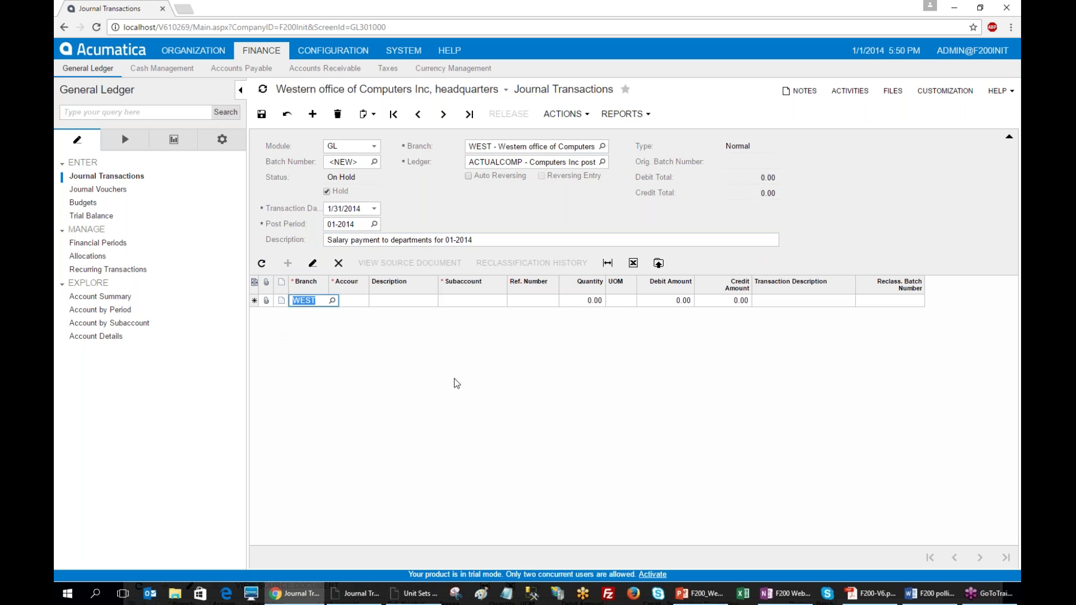
key("Tab")
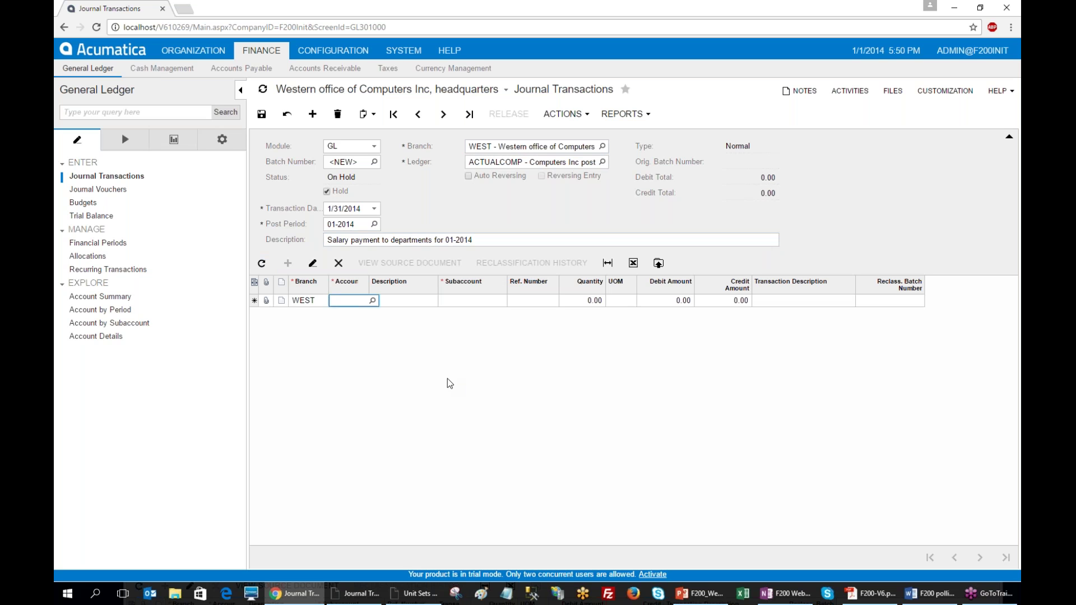
type("770000")
key("Tab")
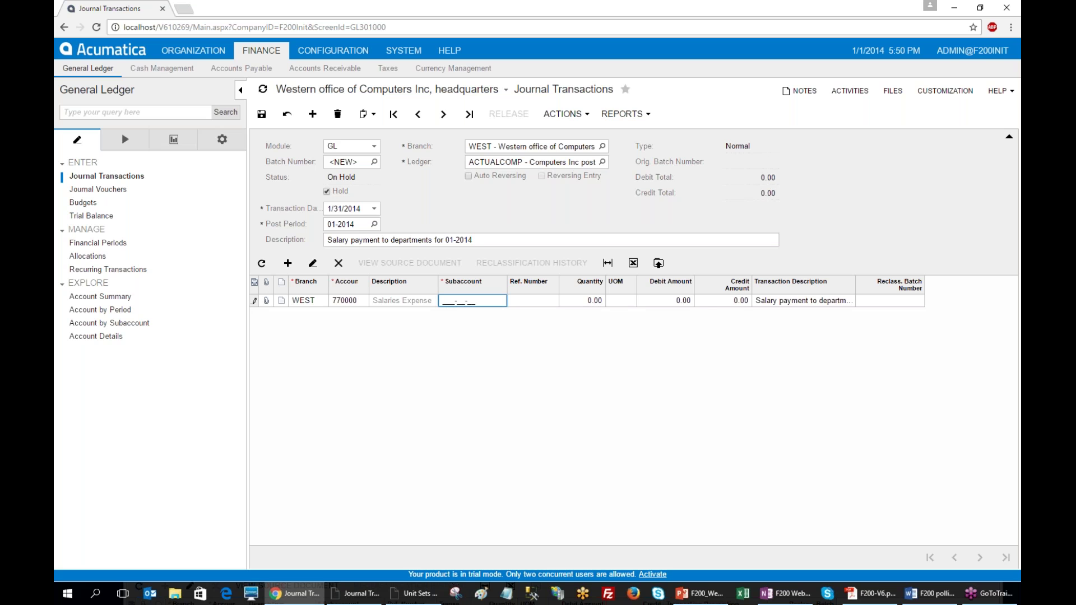
key("F3")
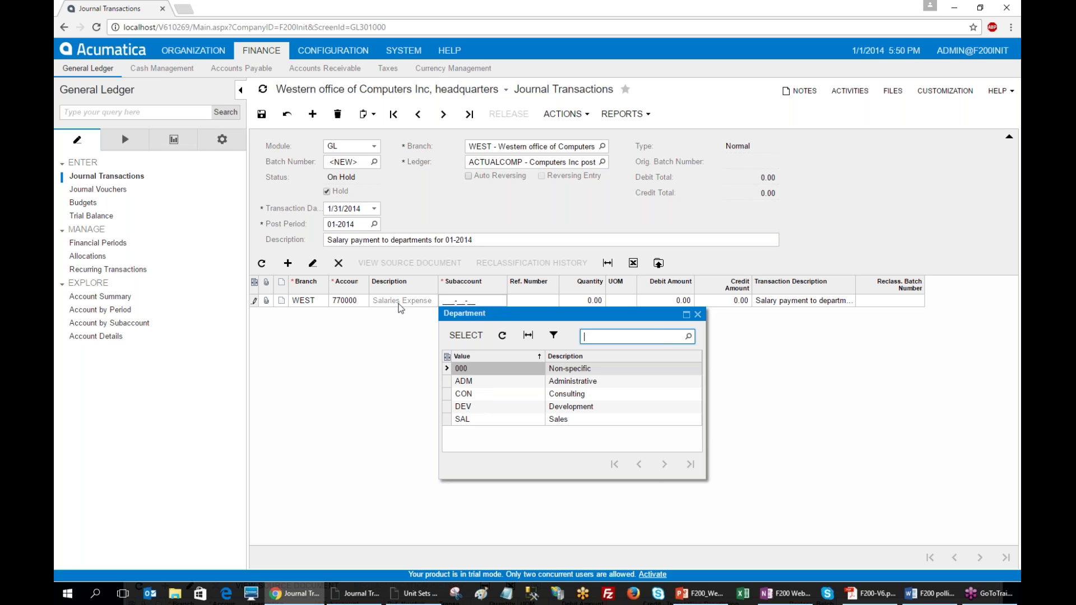
double_click(468, 382)
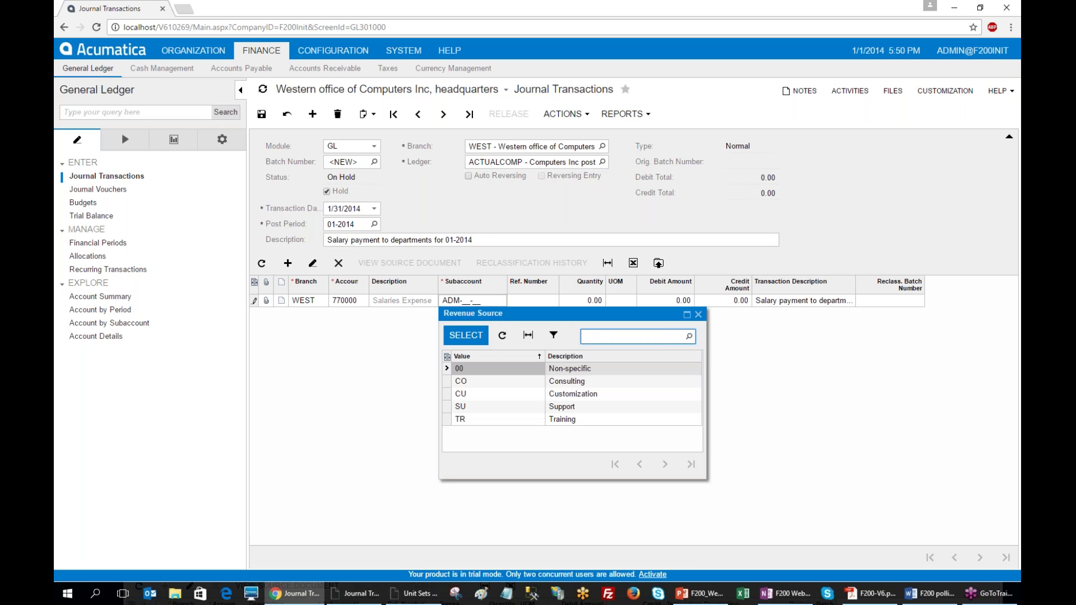
double_click(472, 368)
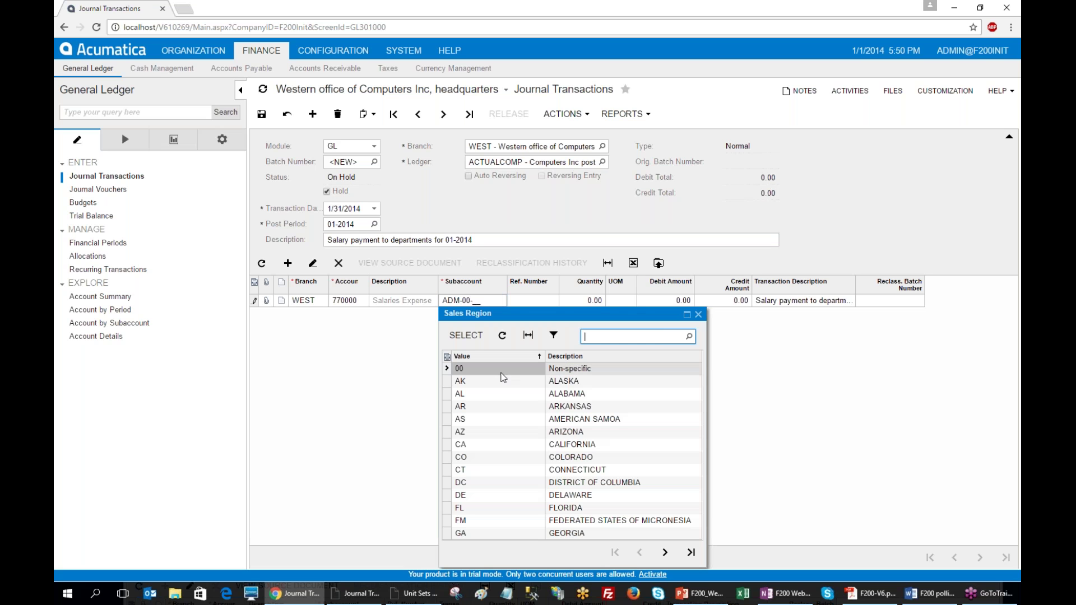
double_click(471, 368)
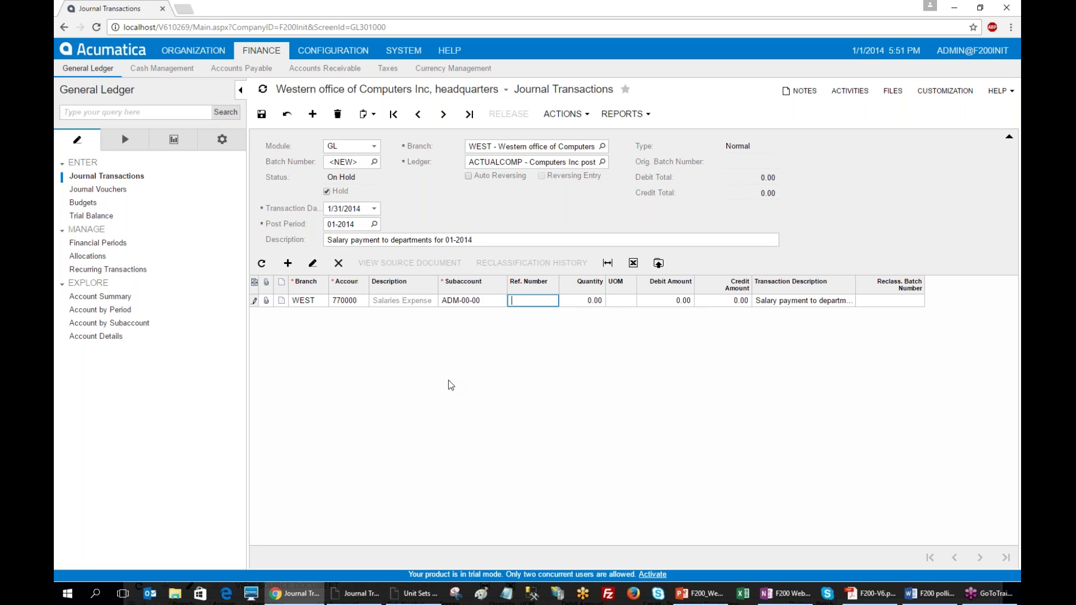
left_click(663, 303)
type("4000")
- Add a second WEST line for account 770000 with subaccount CON-00-00 and a debit amount of 2,000
key("Down")
left_click(350, 313)
type("7700")
key("Tab")
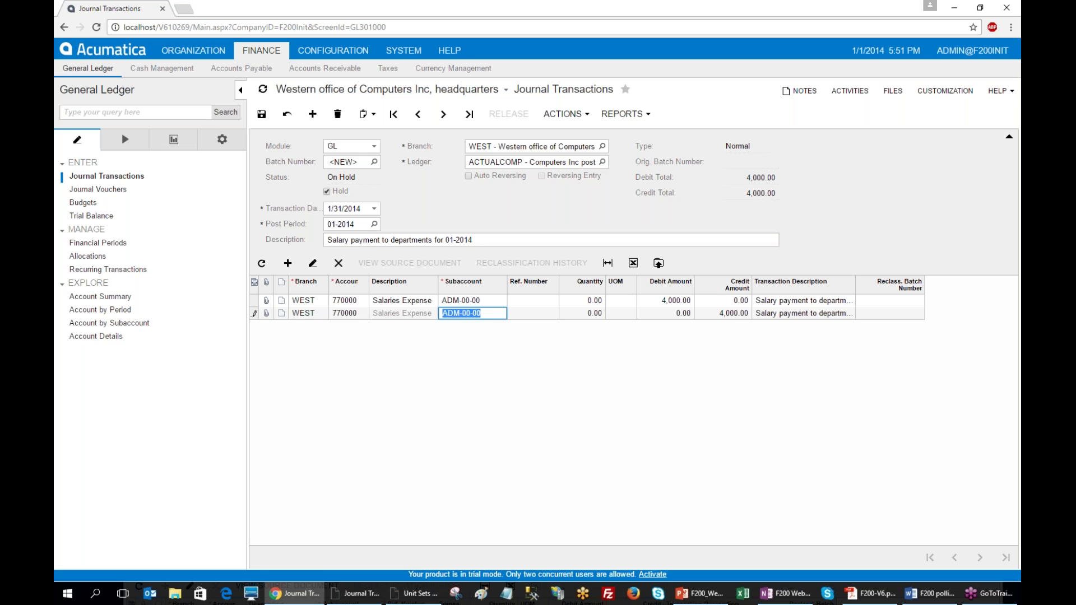
type("CON0000")
key("Tab")
key("Tab")
key("Tab")
key("Tab")
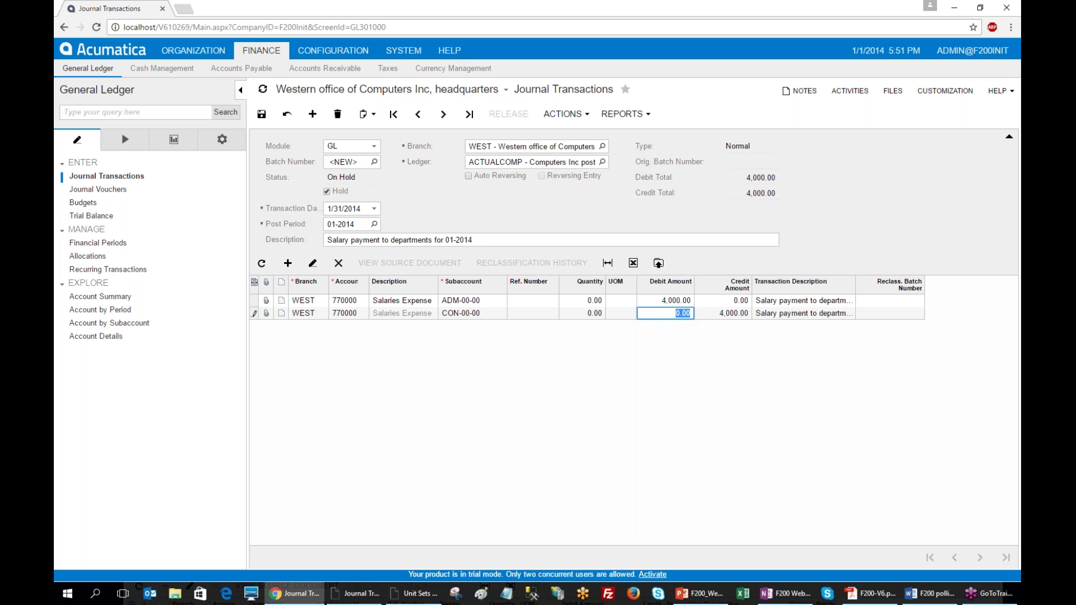
type("2000")
- Add an EAST line for Salaries Expense account 770000, subaccount CON-00-00, with a debit amount of 1,000
key("Down")
type("EAST")
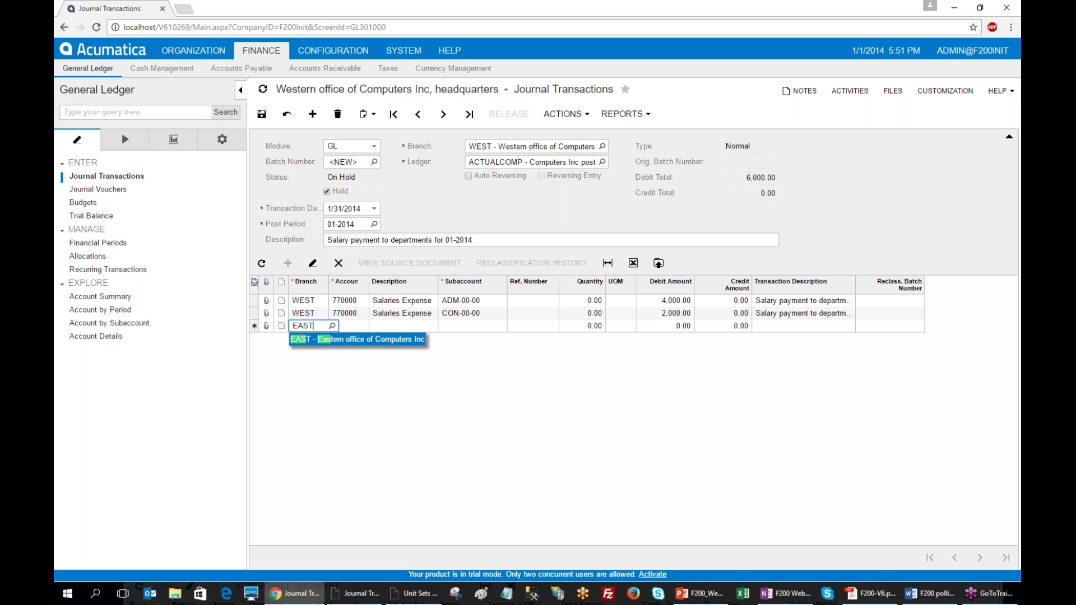
key("Tab")
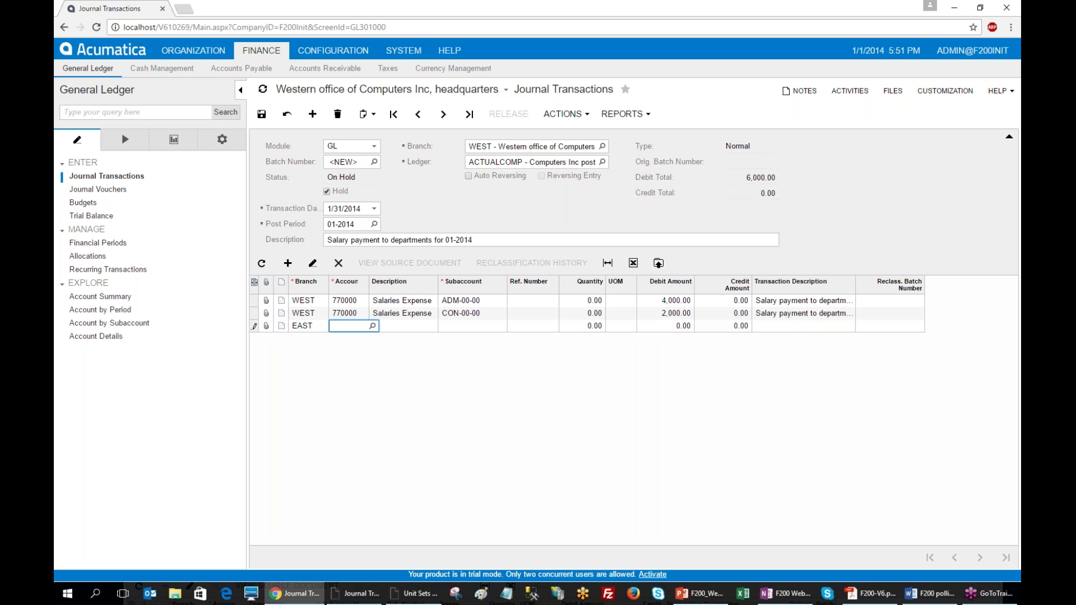
type("77")
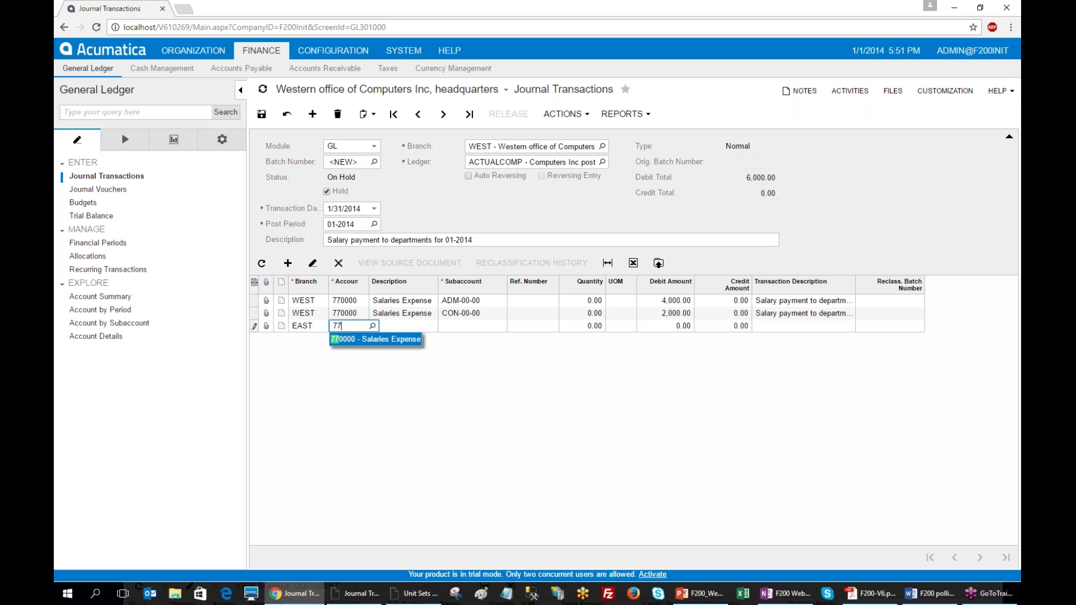
key("Tab")
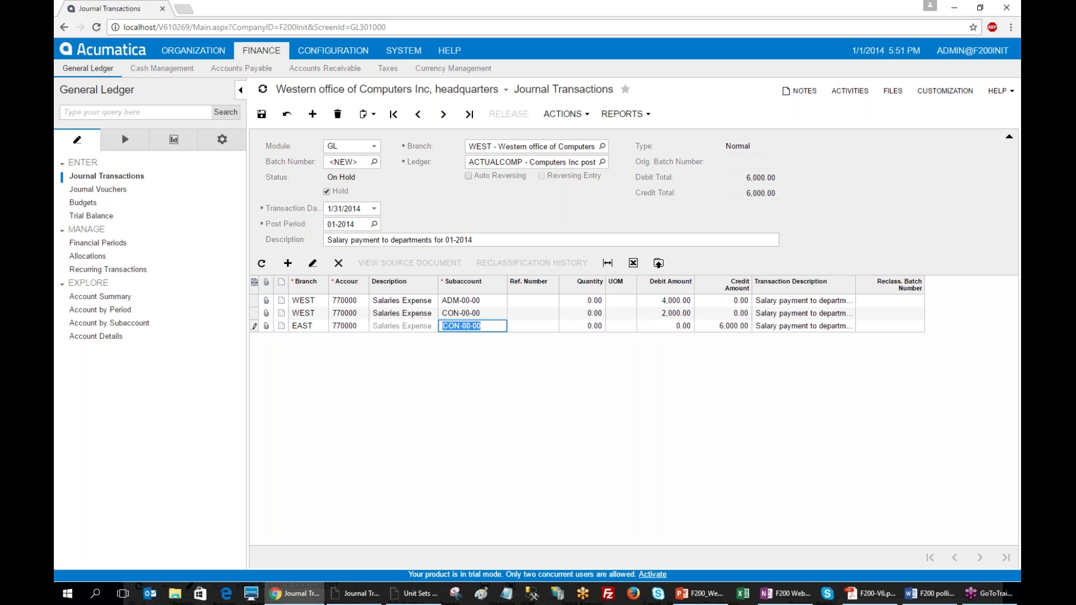
key("Tab")
key("Tab")
key("Tab")
key("Tab")
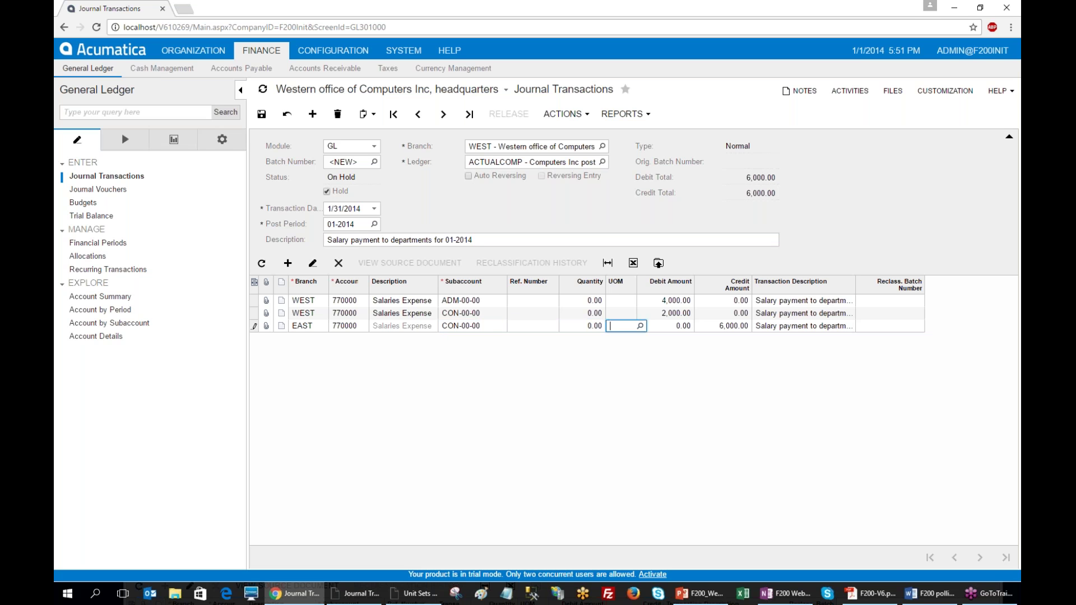
type("1000")
- Add a WEST balancing line for Checking Account 102000, subaccount 000-00-00, with a credit amount of 7,000
key("Down")
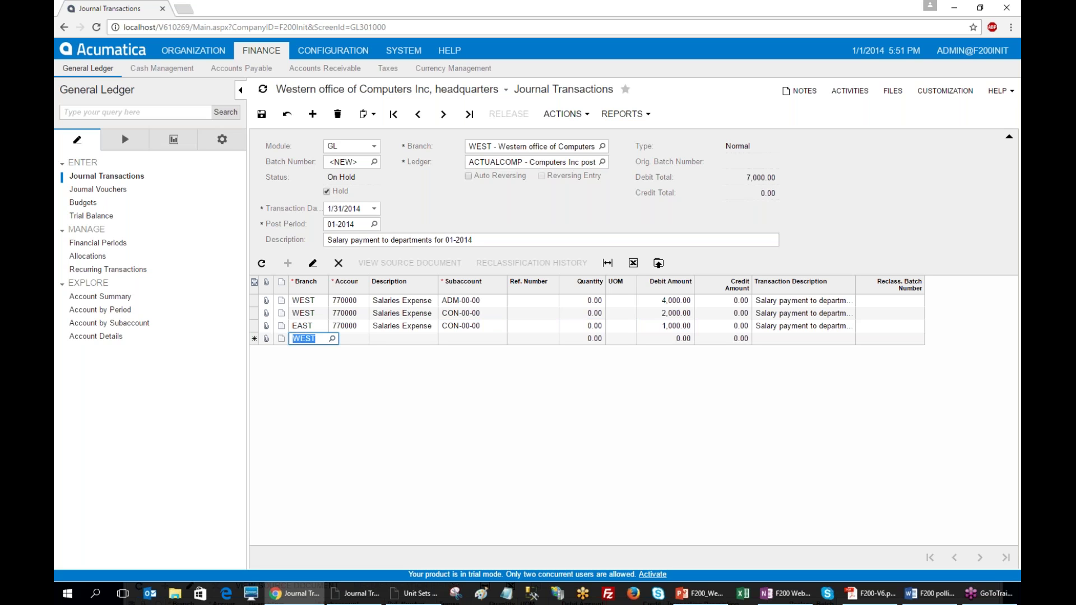
key("Tab")
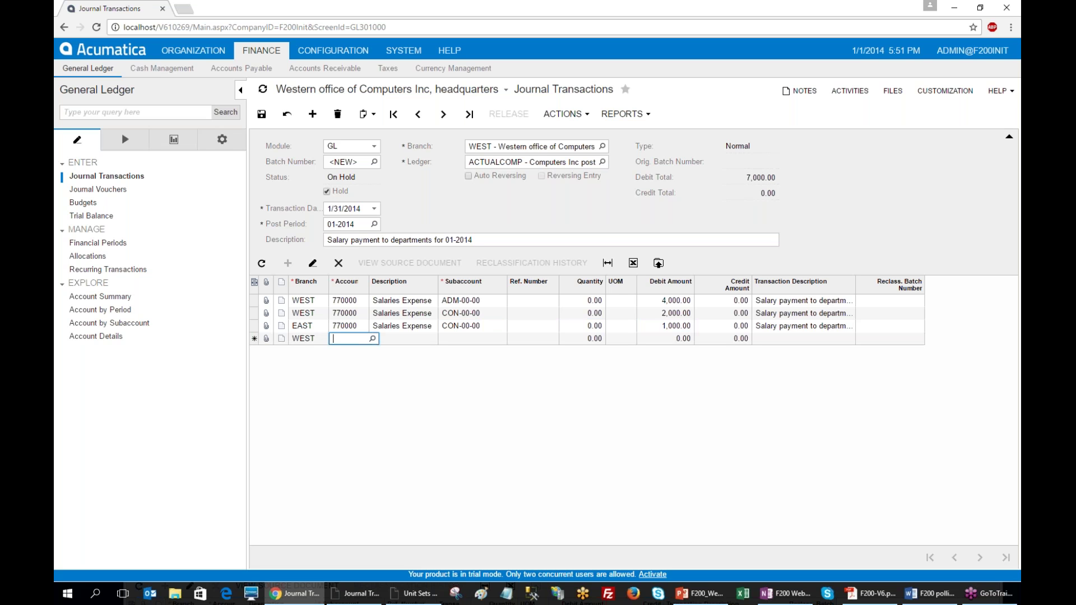
type("1020")
key("Tab")
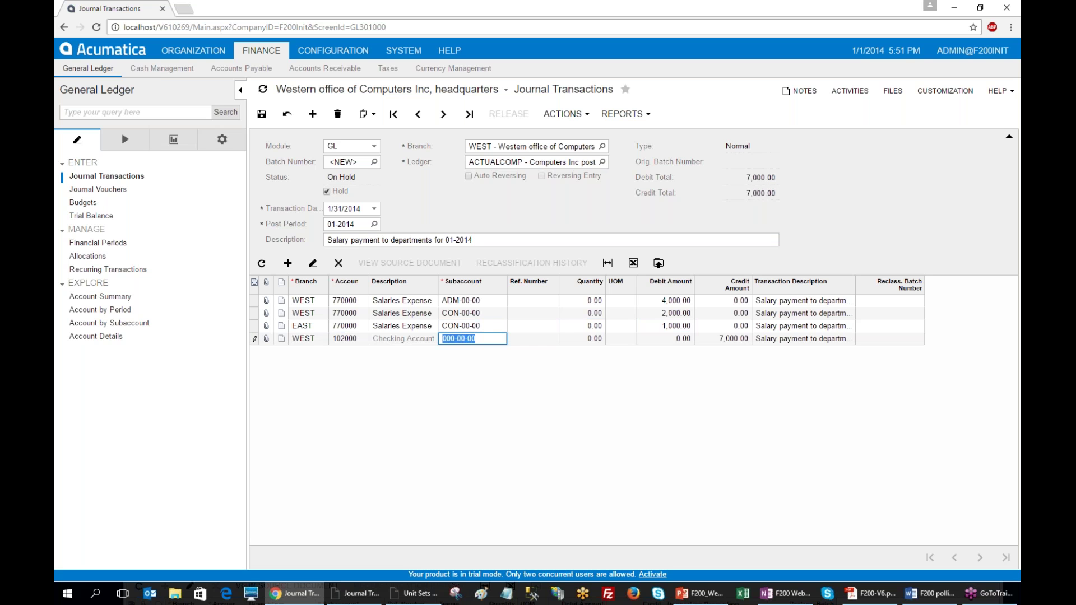
key("Tab")
key("Tab")
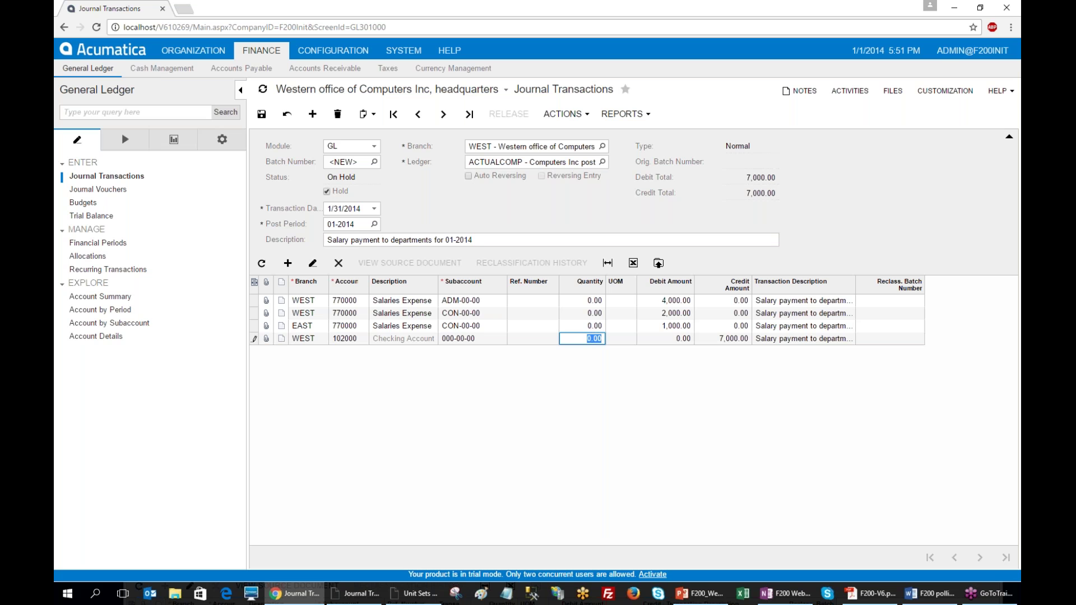
- Save the salary payment journal transaction, take it off hold and release it
left_click(261, 114)
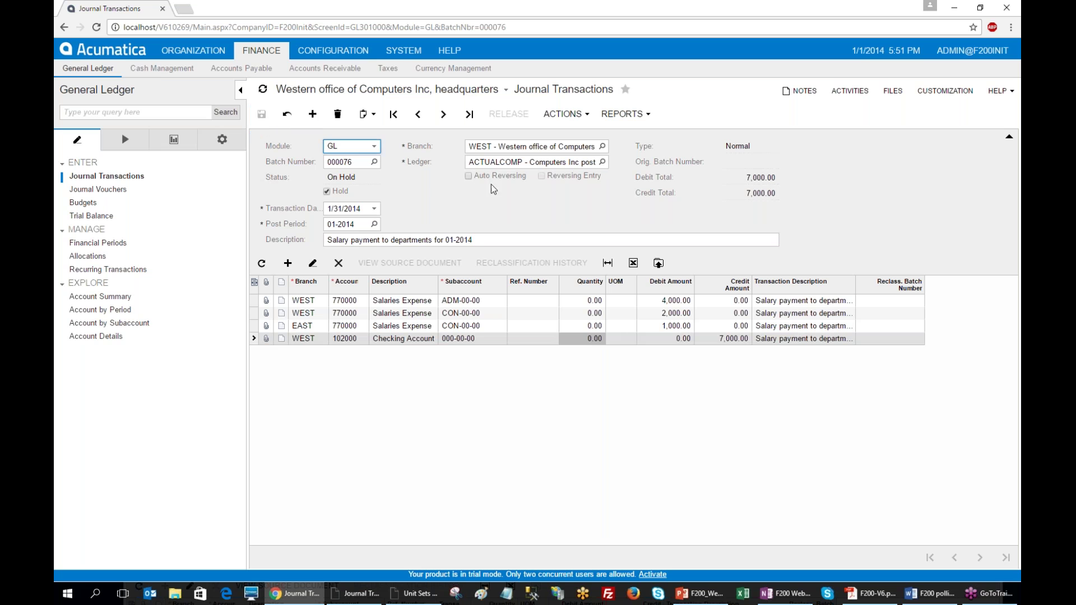
left_click(327, 190)
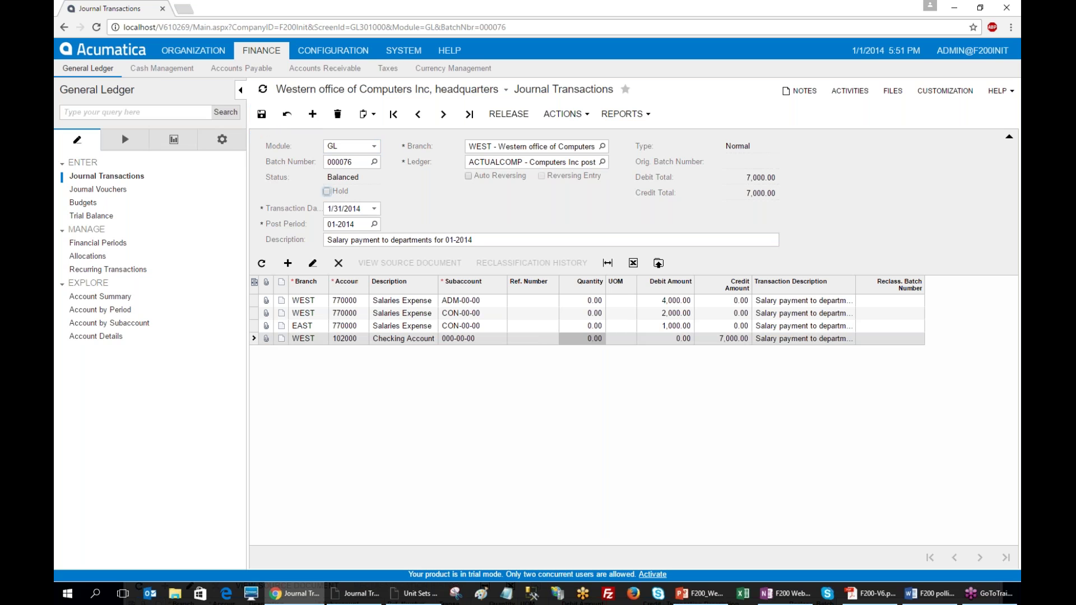
left_click(508, 114)
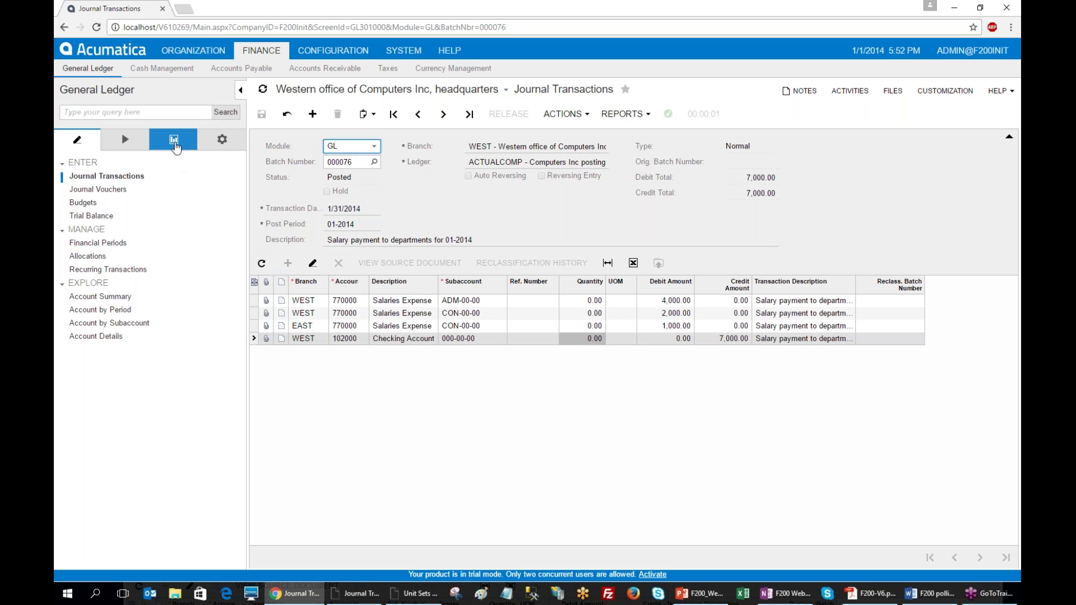
- Run the Trial Balance Detailed report for branch WEST, period 01-2014, and examine its Salaries Expense lines
left_click(174, 140)
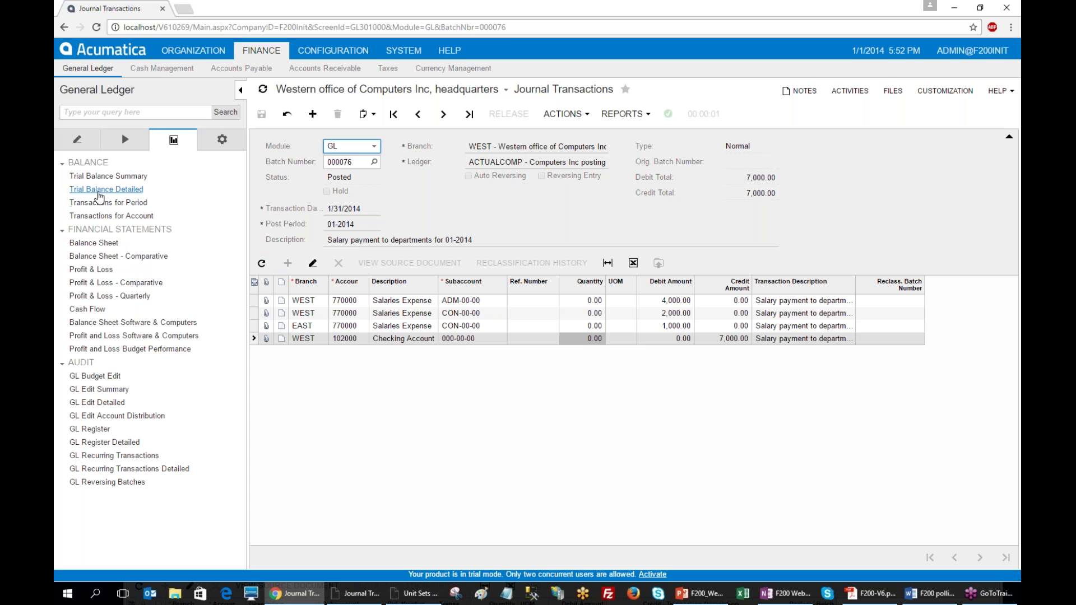
left_click(99, 190)
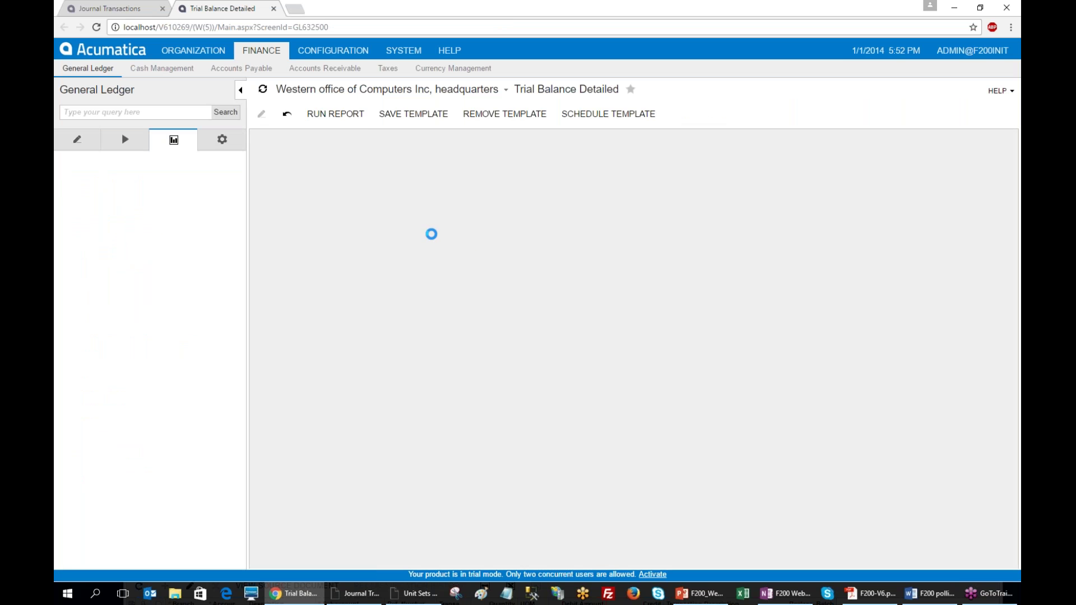
left_click(335, 114)
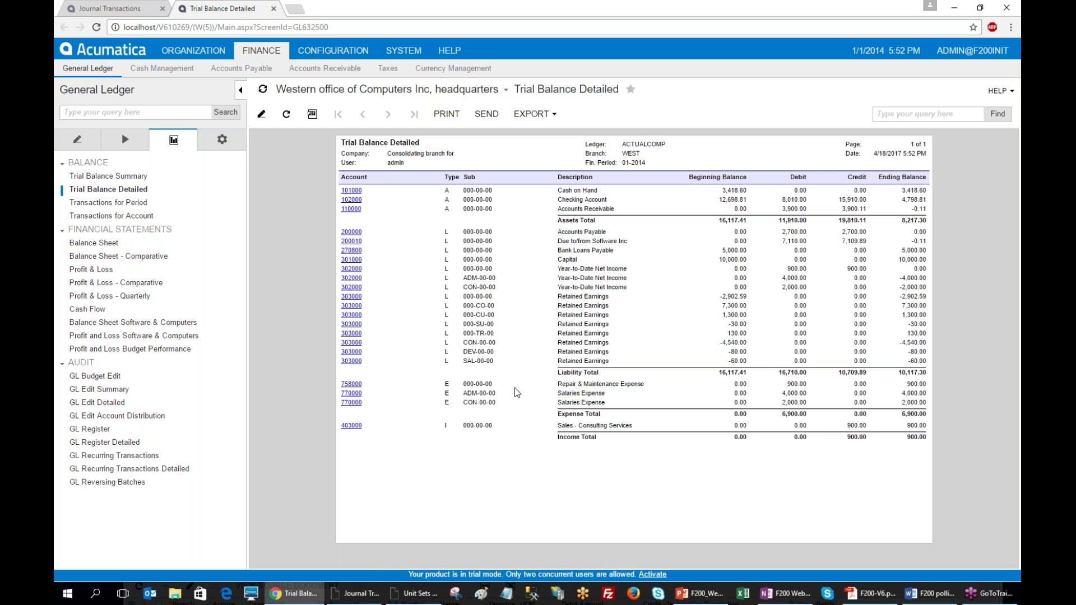
left_click_drag(339, 396, 927, 402)
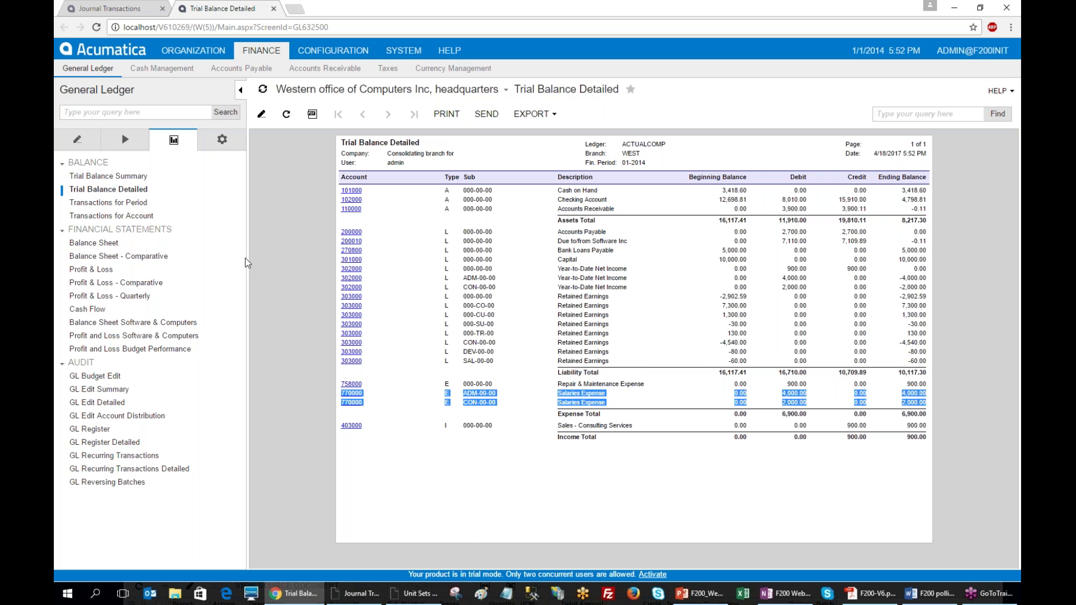
- Rerun the Trial Balance Detailed report with the branch filter cleared and examine the Salaries Expense lines by branch
left_click(109, 189)
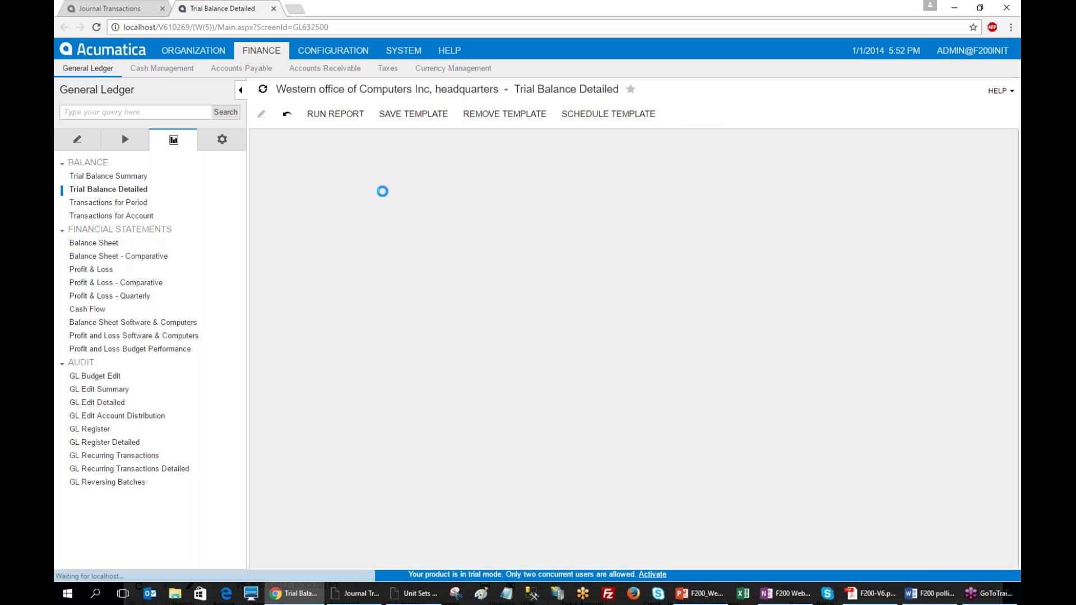
left_click(381, 200)
key("BackSpace")
key("Tab")
left_click(335, 114)
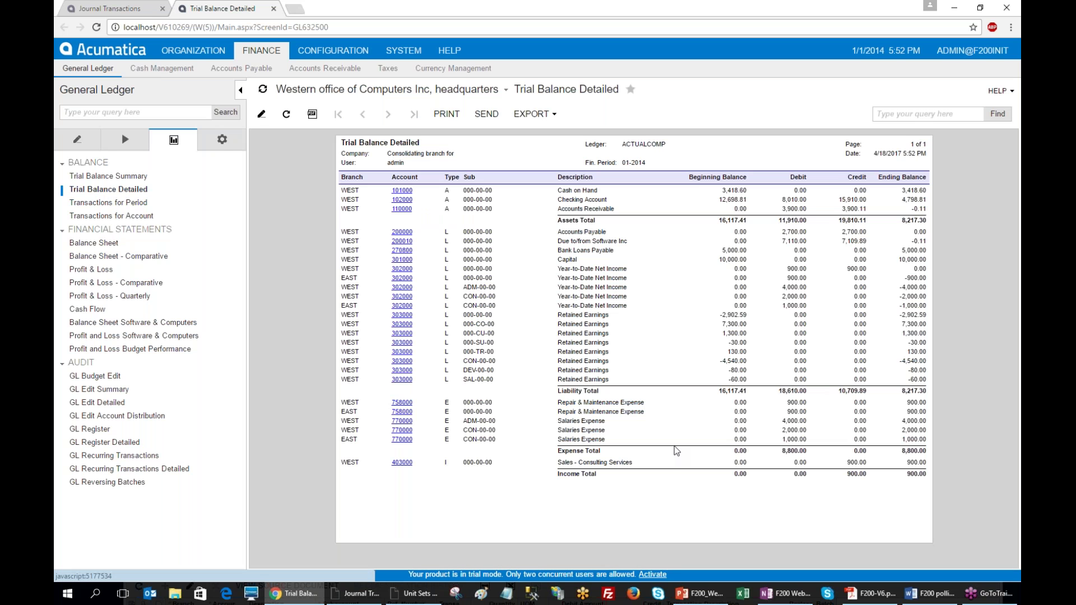
left_click_drag(342, 420, 927, 442)
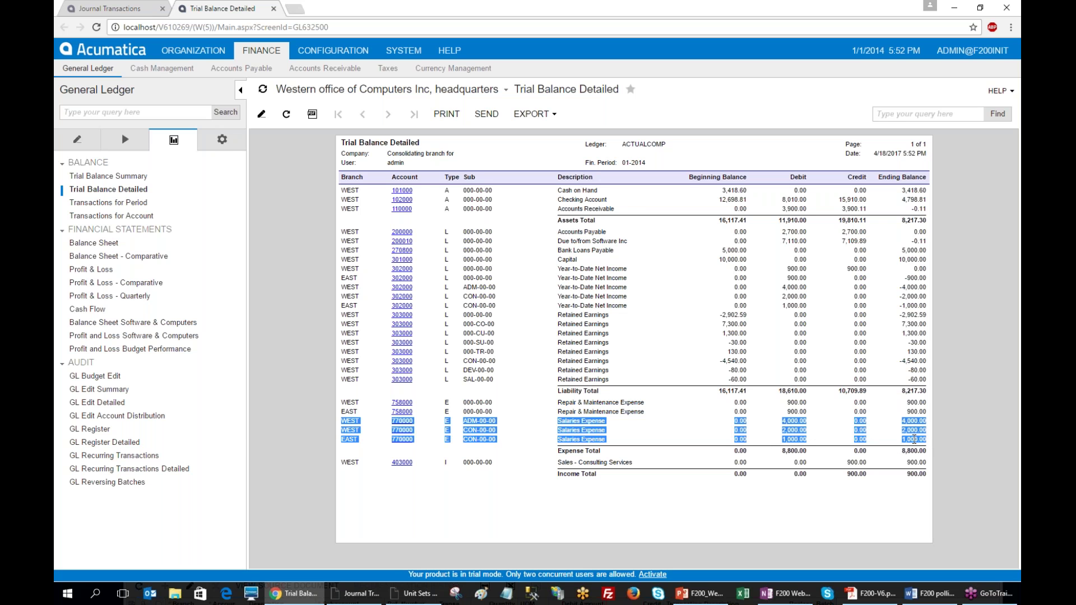
key("alt+Tab")
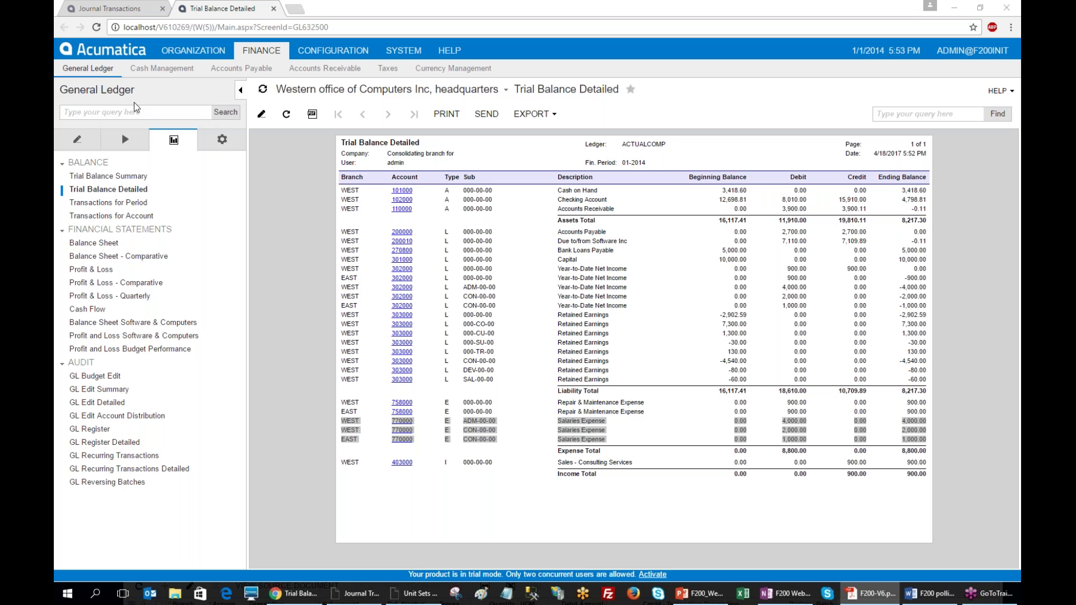
- Open the Accounts Receivable Preferences setup form
left_click(325, 69)
left_click(231, 145)
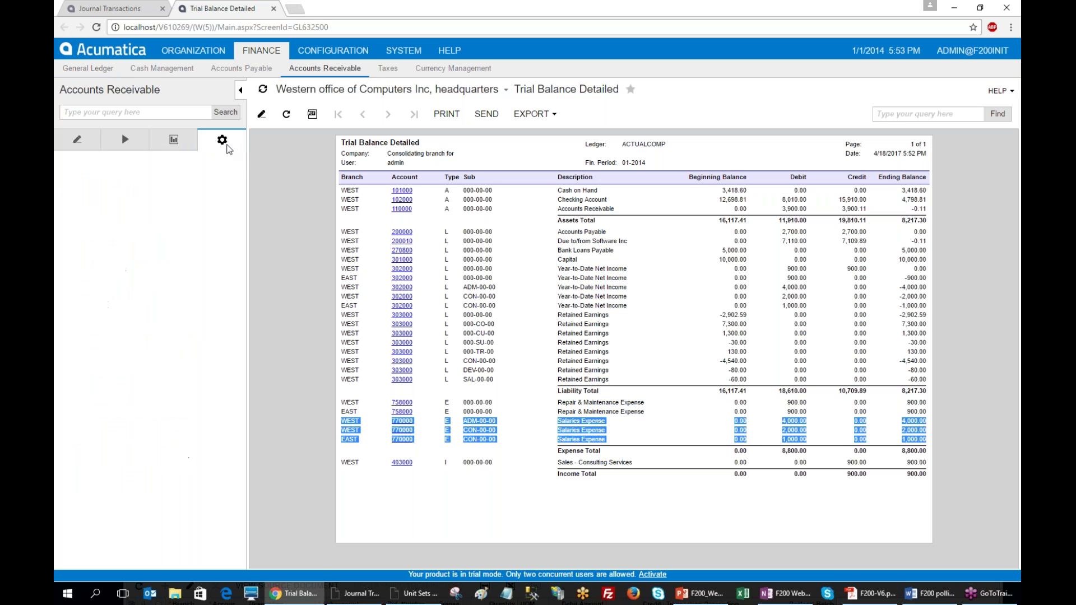
left_click(138, 179)
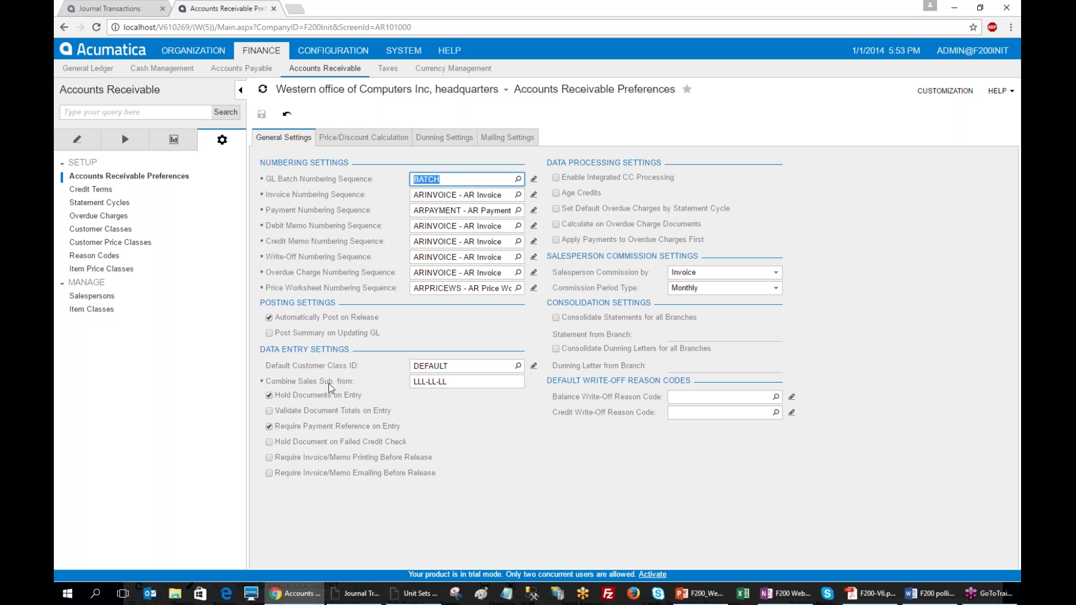
- Look up the Department segment sources for Combine Sales Sub. from and choose Customer (LLL)
left_click(415, 385)
left_click(422, 384)
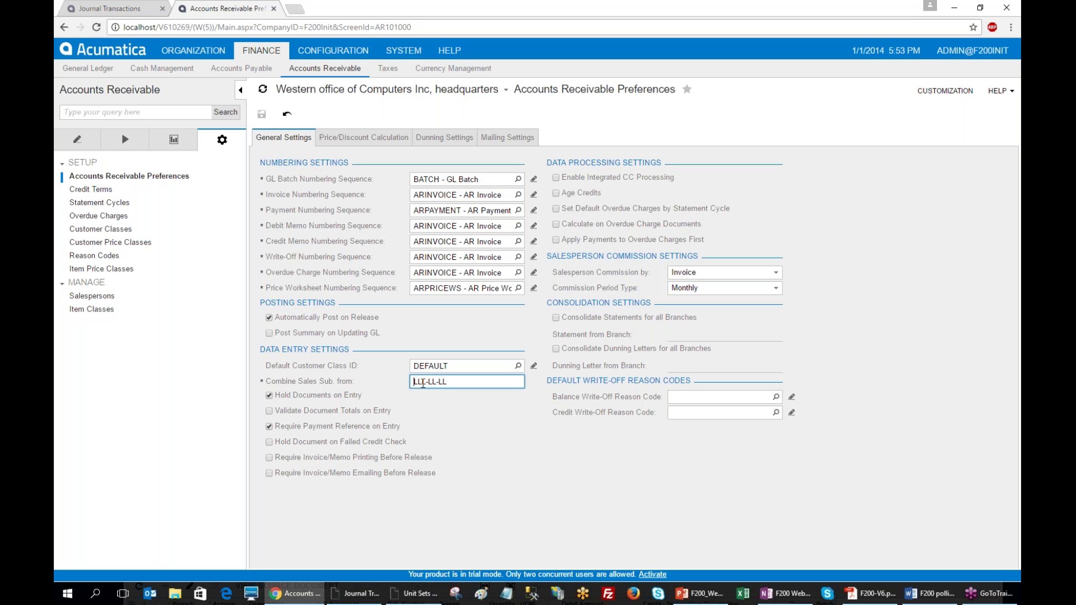
key("F3")
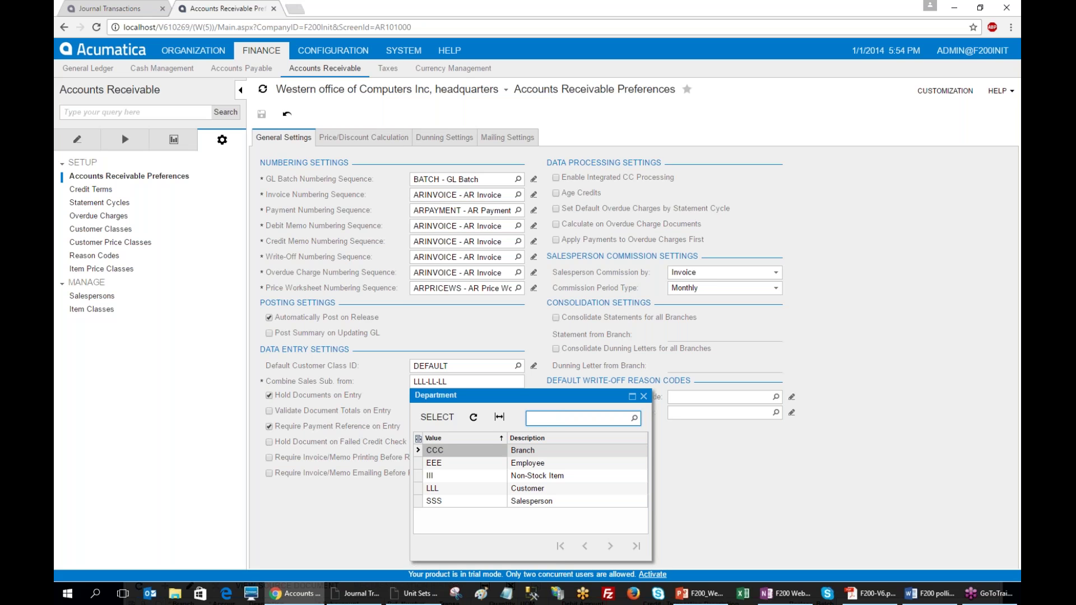
key("alt+Tab")
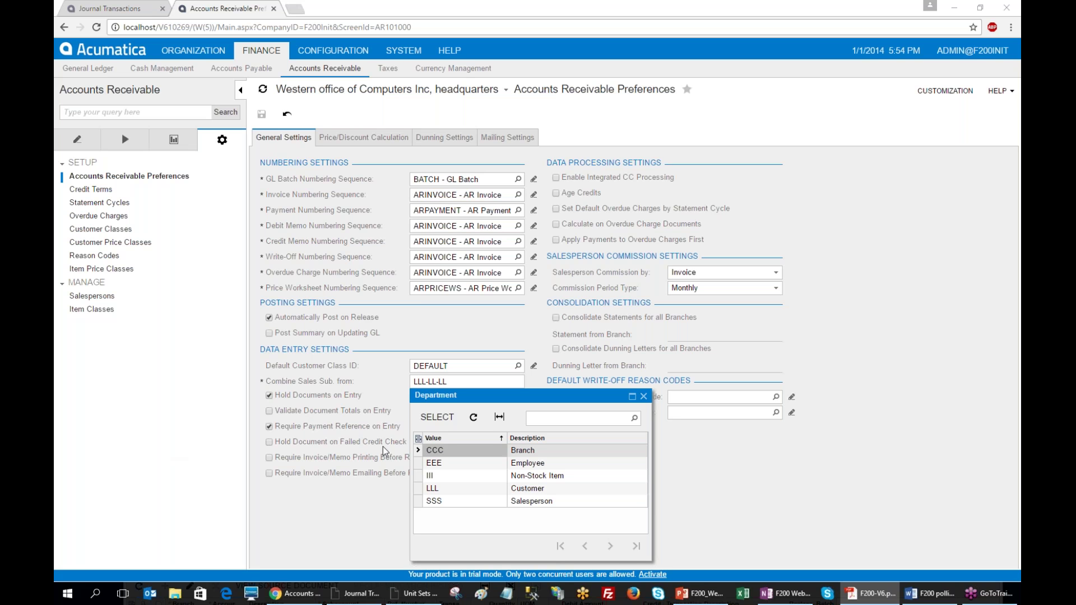
left_click(429, 490)
double_click(429, 489)
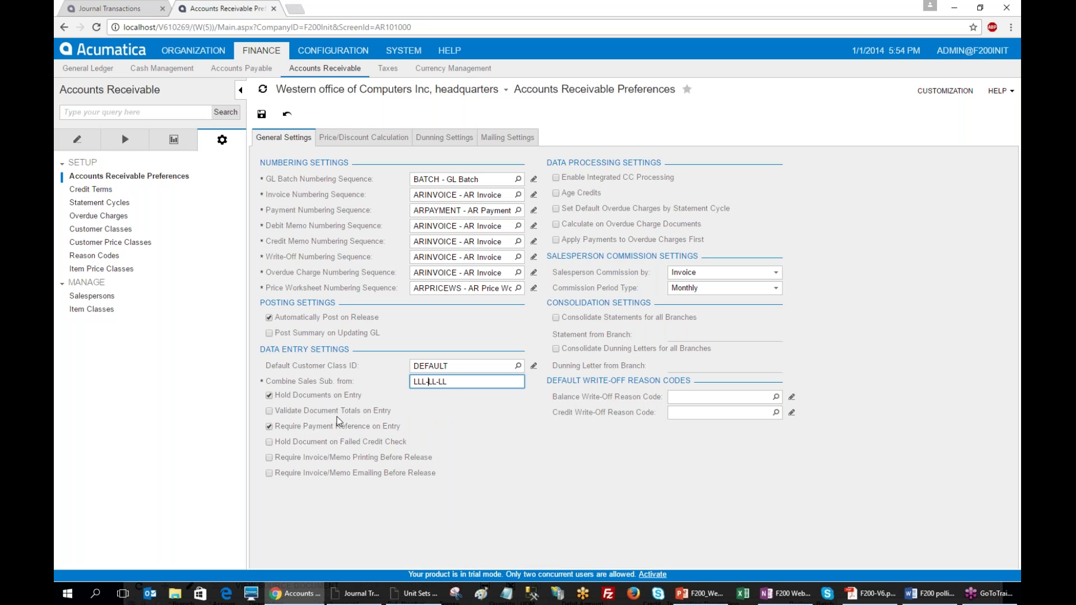
- In Combine Sales Sub. from, set the Revenue Source and Department segments to Non-Stock Item (III-II-LL) and save the preferences
key("F3")
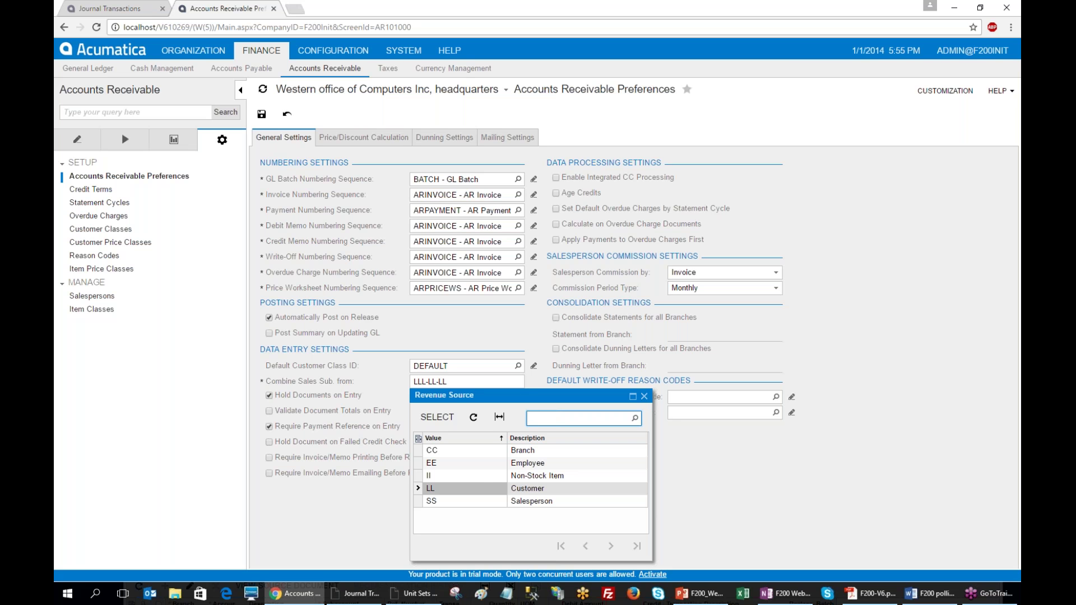
double_click(429, 476)
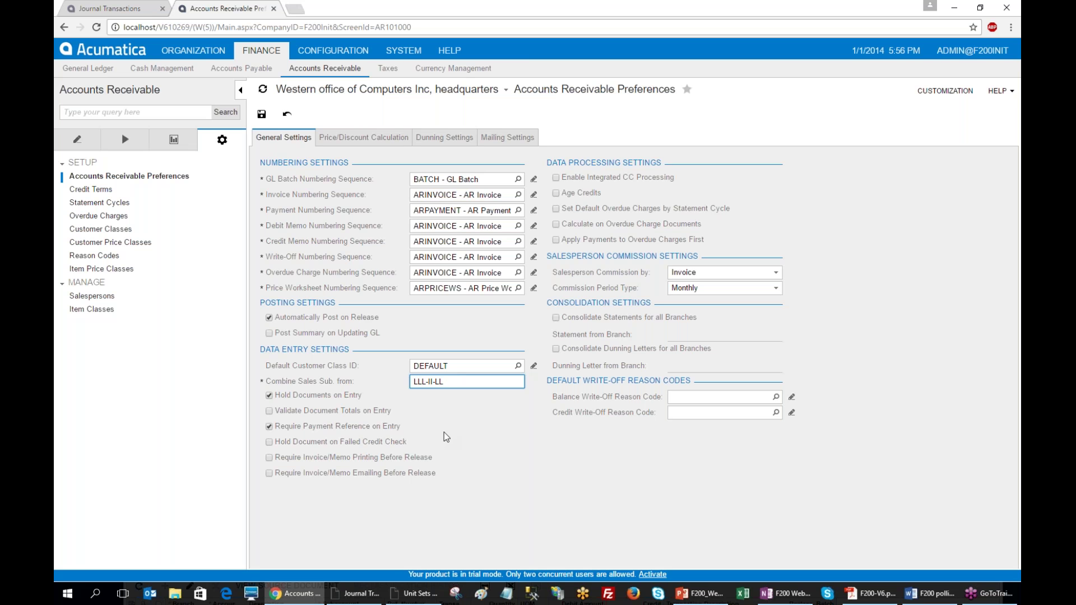
key("F3")
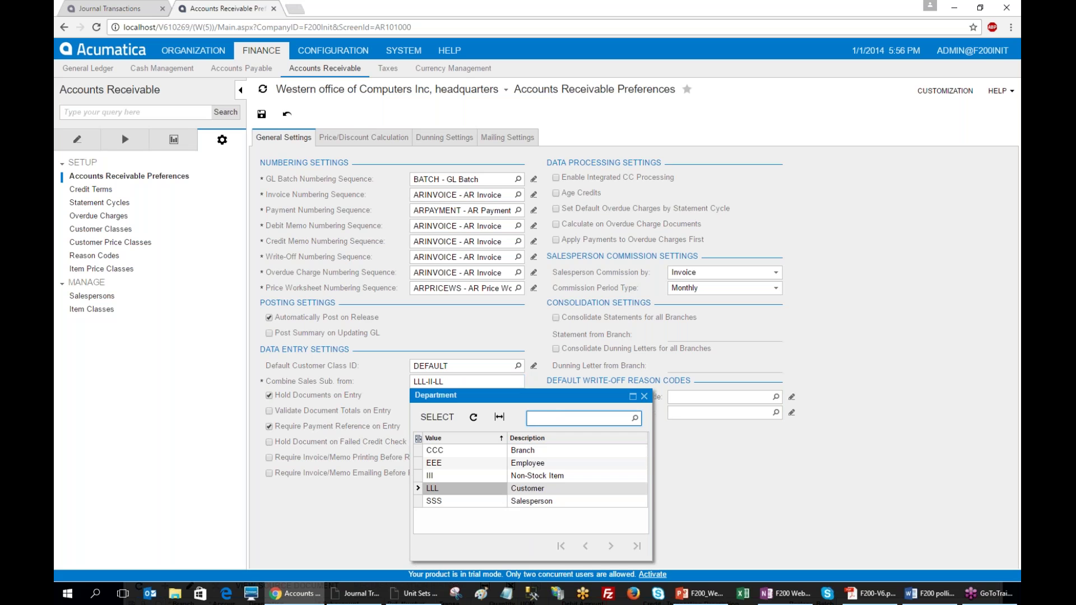
double_click(441, 475)
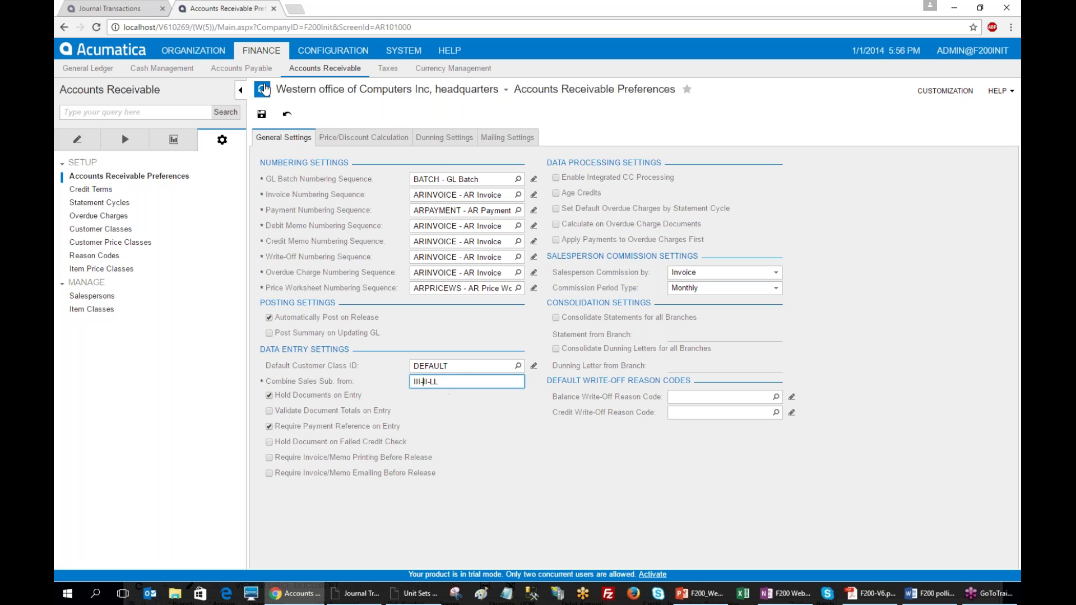
left_click(262, 114)
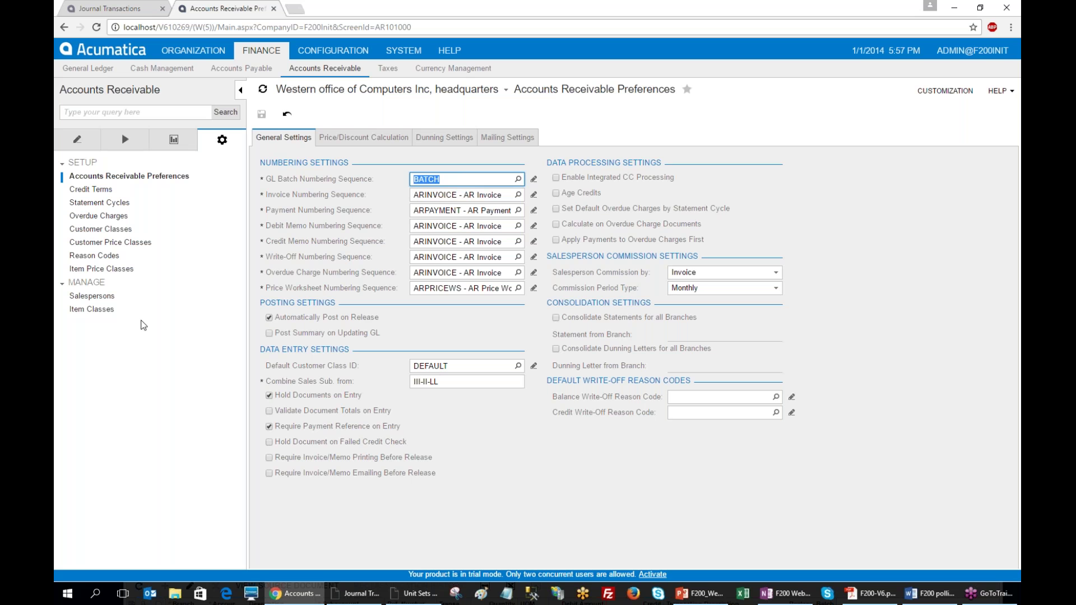
- Open the non-stock item SUPPORT and display its GL account settings
left_click(77, 139)
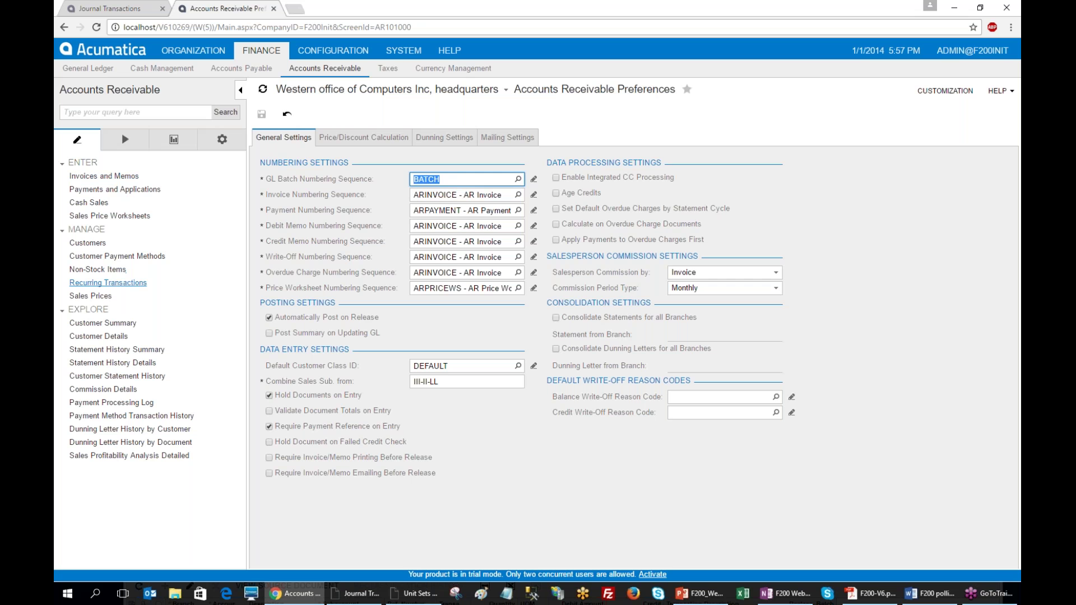
left_click(91, 270)
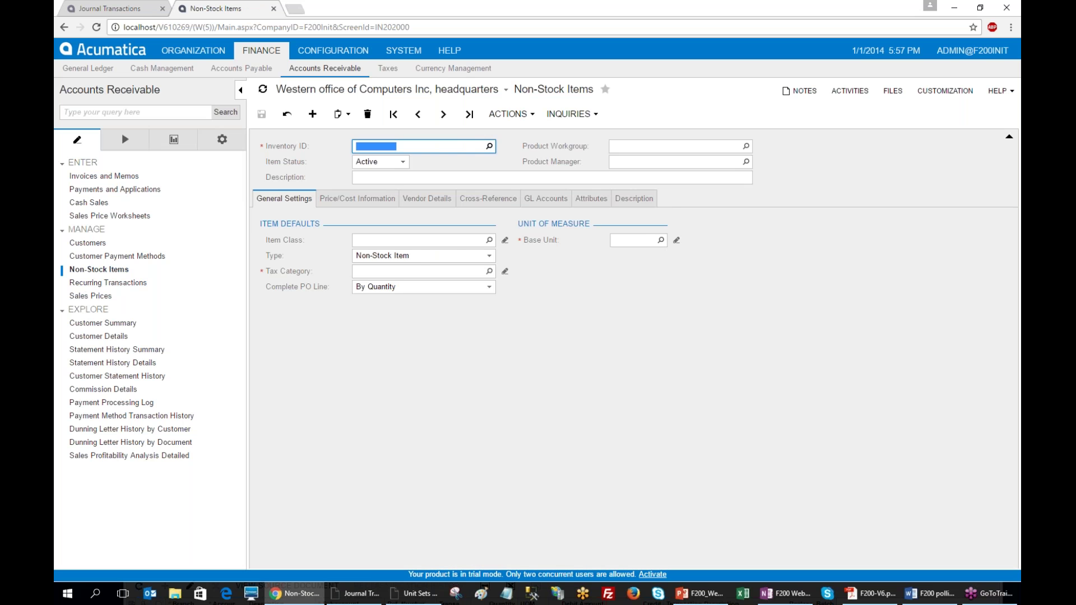
left_click(489, 147)
key("Down")
key("Down")
key("Down")
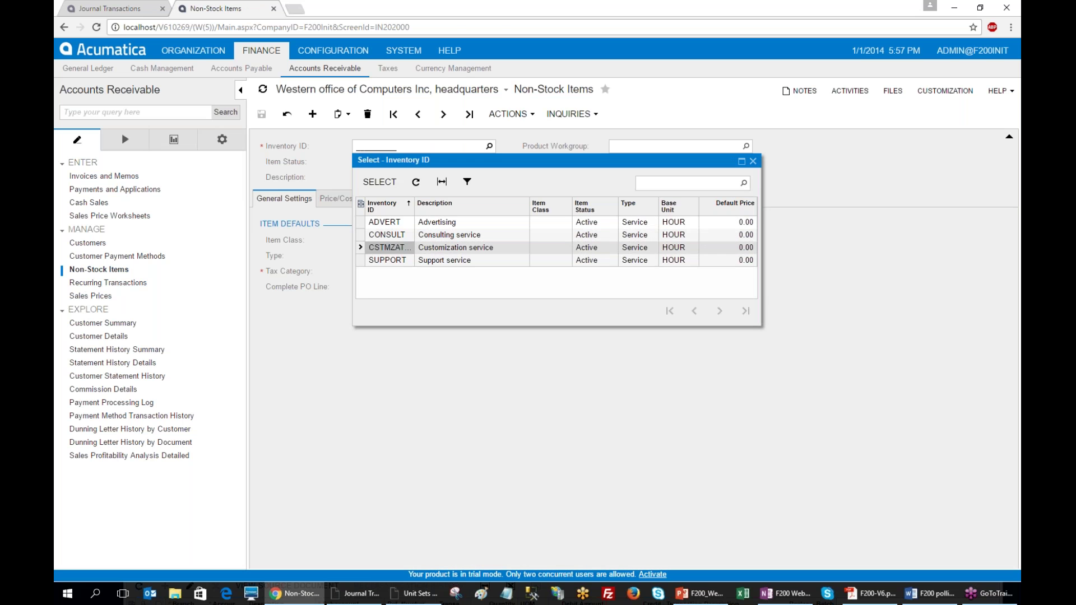
key("Return")
left_click(545, 198)
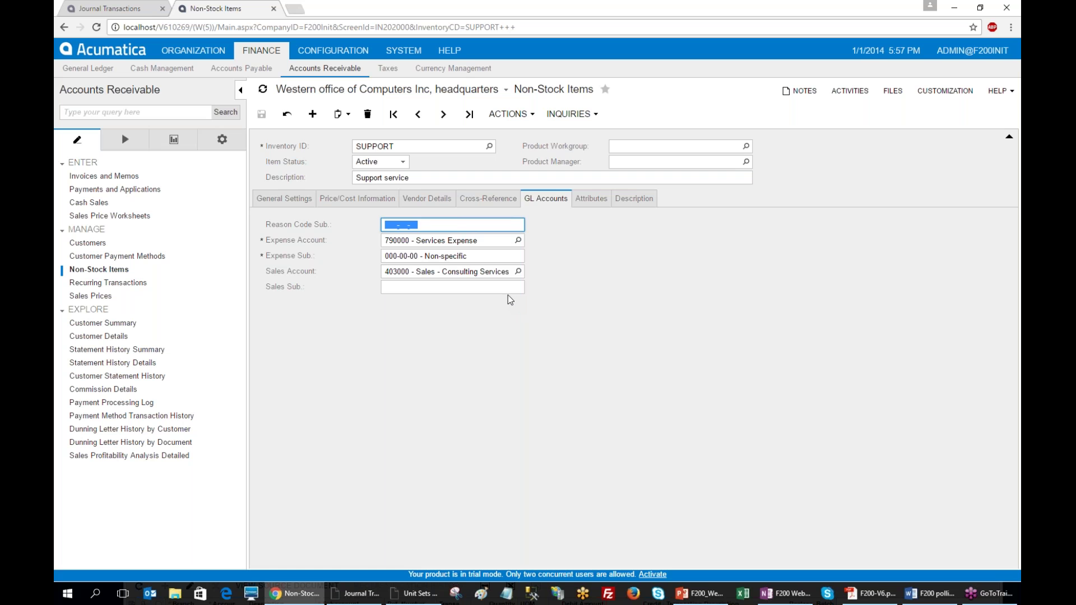
- Set the SUPPORT item's Sales Sub. to 000-SU-00 and save the item
left_click(440, 284)
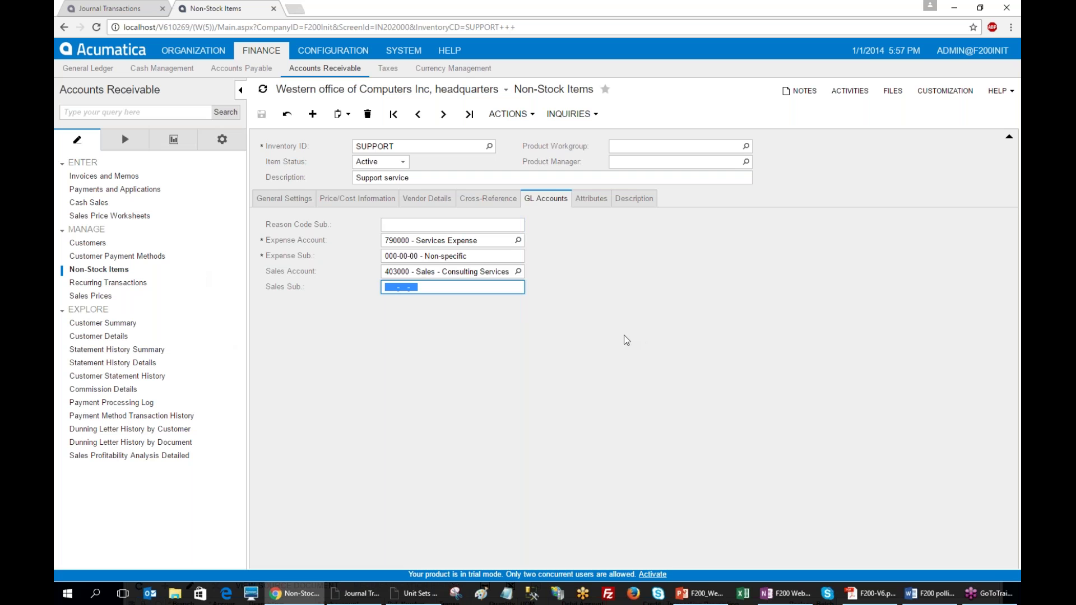
type("000-SU-00")
key("ctrl+s")
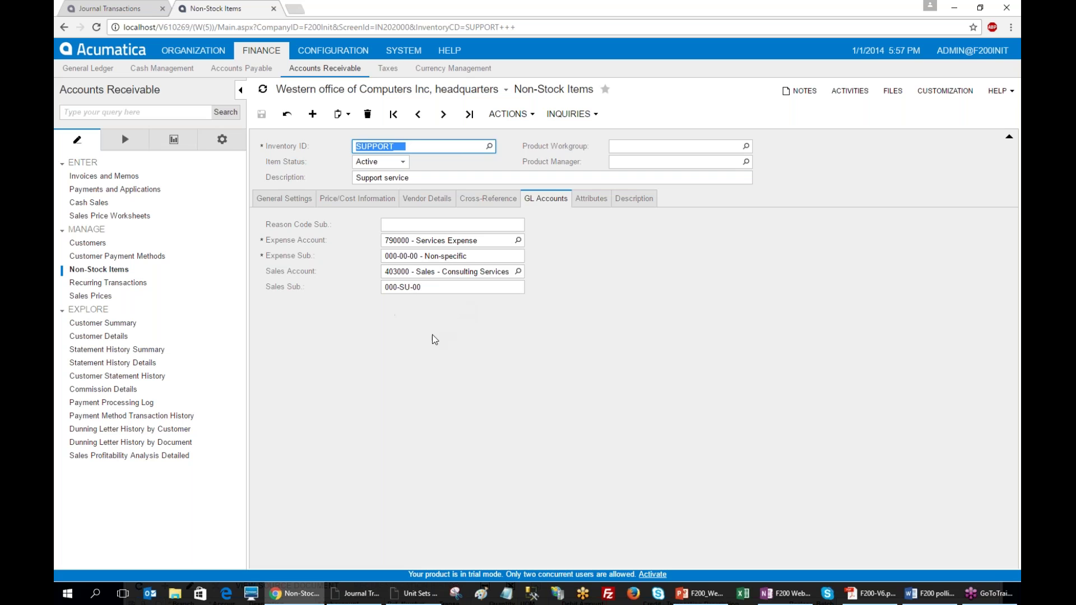
- Open the non-stock item CONSULT, set its Sales Sub. to 000-CO-00 and save the item
left_click(489, 146)
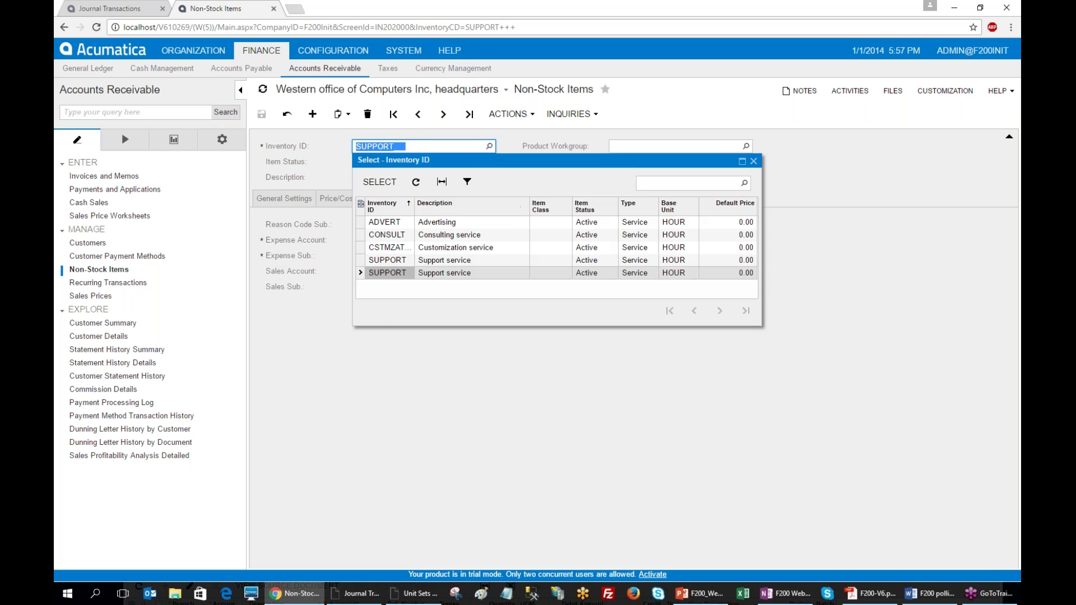
double_click(391, 235)
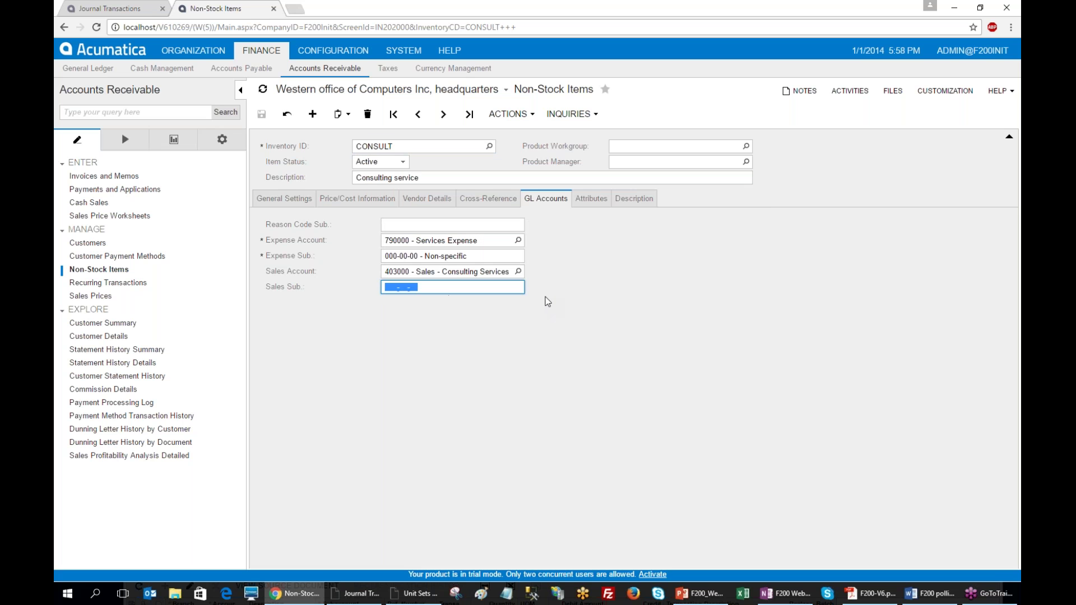
type("000-CO-00")
key("ctrl+a")
key("ctrl+s")
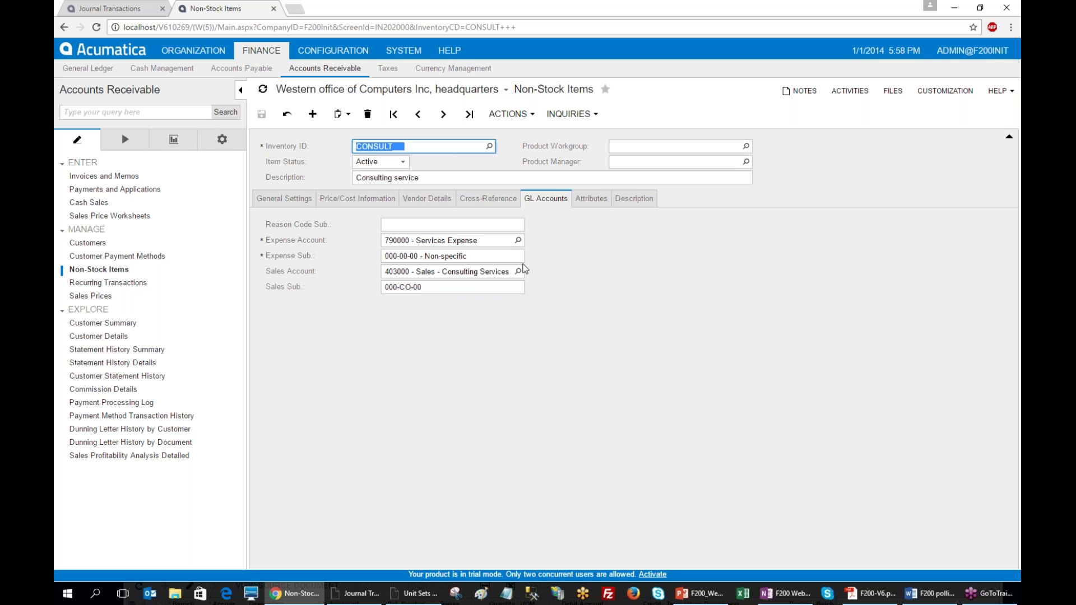
- Open the customer record of YY Studio and display its GL account settings
left_click(88, 242)
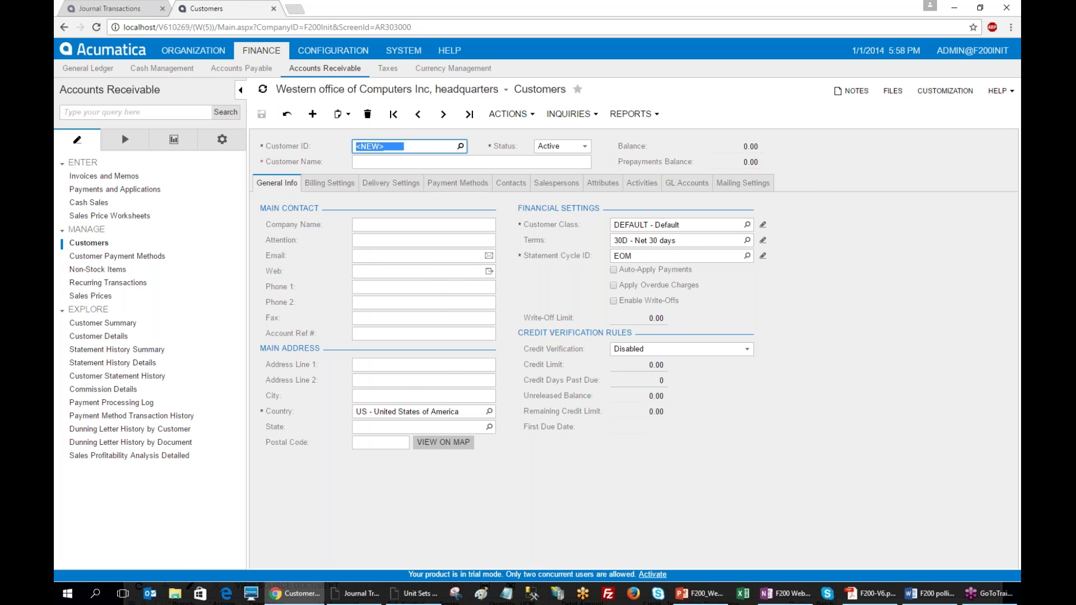
left_click(459, 146)
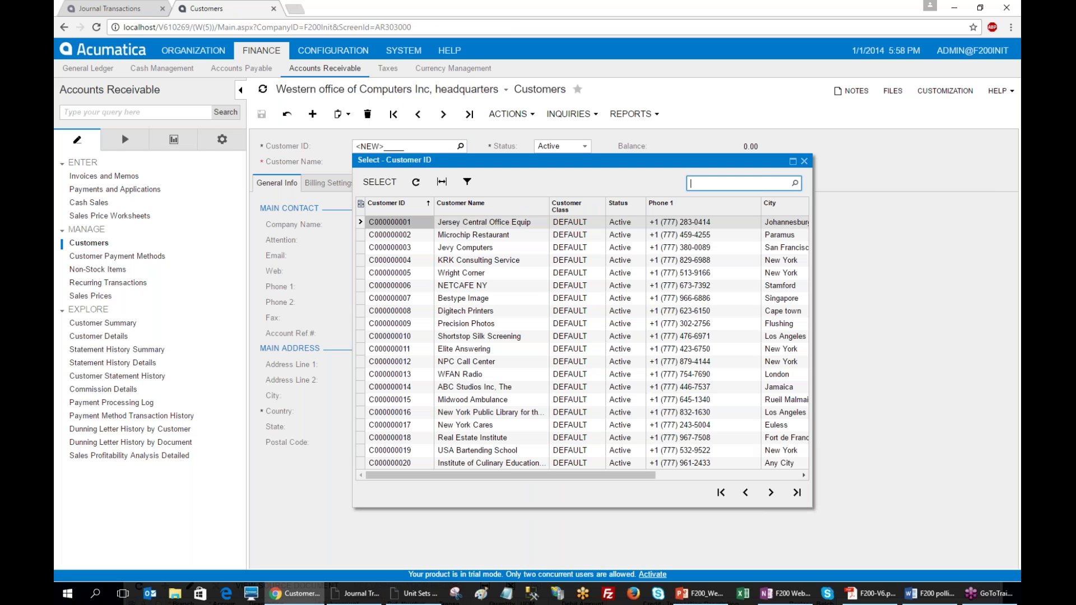
type("yy")
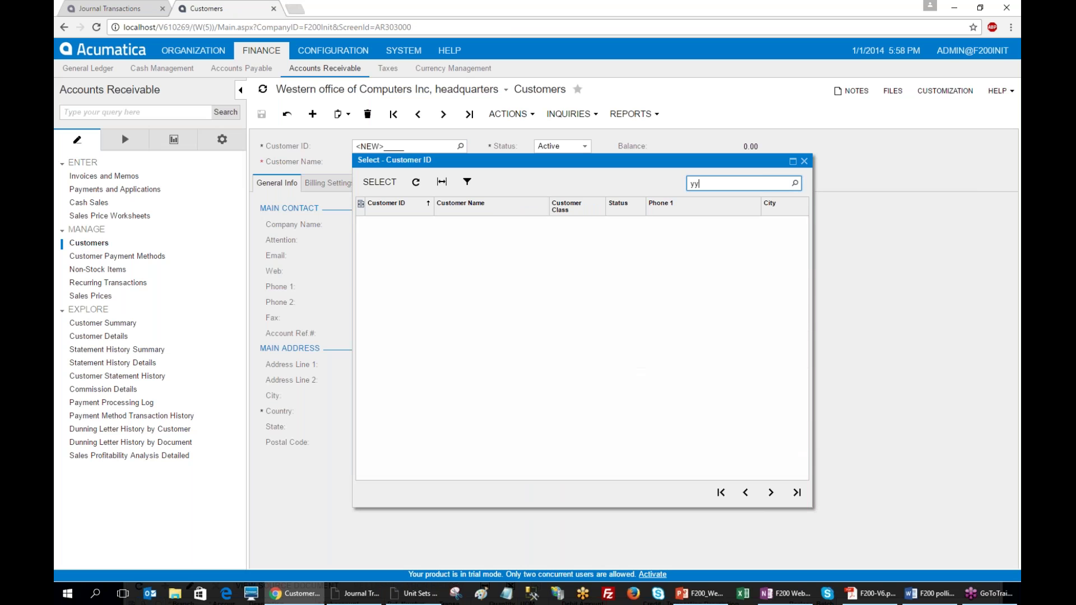
double_click(451, 222)
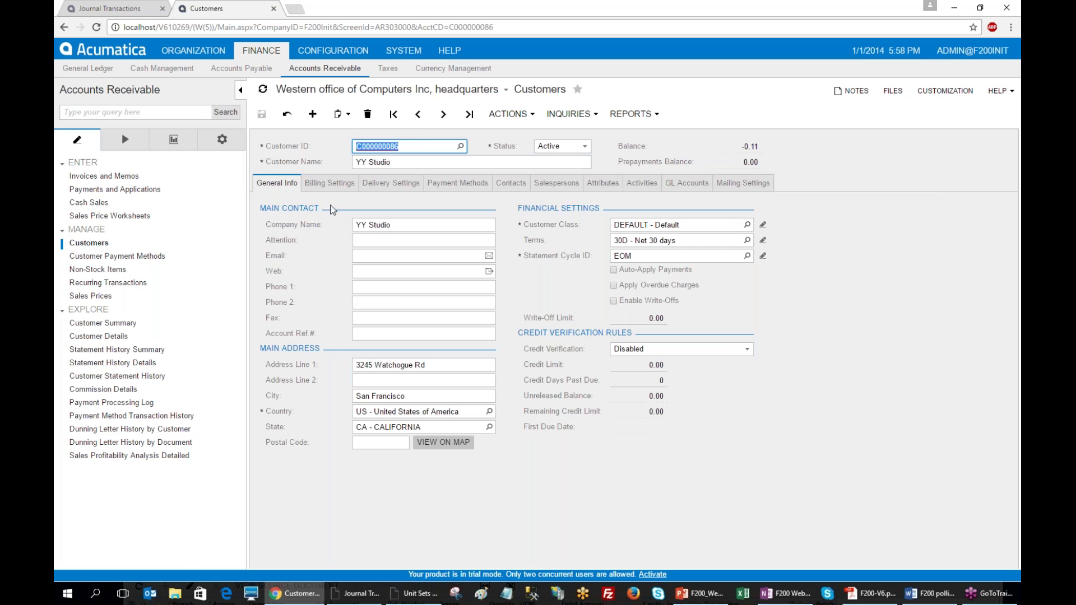
left_click(684, 185)
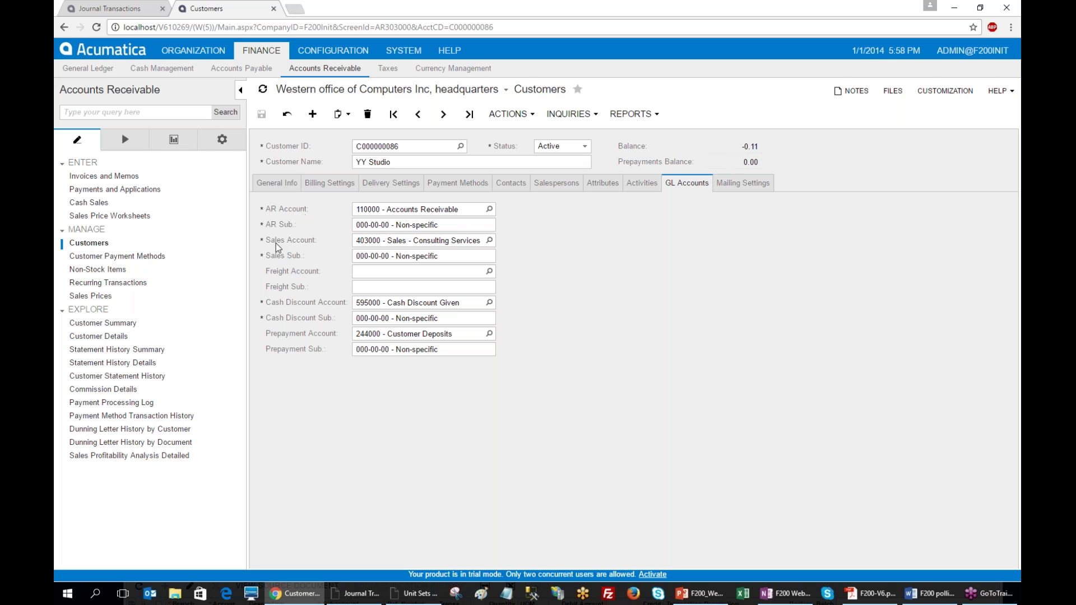
- Set YY Studio's Sales Sub. to 000-00-CA, save the customer and review its general information and GL accounts
left_click(388, 255)
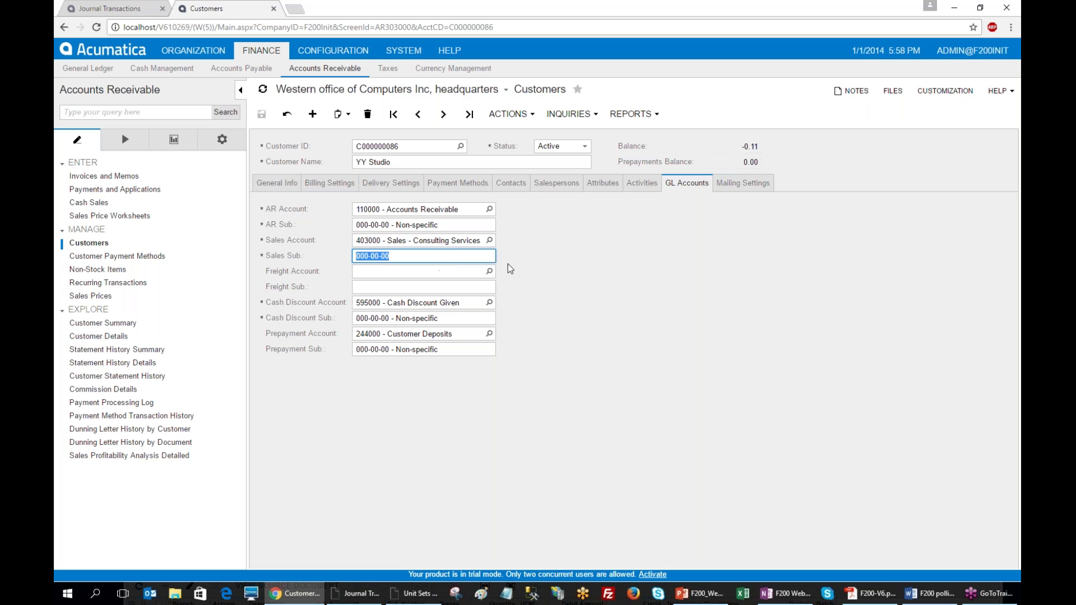
key("Home")
type("000-00-CA")
left_click(261, 114)
left_click(276, 183)
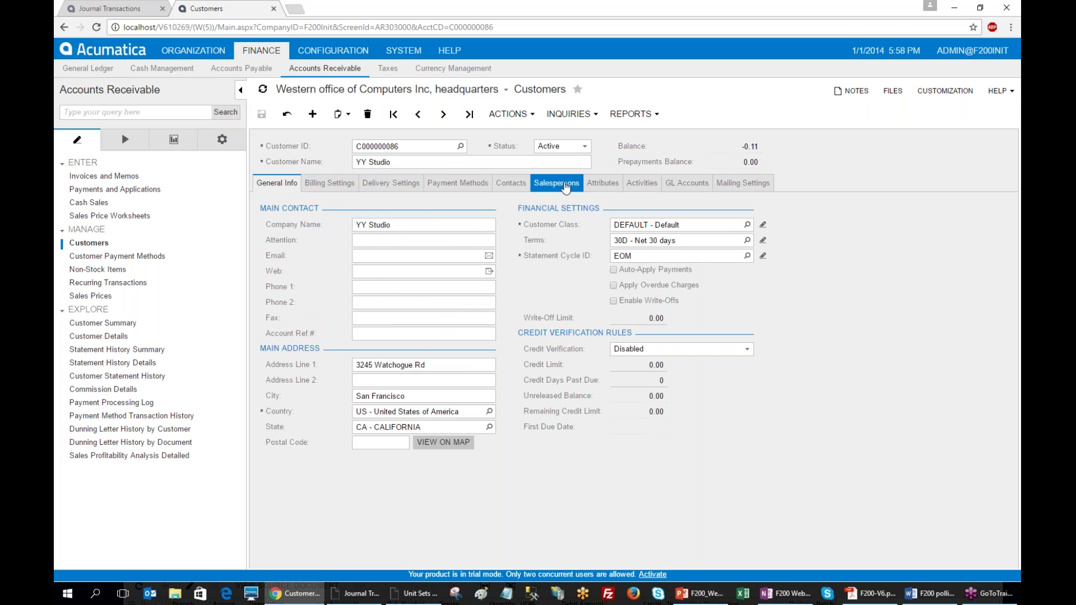
left_click(683, 185)
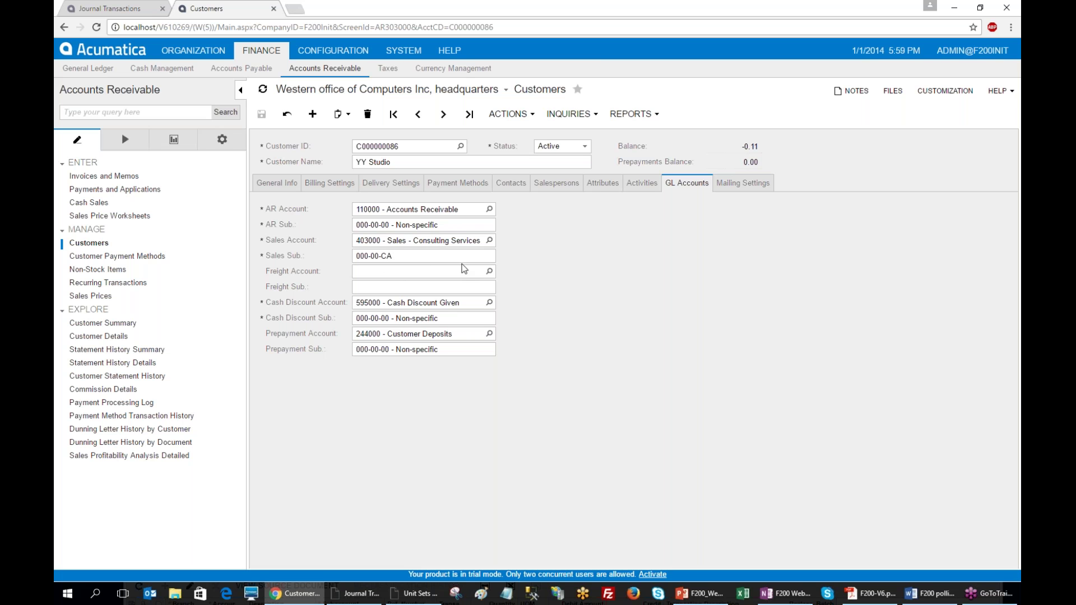
- Switch the current branch to Software Inc and open the Invoices and Memos form
left_click(872, 593)
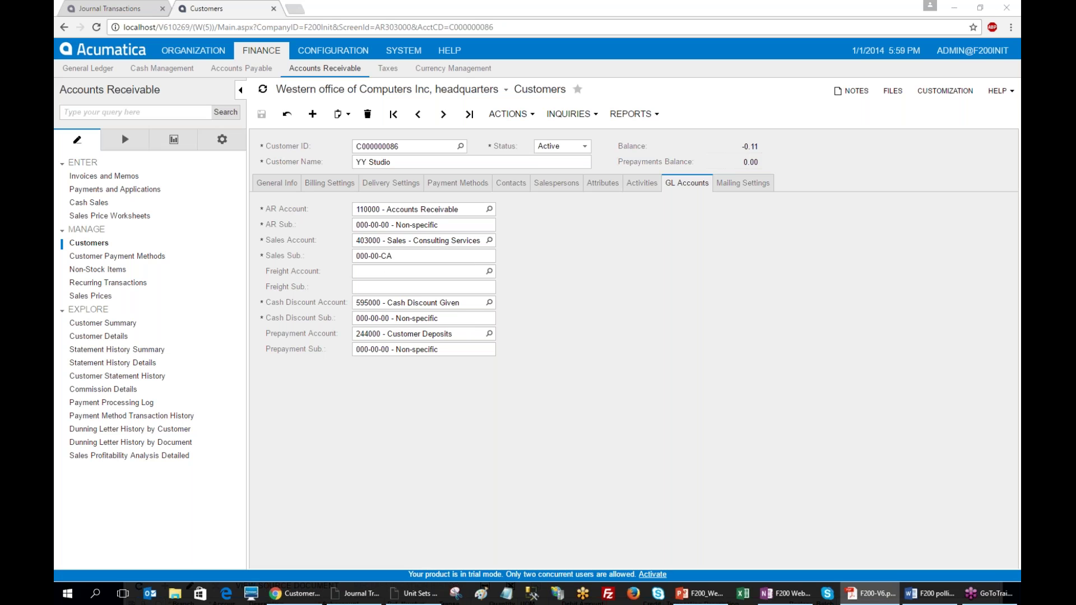
left_click(486, 90)
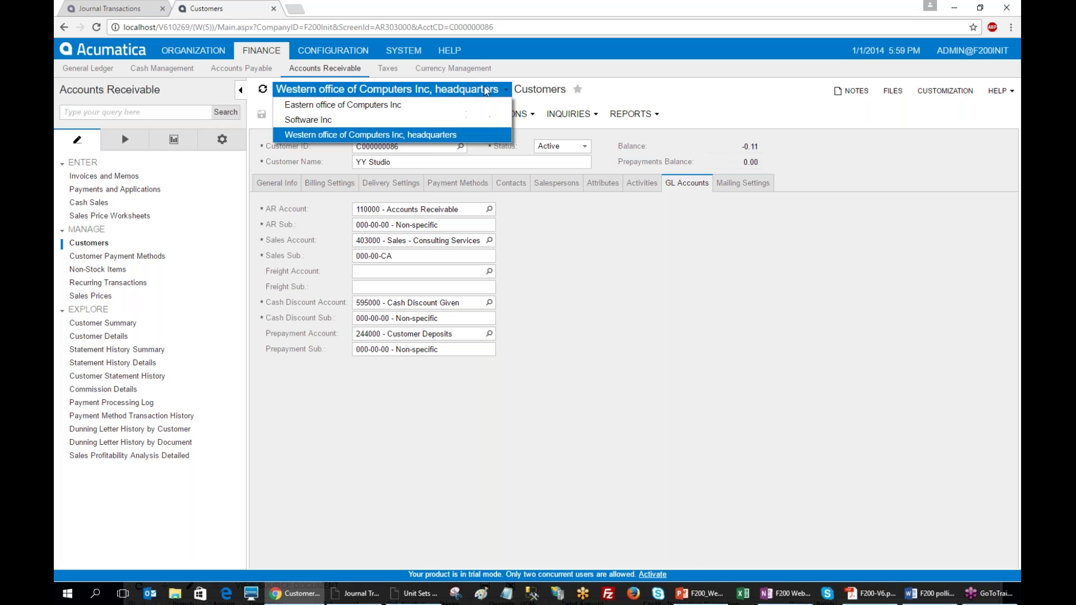
left_click(308, 119)
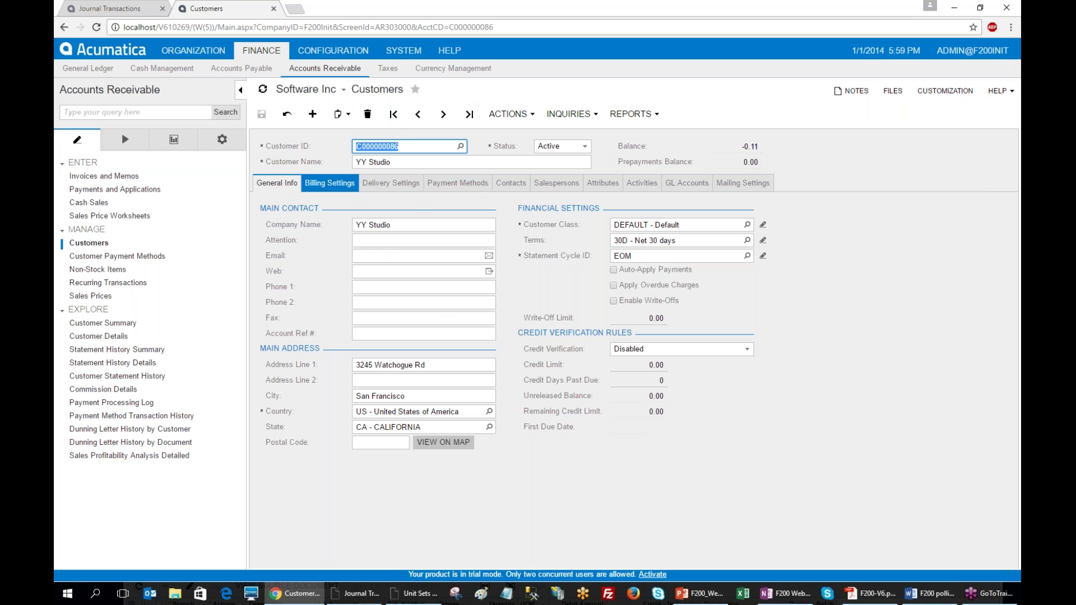
left_click(88, 177)
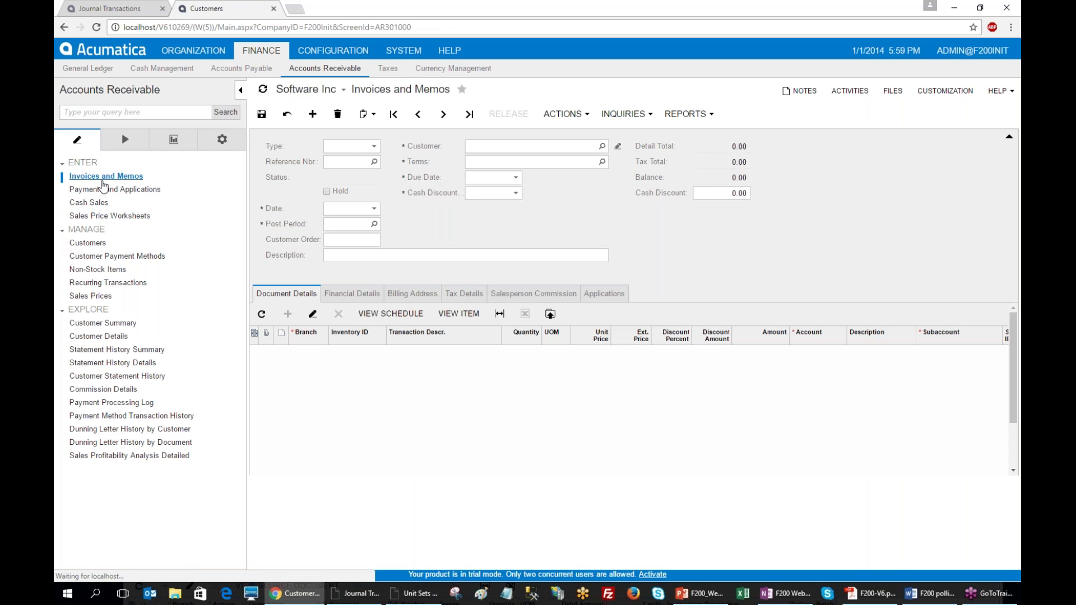
- Fill in the new invoice header with customer YY Studio and date 1/20/2014
left_click(526, 145)
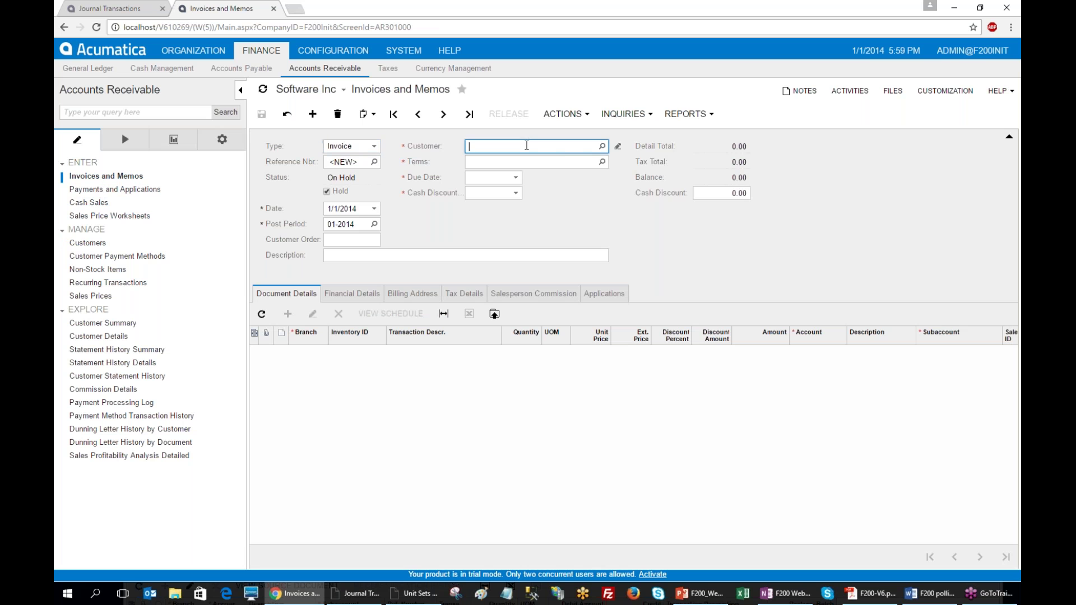
type("yy")
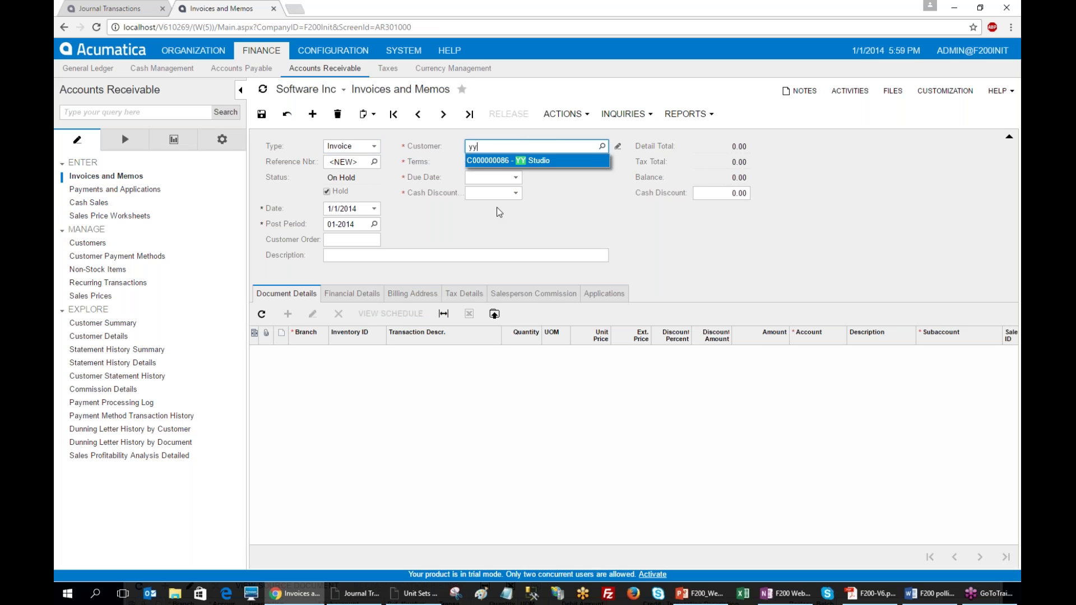
left_click(506, 160)
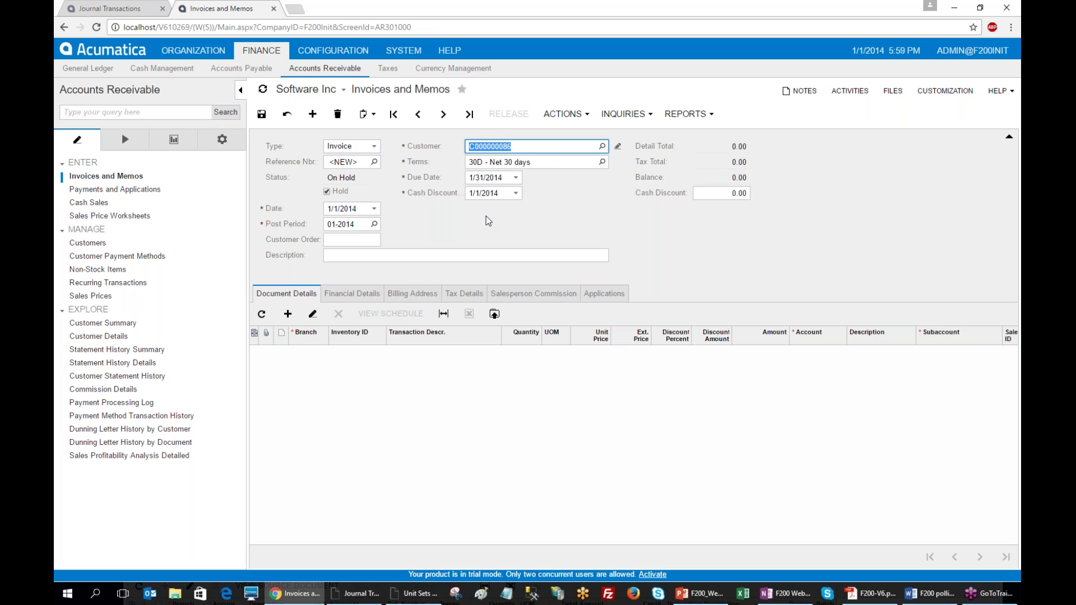
left_click(331, 207)
type("0/20")
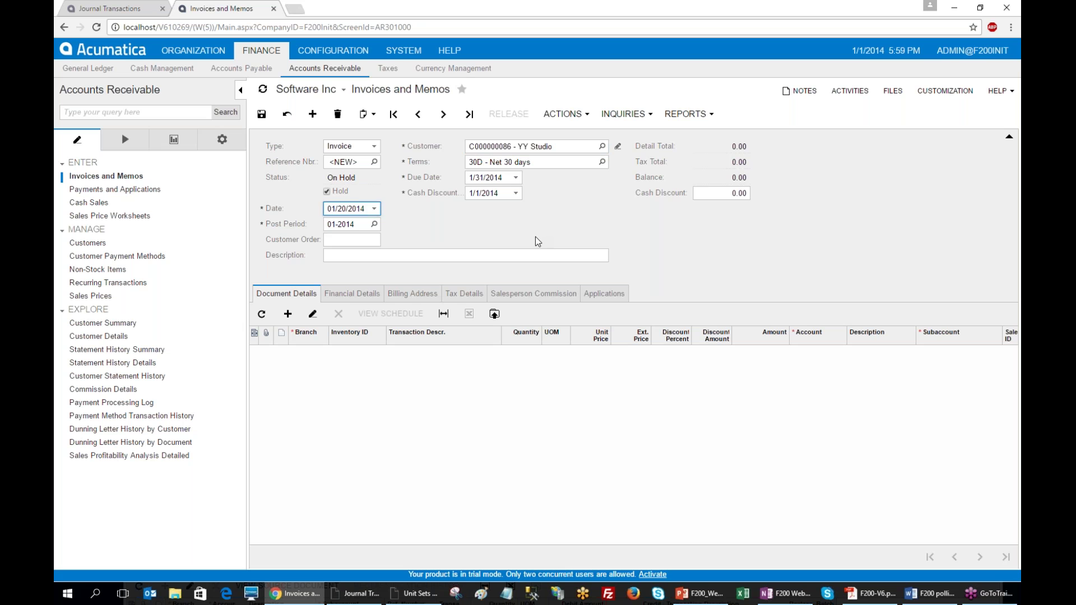
key("Tab")
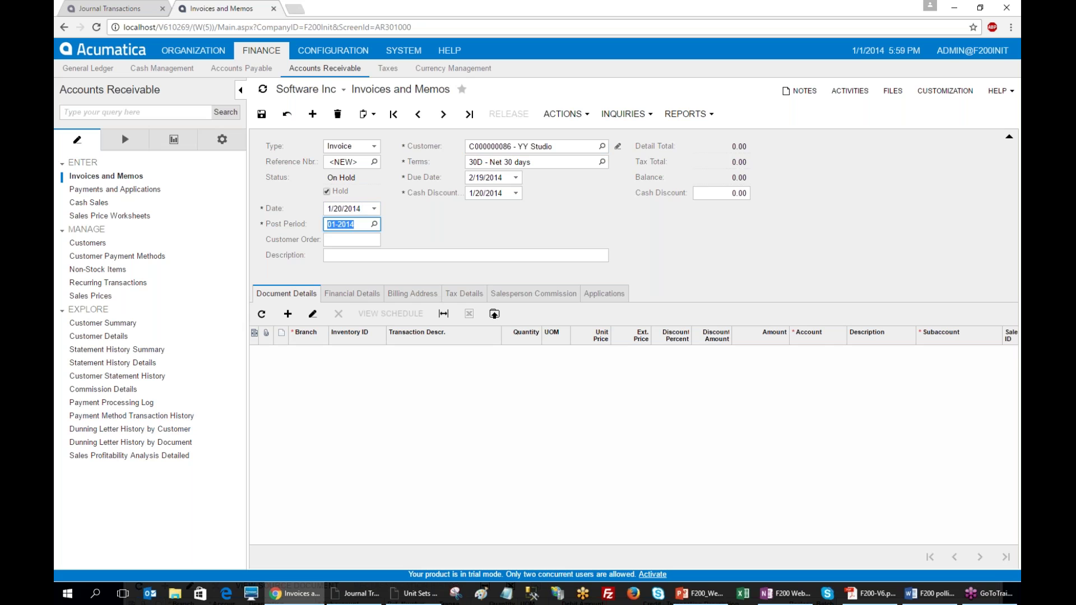
- Add an invoice detail line for item SUPPORT with an extended price of 150.00
left_click(288, 314)
key("Tab")
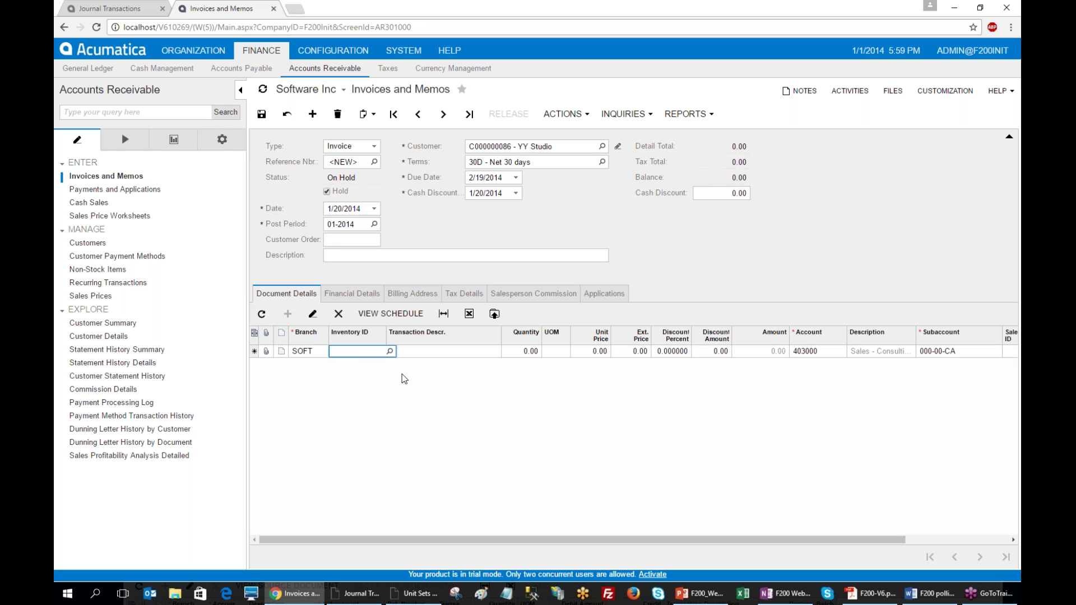
type("suppo")
key("Tab")
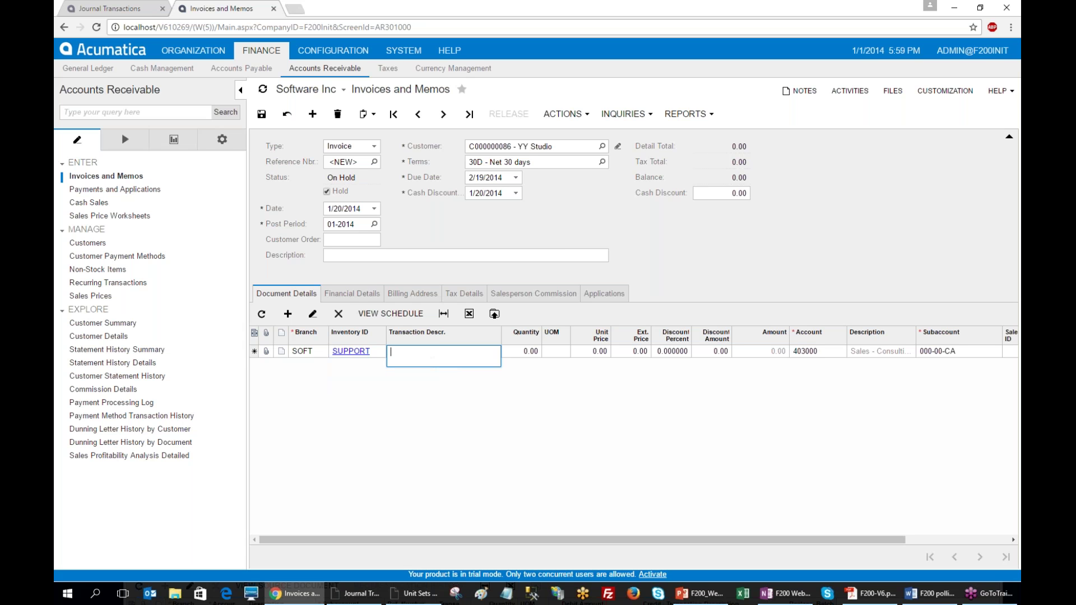
key("Tab")
key("Tab")
key("Tab")
key("Tab")
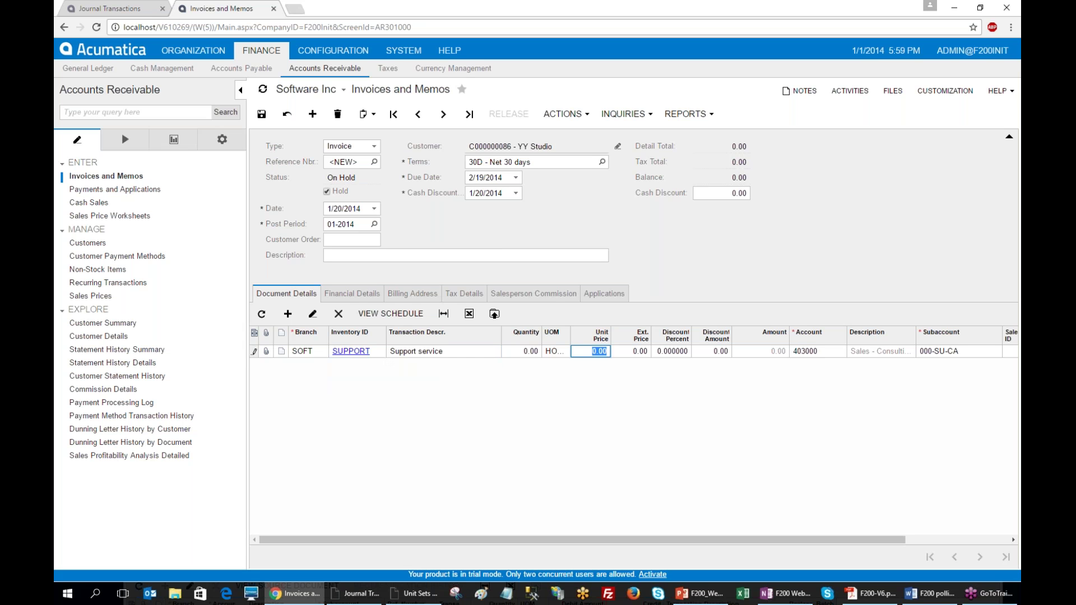
type("150")
key("Down")
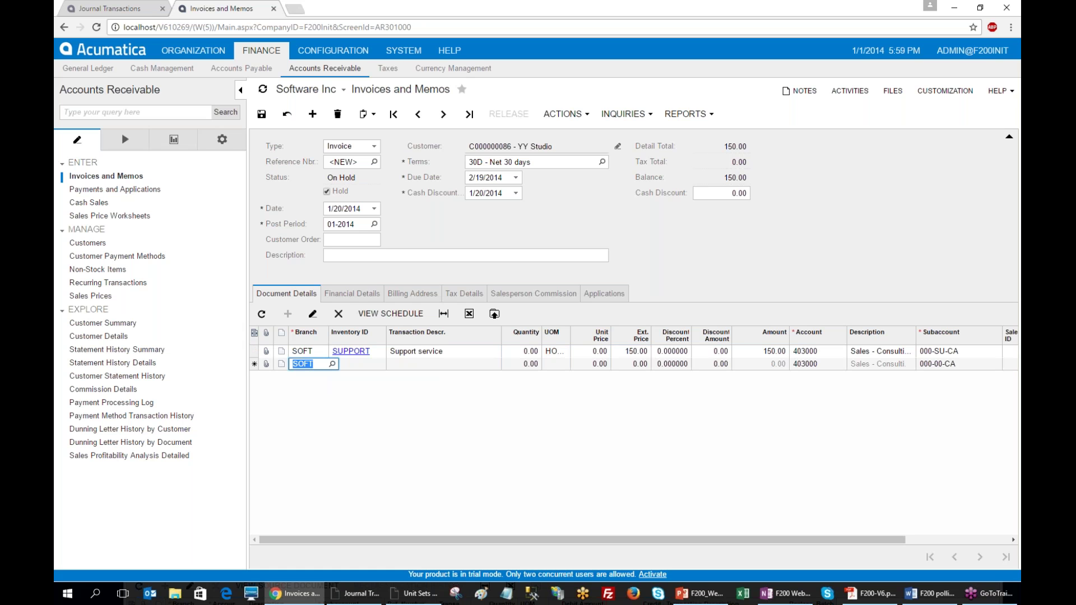
- Add a second invoice detail line for item CONSULT with an extended price of 250.00
left_click(358, 363)
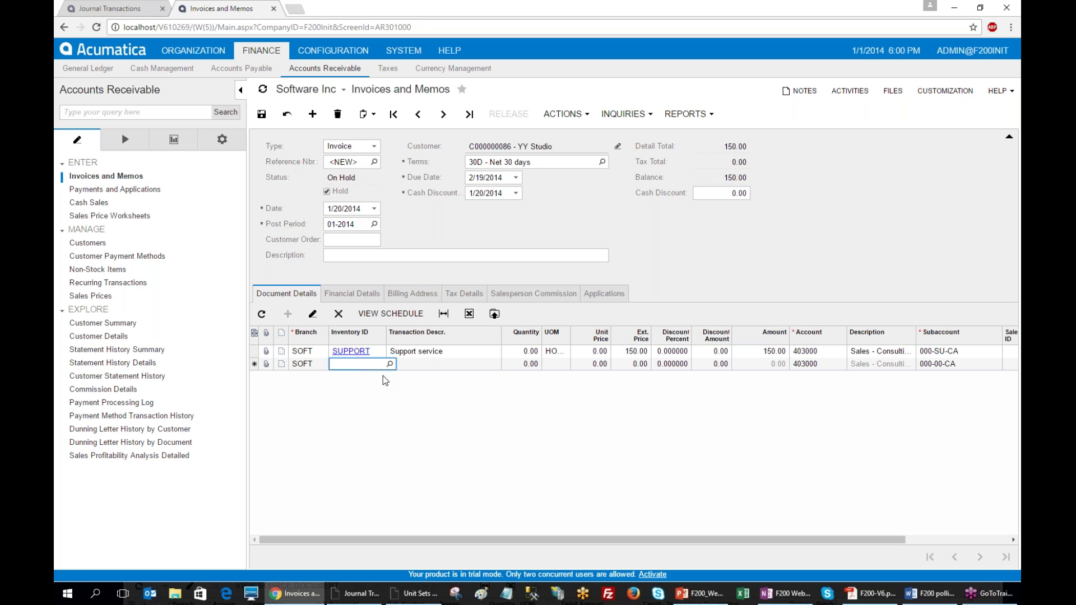
type("cons")
key("Tab")
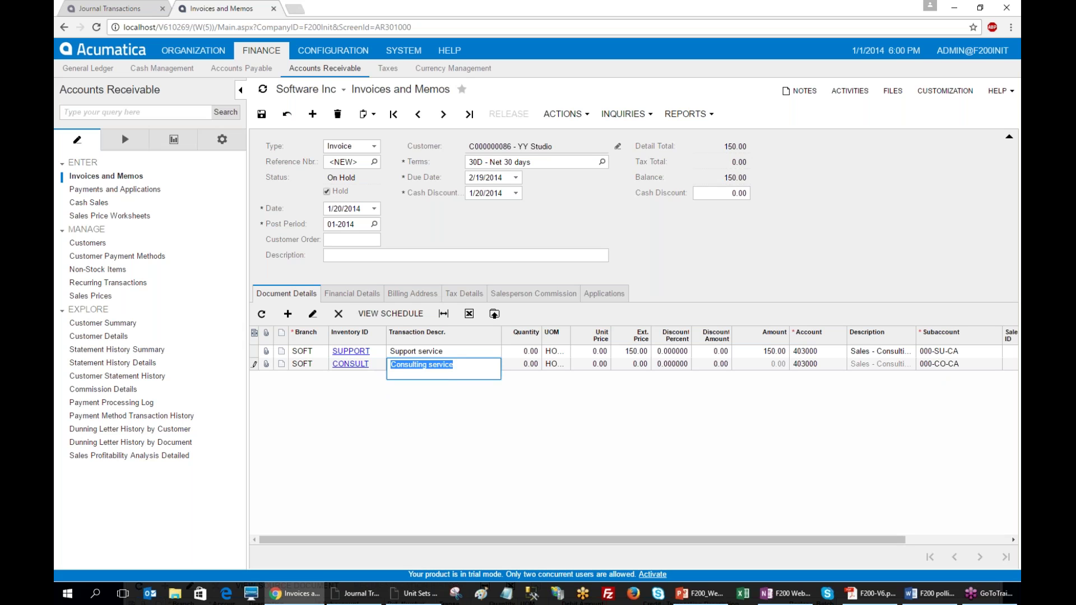
key("Tab")
key("Tab")
key("Tab")
key("Tab")
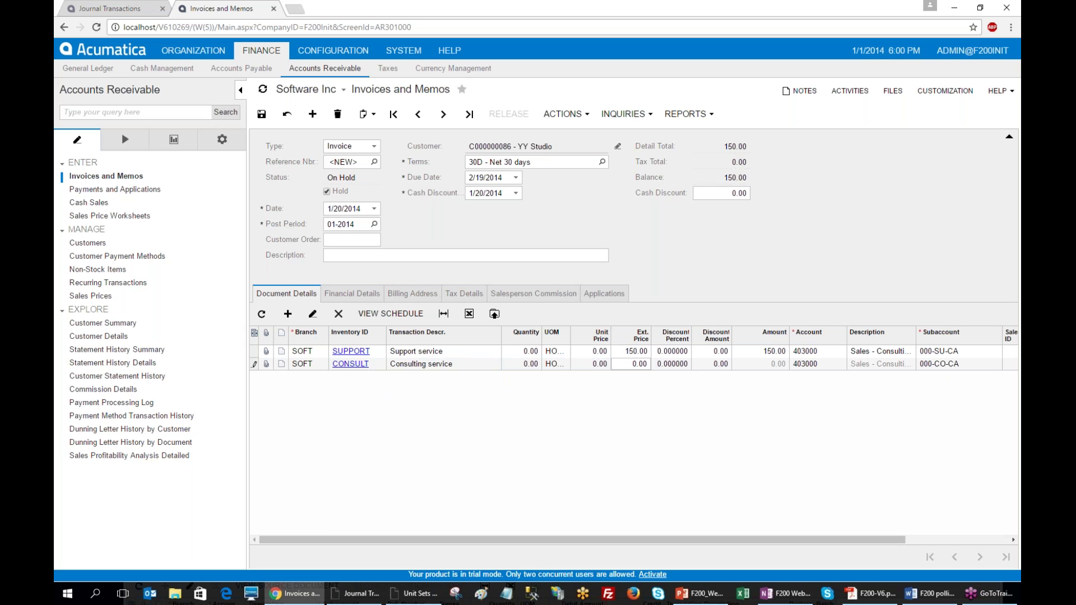
type("250")
key("Tab")
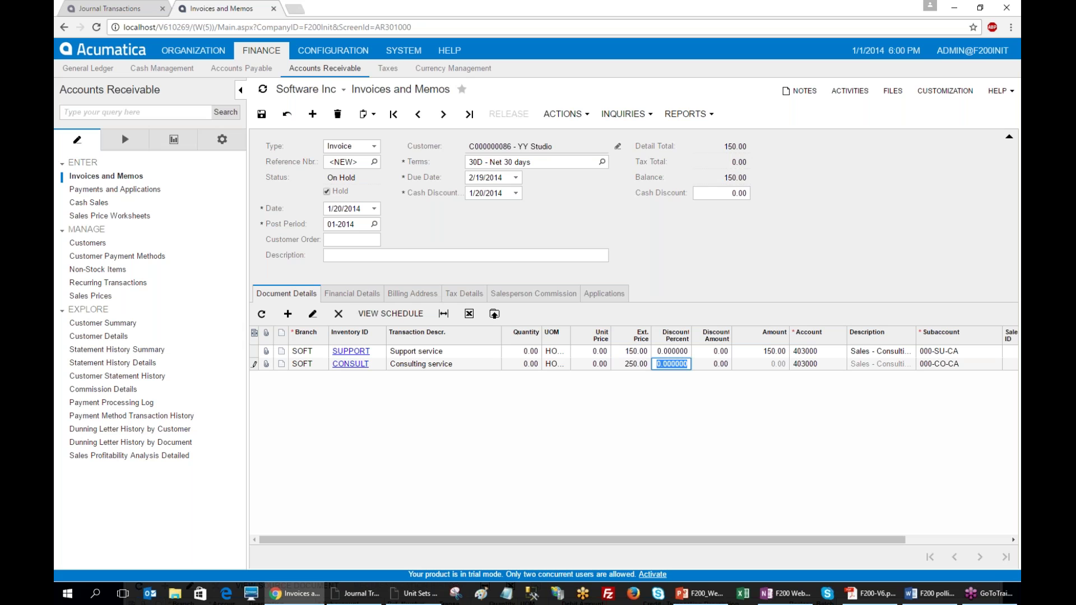
- Add a third invoice detail line without an inventory item and set its extended price to 50.00
key("Insert")
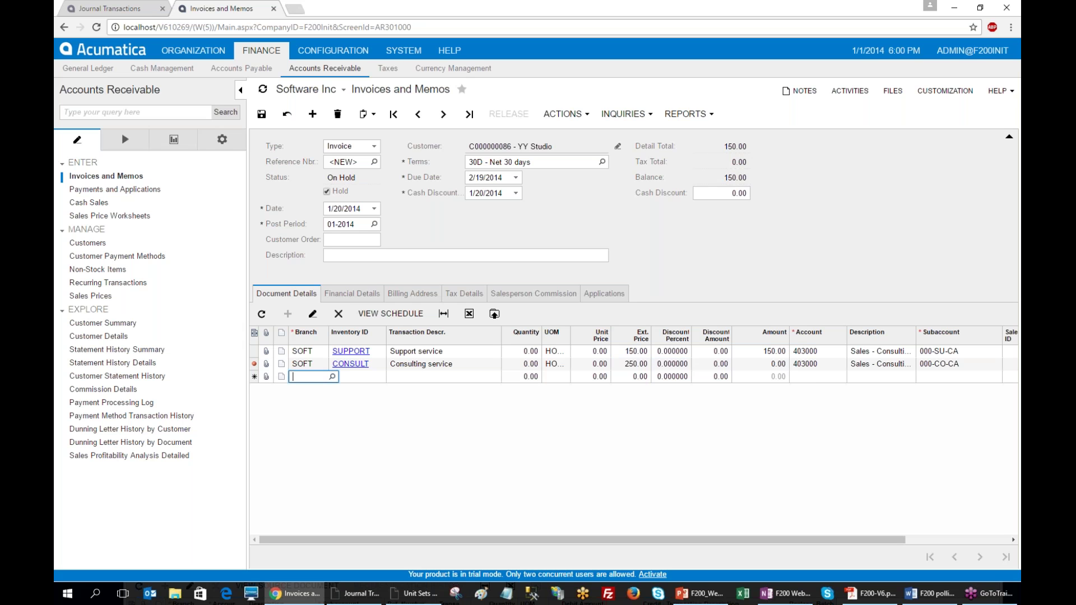
key("Tab")
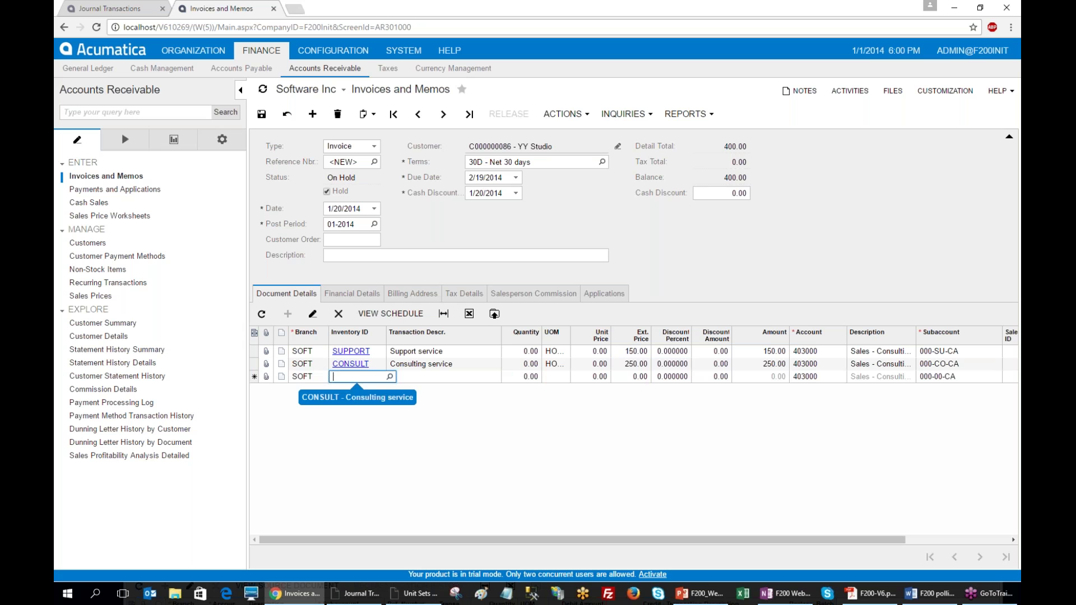
key("Tab")
key("Tab")
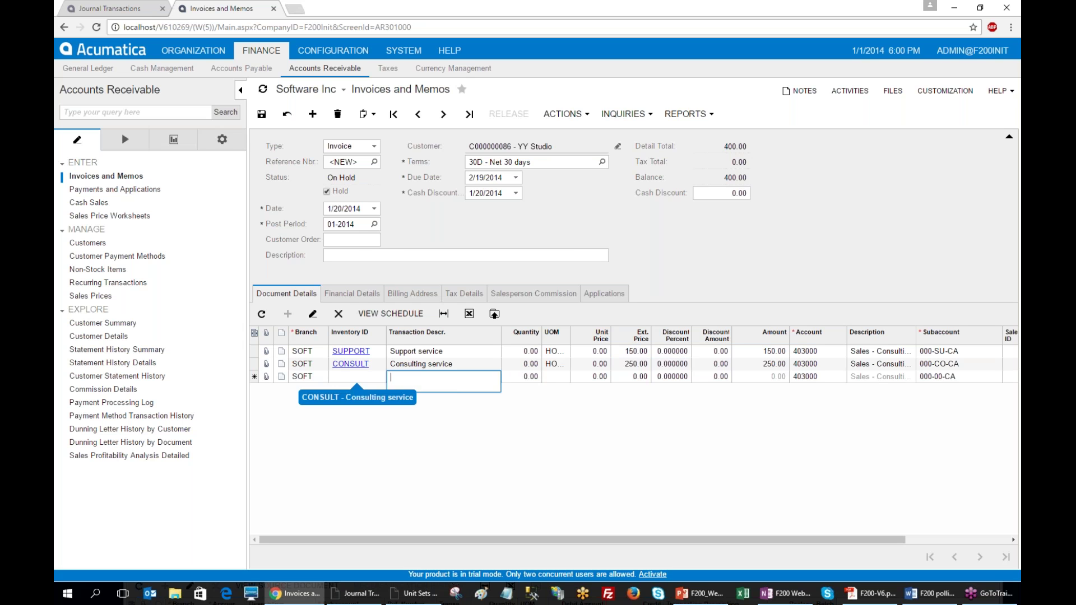
key("Tab")
key("Tab")
type("50")
key("Tab")
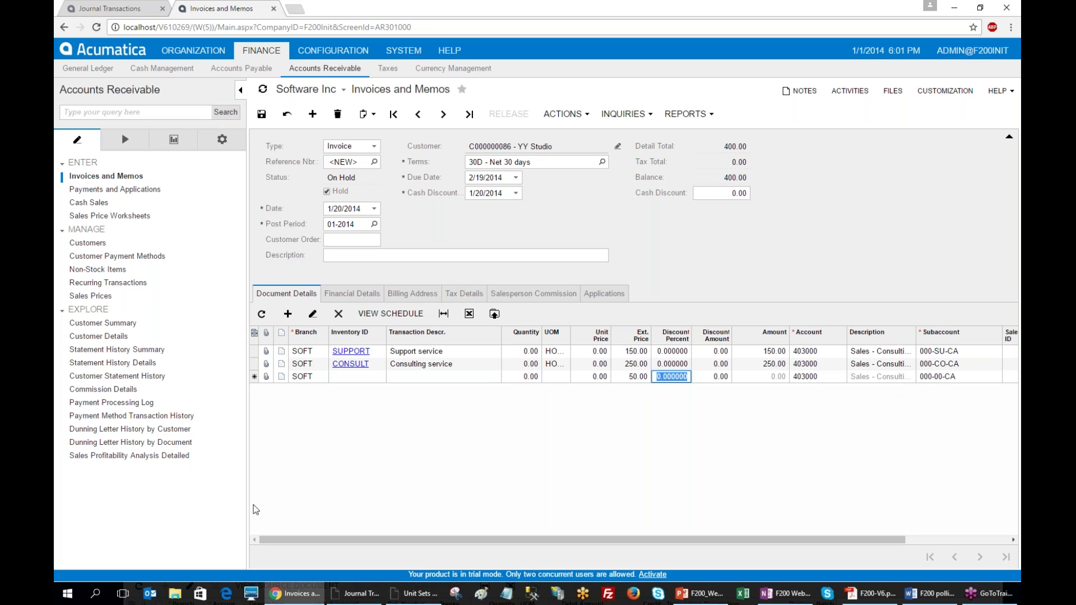
key("alt+Tab")
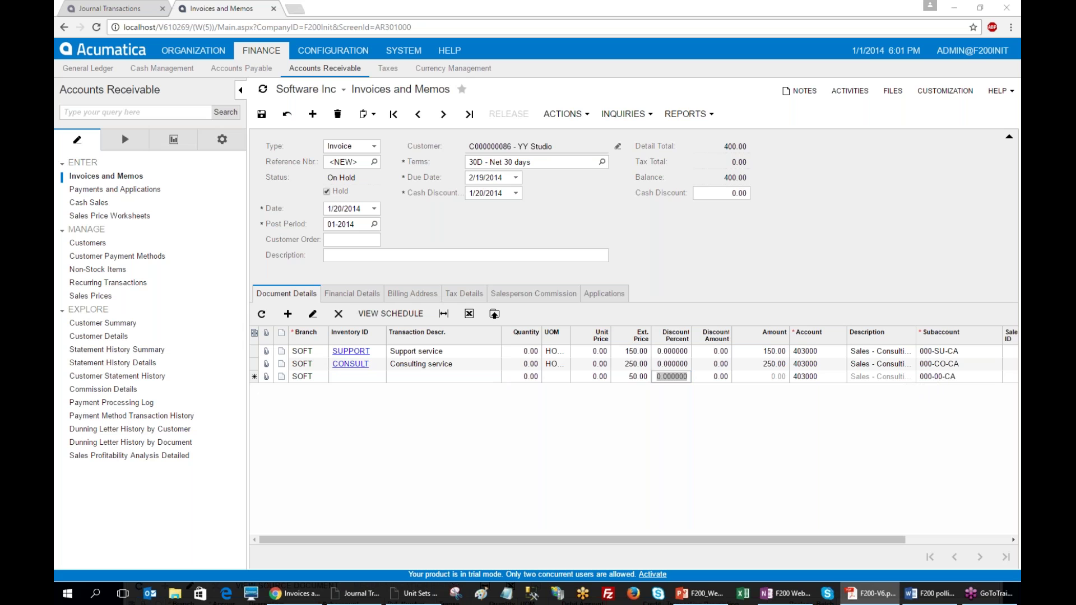
- Take the YY Studio invoice off hold and release it
left_click(261, 113)
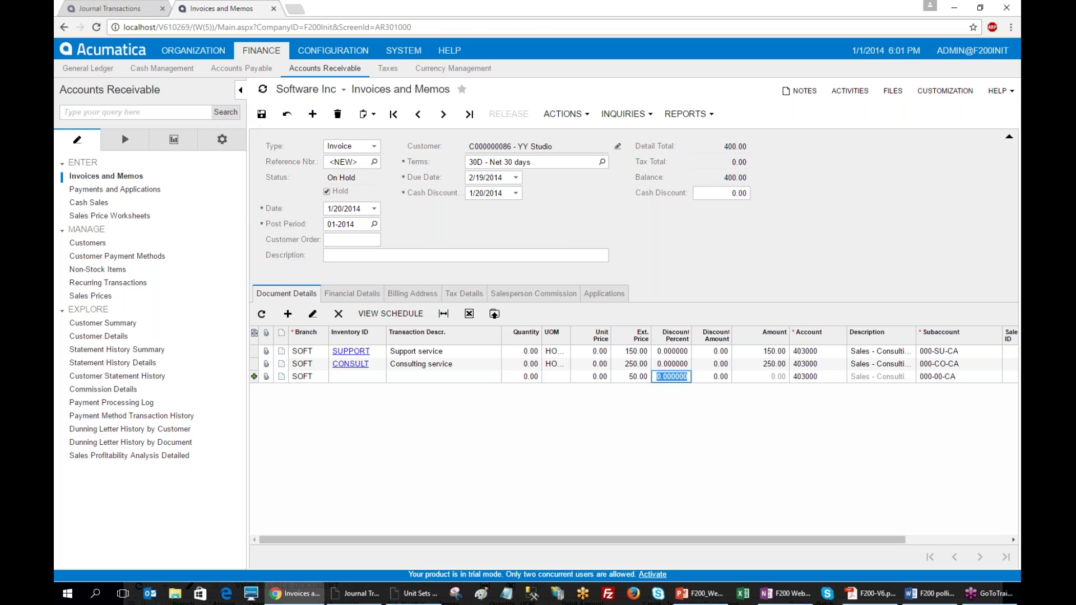
left_click(327, 191)
left_click(508, 113)
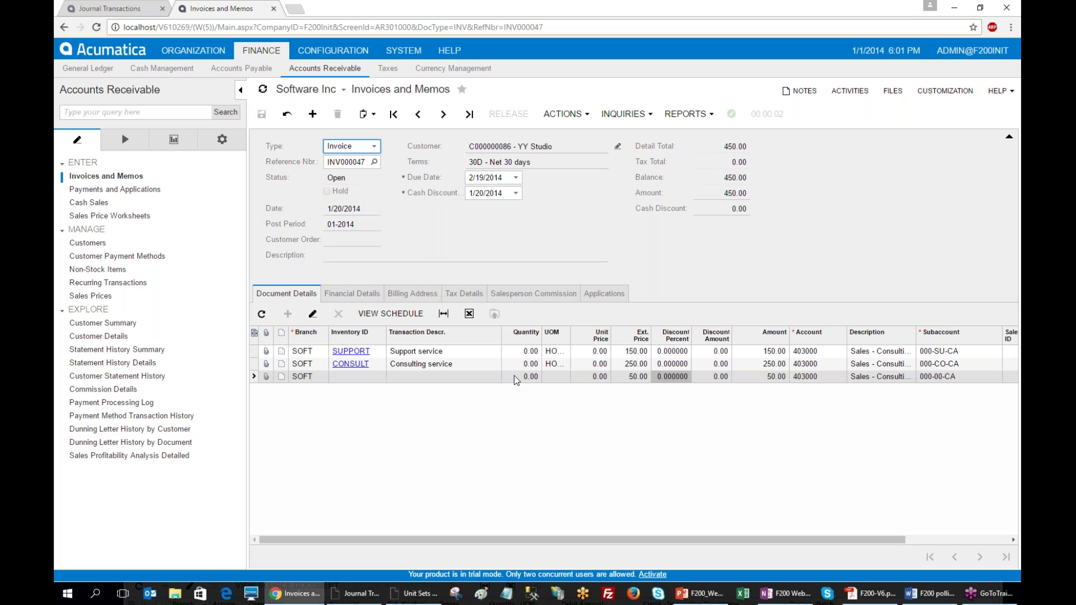
- Run the general ledger Trial Balance Detailed report and examine the 403000 sales balances by subaccount
left_click(173, 139)
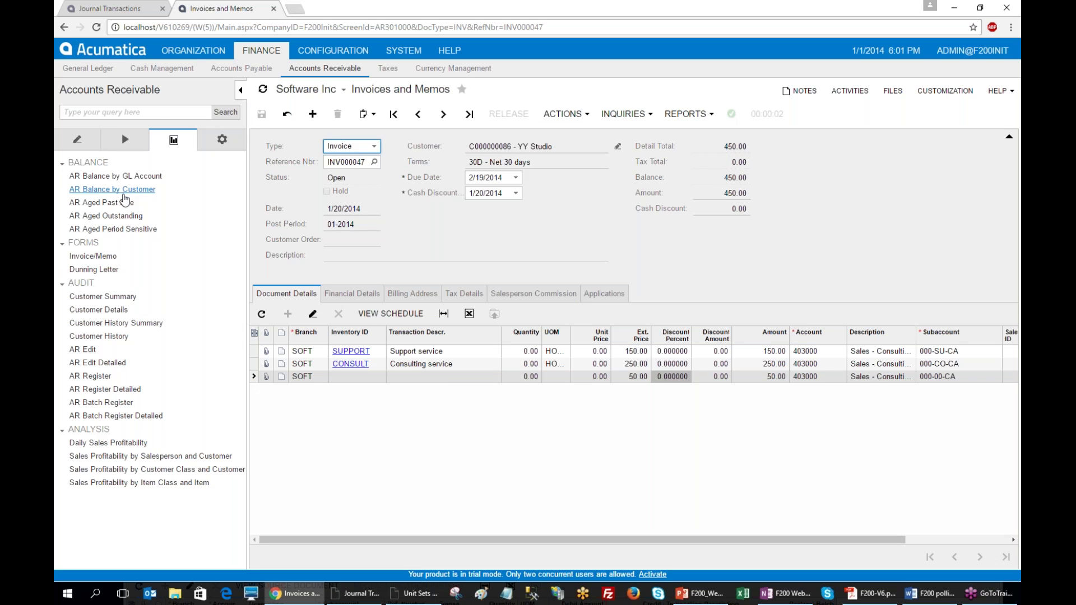
left_click(87, 67)
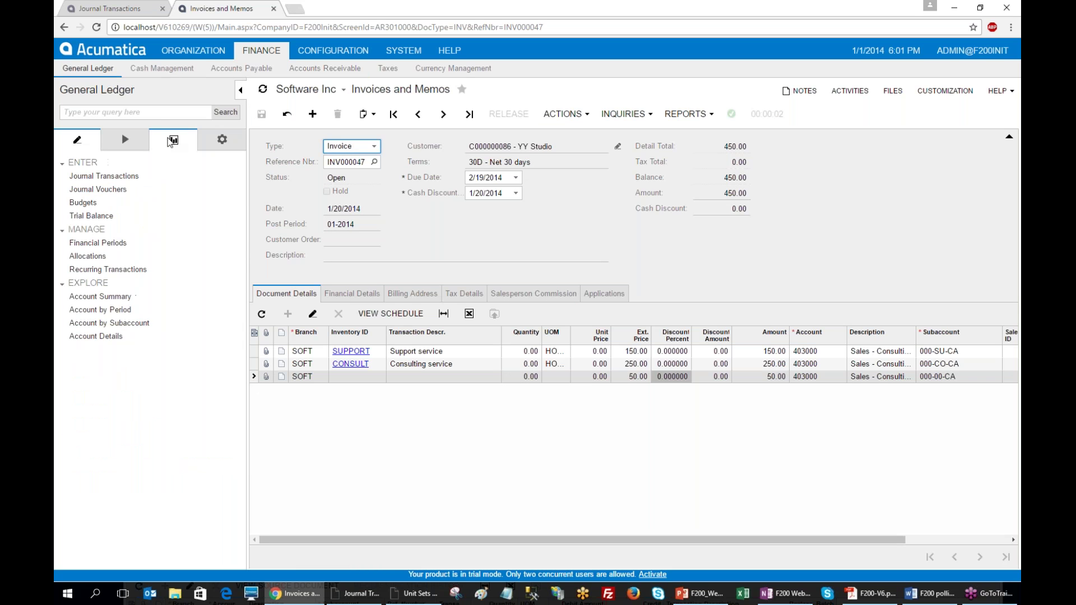
left_click(115, 190)
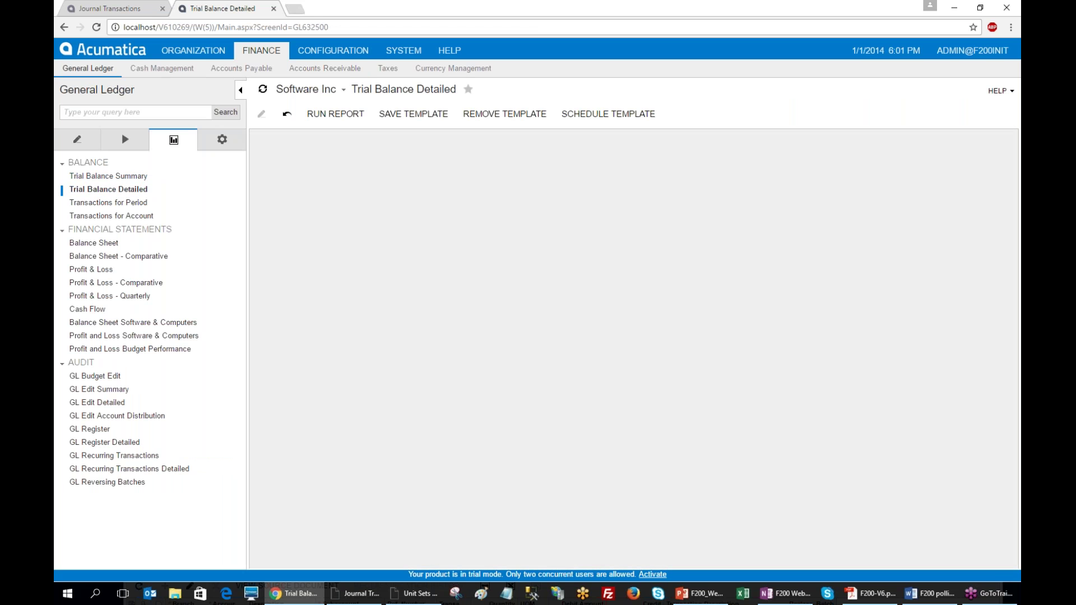
left_click(335, 114)
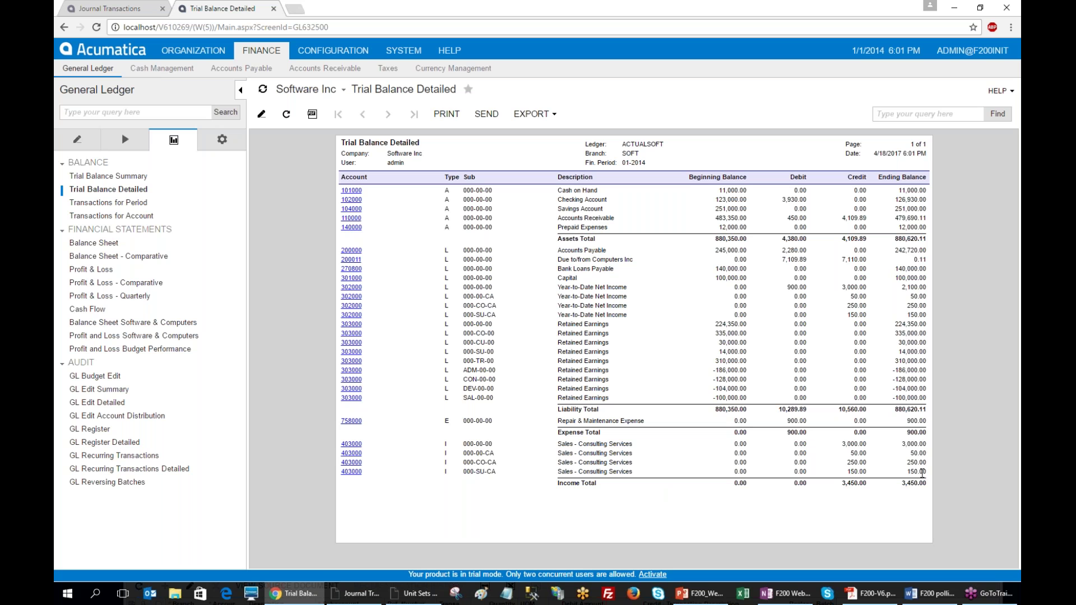
left_click_drag(920, 473, 338, 458)
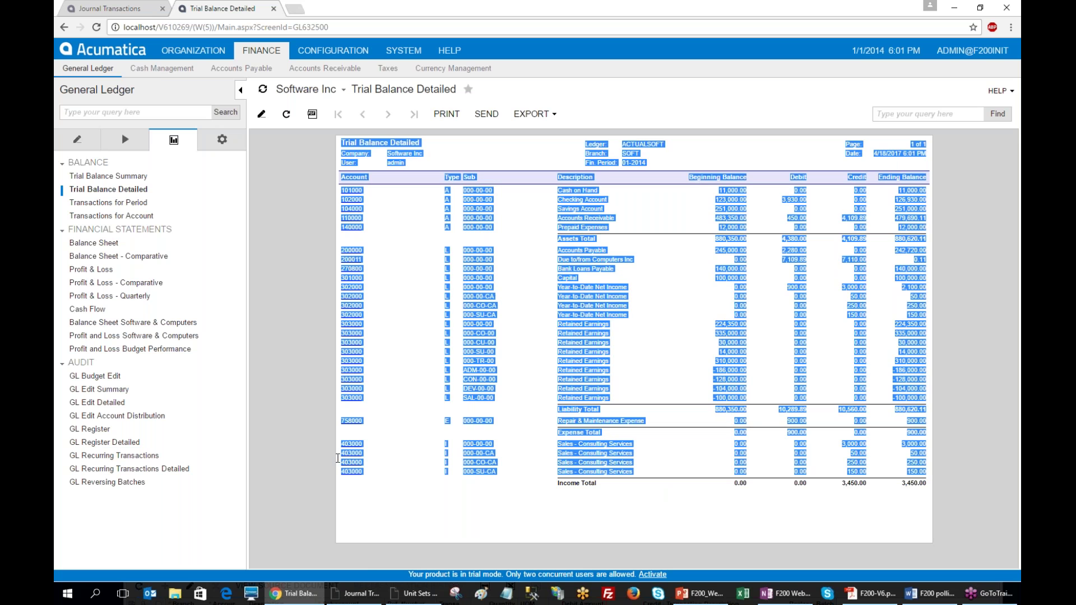
left_click(388, 458)
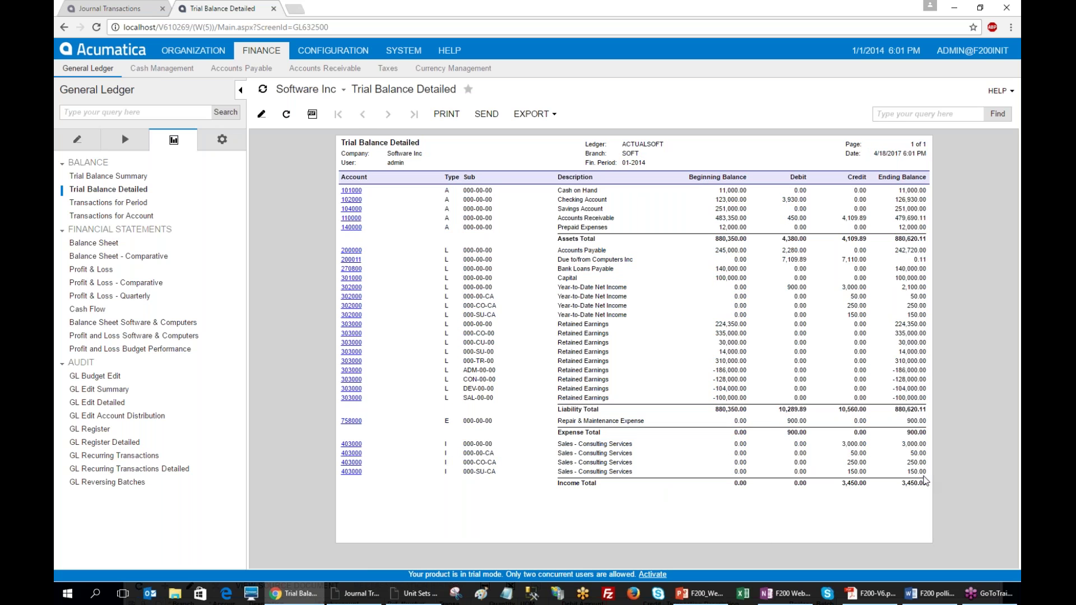
left_click(869, 593)
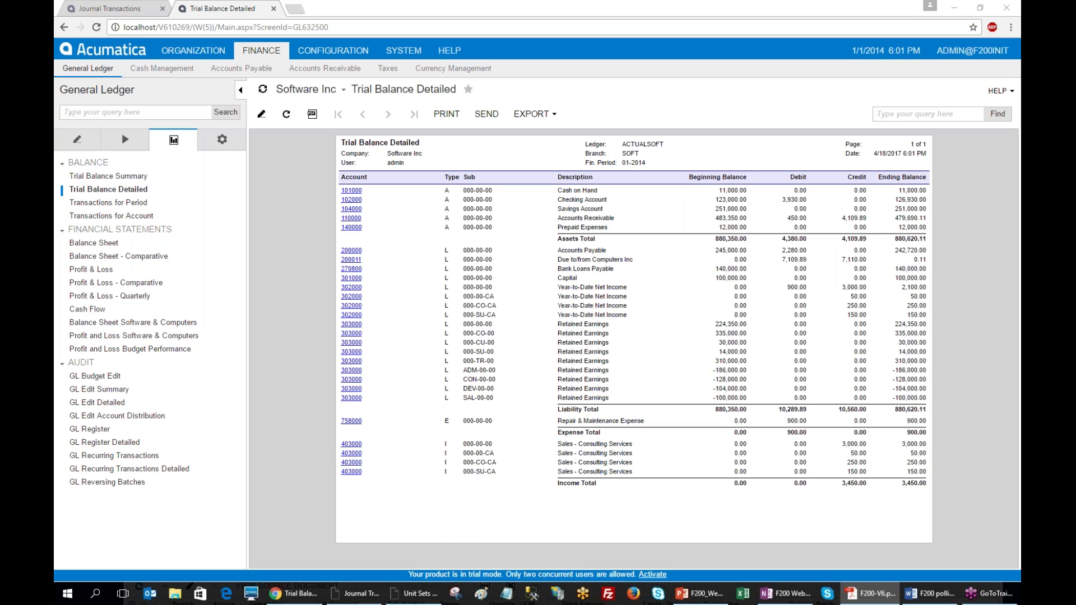
- Open the Accounts Receivable Preferences and check the Combine Sales Sub. from setting
left_click(222, 140)
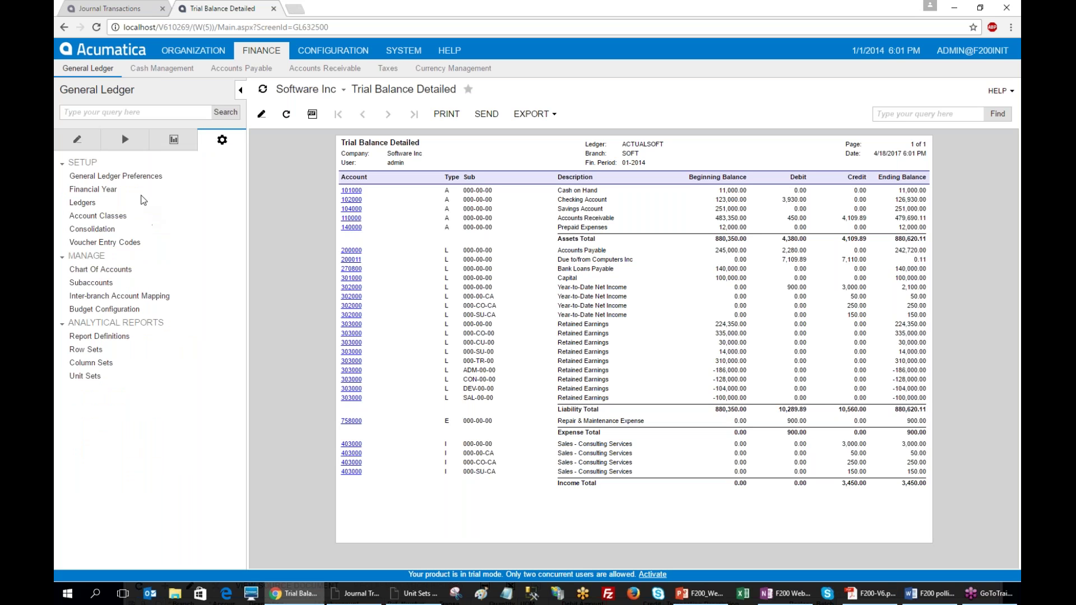
left_click(325, 67)
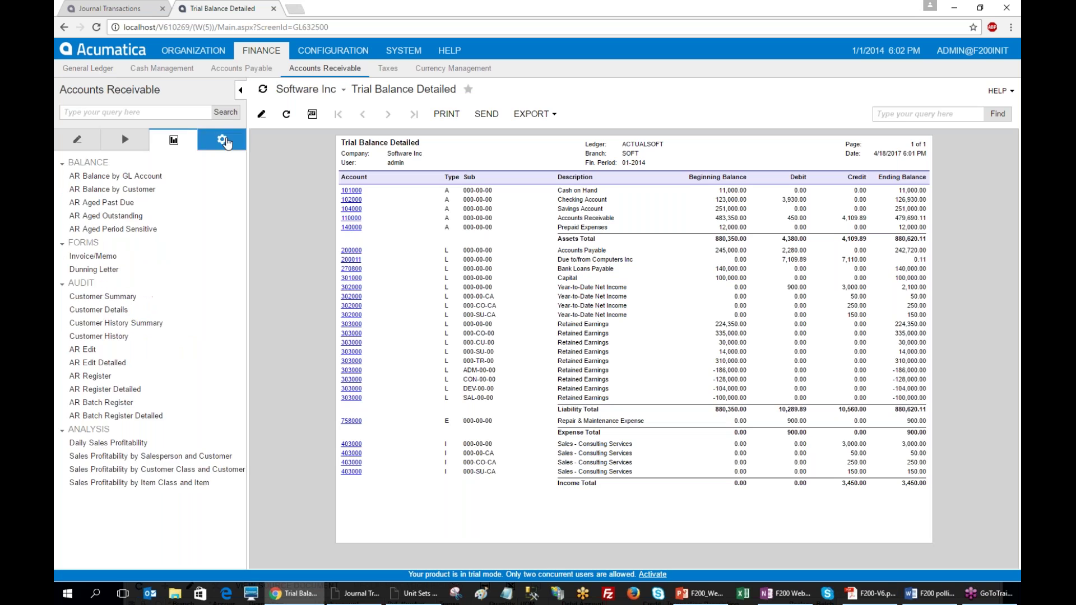
left_click(138, 177)
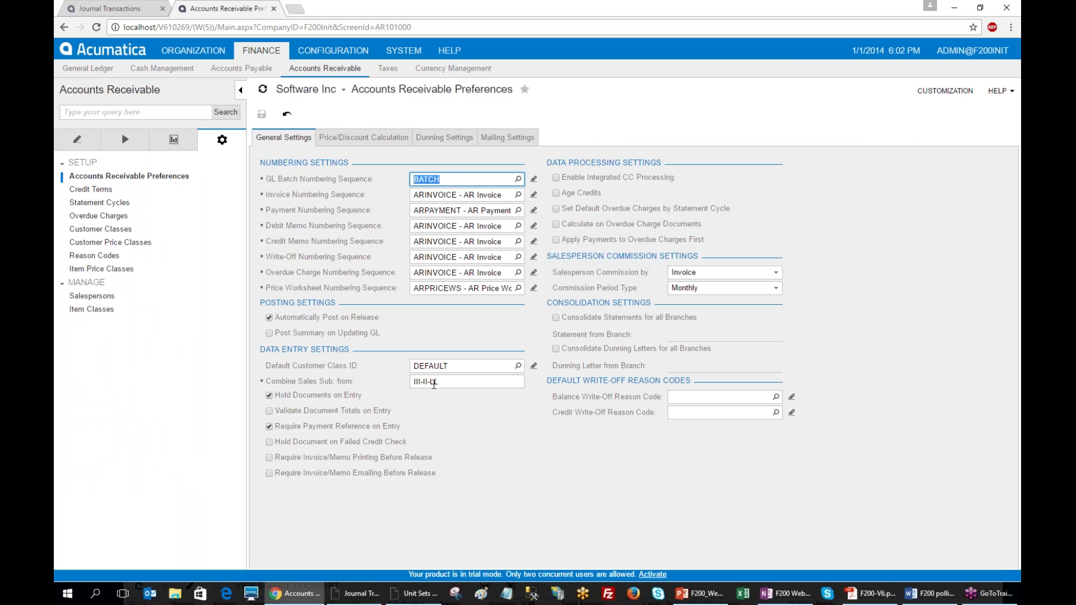
- Open the Accounts Payable Preferences and check the Combine Expense Sub. from setting
left_click(244, 73)
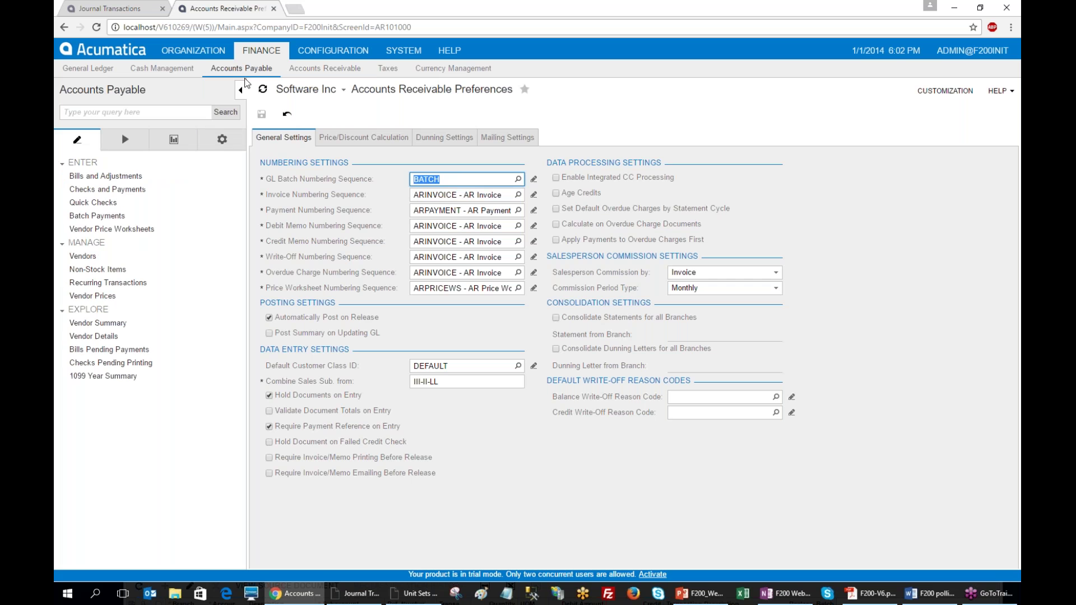
left_click(222, 140)
left_click(123, 176)
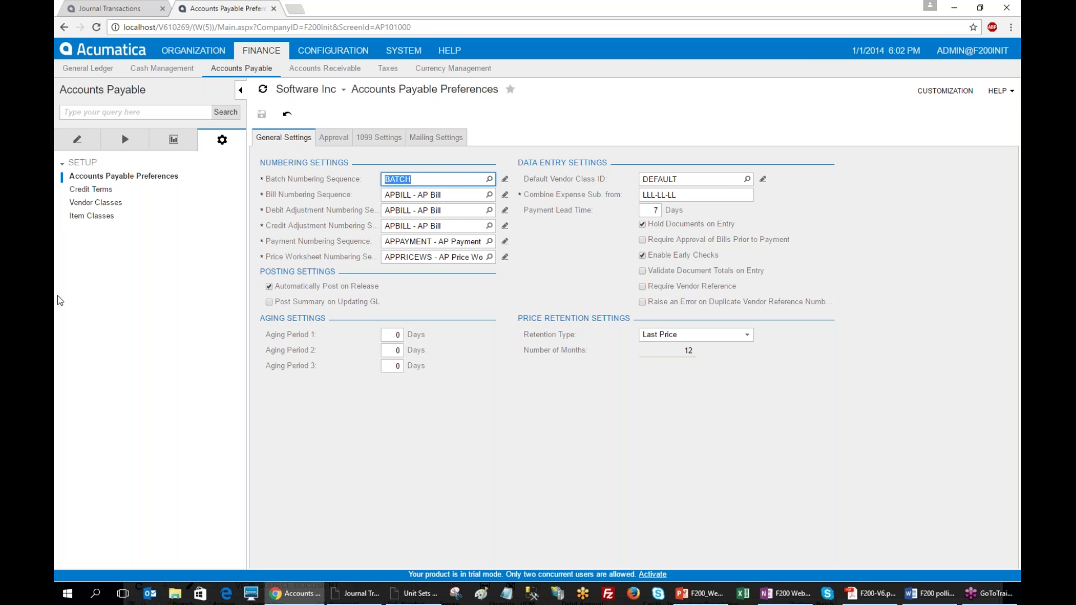
key("alt+Tab")
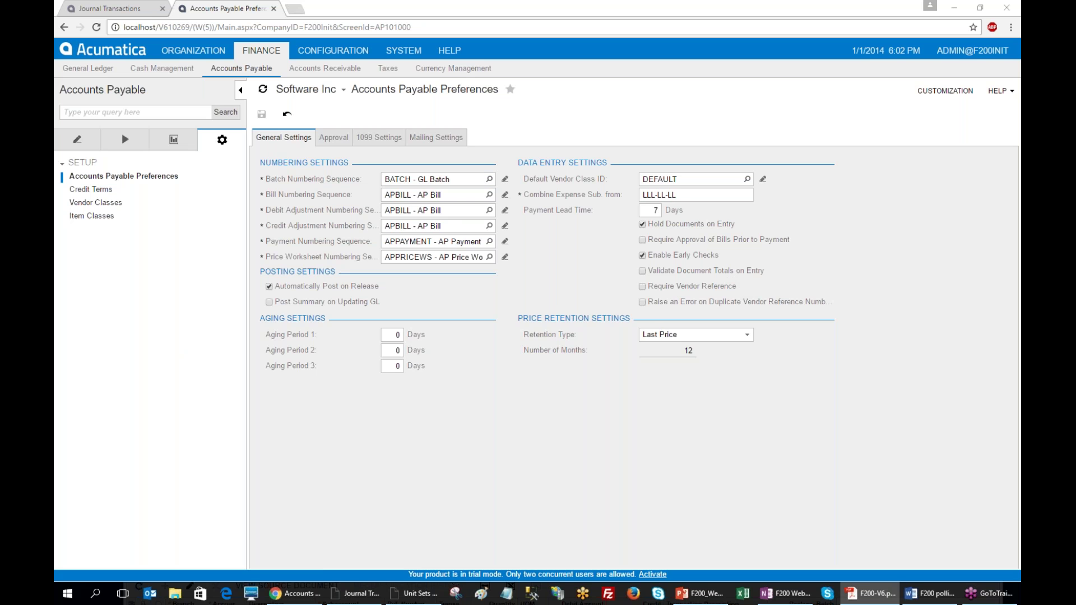